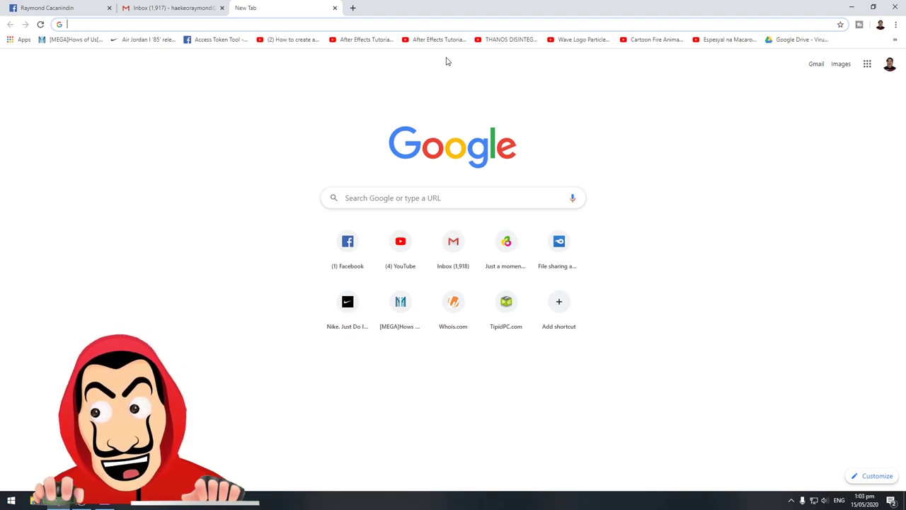
Search Google for 'money heist' and switch to the image results.
text(google.com)
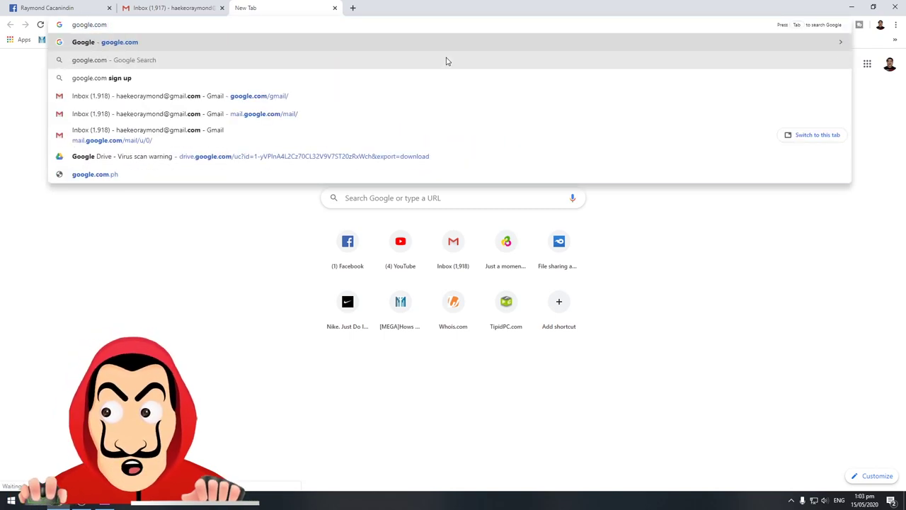
key(Return)
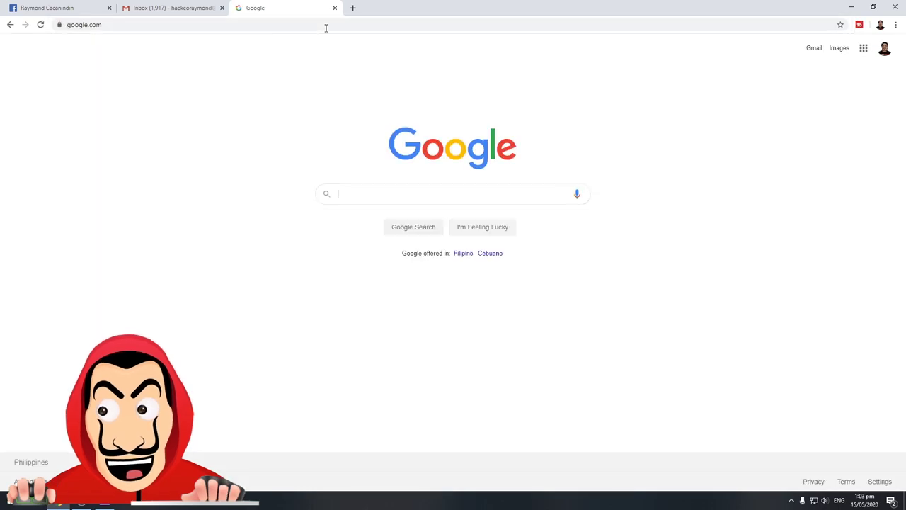
click(396, 201)
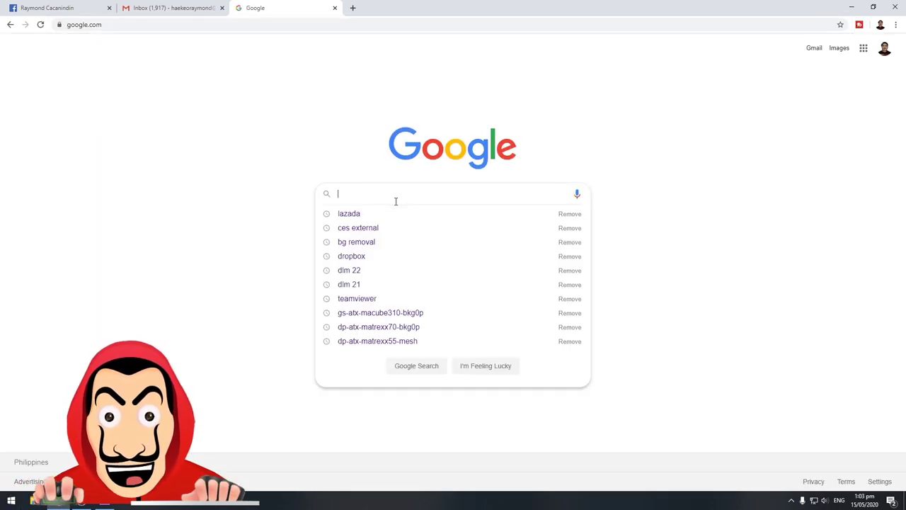
click(627, 121)
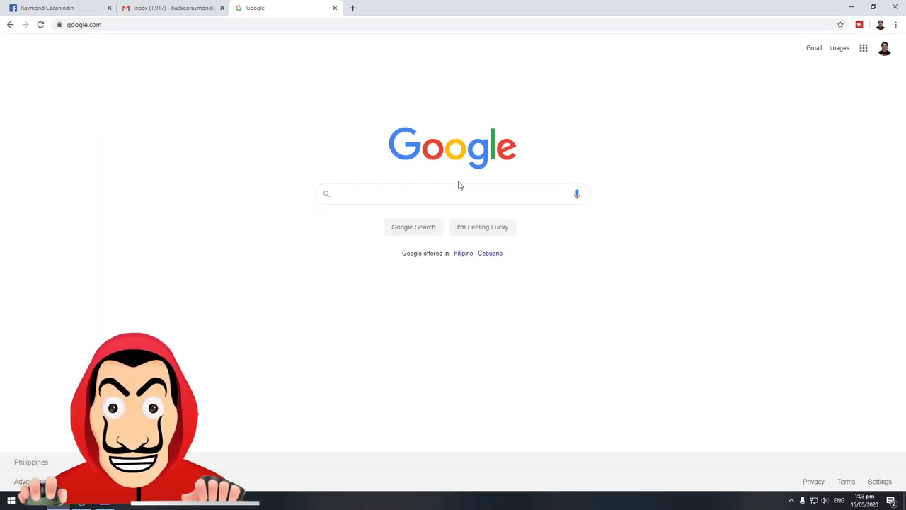
click(427, 201)
text(mon)
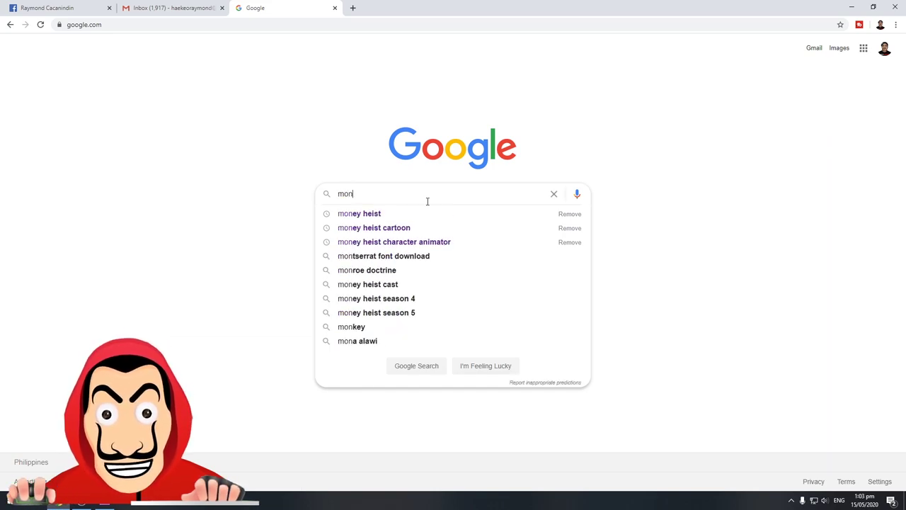
key(Down)
key(Return)
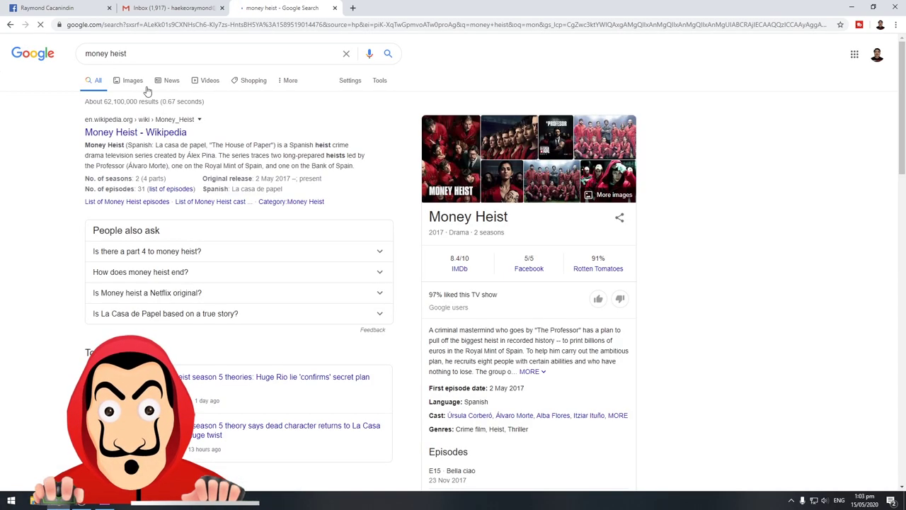
click(131, 84)
Refine the image search to 'money heist avatar' and browse the results.
click(162, 52)
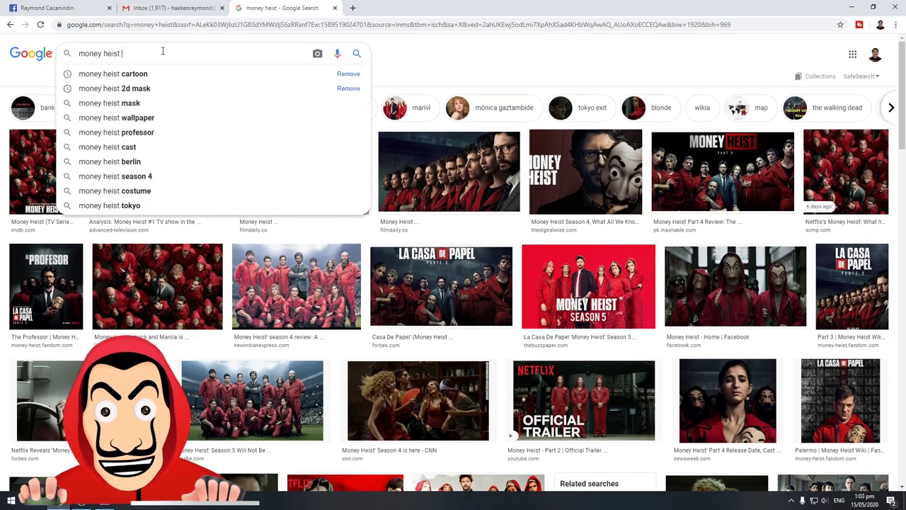
text(avatar)
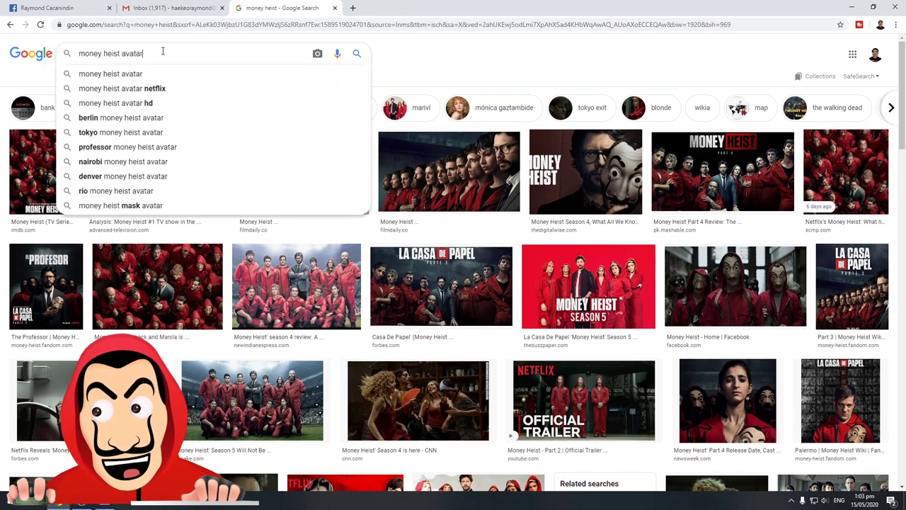
key(Return)
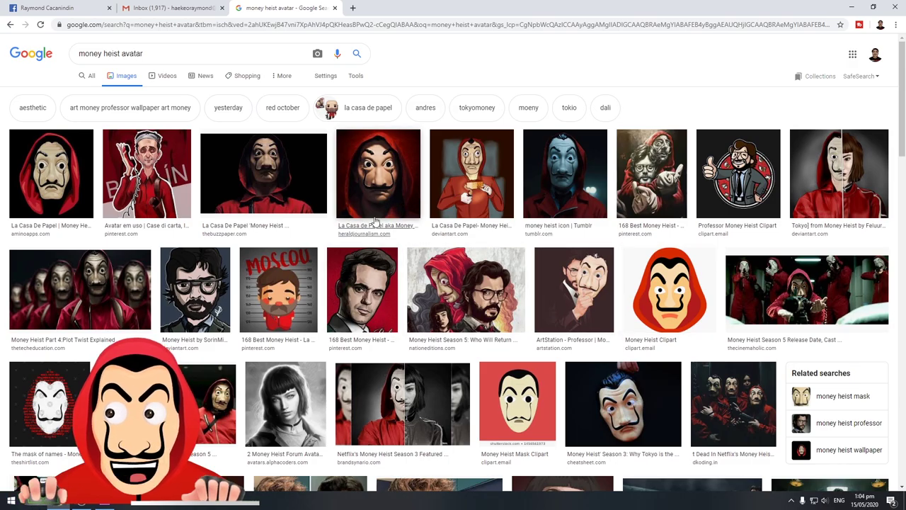
scroll(624, 247, down, 2)
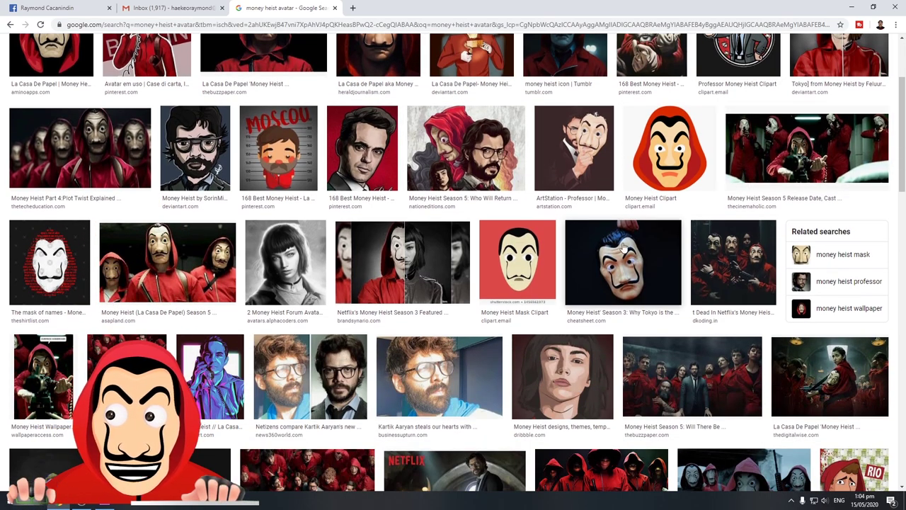
scroll(525, 276, down, 3)
scroll(525, 279, up, 3)
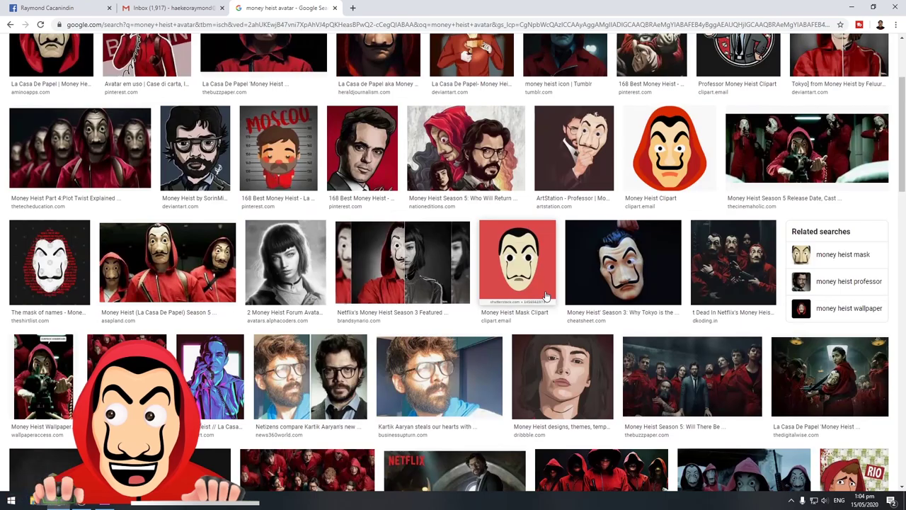
scroll(124, 114, up, 2)
Refine the image search to 'money heist chibi', then to 'money heist cartoon'.
text(chibi)
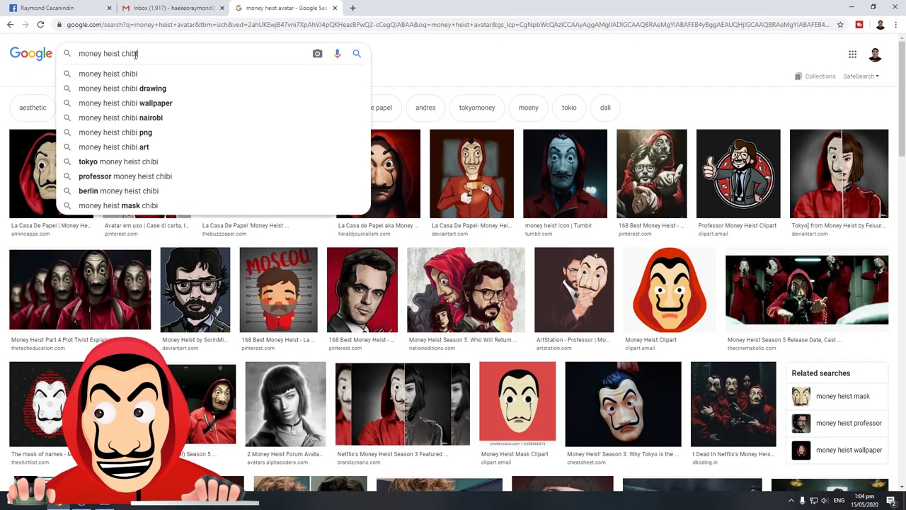
key(Return)
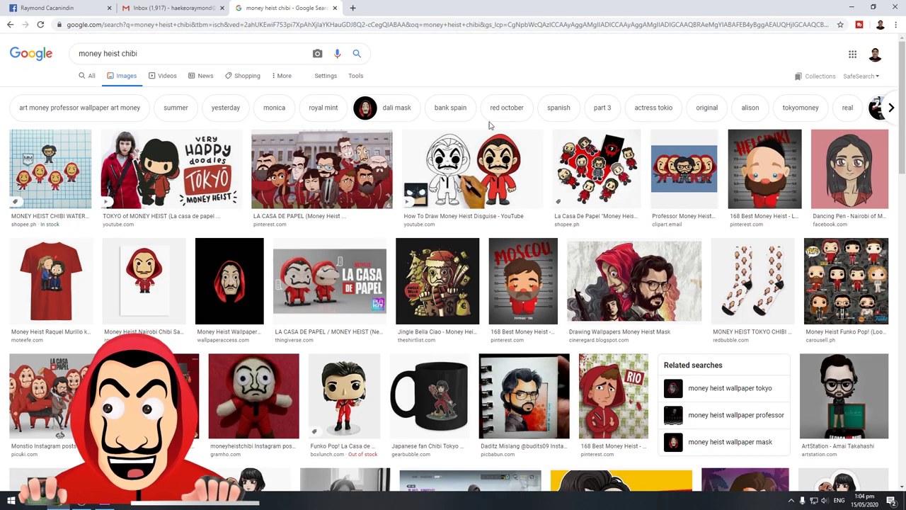
scroll(489, 126, down, 3)
scroll(319, 92, up, 3)
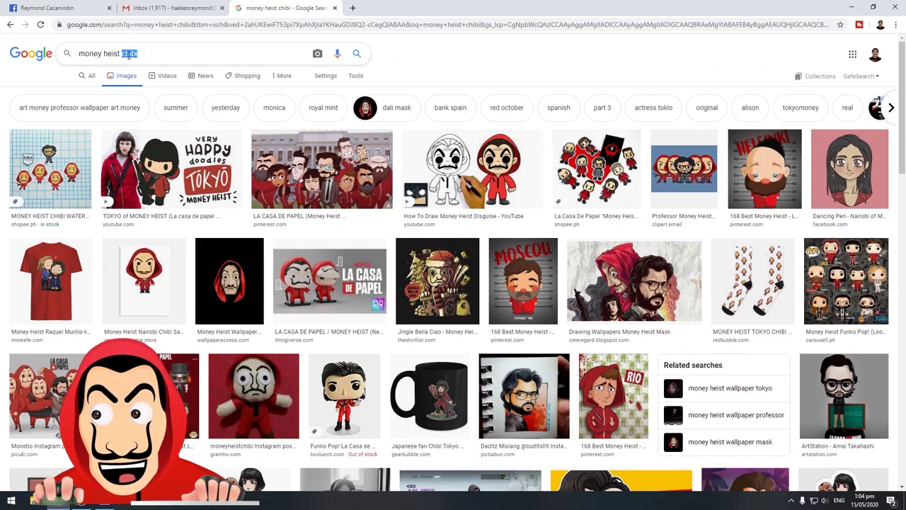
text(cartoon)
key(Return)
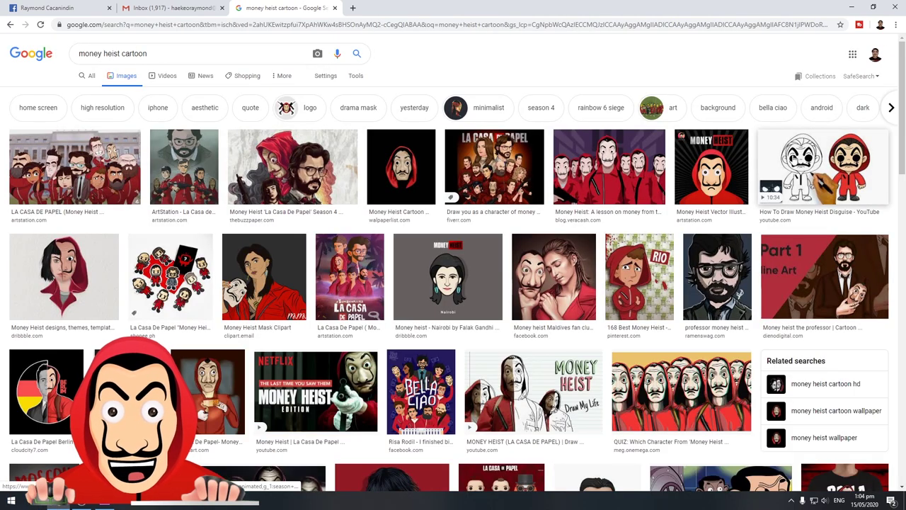
Save the Money Heist Vector Illustration preview to Downloads as a JPEG.
click(723, 181)
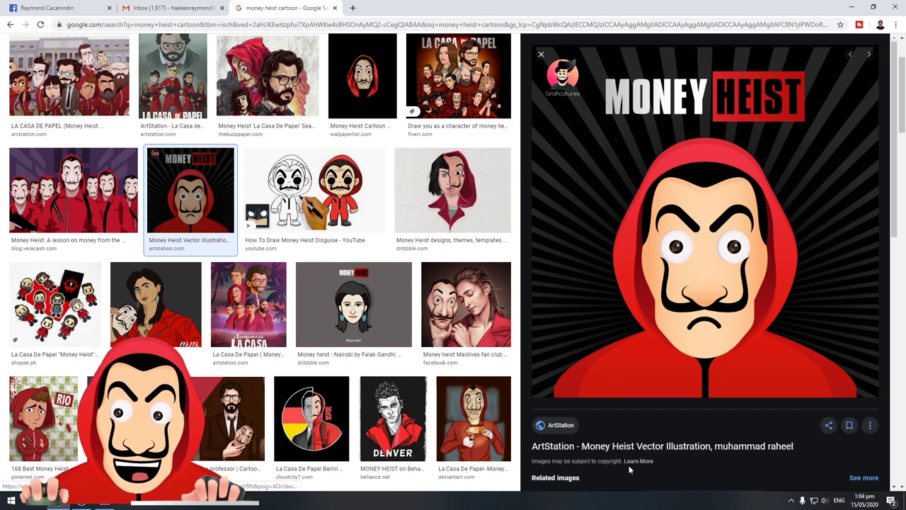
double_click(609, 461)
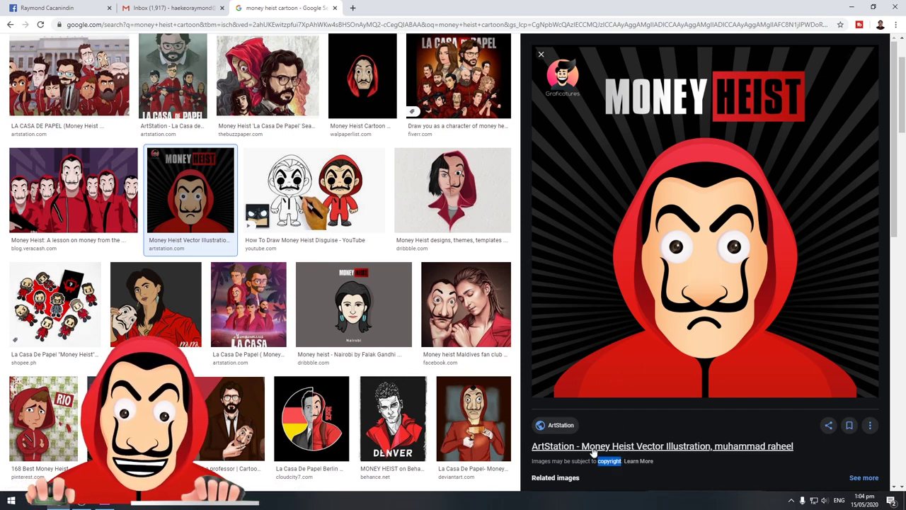
right_click(678, 210)
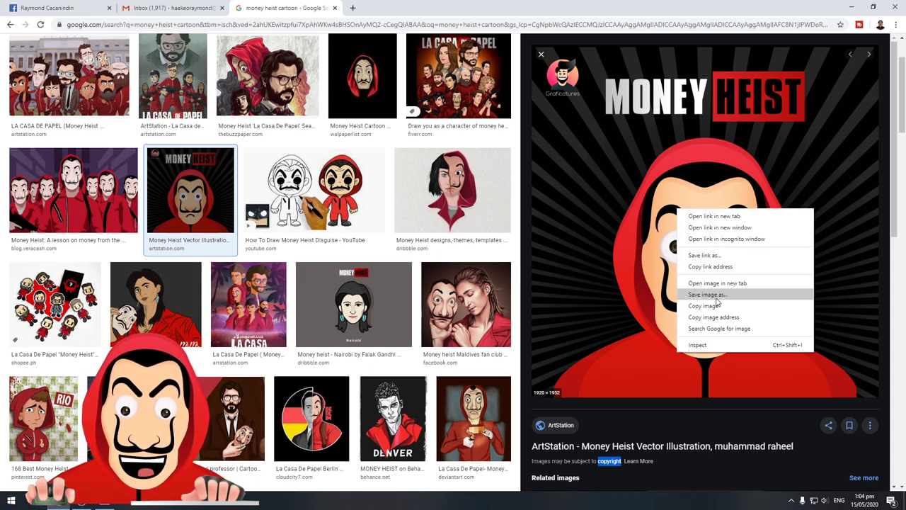
click(708, 295)
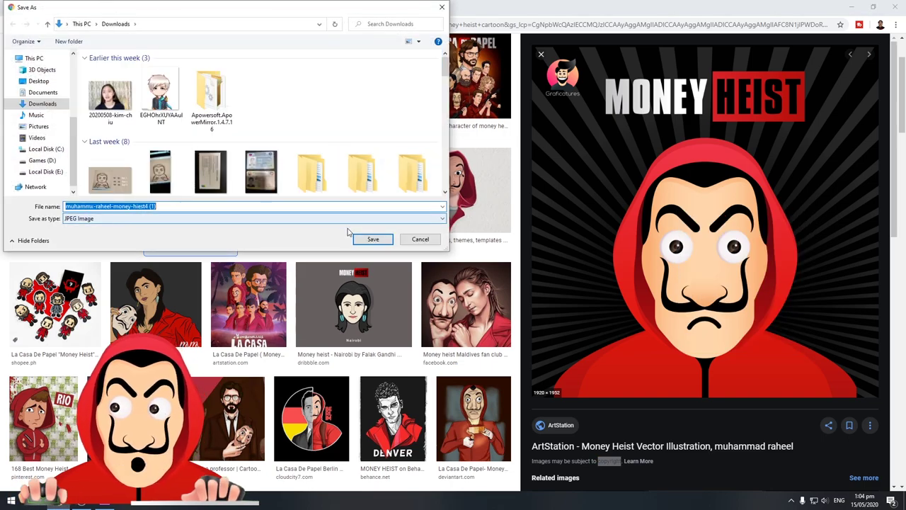
click(366, 239)
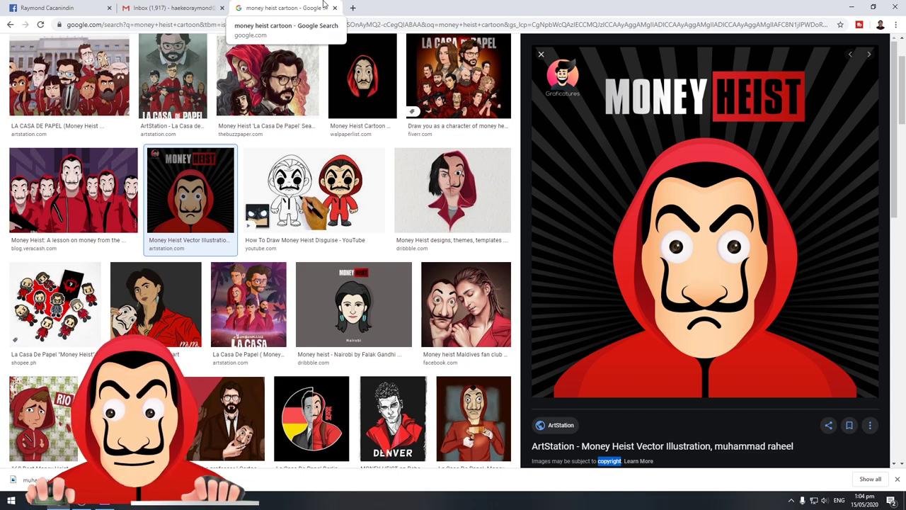
key(super+d)
key(super)
Launch Adobe Photoshop 2020 from Windows search and dismiss the Creative Cloud error.
text(adb)
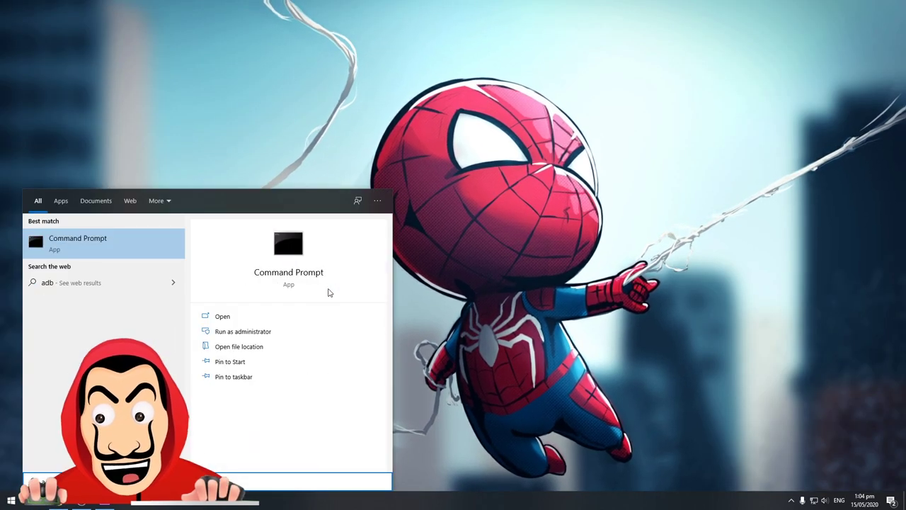
text(e)
key(BackSpace)
key(BackSpace)
key(BackSpace)
text(photo)
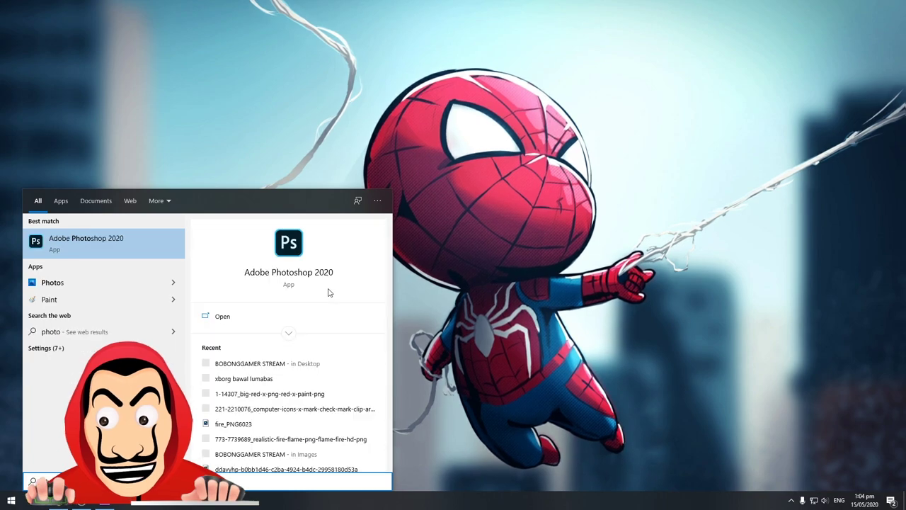
key(Return)
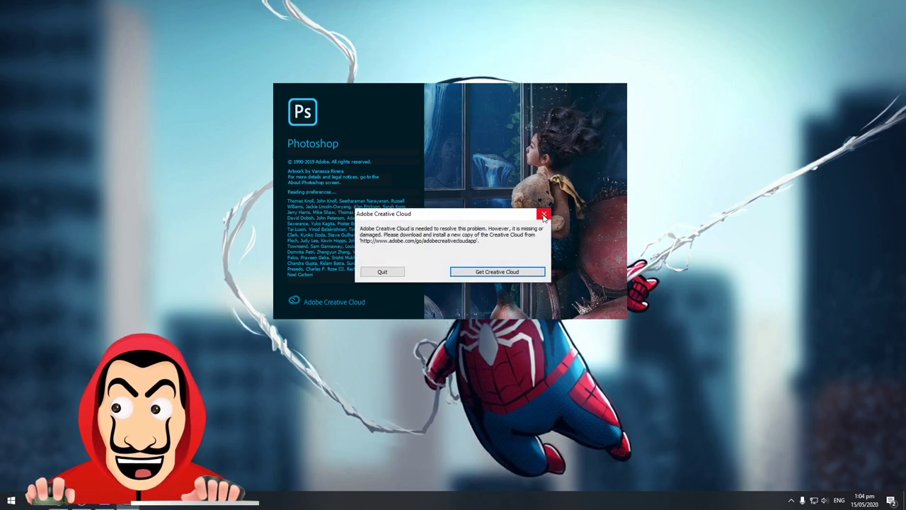
click(384, 272)
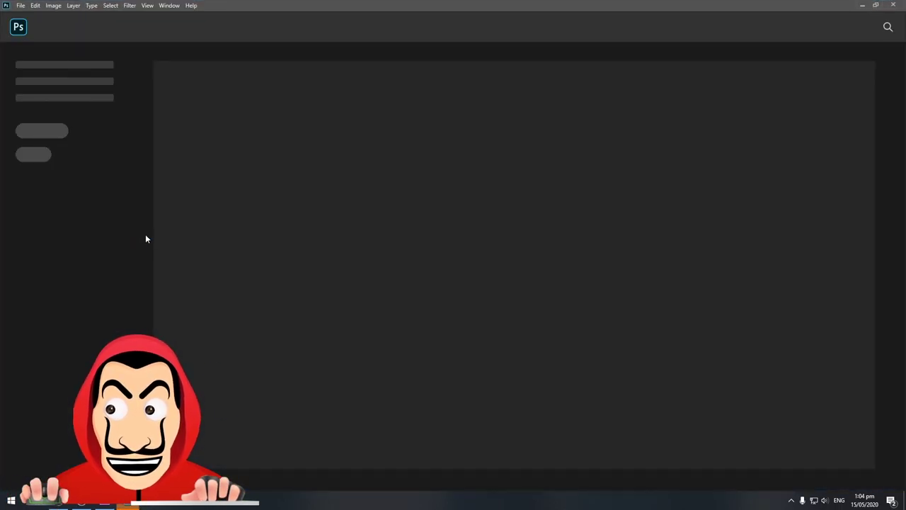
Open the downloaded Money Heist image from Downloads and zoom in on it.
click(21, 5)
click(32, 24)
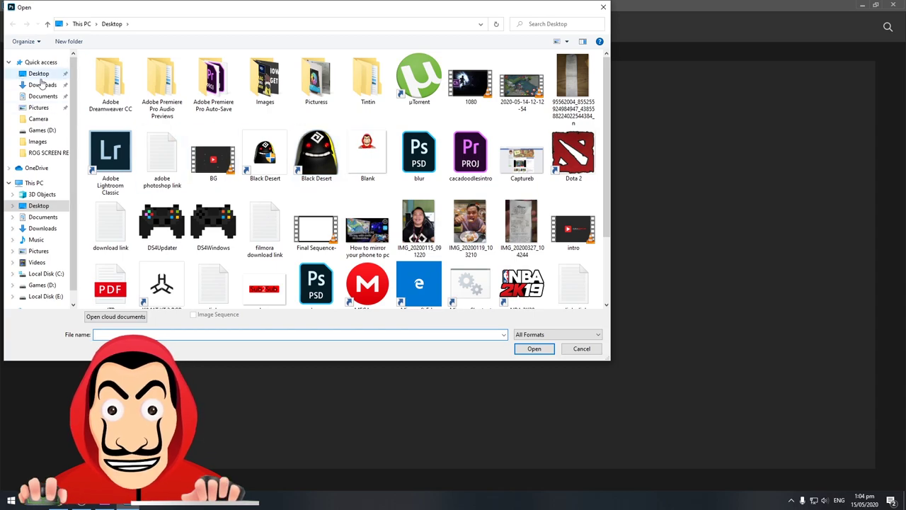
click(41, 84)
click(114, 90)
click(531, 345)
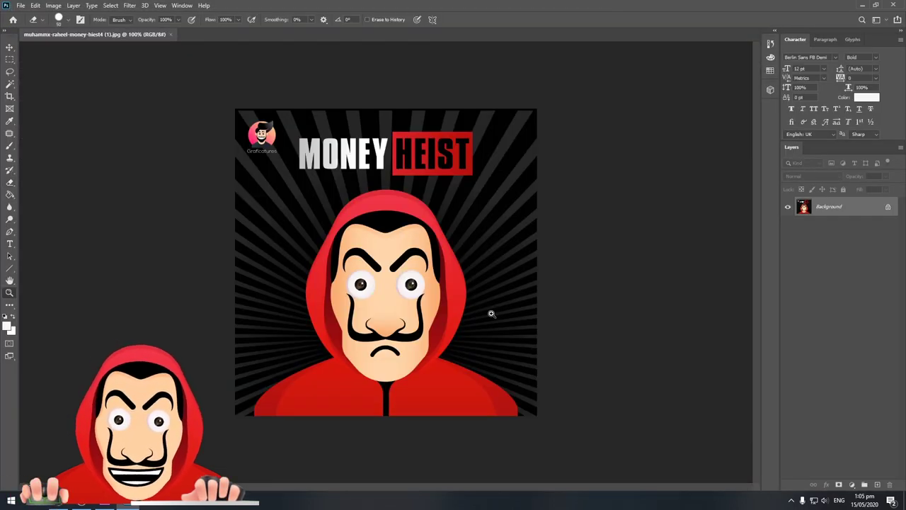
key(z)
click(488, 303)
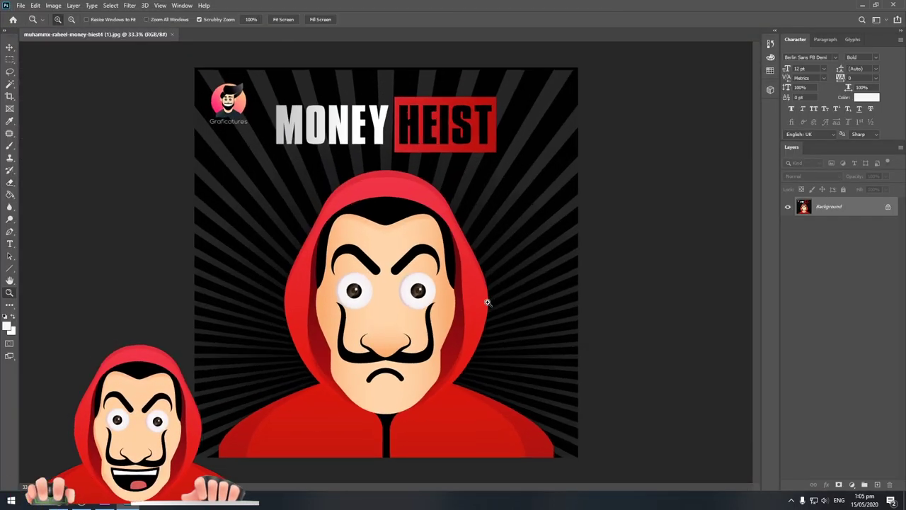
click(487, 302)
Convert the background into Layer 0 and duplicate it.
key(ctrl+minus)
double_click(822, 206)
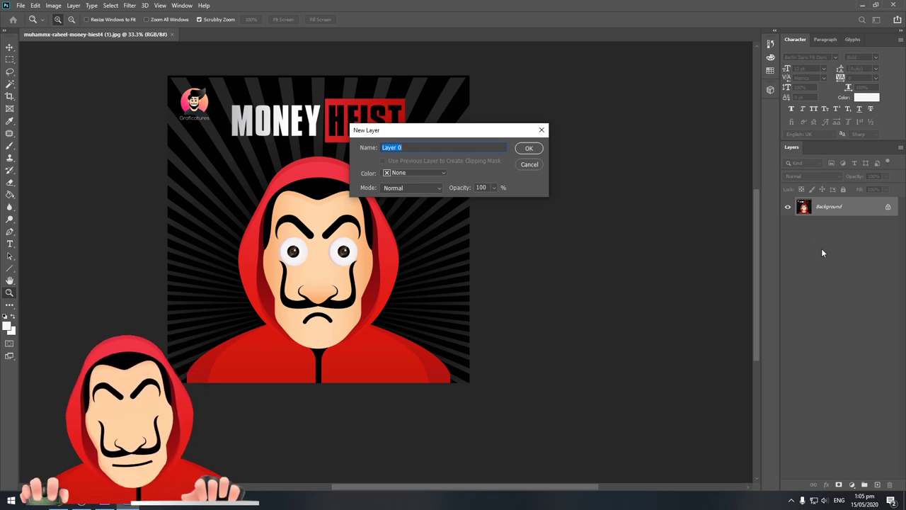
click(528, 150)
key(ctrl+j)
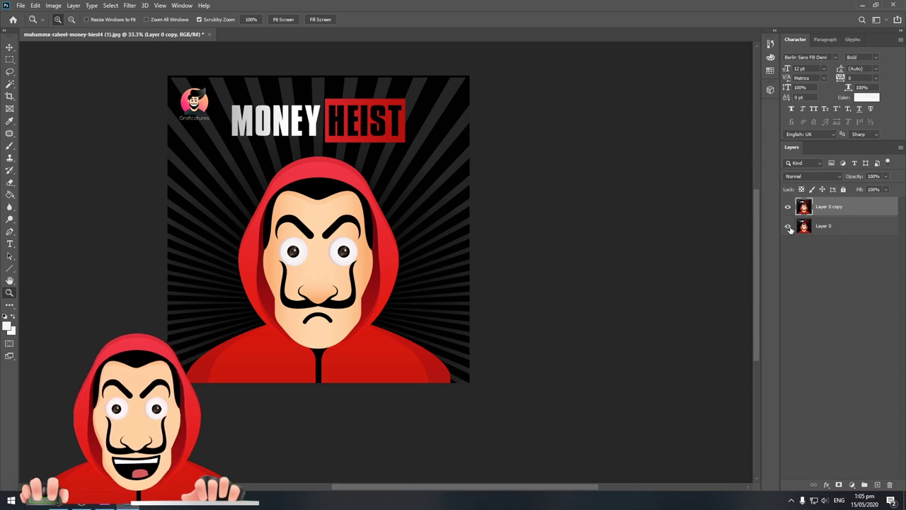
Hide the original Layer 0 and rename the copy 'Subject'.
click(834, 233)
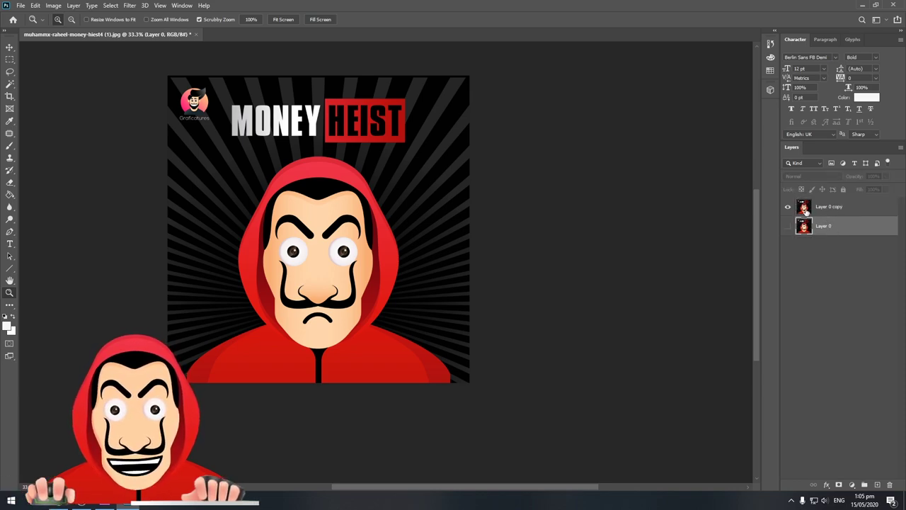
double_click(833, 207)
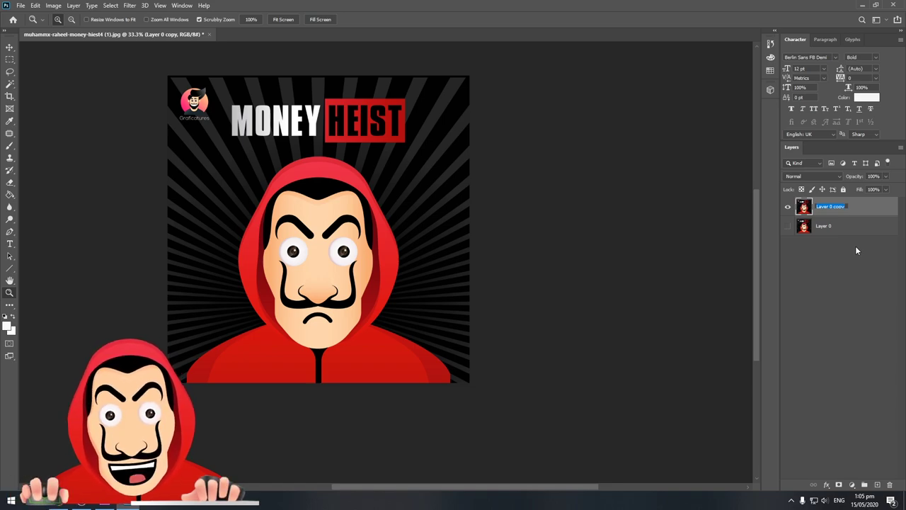
text(Subject)
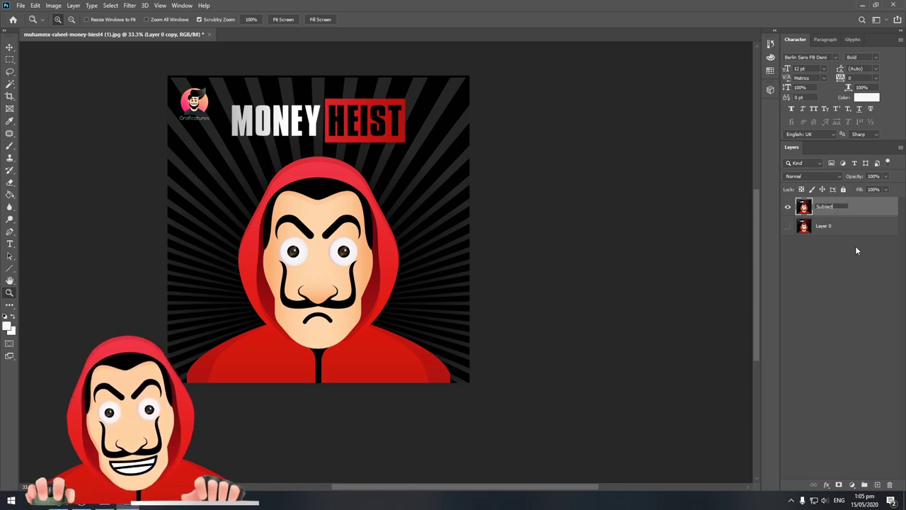
key(Return)
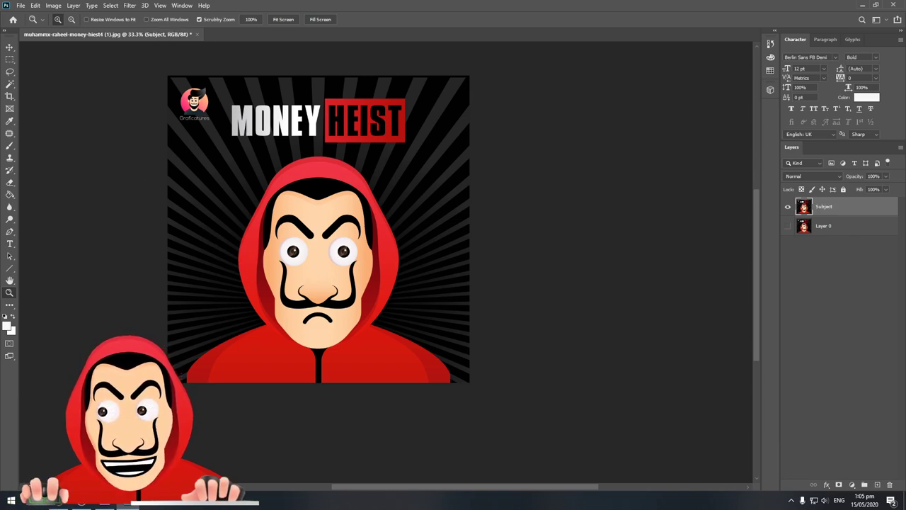
Select the dark rays background around the character and delete it to transparency.
click(300, 267)
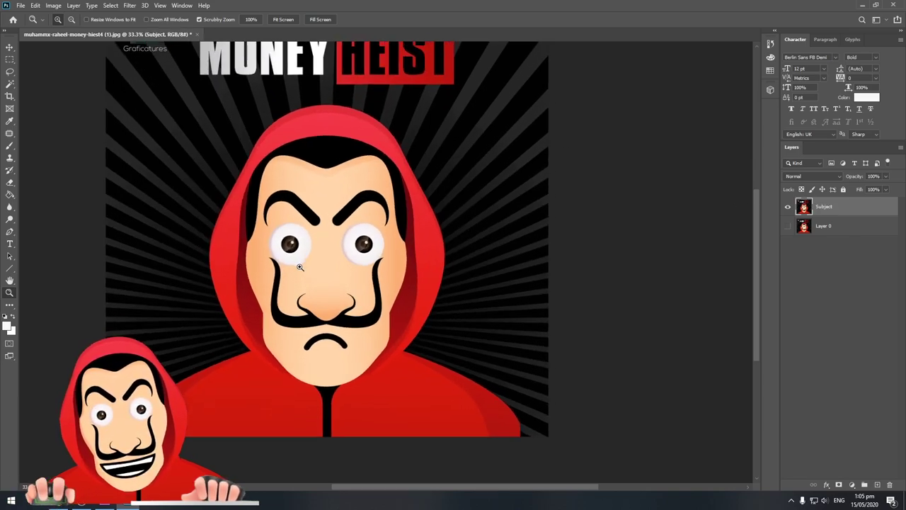
click(313, 304)
alt+click(504, 286)
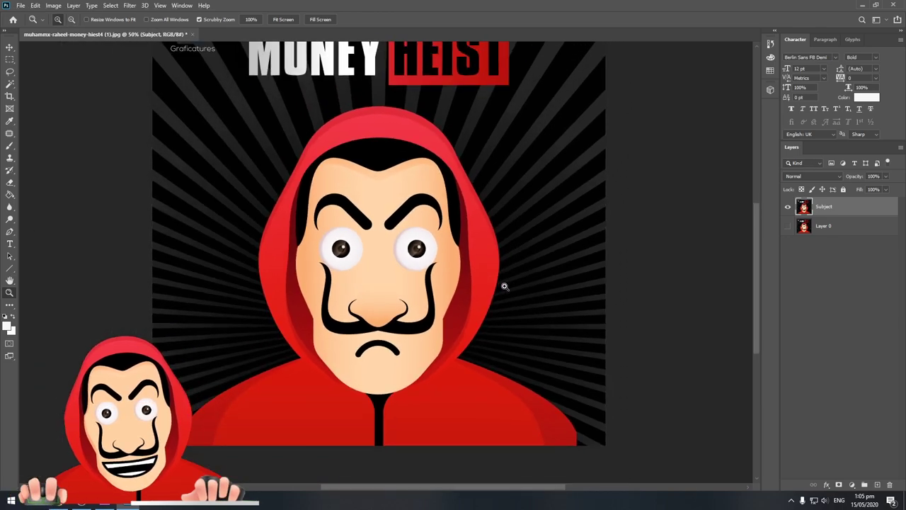
key(w)
key(ctrl+shift+i)
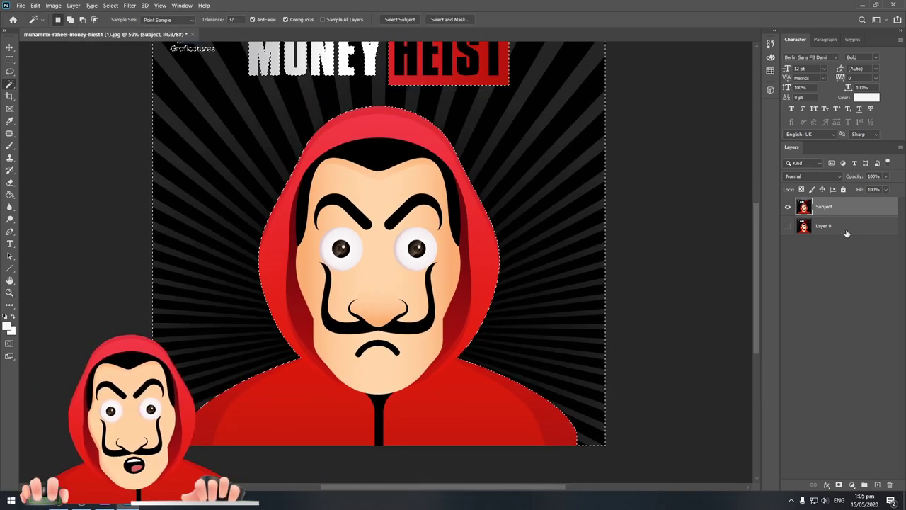
scroll(500, 289, up, 2)
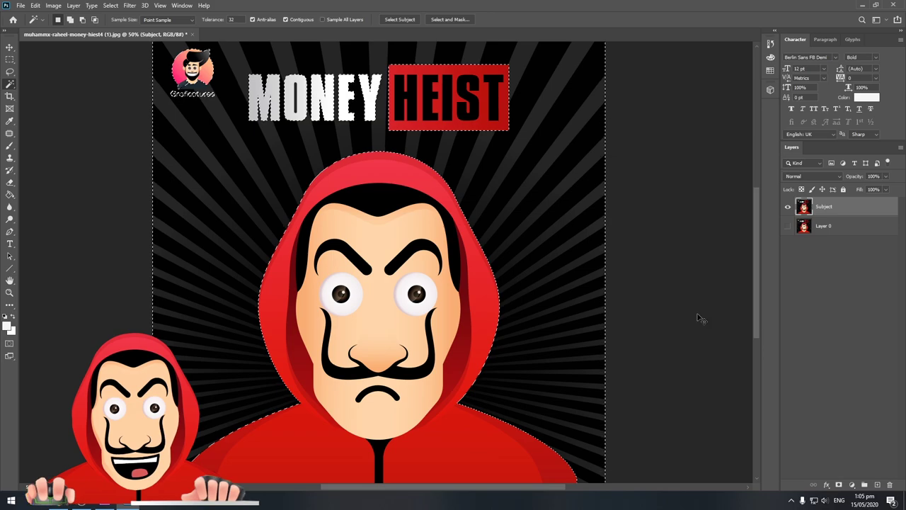
key(Delete)
key(ctrl+d)
Marquee-select the logo and MONEY HEIST title at the top and delete them.
scroll(159, 111, up, 2)
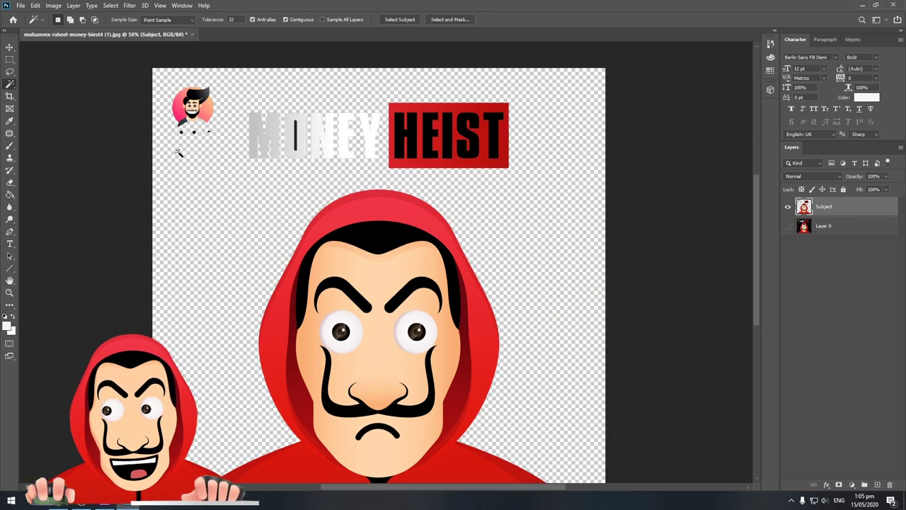
click(10, 64)
drag(146, 69, 582, 162)
key(Delete)
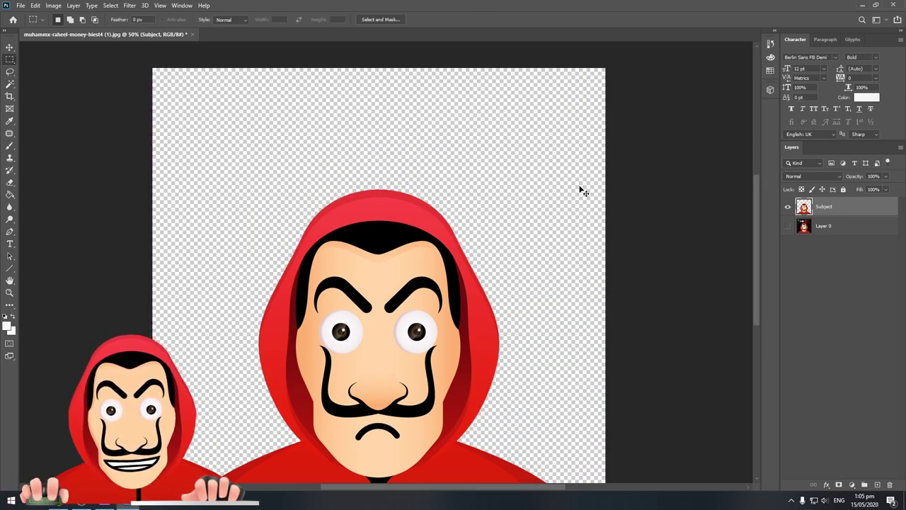
scroll(612, 262, down, 2)
scroll(611, 284, down, 1)
Zoom out to frame the whole background-free character.
key(z)
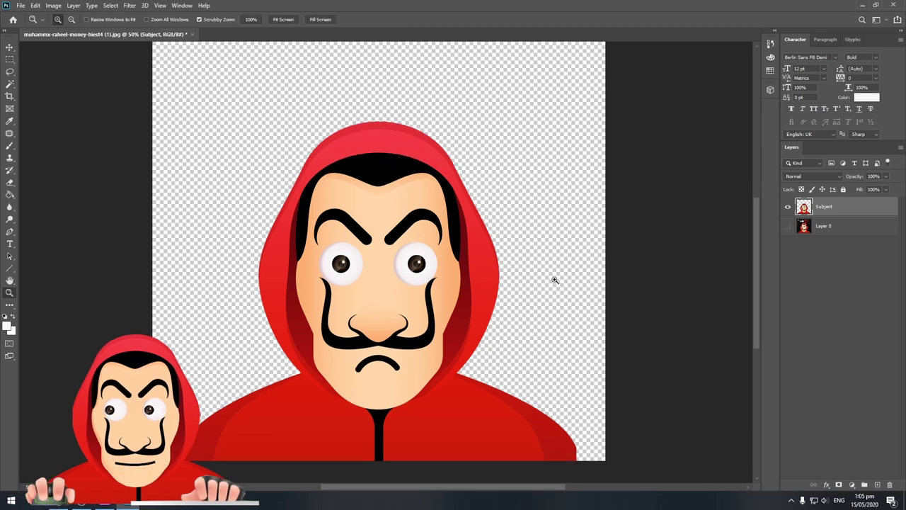
alt+click(553, 279)
alt+click(550, 279)
click(325, 259)
click(324, 259)
alt+click(325, 259)
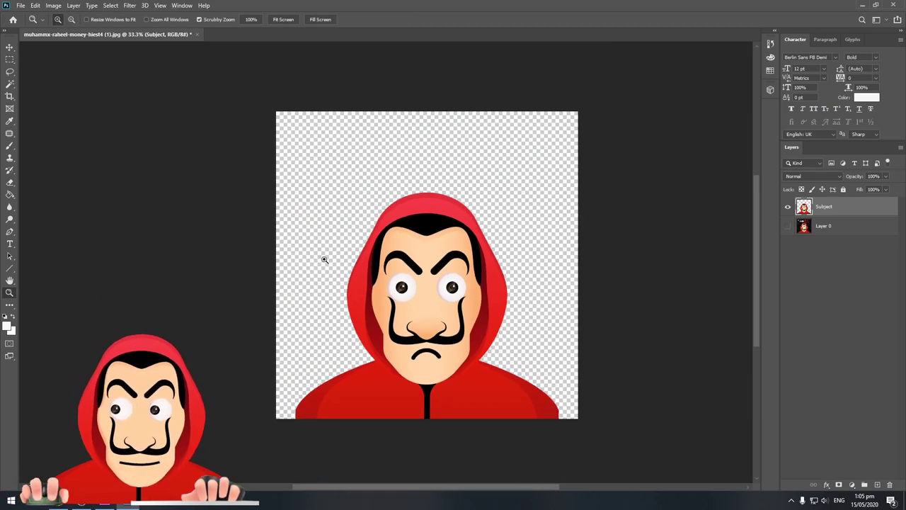
click(20, 5)
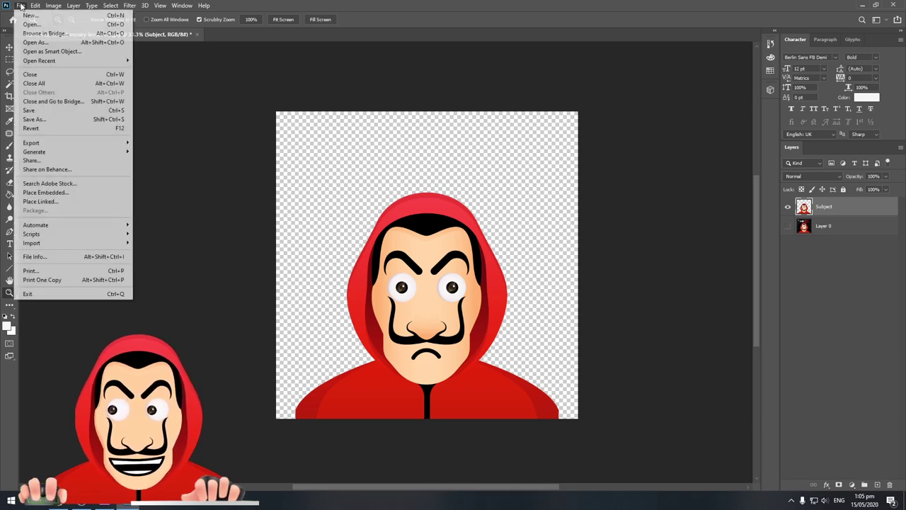
Save As in the Pictures folder with the file name 'MoneyHeistnobackgroun'.
click(32, 119)
click(514, 332)
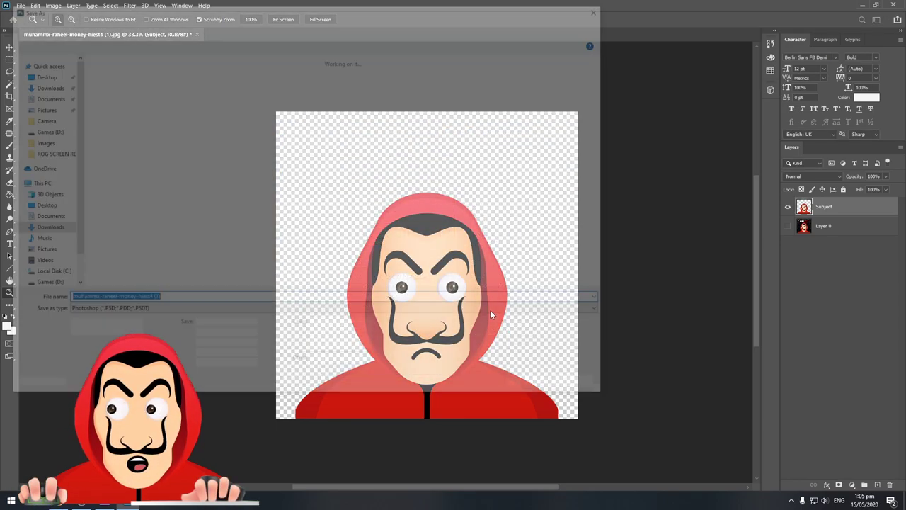
click(38, 107)
double_click(190, 303)
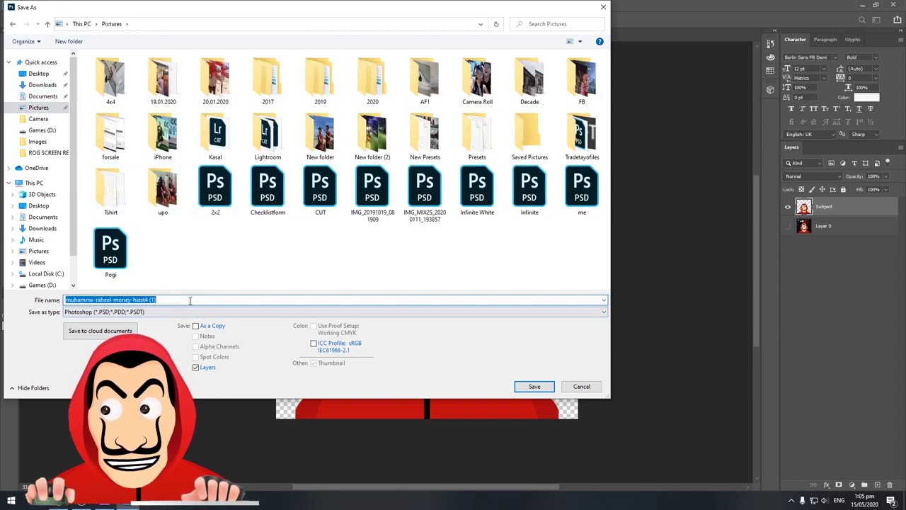
text(Moneyhei)
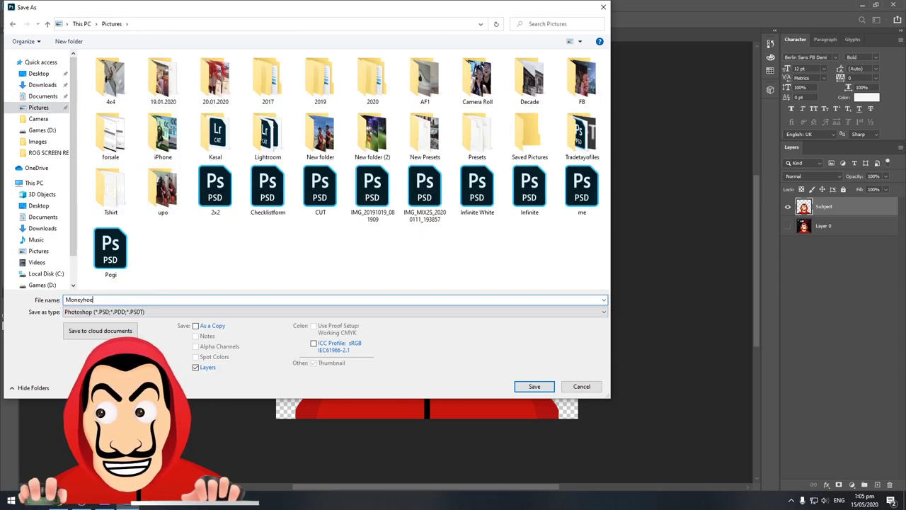
double_click(190, 301)
text(M)
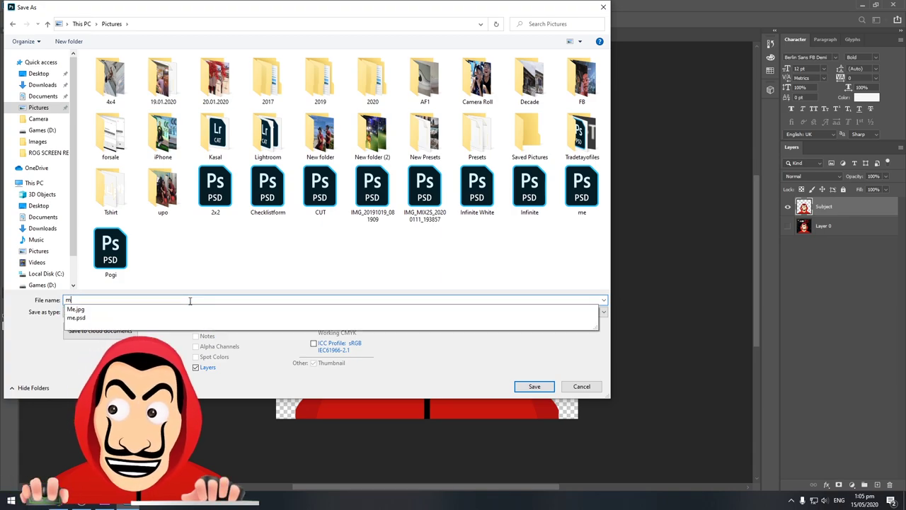
text(on)
key(BackSpace)
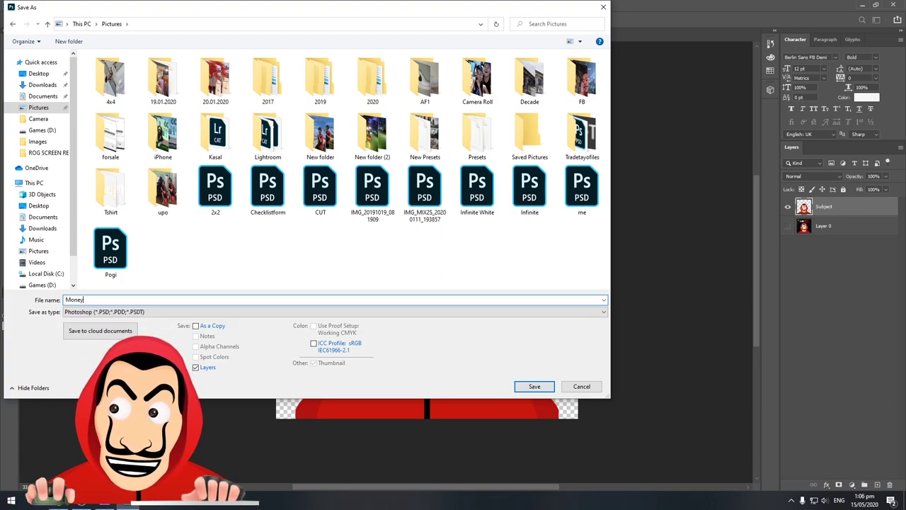
text(Hesit)
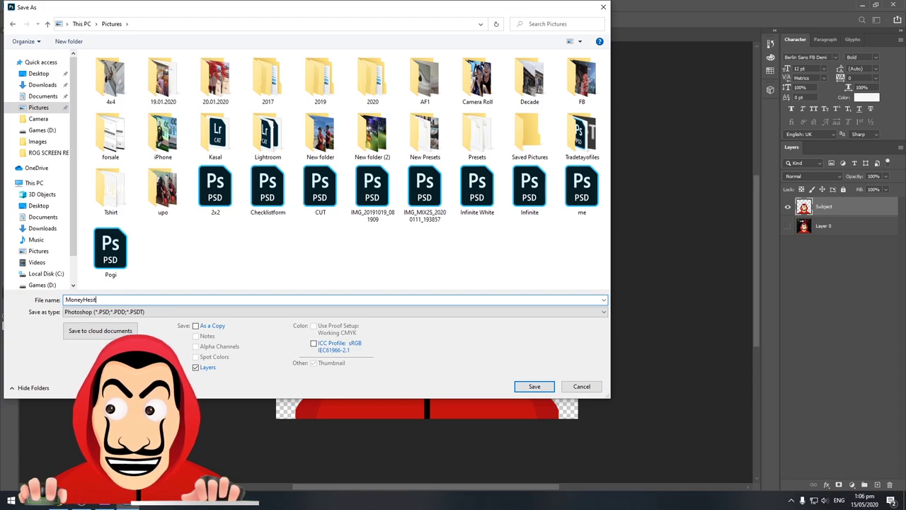
key(BackSpace)
key(BackSpace)
key(BackSpace)
text(is)
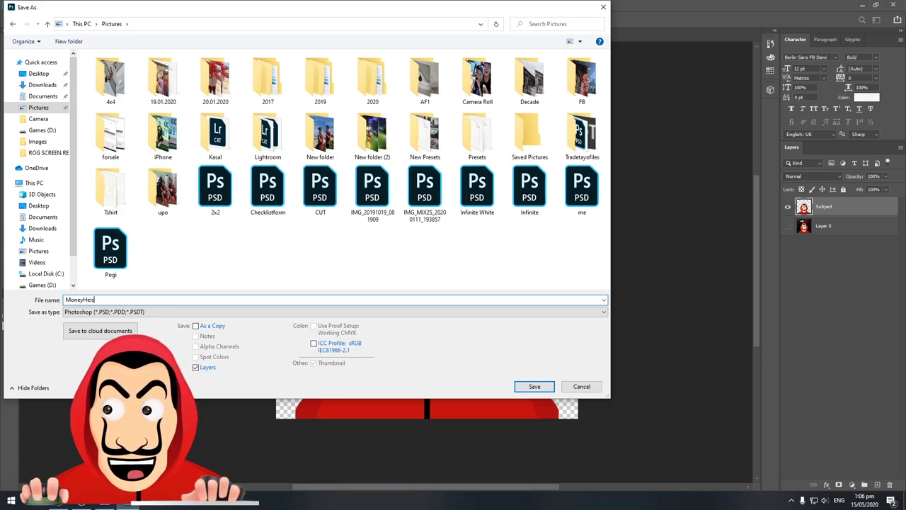
text(t)
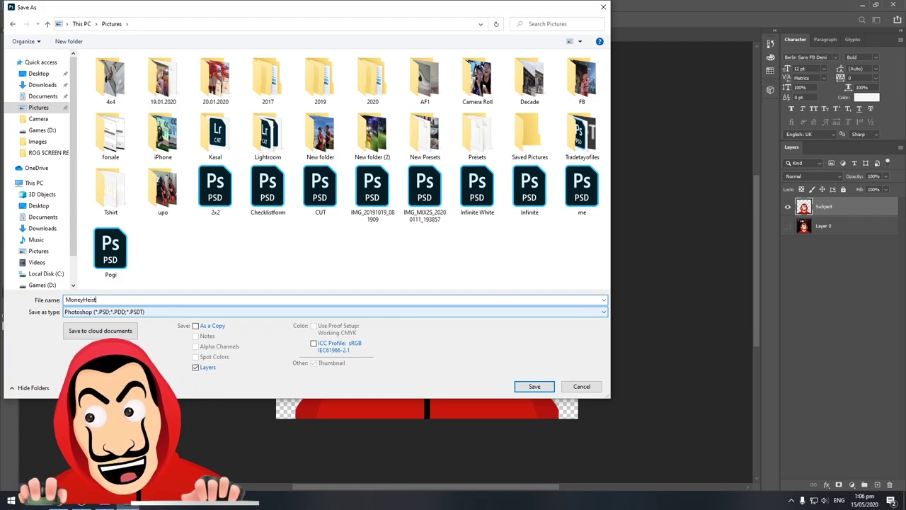
text(noba)
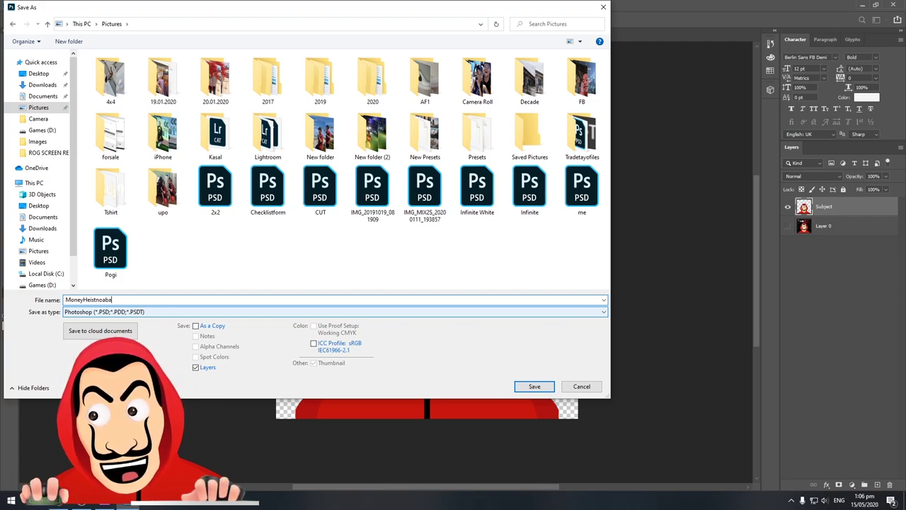
key(BackSpace)
text(ckgroun)
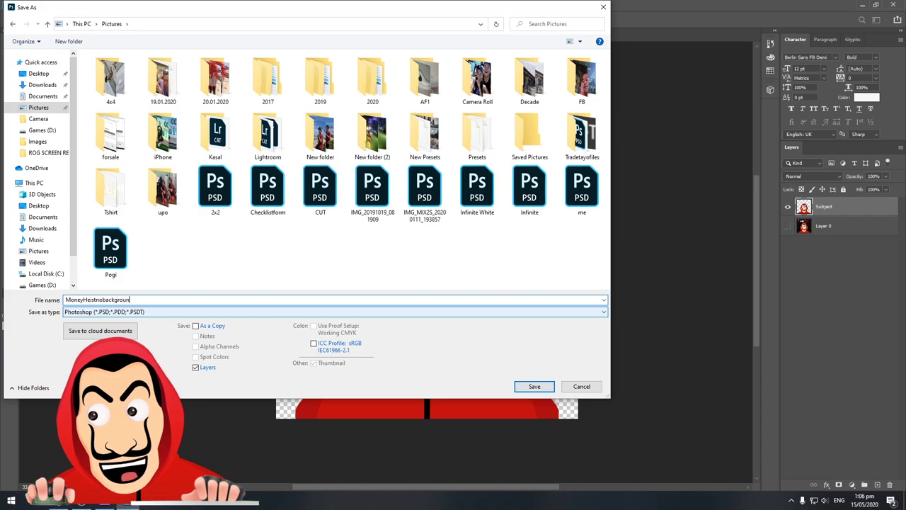
Set the format to PNG, save, and accept the PNG options.
click(181, 313)
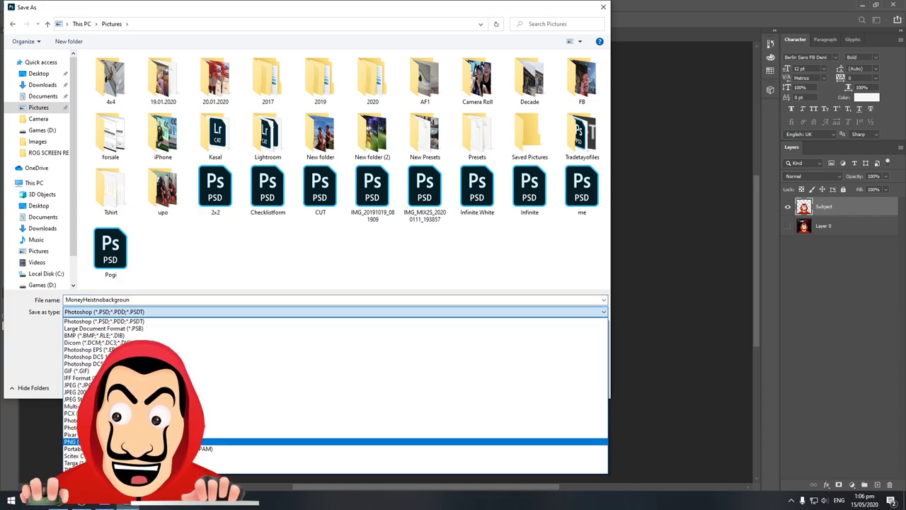
click(181, 441)
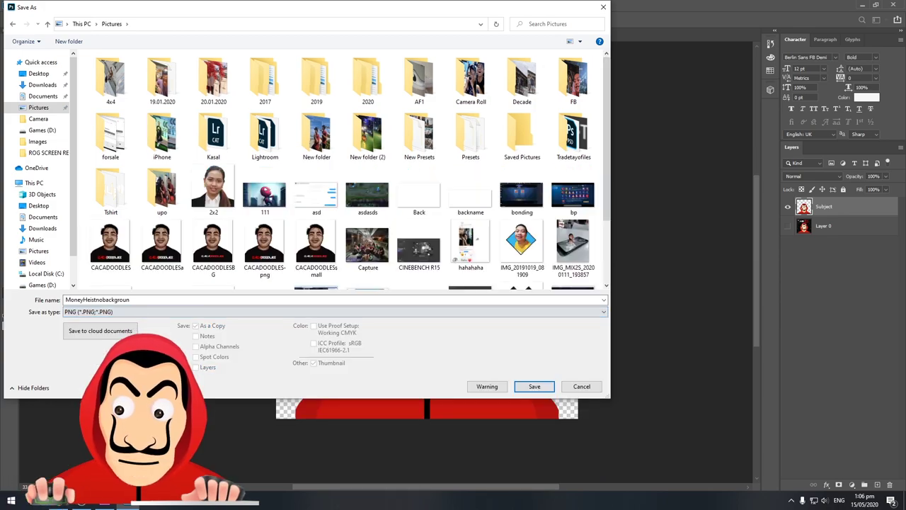
click(533, 387)
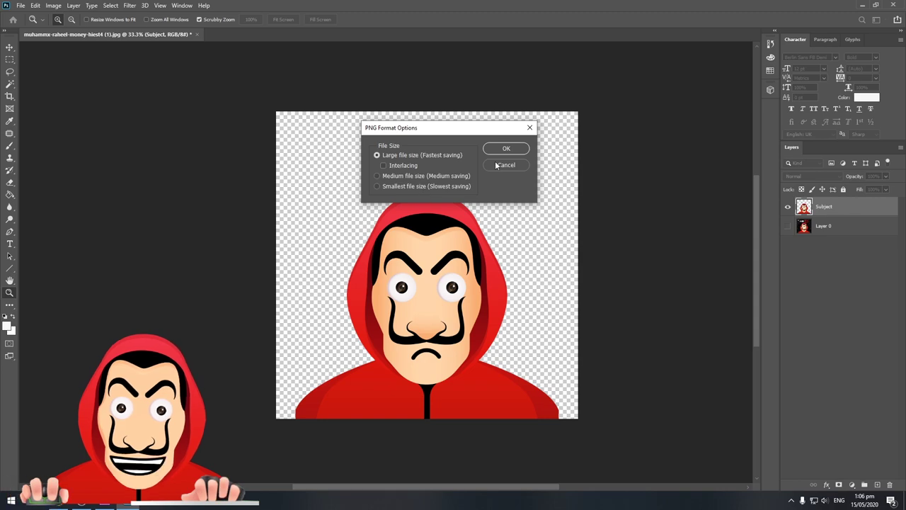
click(507, 148)
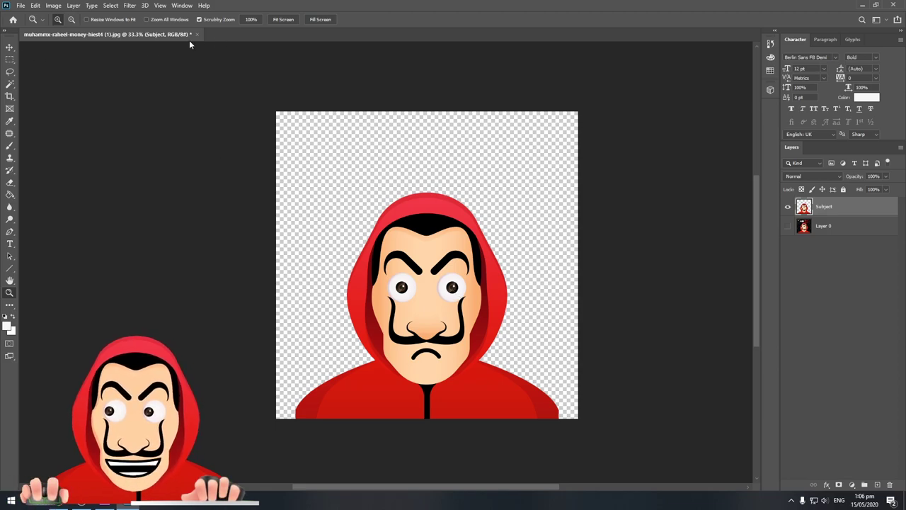
Close the original image without saving and open the MoneyHeistnobackgroun PNG from Pictures.
click(190, 34)
click(445, 186)
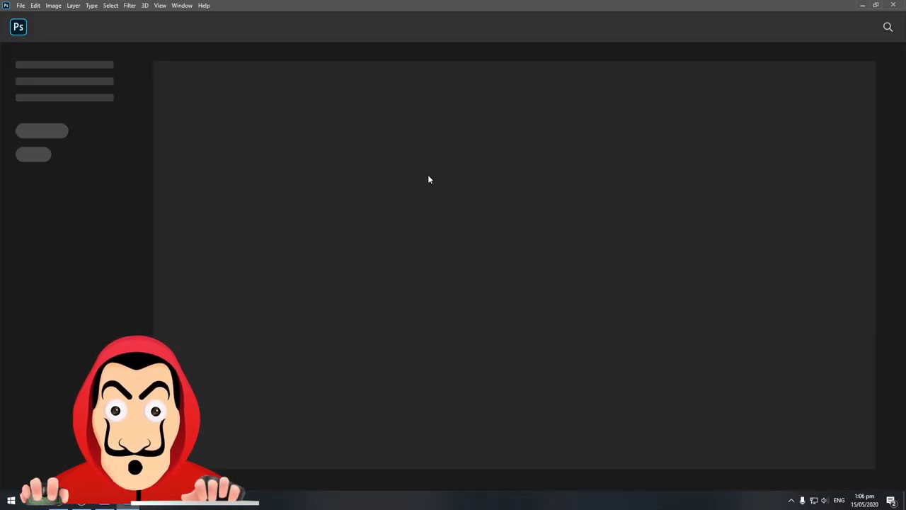
click(19, 5)
click(28, 24)
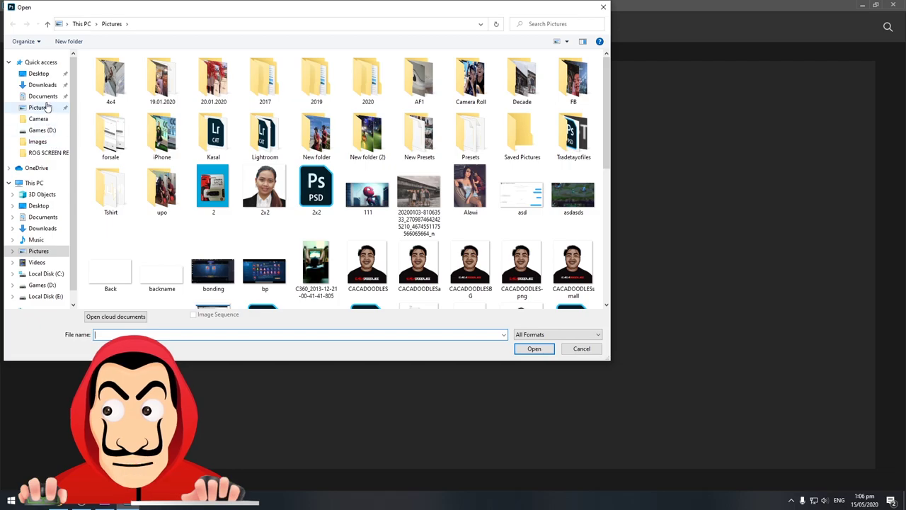
scroll(212, 262, down, 10)
click(520, 152)
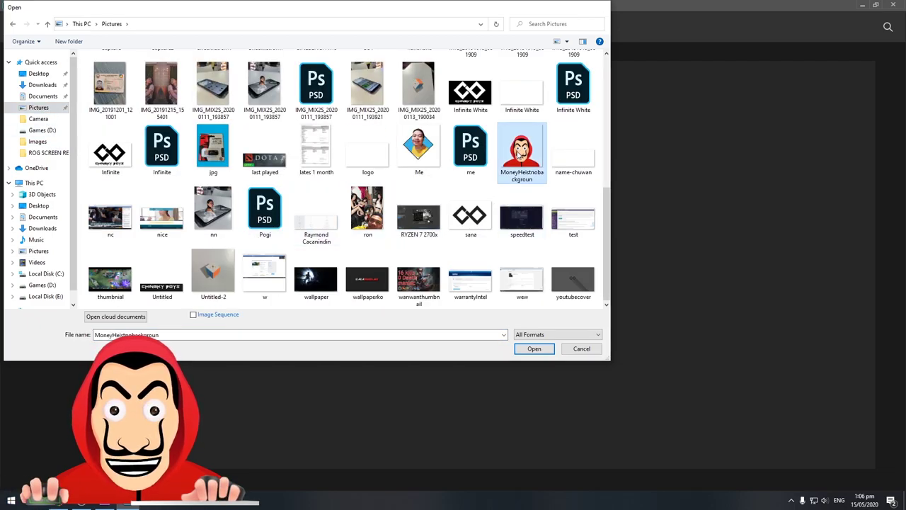
double_click(519, 155)
Zoom in on the character's face, then back out to see the whole character.
click(451, 269)
click(451, 269)
click(451, 269)
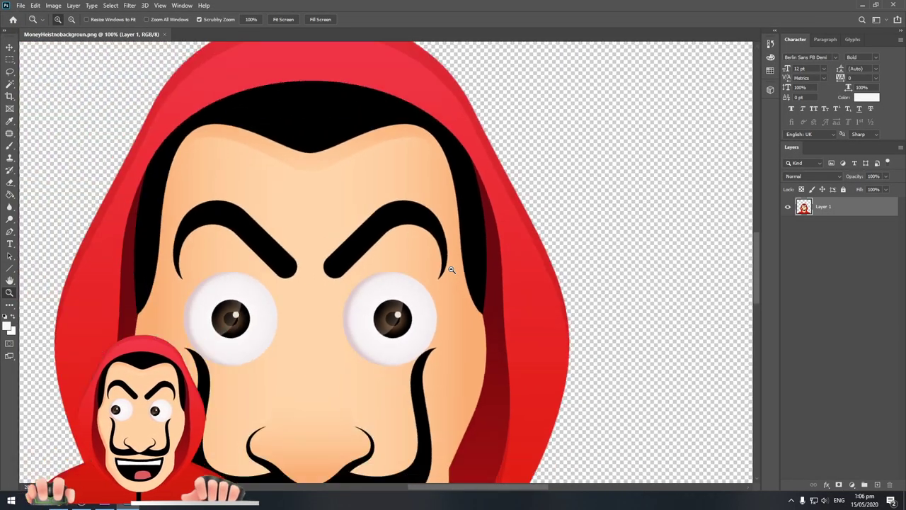
alt+click(451, 269)
scroll(450, 301, down, 1)
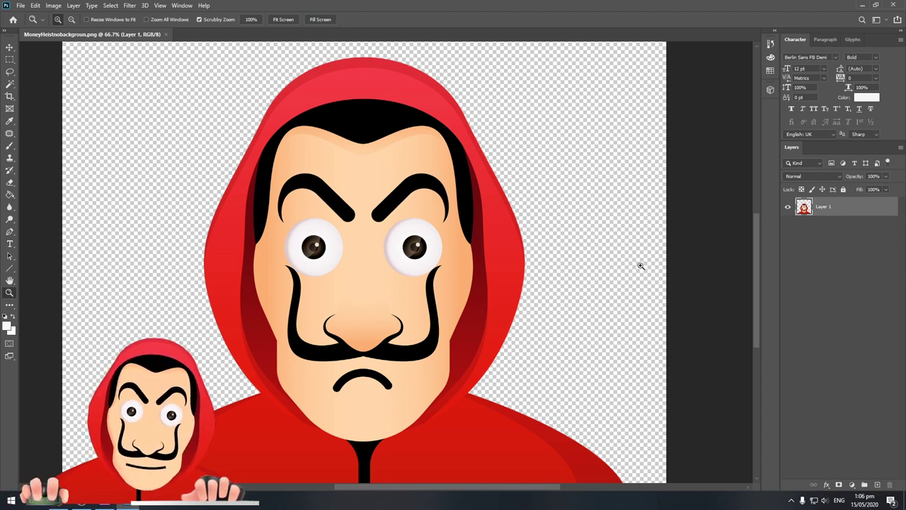
Add a new empty layer and rename the character layer 'Background'.
click(877, 485)
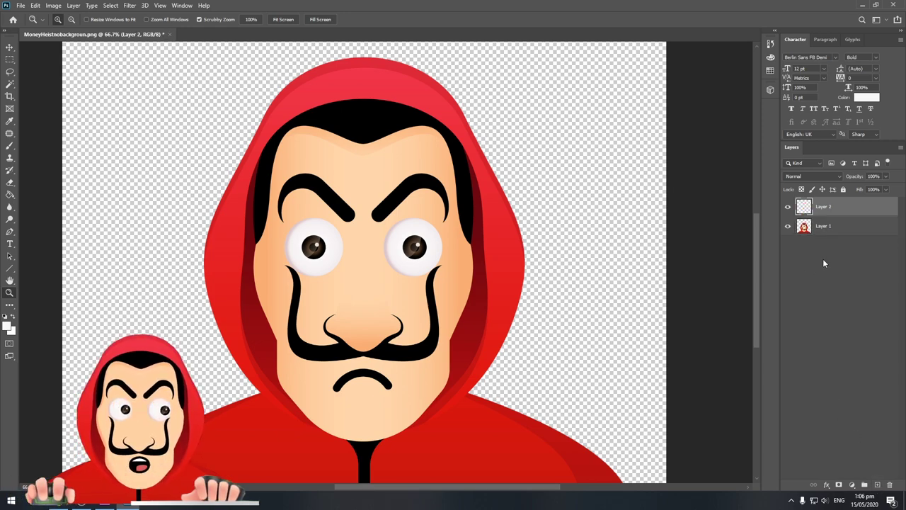
double_click(823, 226)
text(Background)
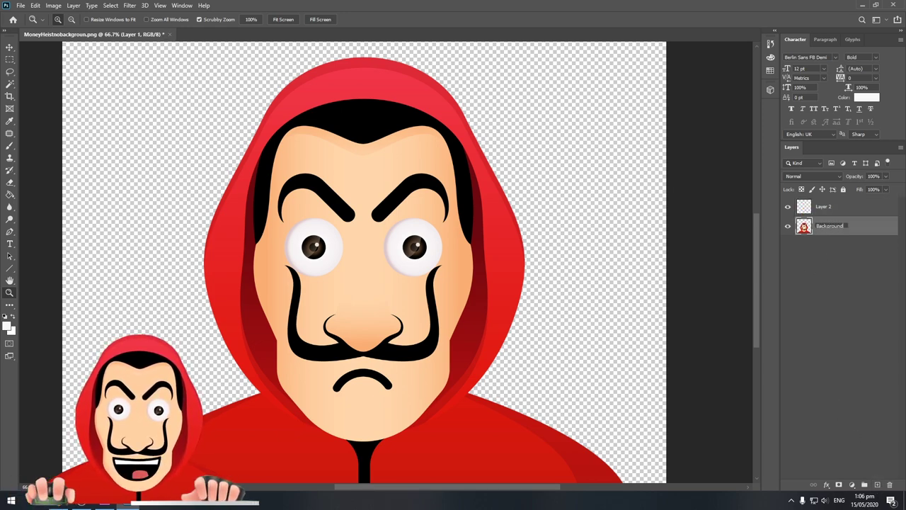
key(Return)
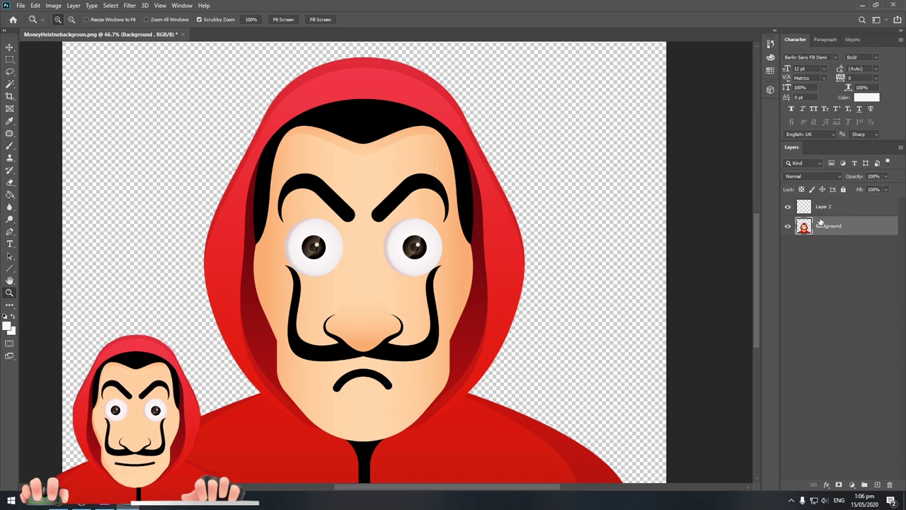
Name the new top layer 'Right Eye' and make Background the active layer.
double_click(822, 206)
text(Eye)
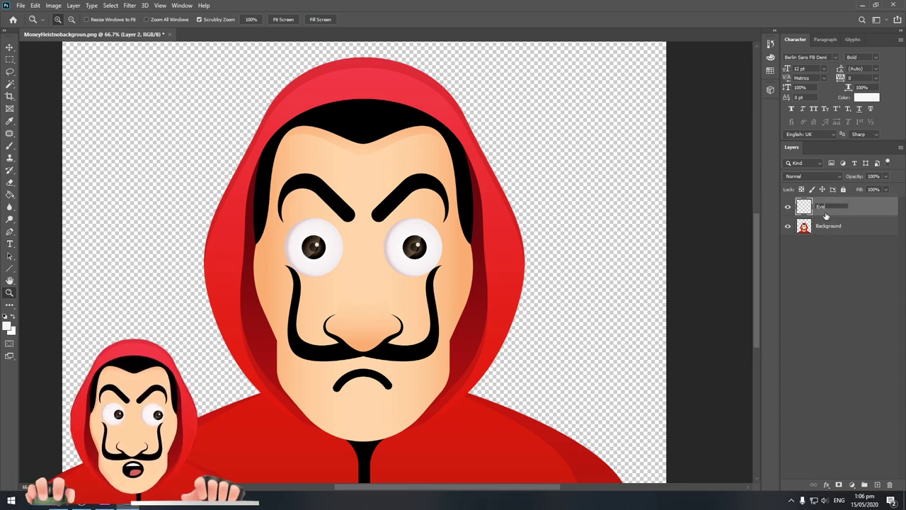
key(Return)
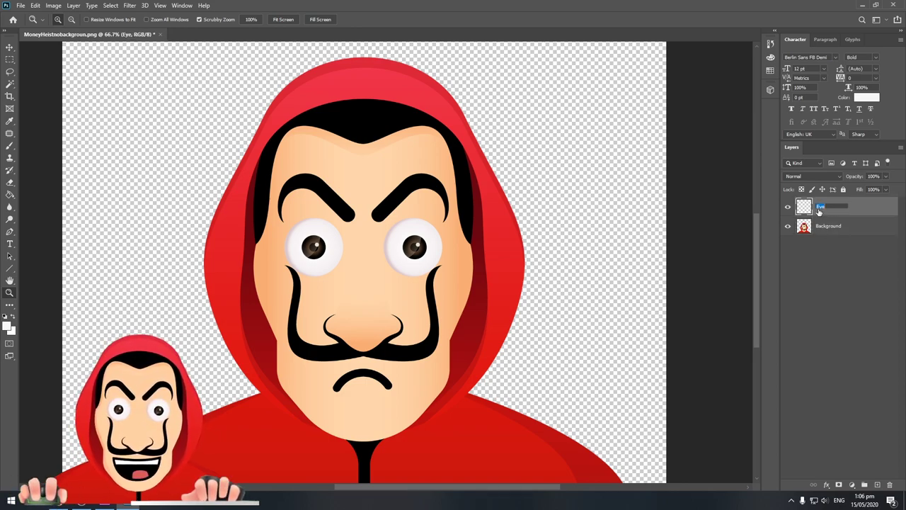
text(Right Ey)
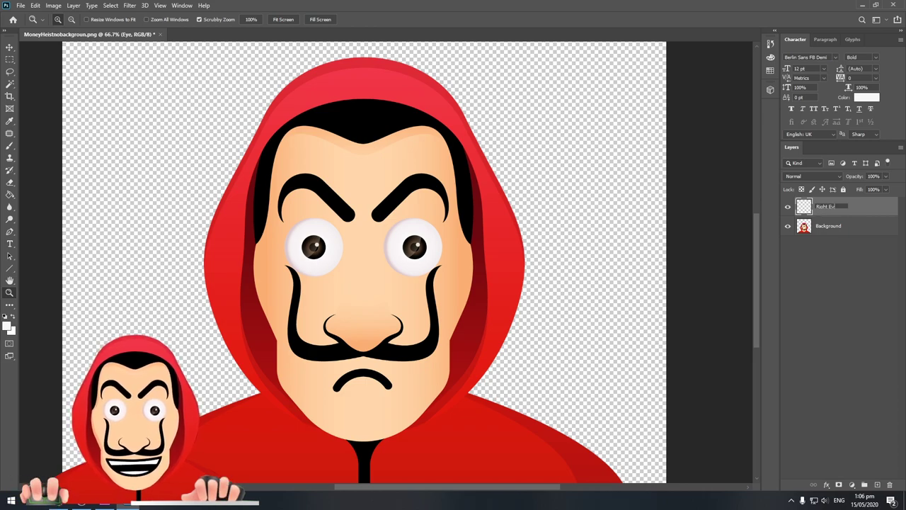
text(e)
key(Return)
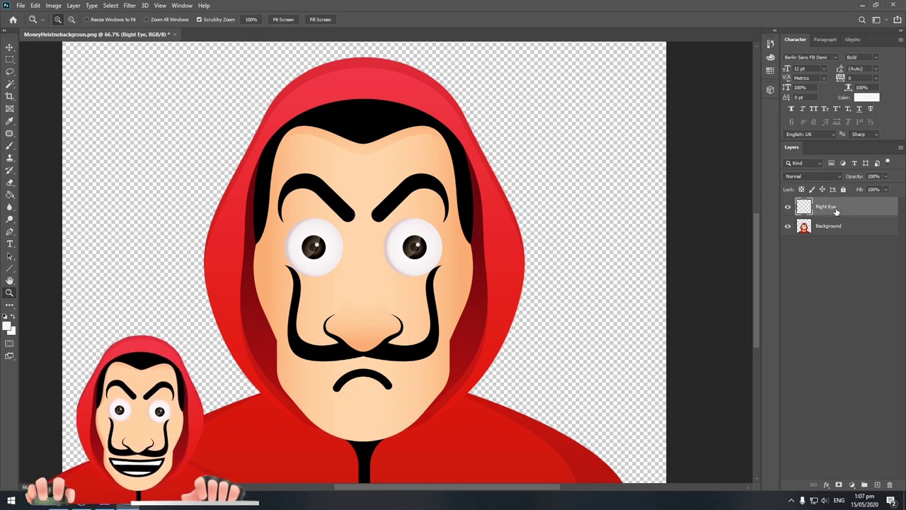
click(828, 227)
click(825, 208)
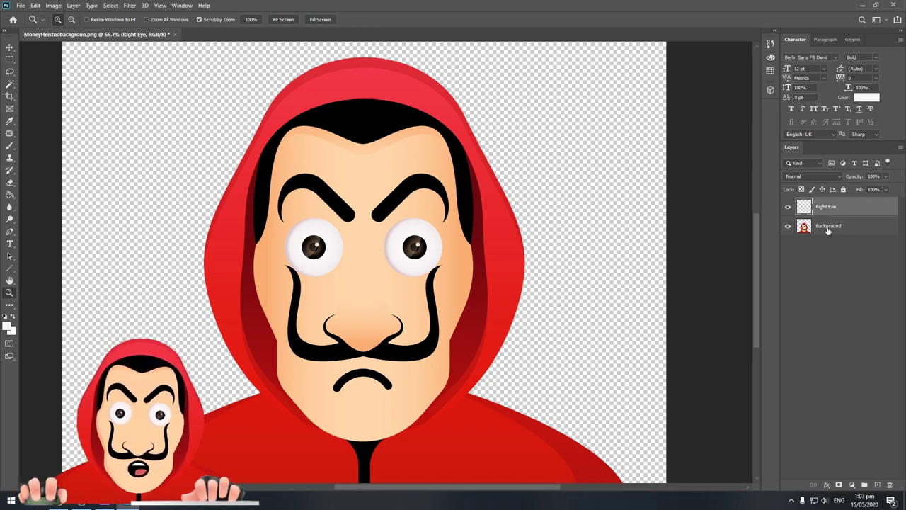
click(828, 226)
Zoom in on the left eye and Magic Wand-select its white on the Background layer.
click(329, 247)
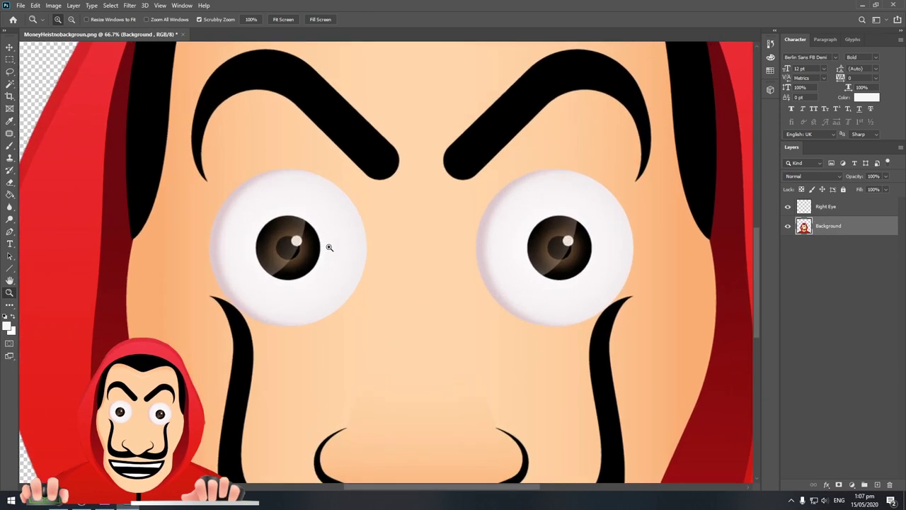
click(329, 247)
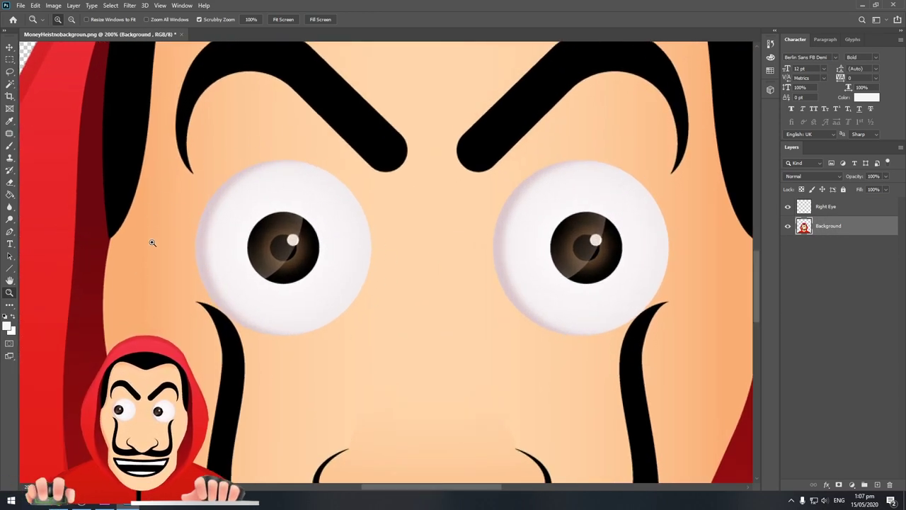
click(857, 212)
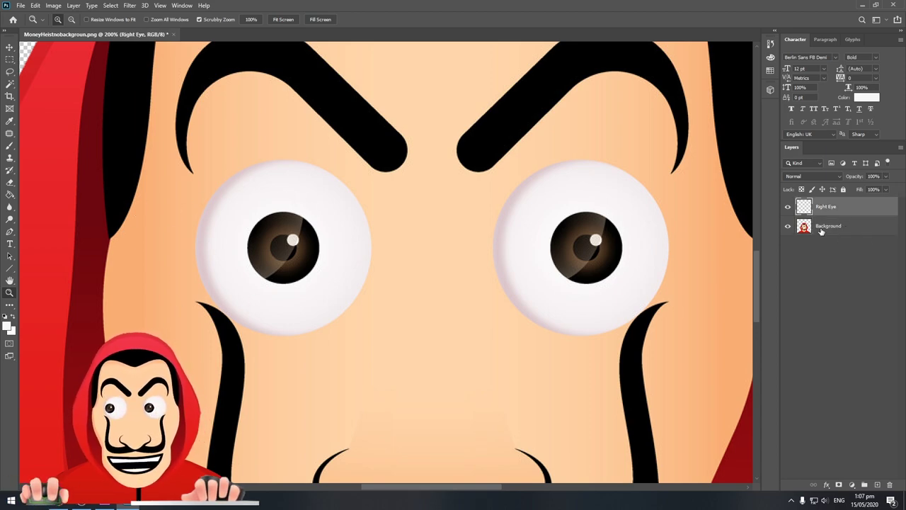
click(822, 227)
click(212, 240)
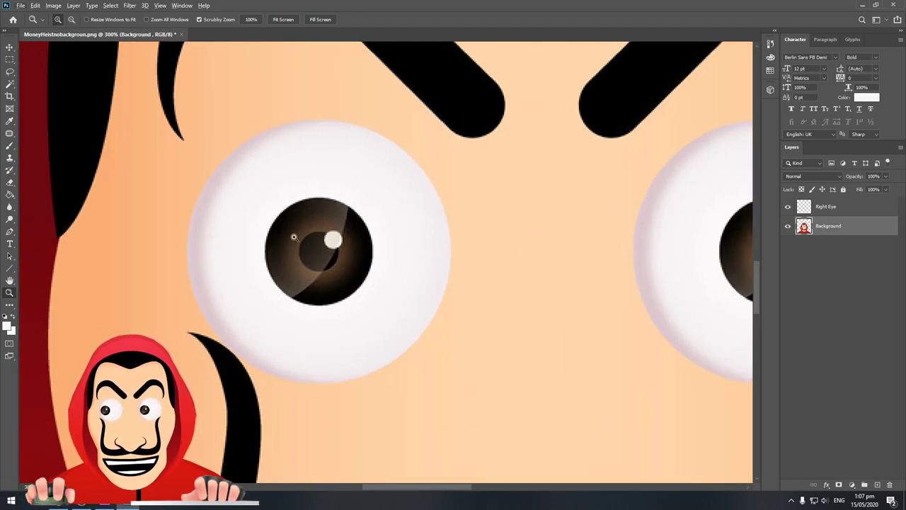
key(w)
click(300, 168)
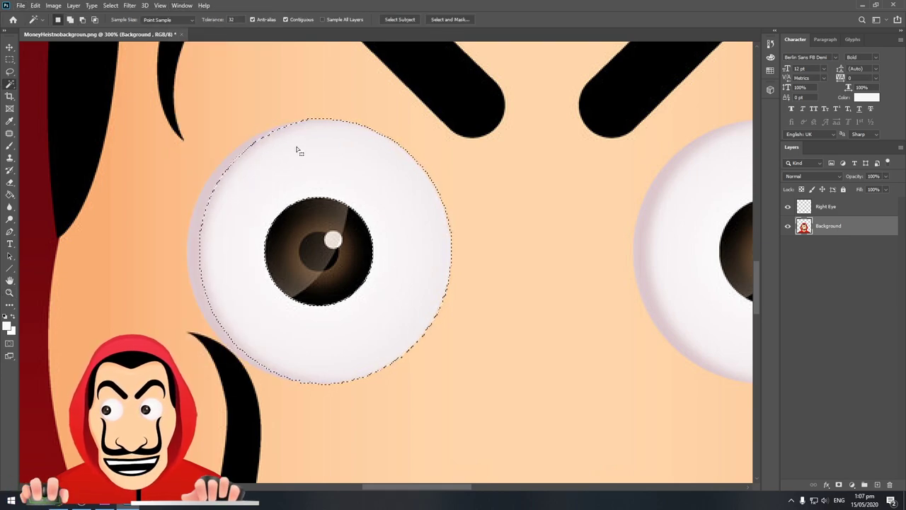
right_click(10, 83)
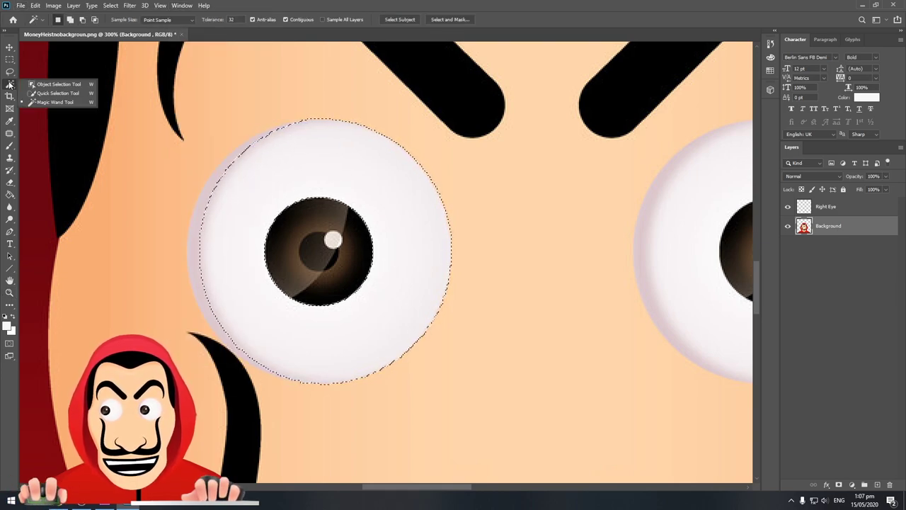
click(54, 103)
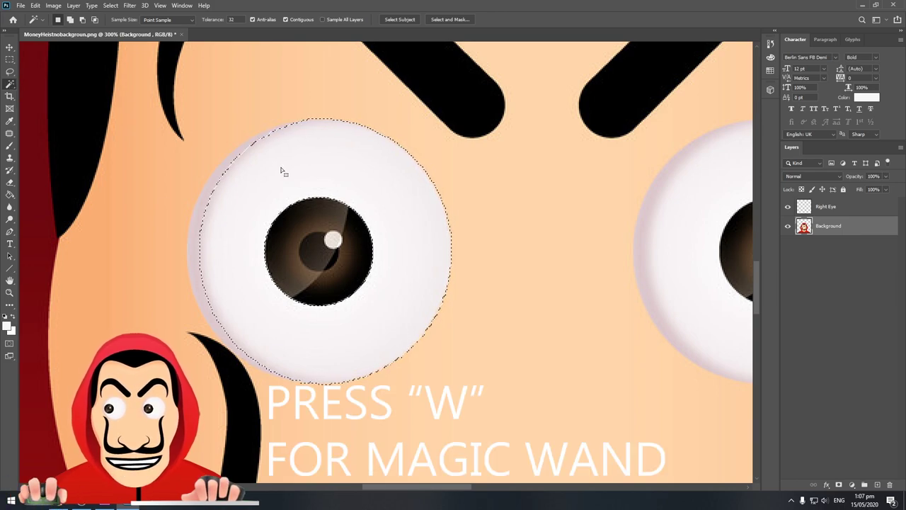
Redo the eye-white selection with the shaded left rim added, then activate Right Eye.
key(ctrl+d)
key(z)
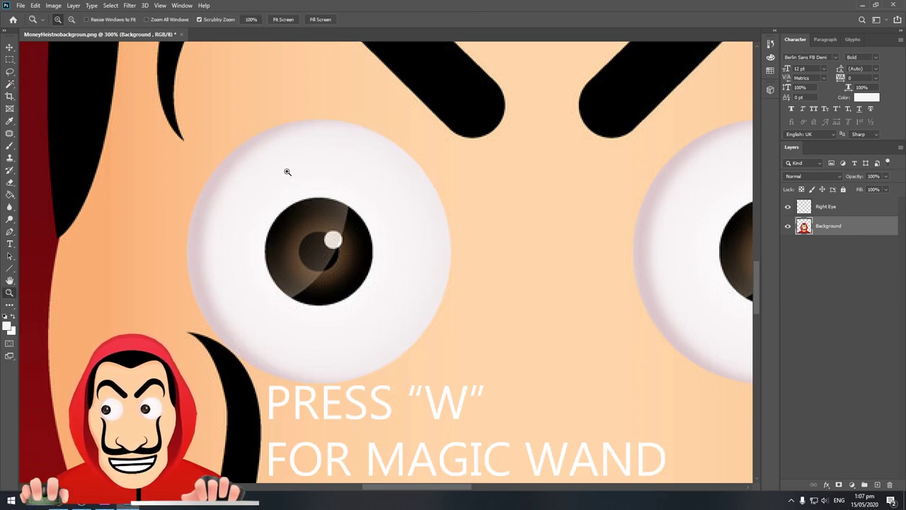
key(w)
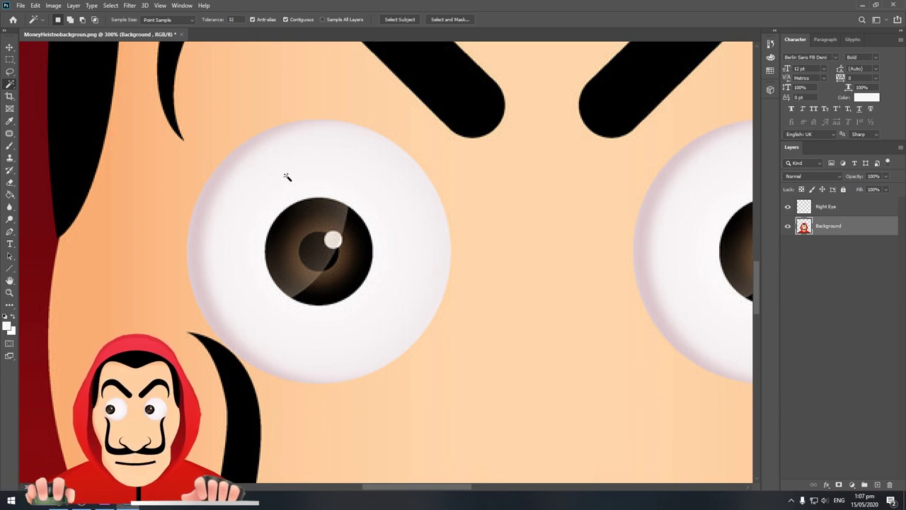
click(225, 165)
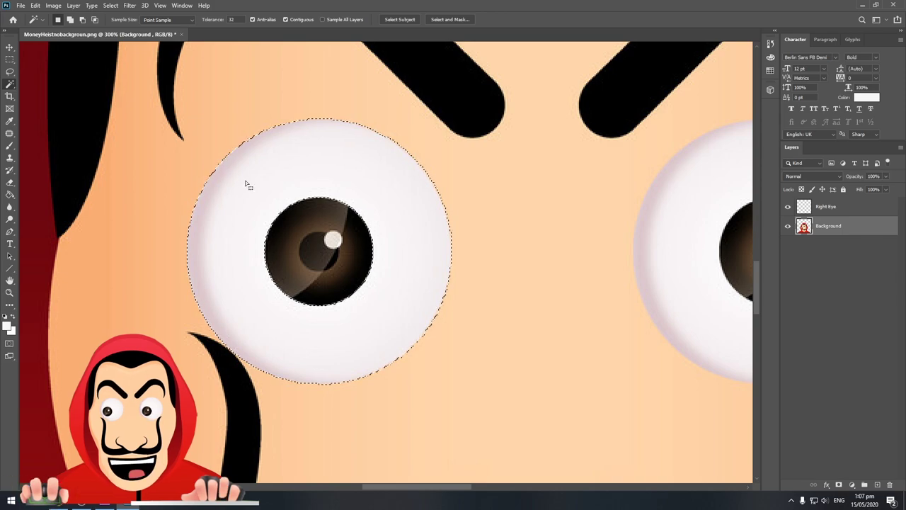
key(ctrl+d)
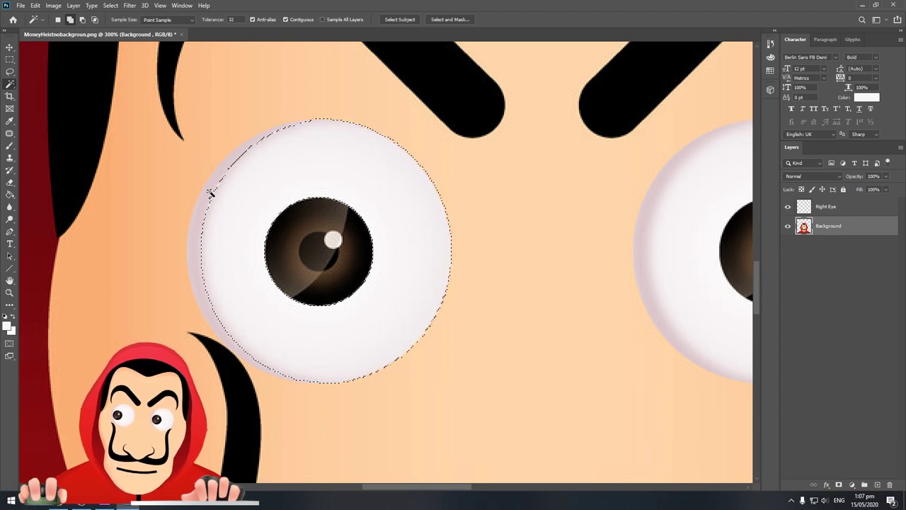
shift+click(210, 194)
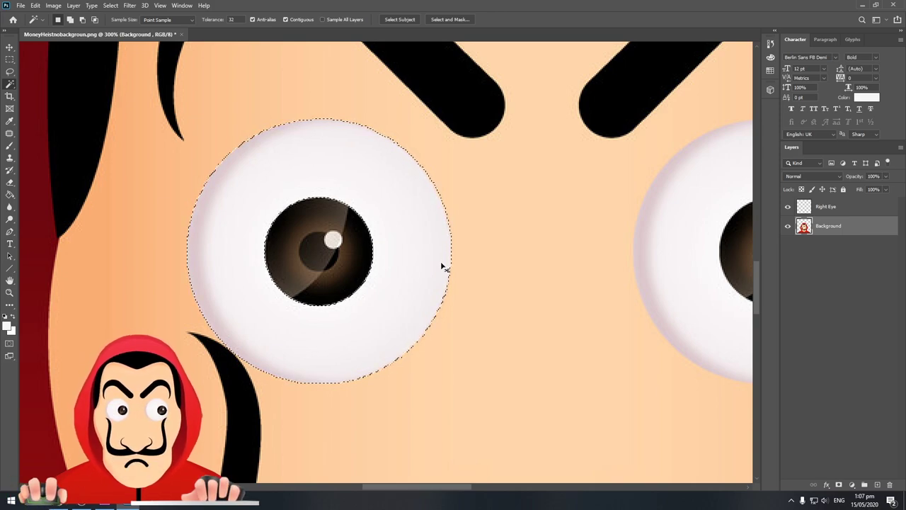
click(840, 209)
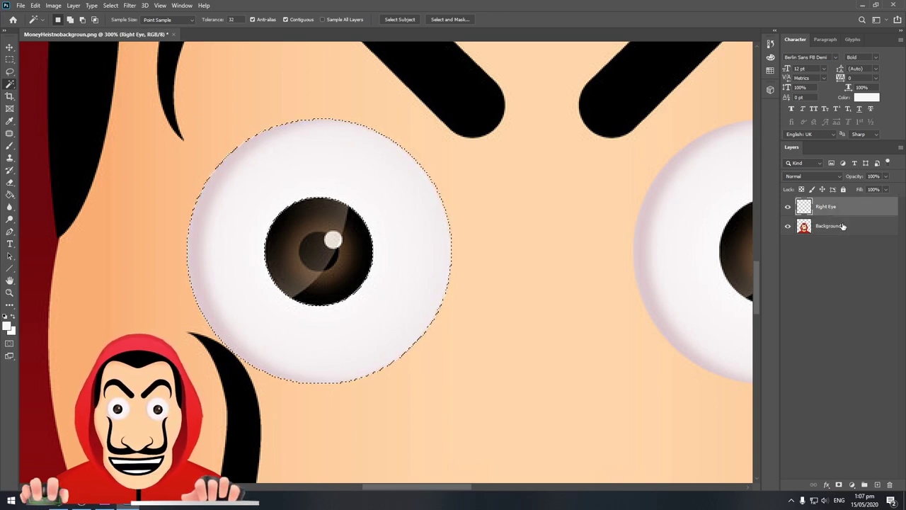
Hide the Background layer and zoom in to 400% on the eye.
click(788, 227)
click(786, 227)
click(786, 227)
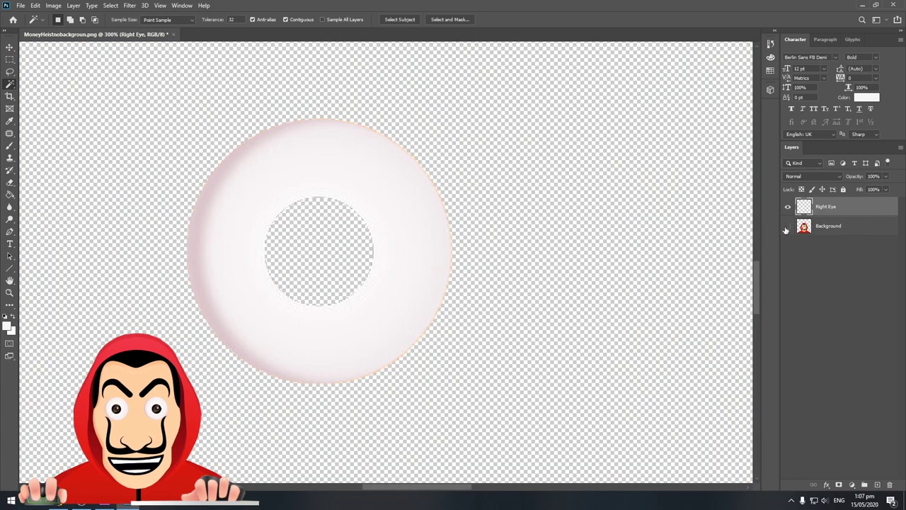
click(786, 228)
click(786, 228)
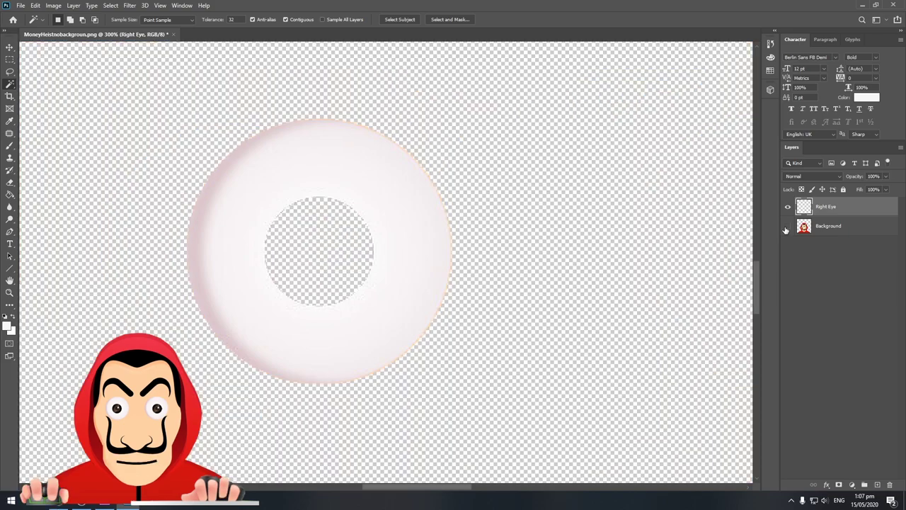
key(z)
alt+click(340, 242)
click(340, 243)
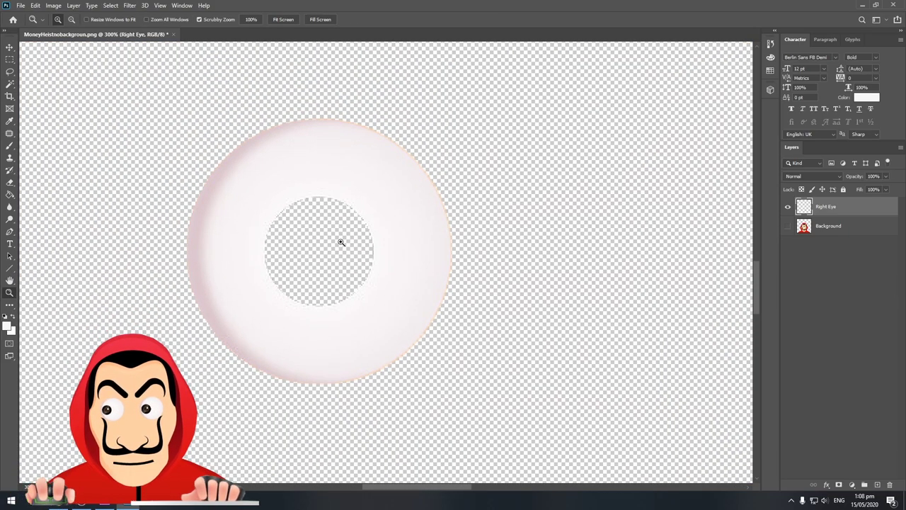
alt+click(340, 242)
click(340, 242)
click(340, 242)
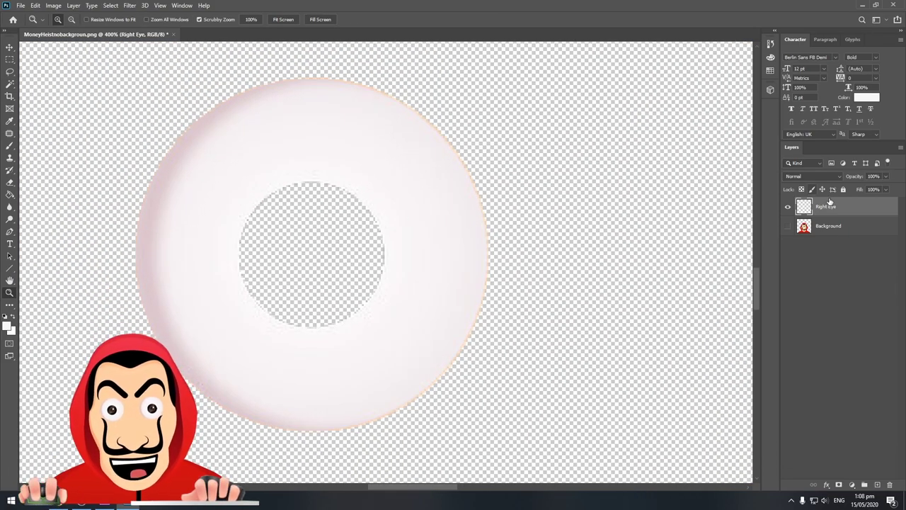
Fill the eye's centre hole with white, paint over the grey edge, and zoom out to 300%.
key(g)
click(383, 204)
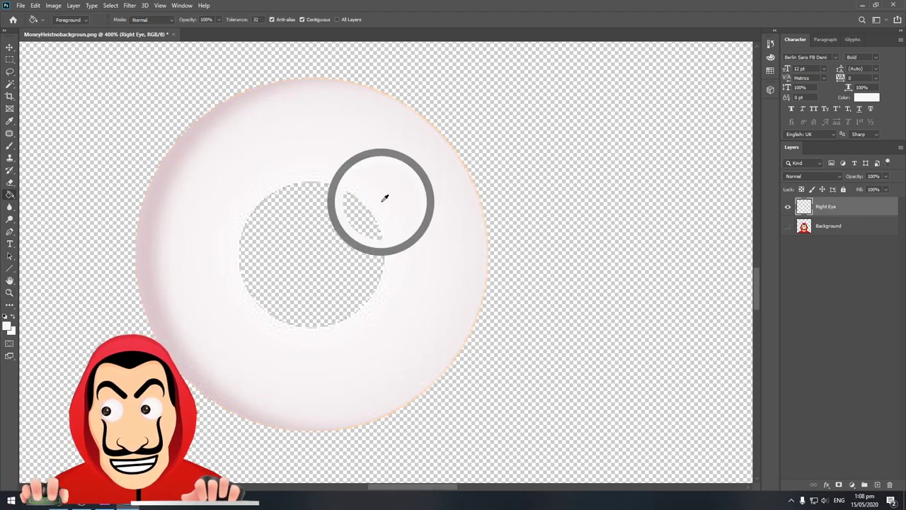
click(347, 229)
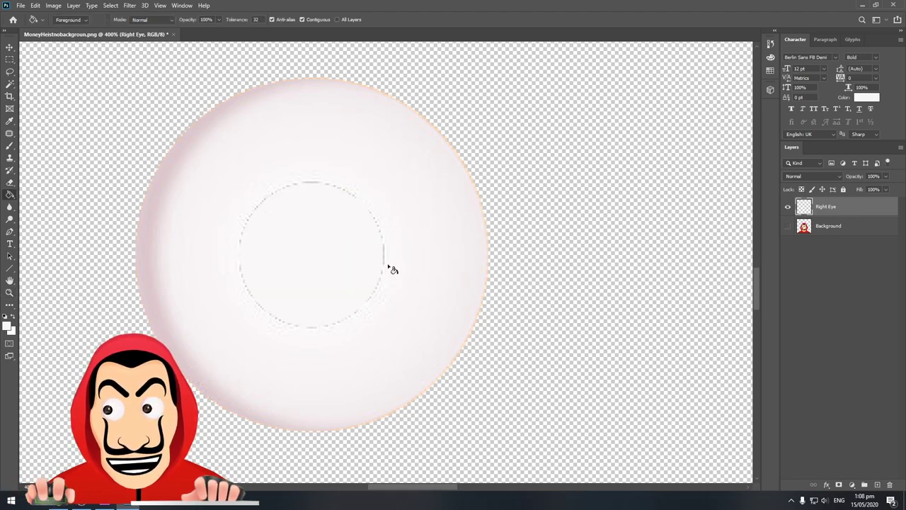
key(b)
mouse_move(352, 313)
mouse_down()
mouse_move(233, 279)
mouse_move(275, 198)
mouse_move(368, 220)
mouse_up()
key(z)
alt+click(366, 252)
Zoom out to 200% and show the Background layer again, comparing it on and off.
alt+click(365, 252)
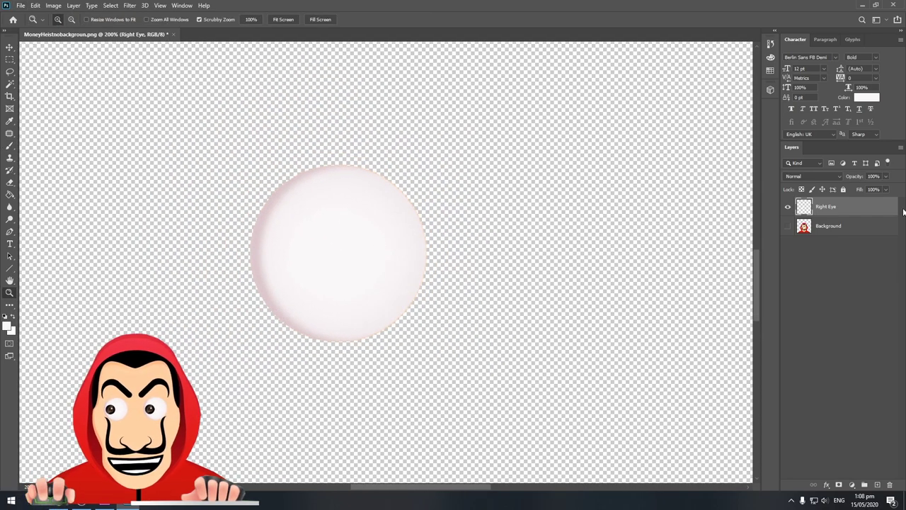
click(788, 226)
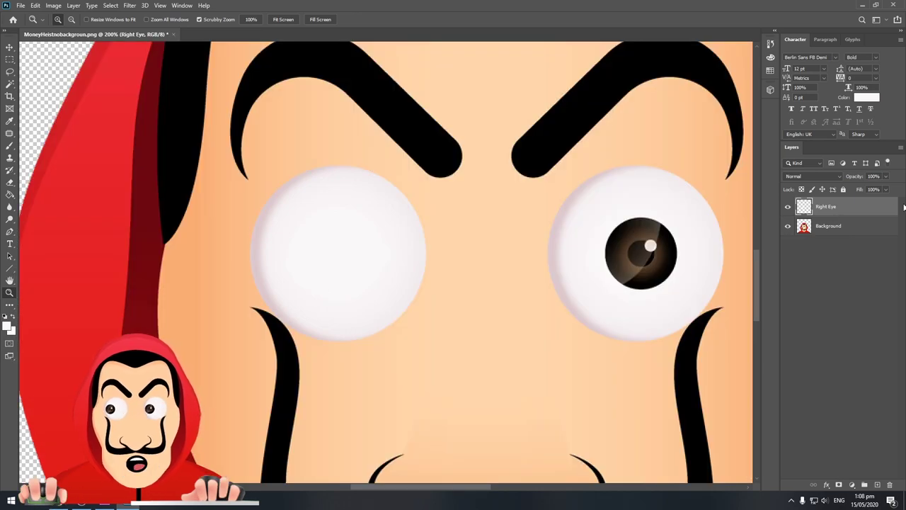
click(789, 226)
click(788, 224)
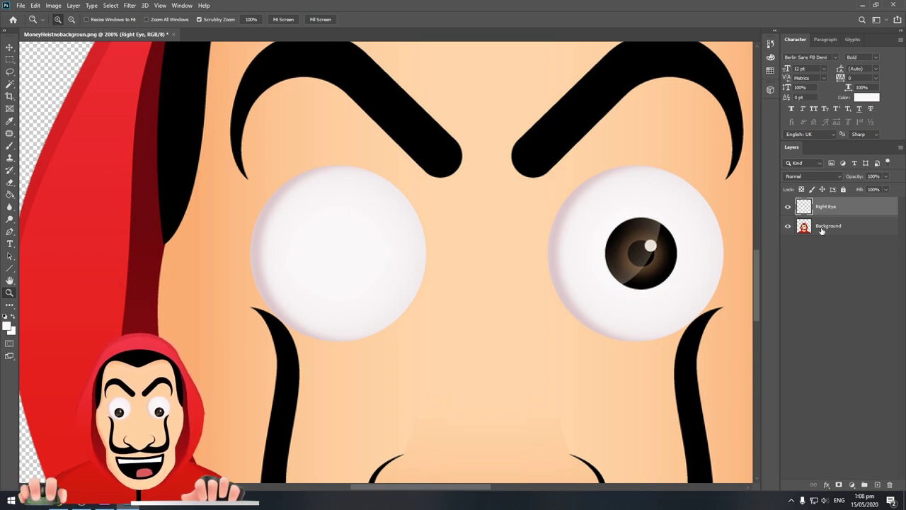
Toggle the Right Eye layer to compare it, then magnify the view around the left eye.
click(788, 208)
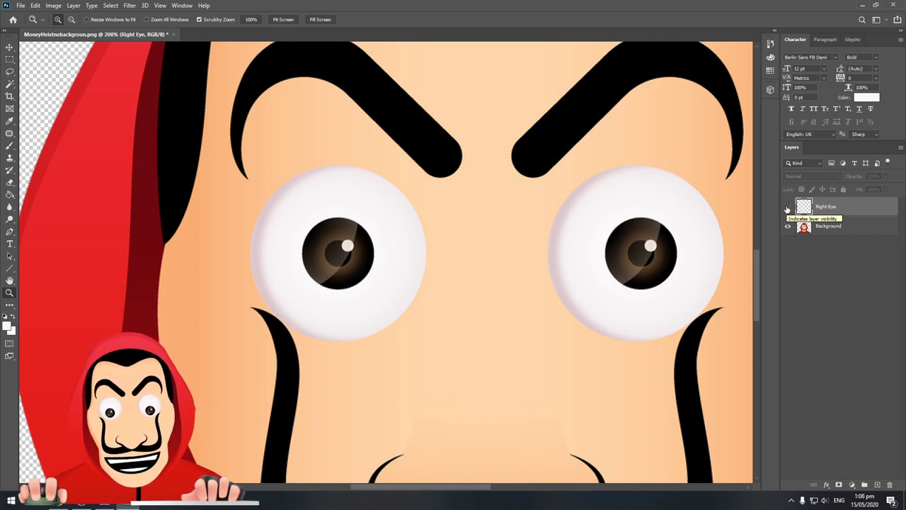
click(787, 208)
click(787, 208)
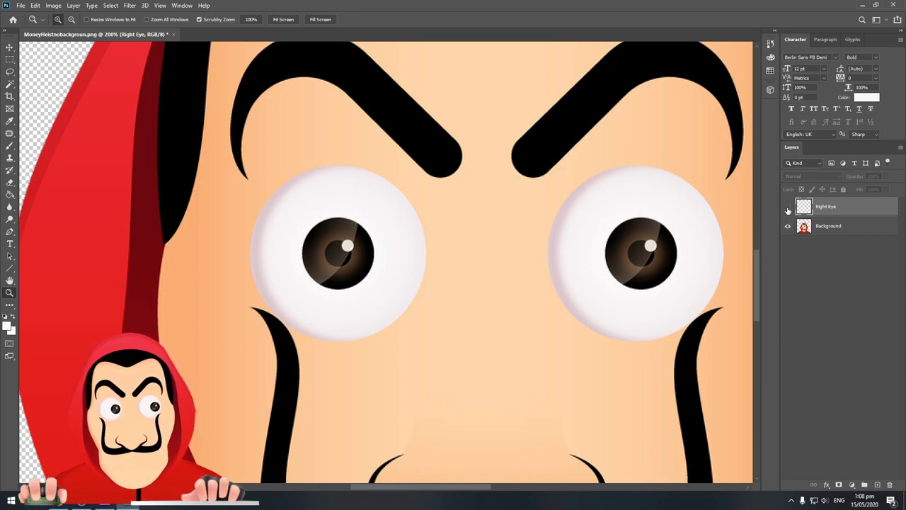
click(789, 208)
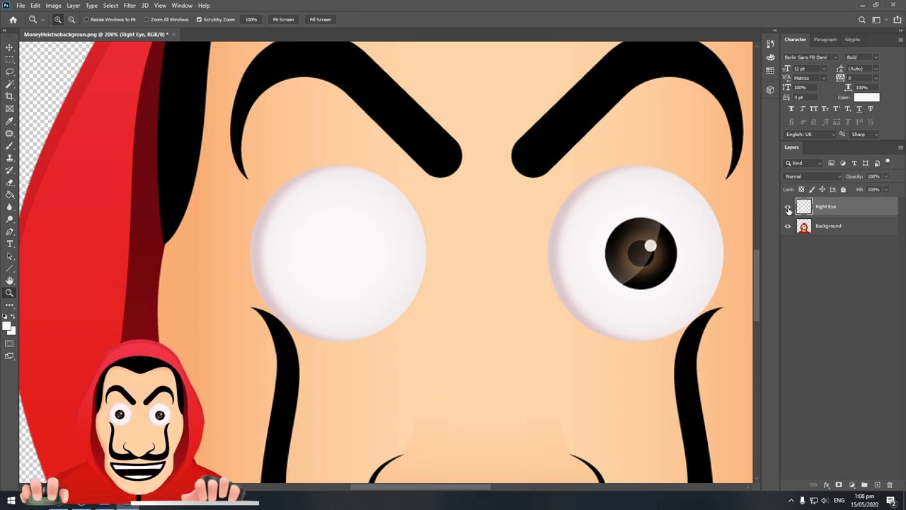
click(788, 210)
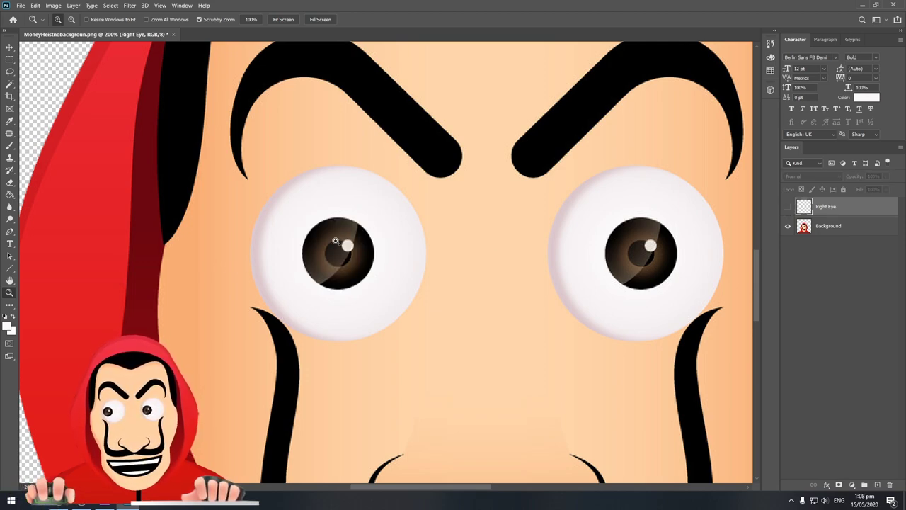
click(369, 234)
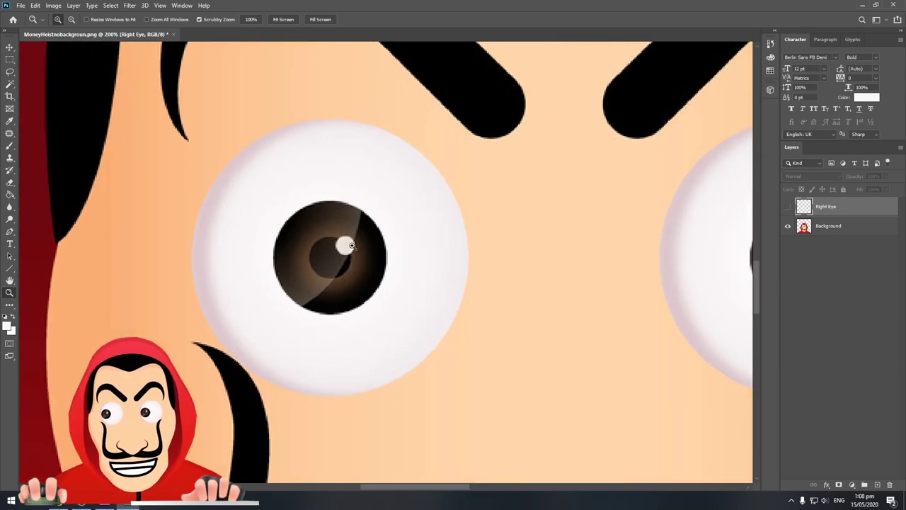
Magic Wand-select the brown iris and pupil on the Background layer as one solid disc.
key(w)
click(787, 206)
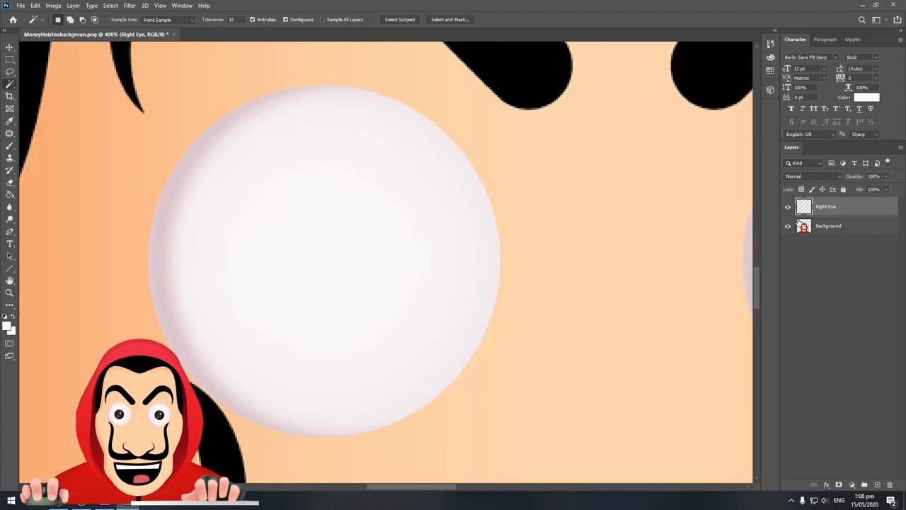
click(787, 206)
click(843, 228)
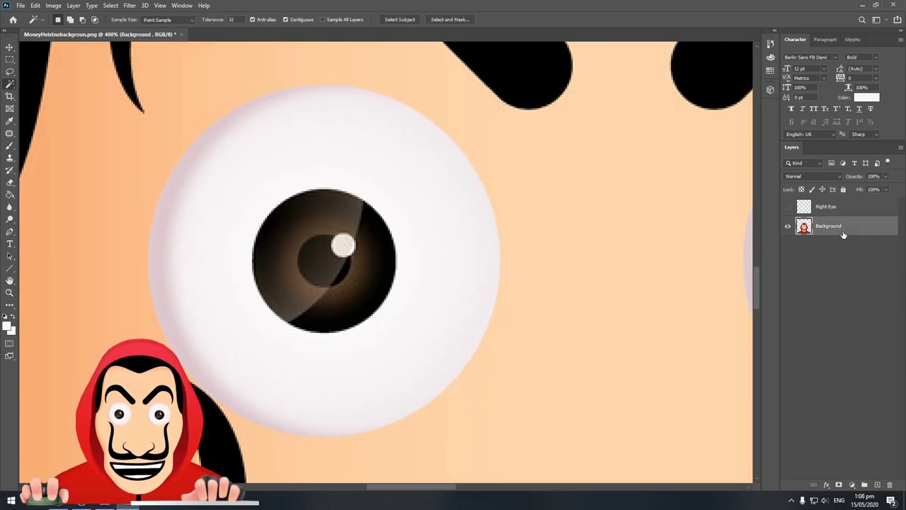
click(298, 222)
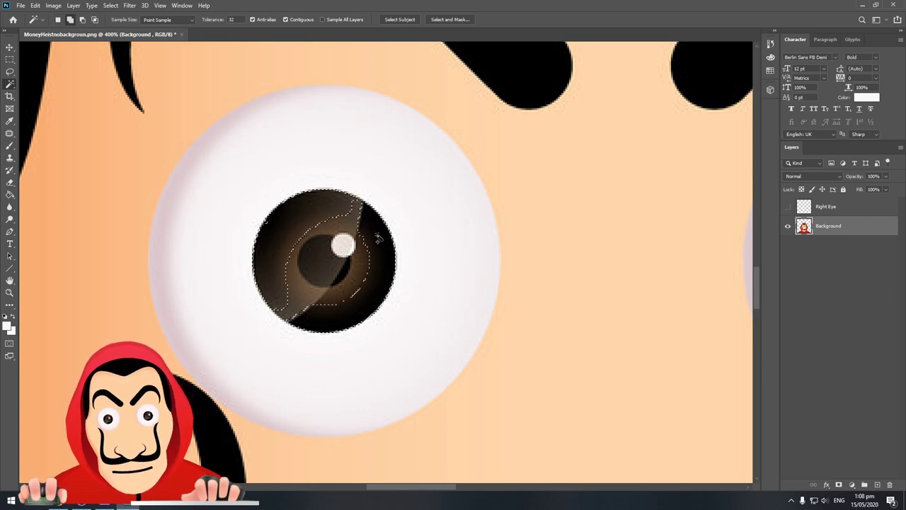
shift+click(359, 213)
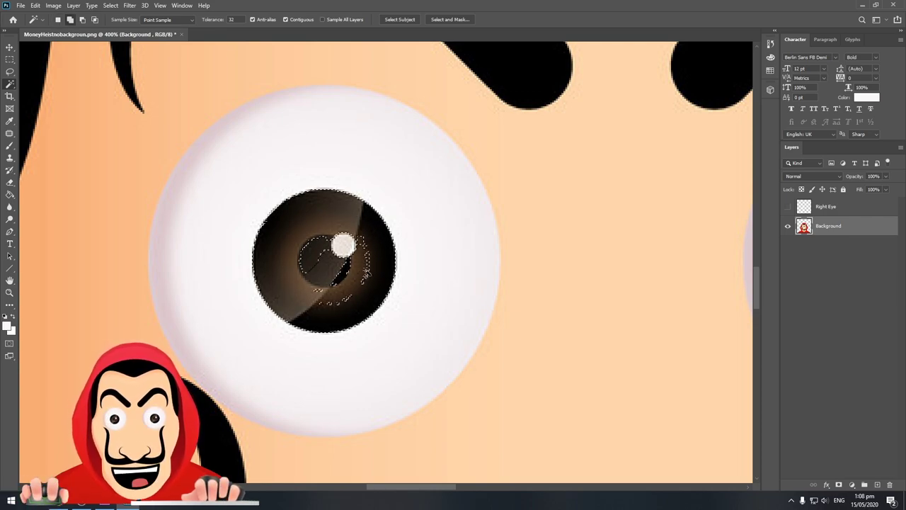
shift+click(365, 261)
shift+click(318, 290)
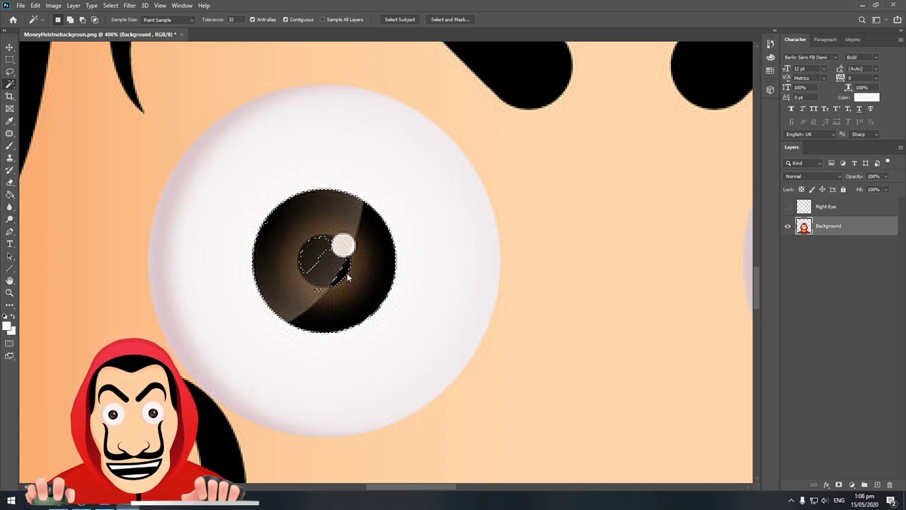
shift+click(317, 286)
shift+click(313, 259)
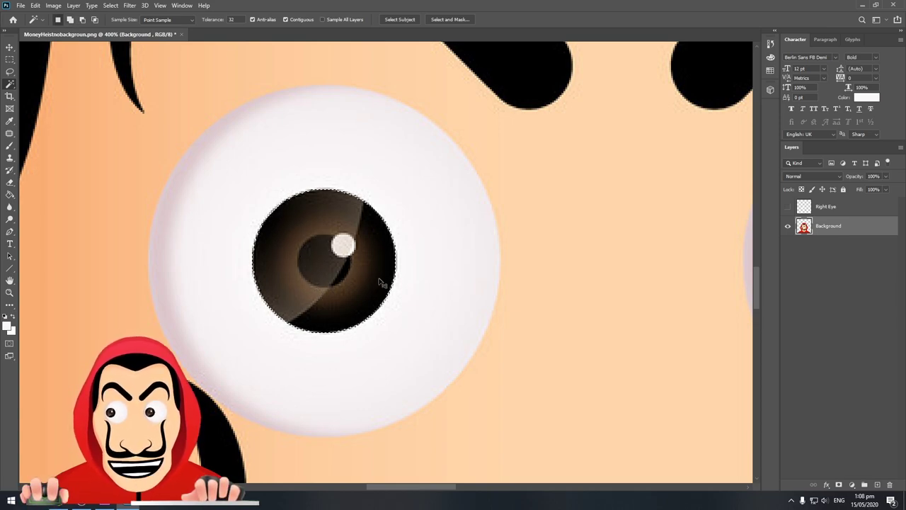
Add a new layer above Right Eye named 'Blacksamata' and paste the iris into it.
click(825, 206)
click(788, 206)
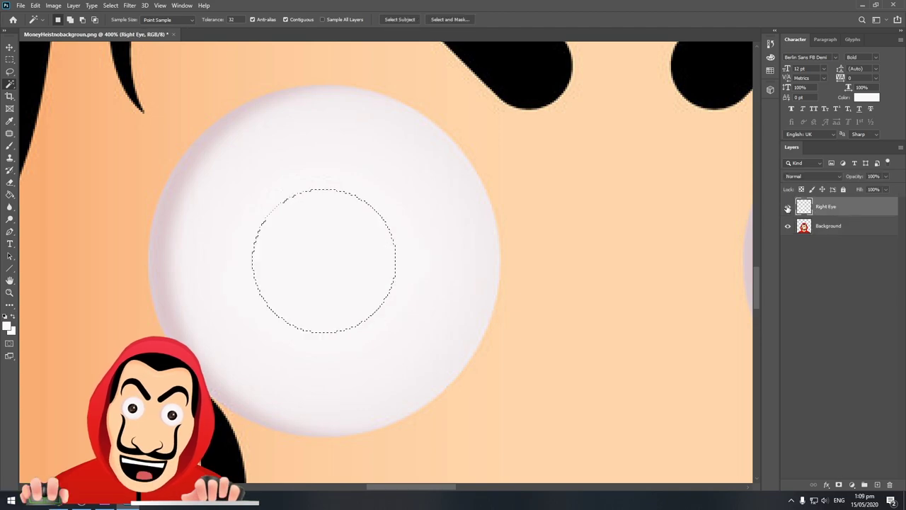
click(877, 484)
key(ctrl+d)
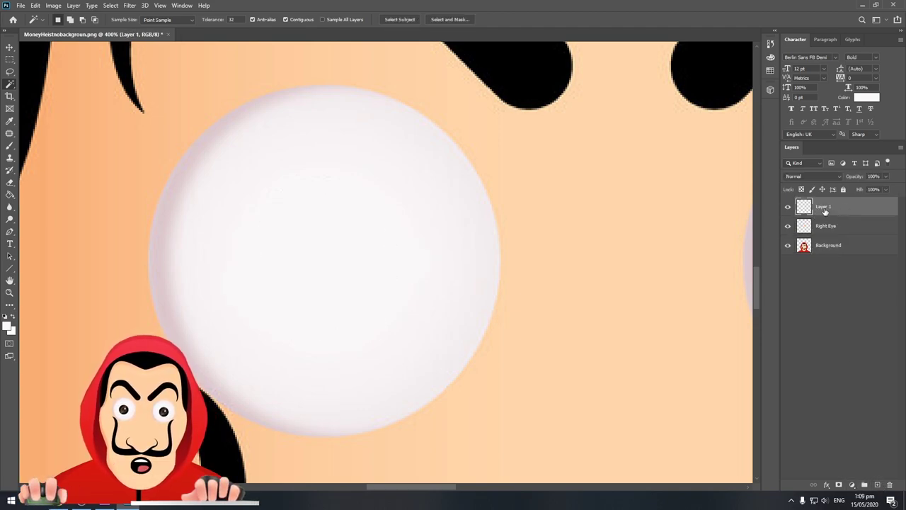
double_click(824, 207)
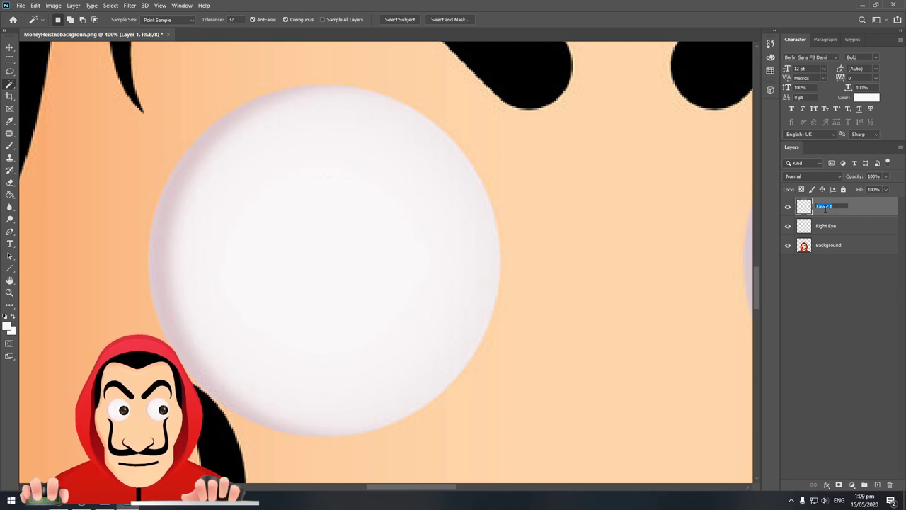
text(Bla)
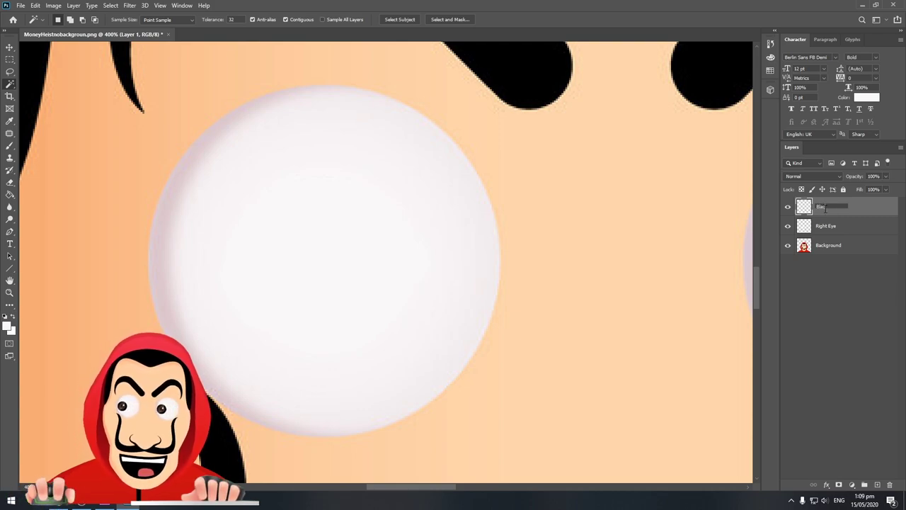
text(ck m)
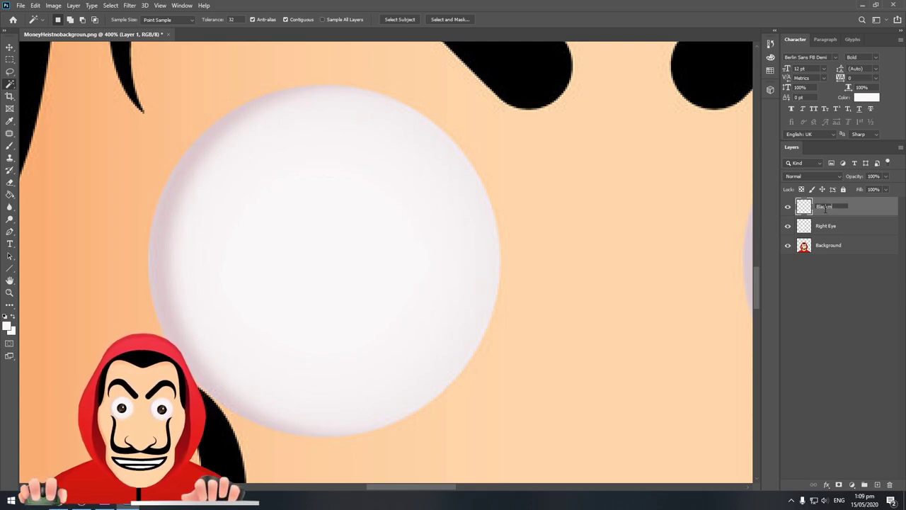
text(samata)
key(Return)
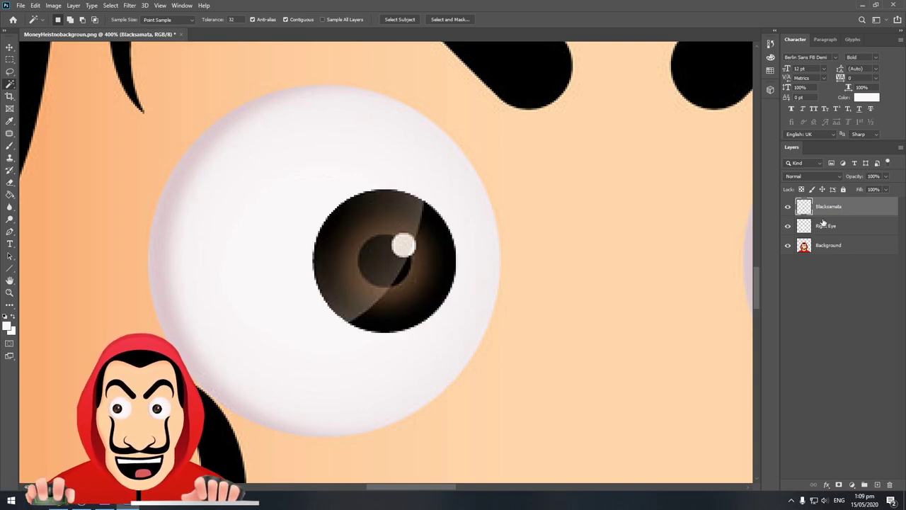
key(ctrl+v)
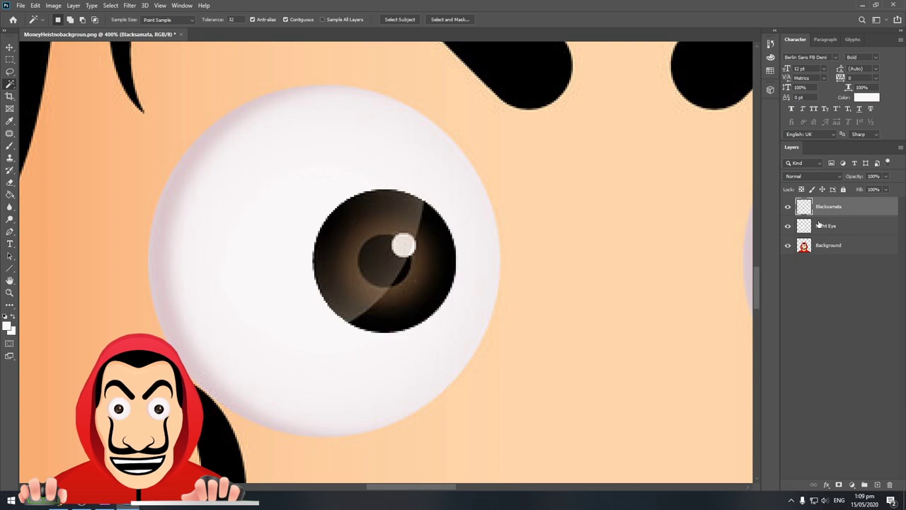
key(ctrl+t)
Move the pasted iris toward the original, toggling layers to compare its position.
drag(423, 272, 364, 271)
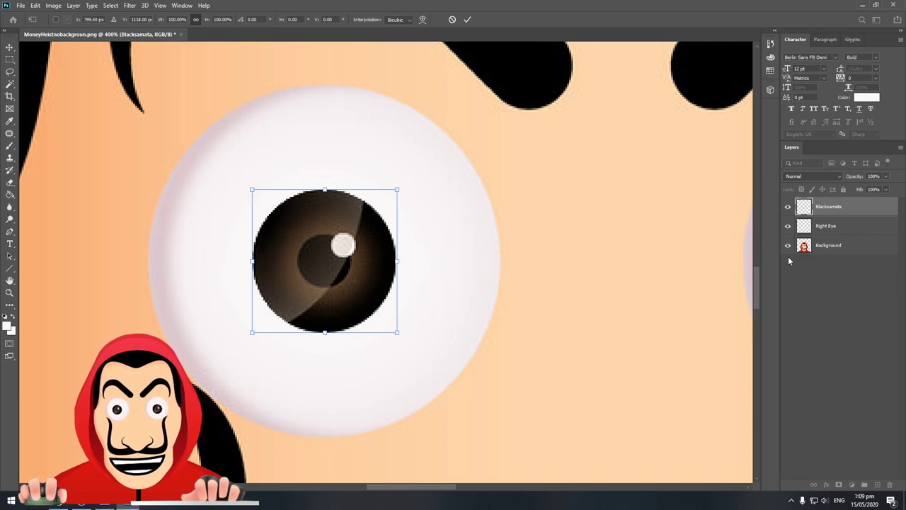
key(Return)
click(788, 226)
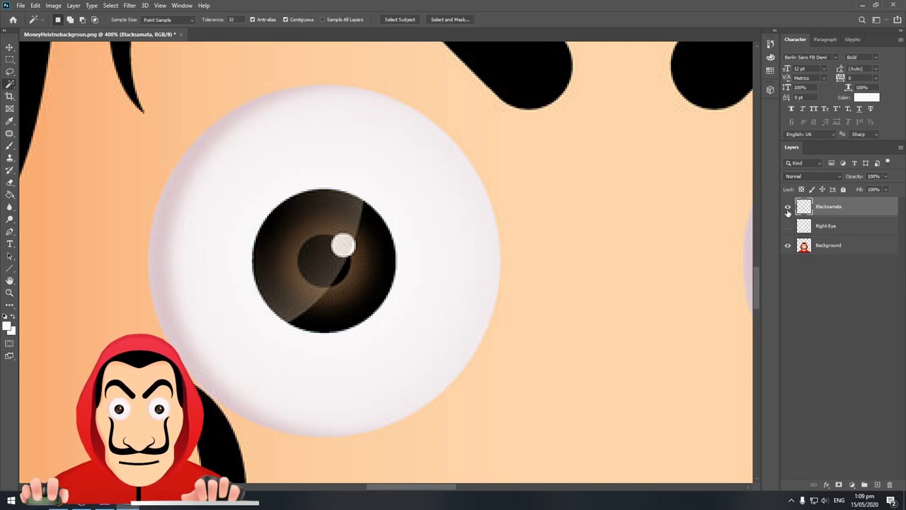
click(788, 208)
click(788, 207)
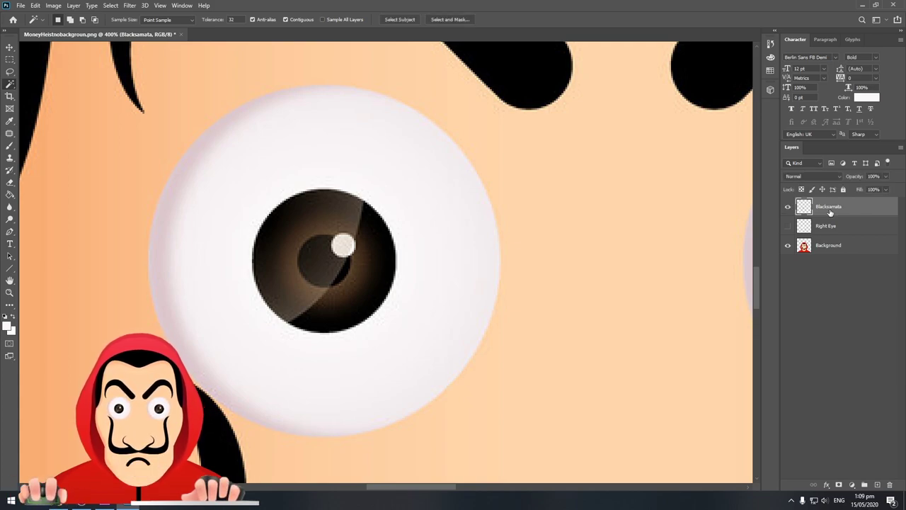
drag(454, 273, 519, 276)
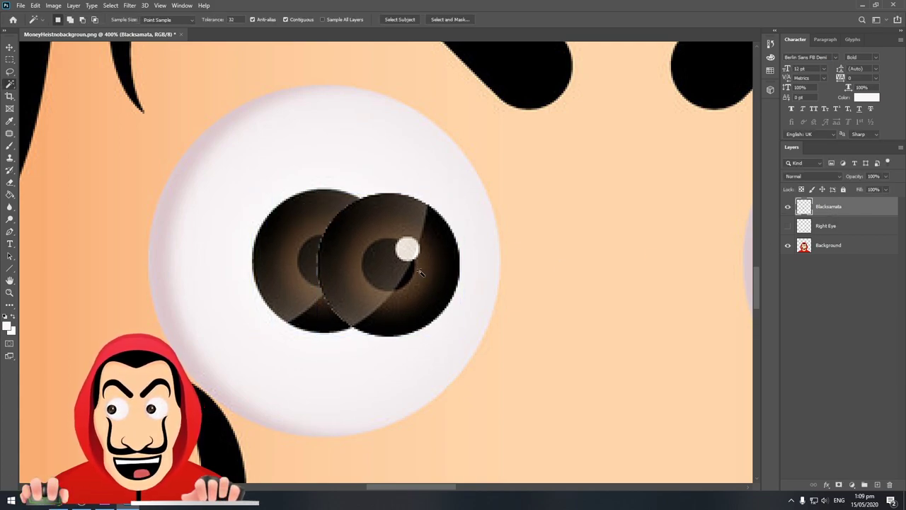
Lower Blacksamata opacity to 43% and nudge the iris into exact alignment with the original.
click(887, 177)
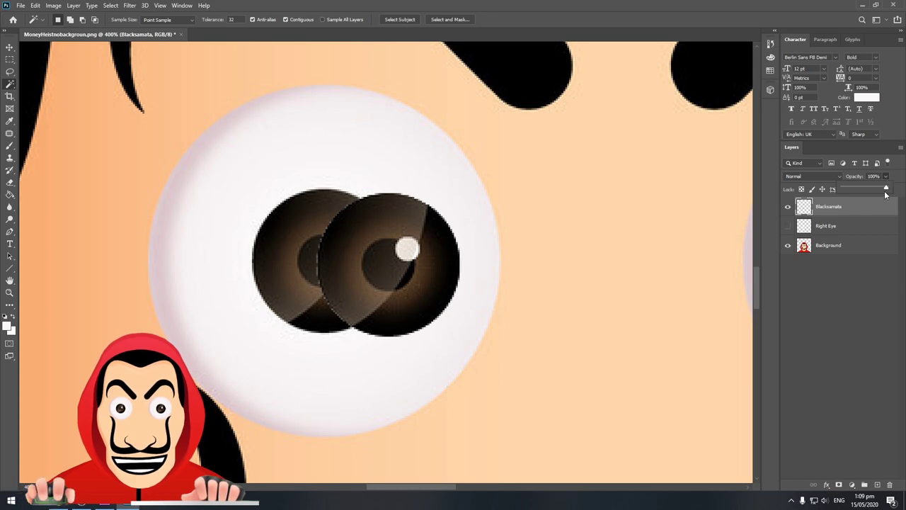
drag(885, 193, 861, 189)
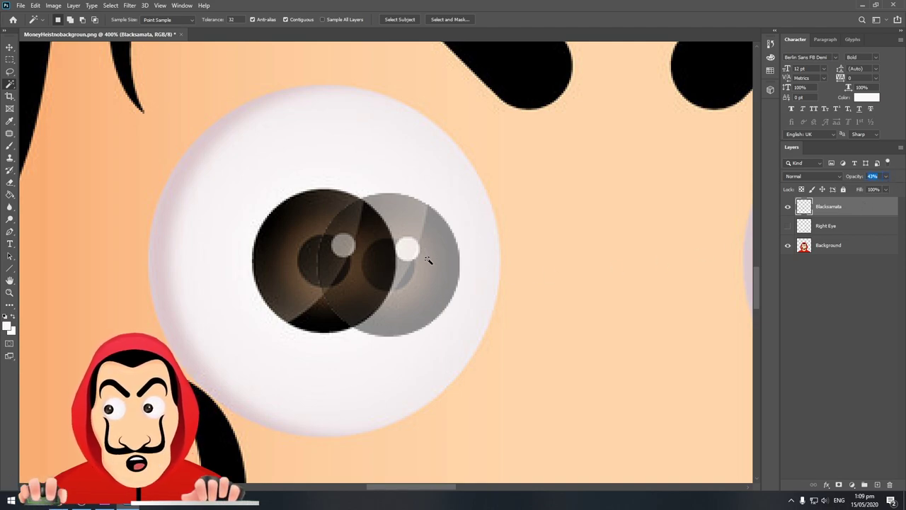
click(846, 208)
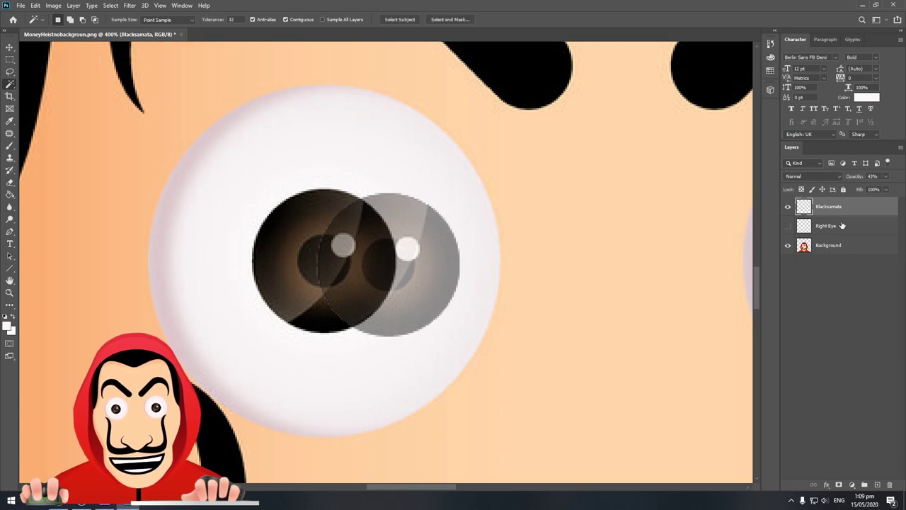
key(ctrl+t)
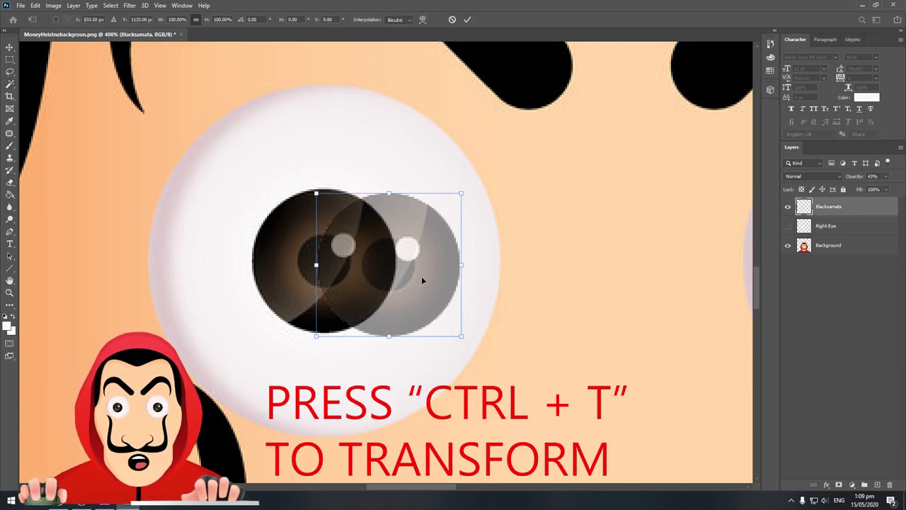
drag(422, 279, 367, 265)
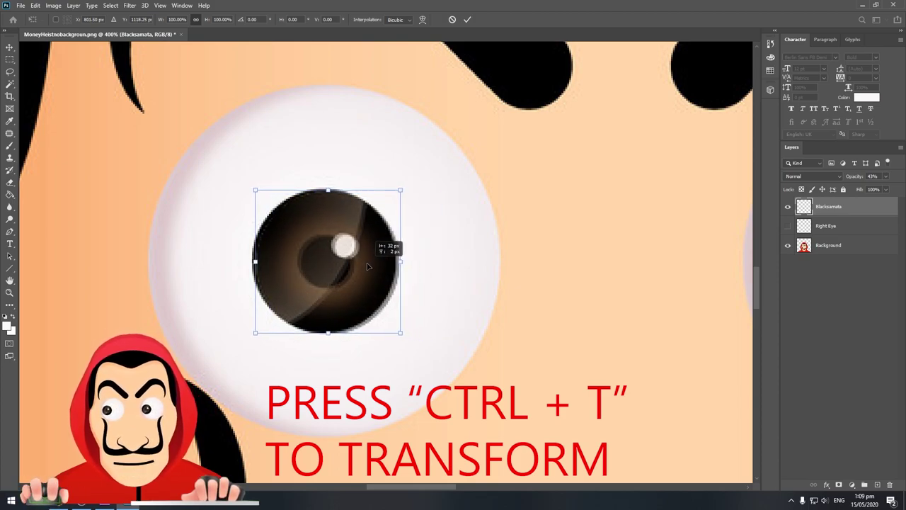
key(Left)
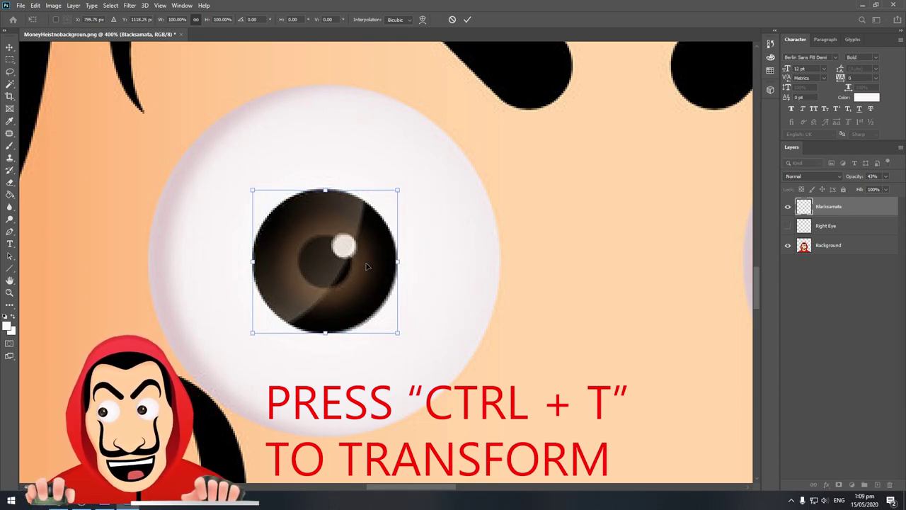
key(Left)
key(Left)
key(Right)
key(Up)
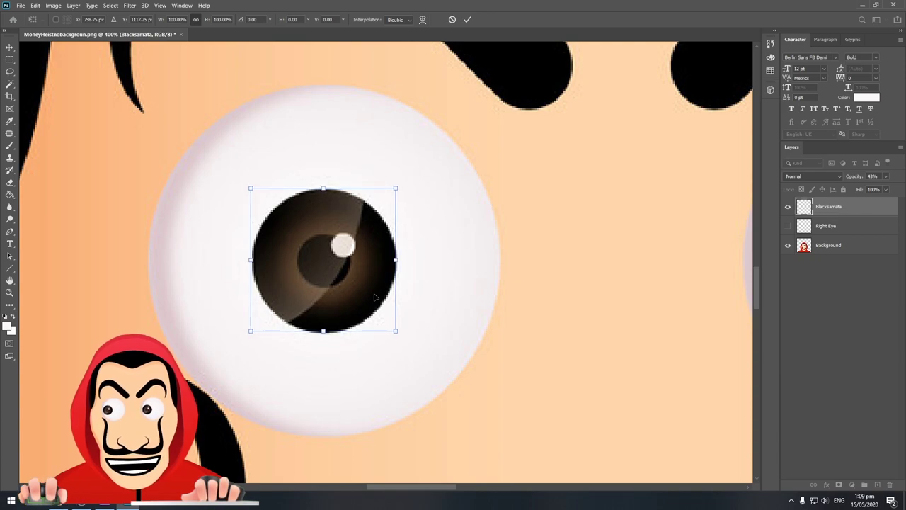
key(Return)
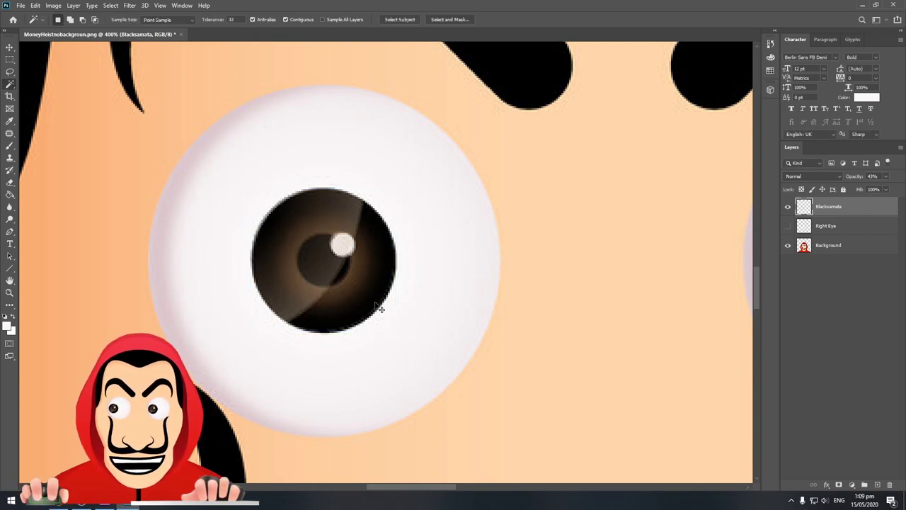
Restore Blacksamata to 100% opacity, show Right Eye, and hide the Background layer.
key(ctrl+t)
key(Return)
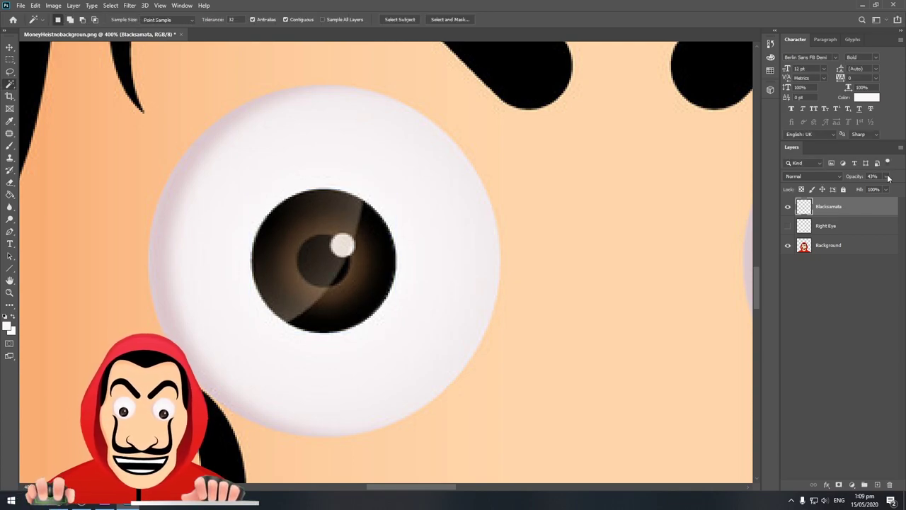
click(887, 177)
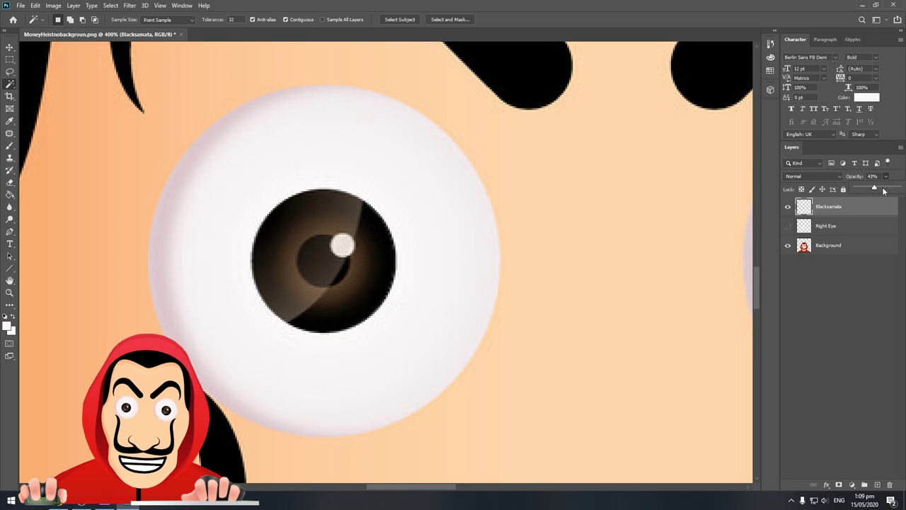
click(812, 353)
click(788, 226)
click(789, 245)
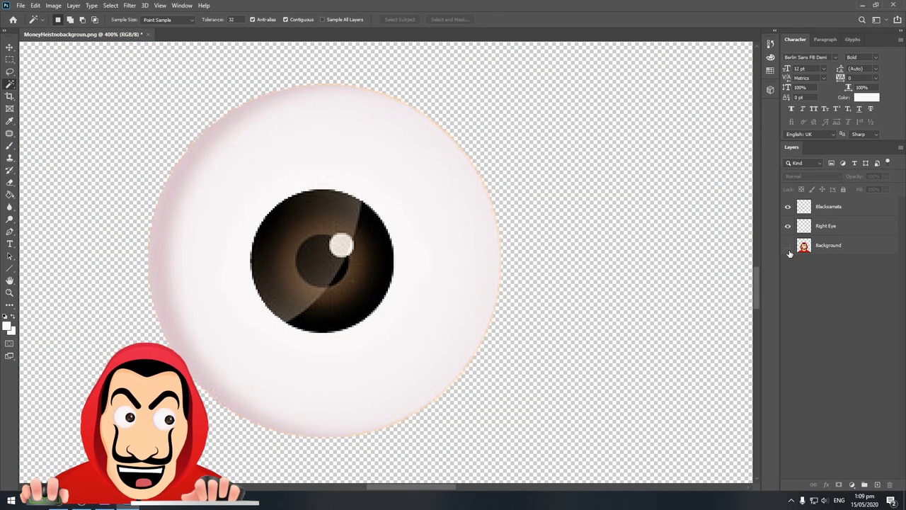
Toggle the Right Eye and Blacksamata layers to check them, then show the Background again.
click(788, 226)
click(788, 226)
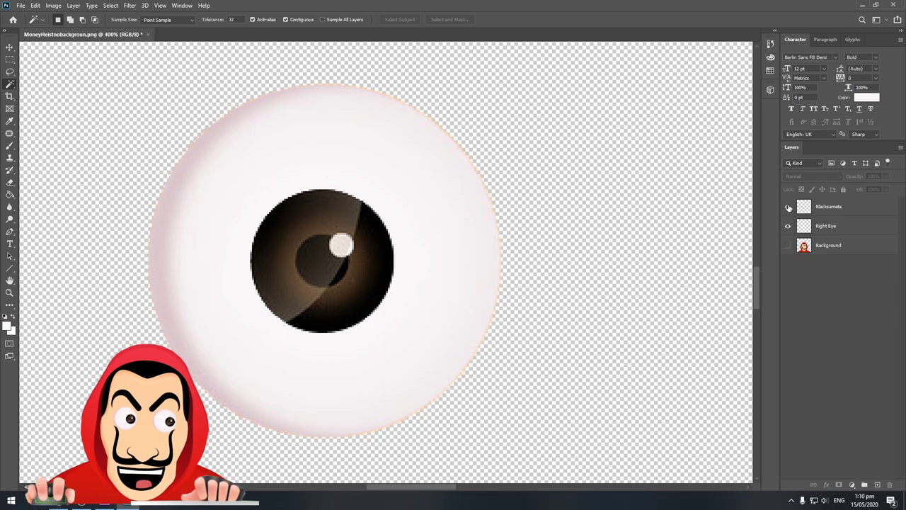
click(789, 206)
click(788, 226)
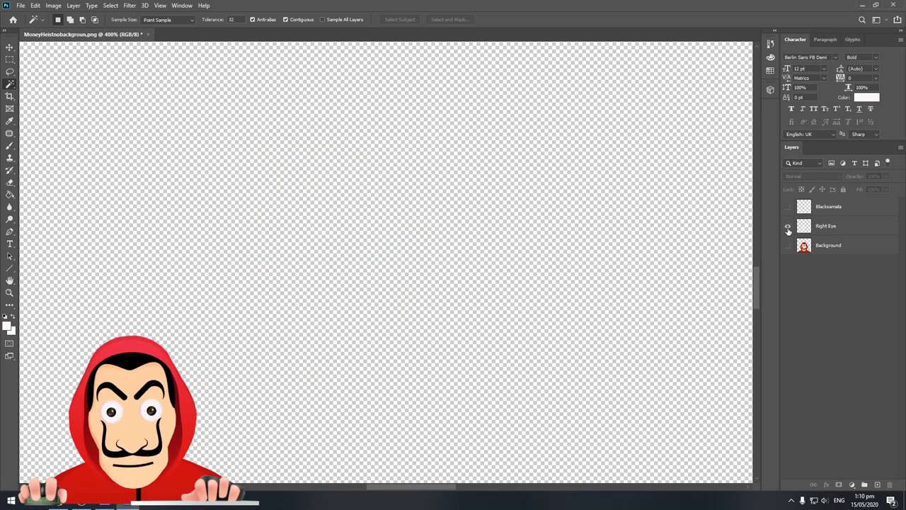
click(788, 226)
click(788, 207)
click(788, 226)
click(788, 226)
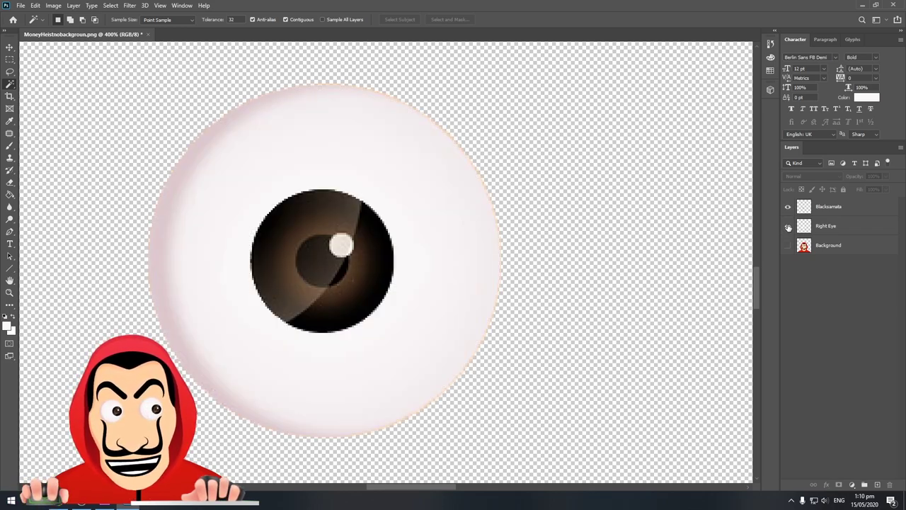
Zoom in to 200% on both eyes over the character's face.
click(789, 245)
key(z)
drag(339, 298, 339, 297)
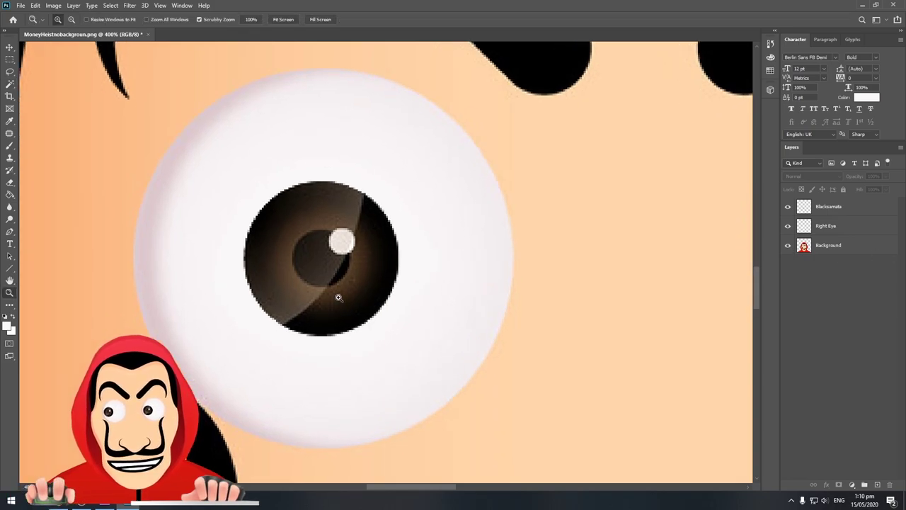
mouse_move(436, 286)
mouse_down()
mouse_move(498, 318)
mouse_move(609, 298)
mouse_up()
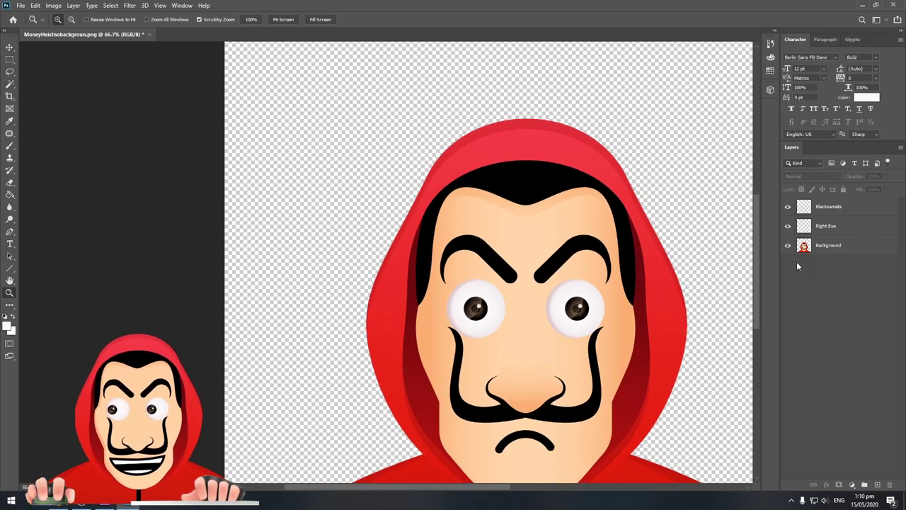
click(593, 317)
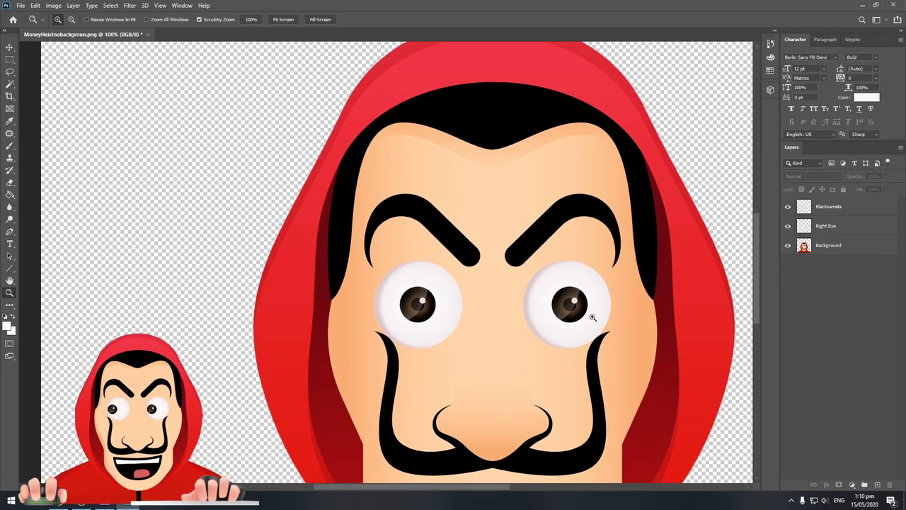
click(606, 296)
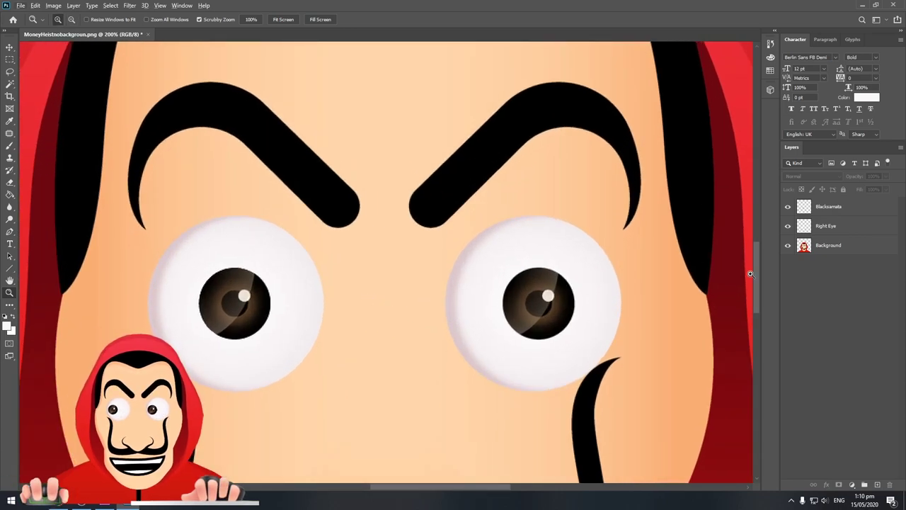
Duplicate the Right Eye and Blacksamata layers and name the eye copy 'Left Eye'.
click(831, 225)
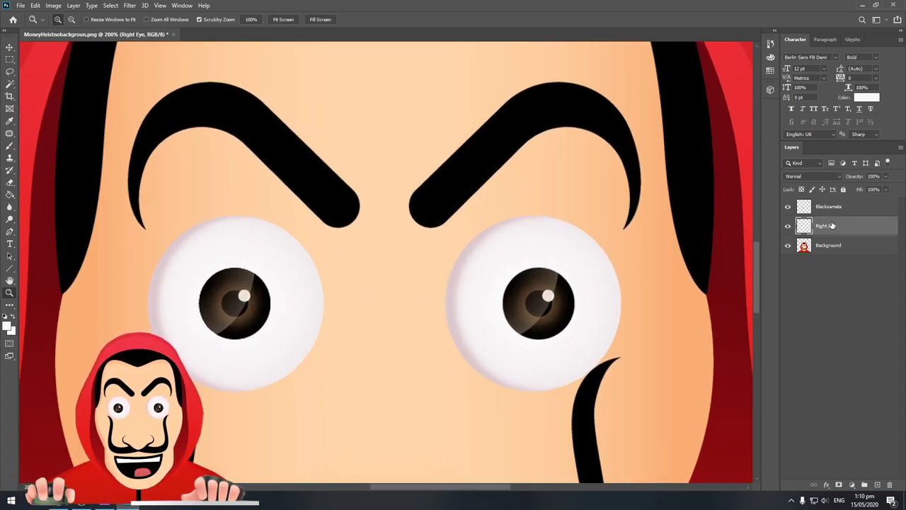
shift+click(834, 210)
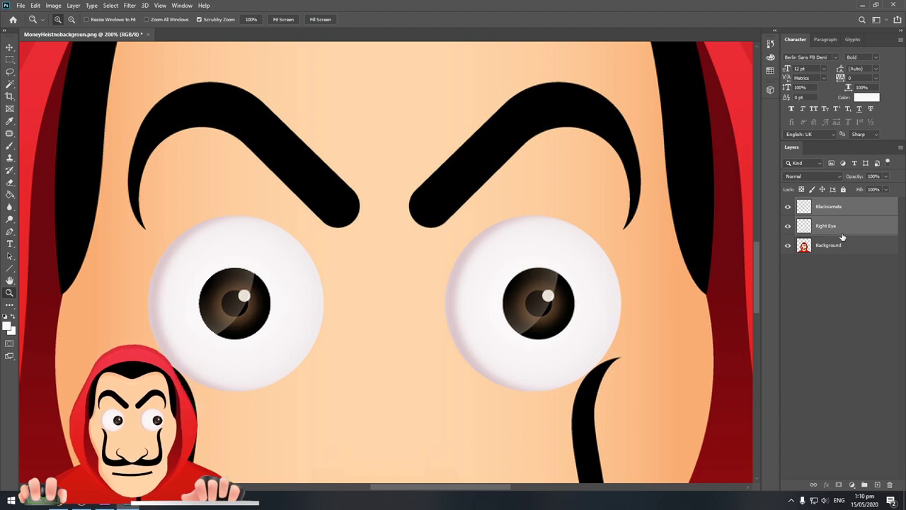
key(ctrl+j)
double_click(833, 226)
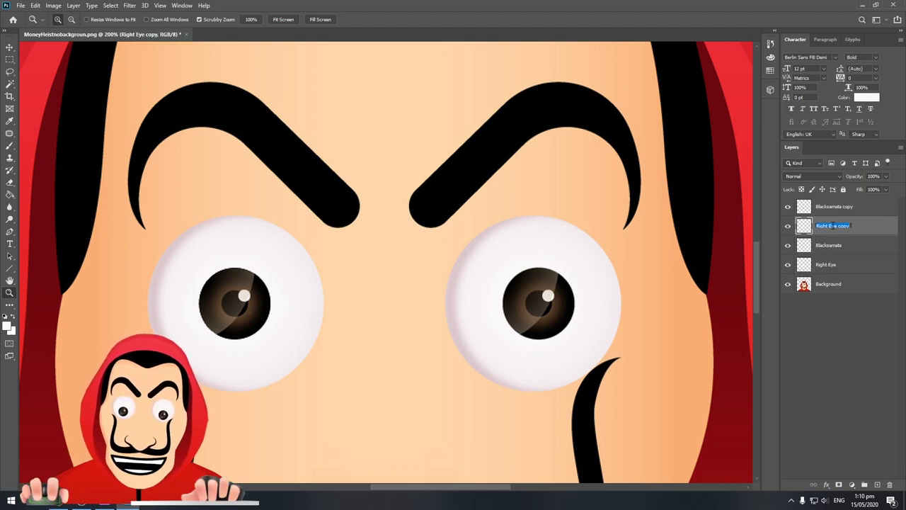
text(Left)
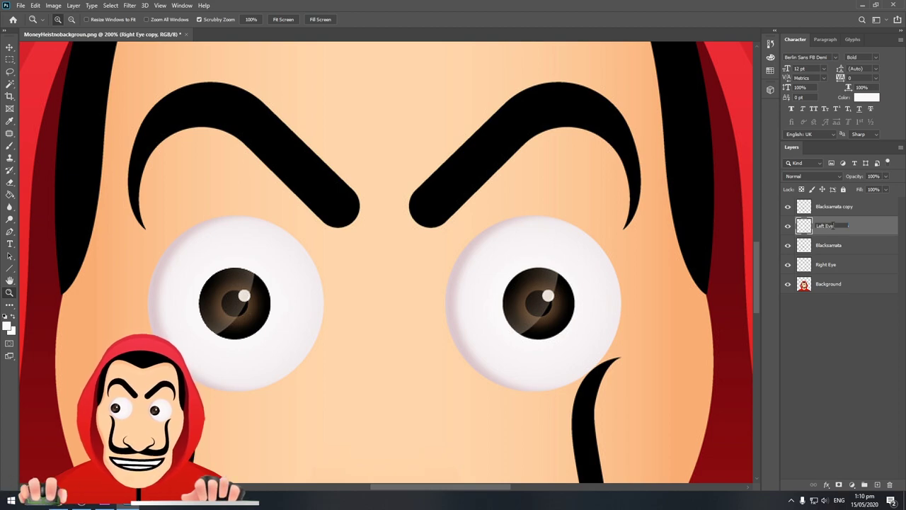
text( Eye)
key(Return)
Rename the iris copy 'LeftBlack sa mata' and the original iris layer 'RightBlack sa mata'.
key(w)
double_click(834, 206)
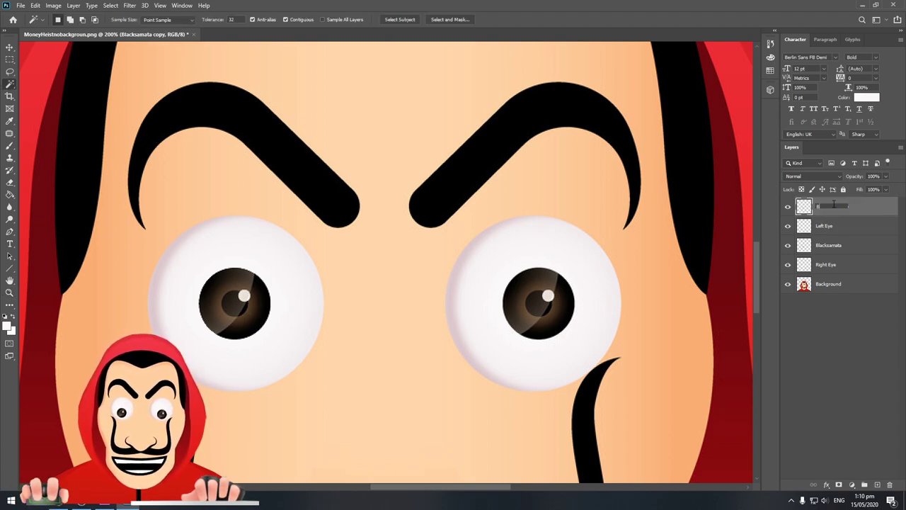
text(LeftBlack)
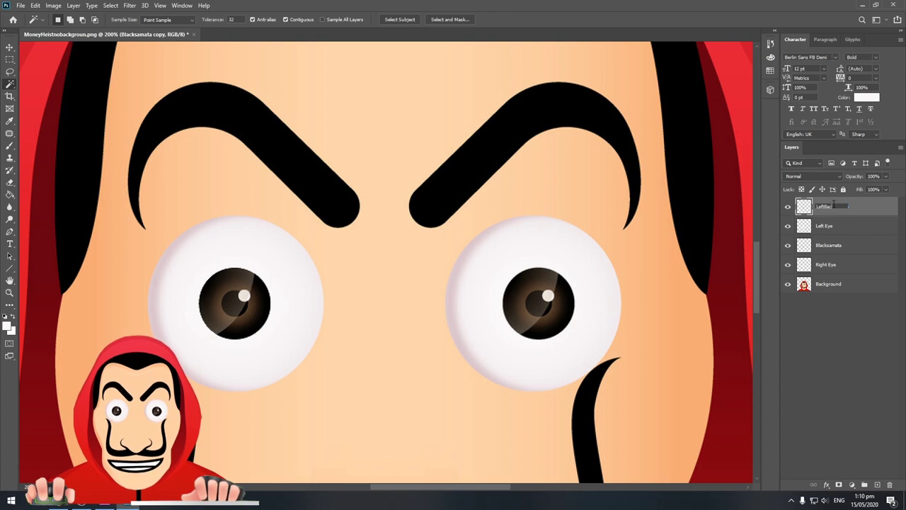
text( sa mata)
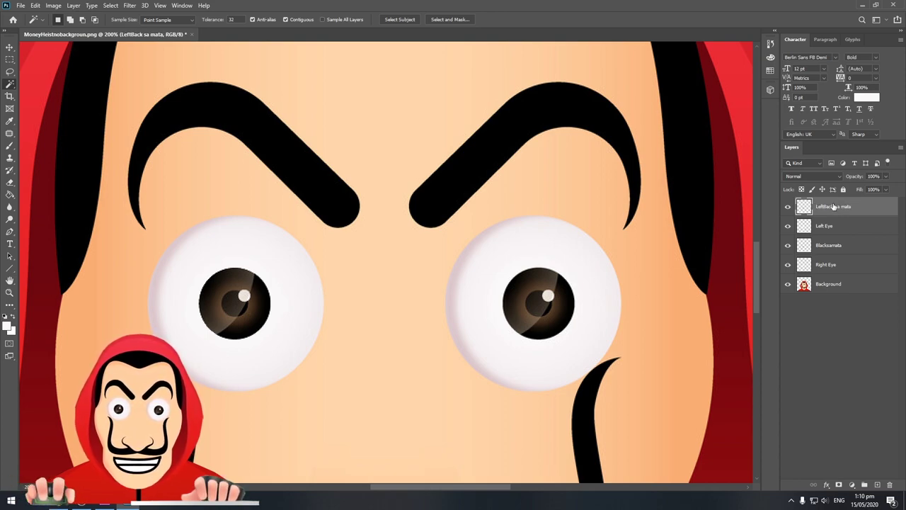
key(Return)
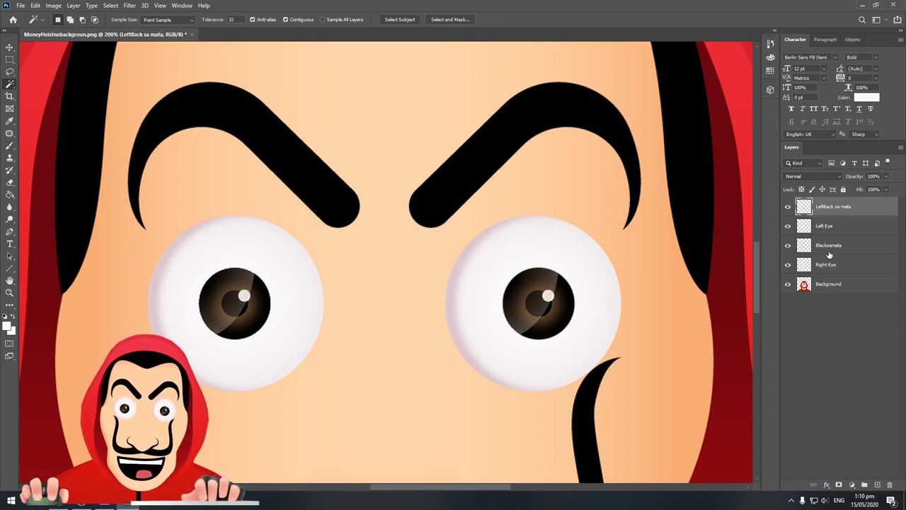
click(830, 246)
double_click(830, 247)
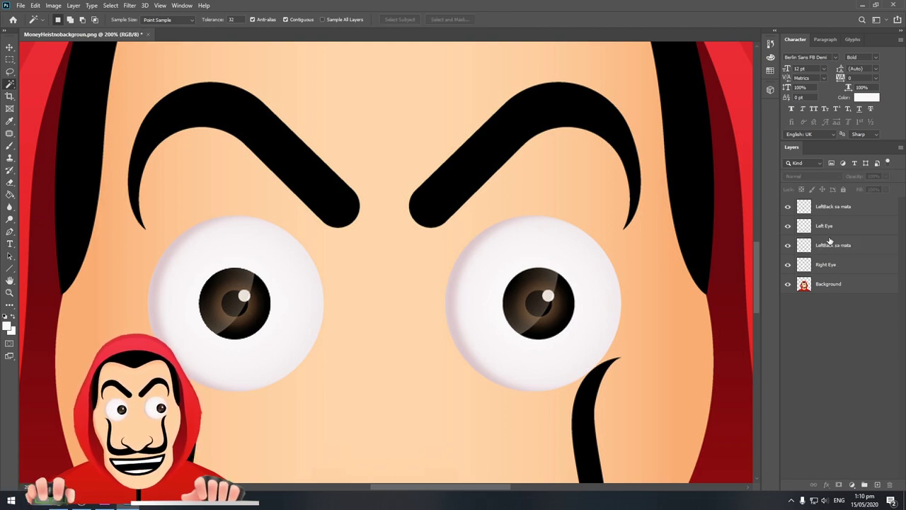
key(ctrl+v)
text(ightBla)
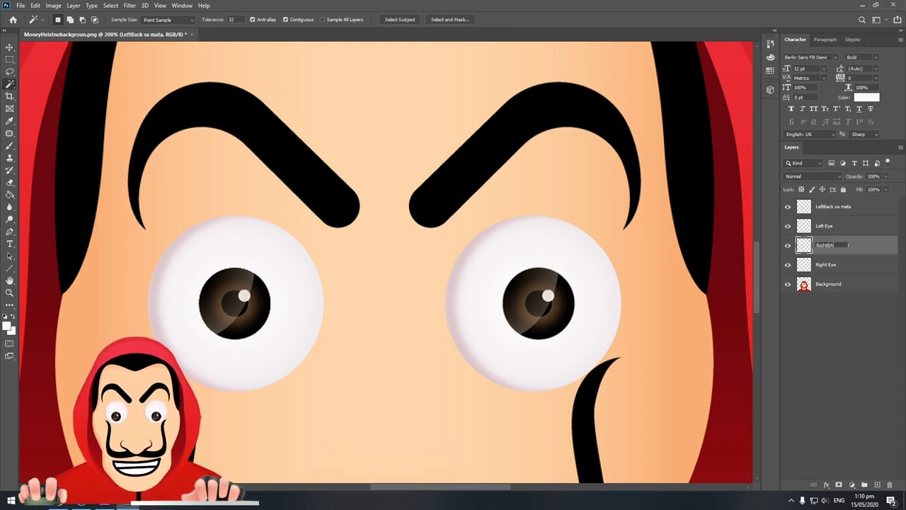
text(ck sa mat)
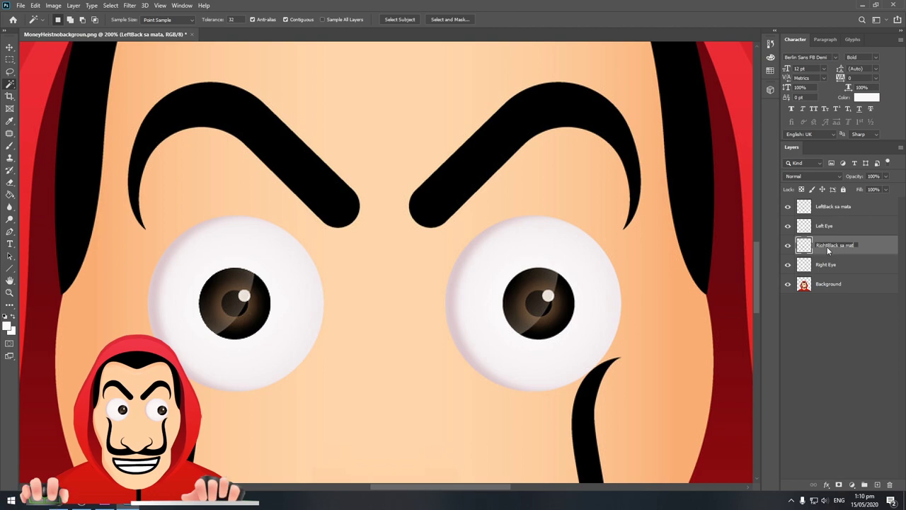
text(a)
key(Return)
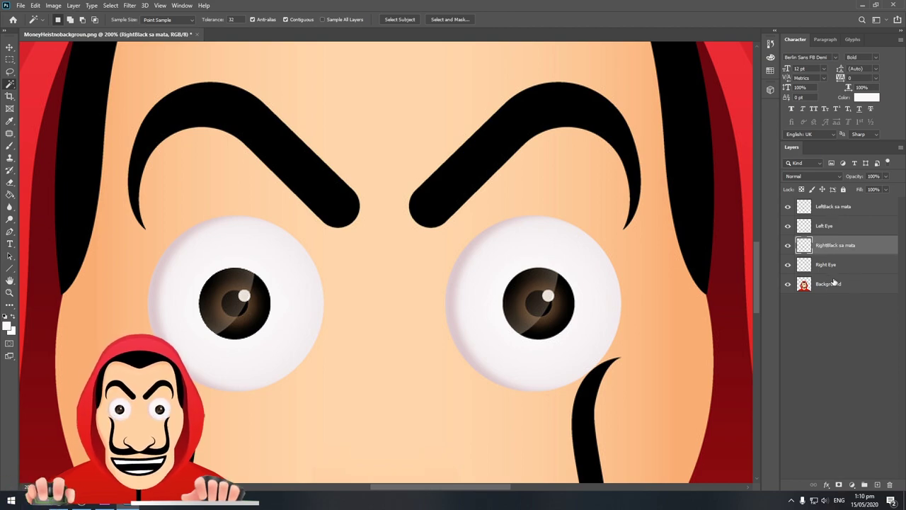
Select the Left Eye and LeftBlack sa mata layers together for transforming.
click(832, 226)
ctrl+click(834, 207)
key(ctrl+t)
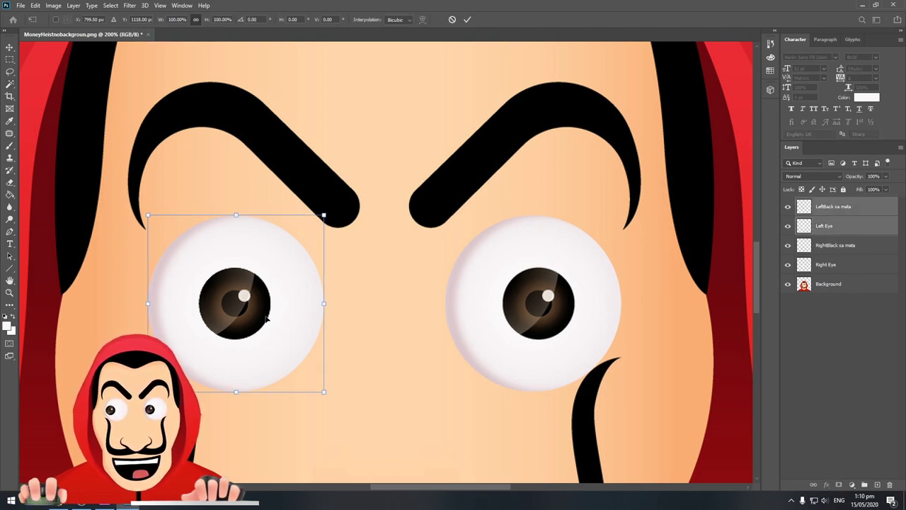
Try moving a copy of the eye layers across to the other eye, then cancel it.
click(467, 20)
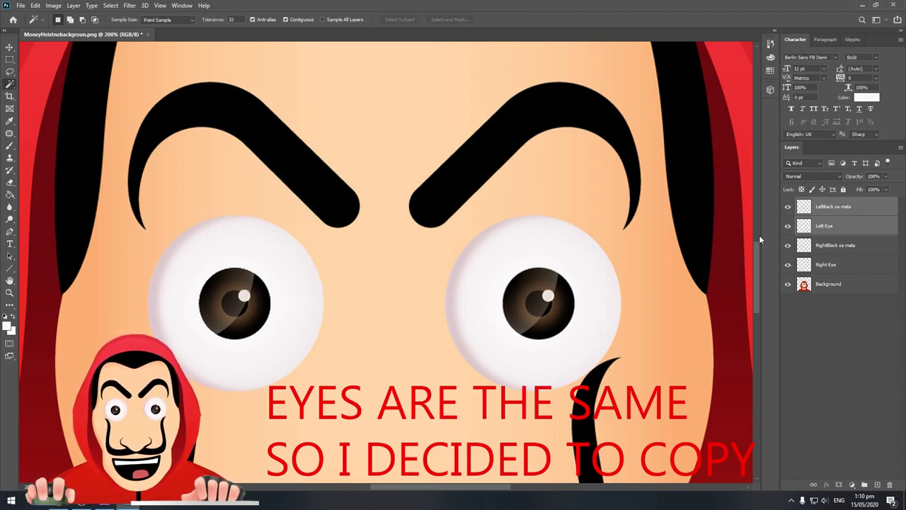
key(ctrl+alt+t)
drag(305, 290, 600, 291)
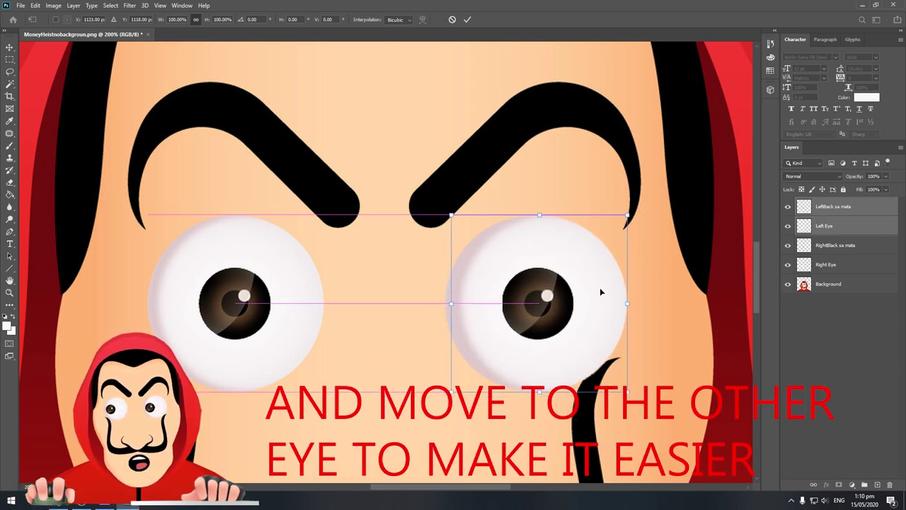
mouse_move(600, 291)
mouse_down()
mouse_move(658, 296)
mouse_move(208, 301)
mouse_up()
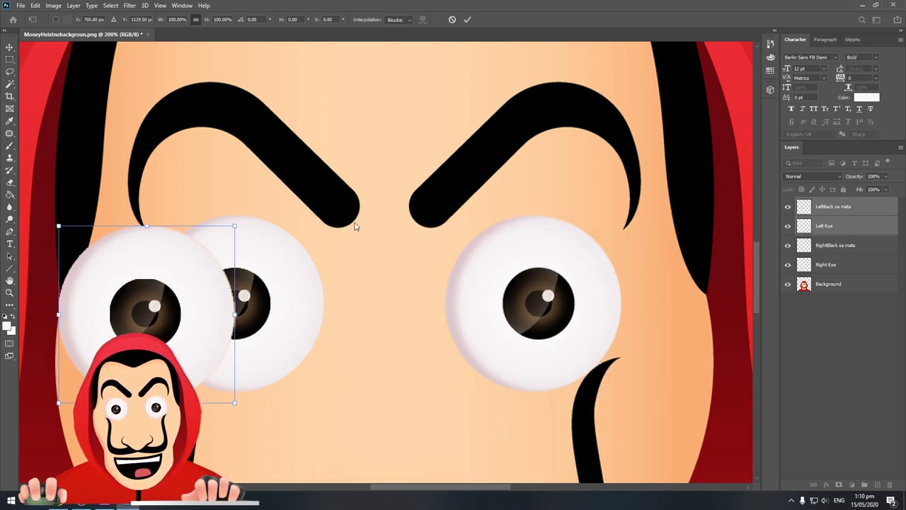
click(453, 19)
Move the Right Eye and RightBlack sa mata layers level with the character's other eye.
click(841, 264)
click(847, 248)
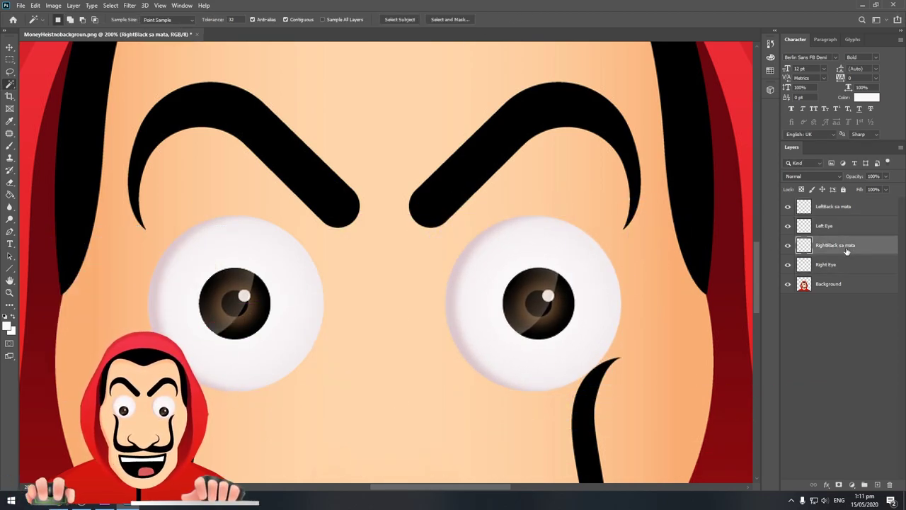
ctrl+click(841, 264)
key(ctrl+t)
mouse_move(291, 311)
mouse_down()
mouse_move(617, 319)
mouse_move(596, 313)
mouse_up()
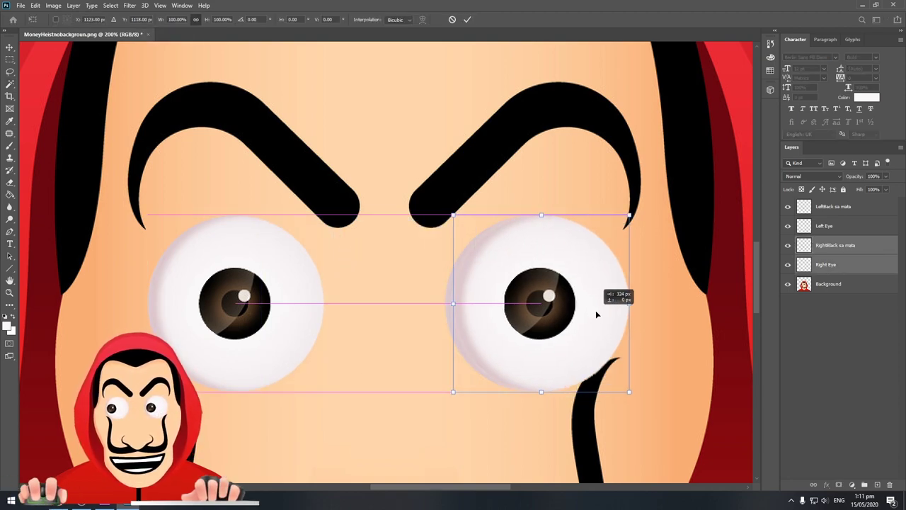
key(Return)
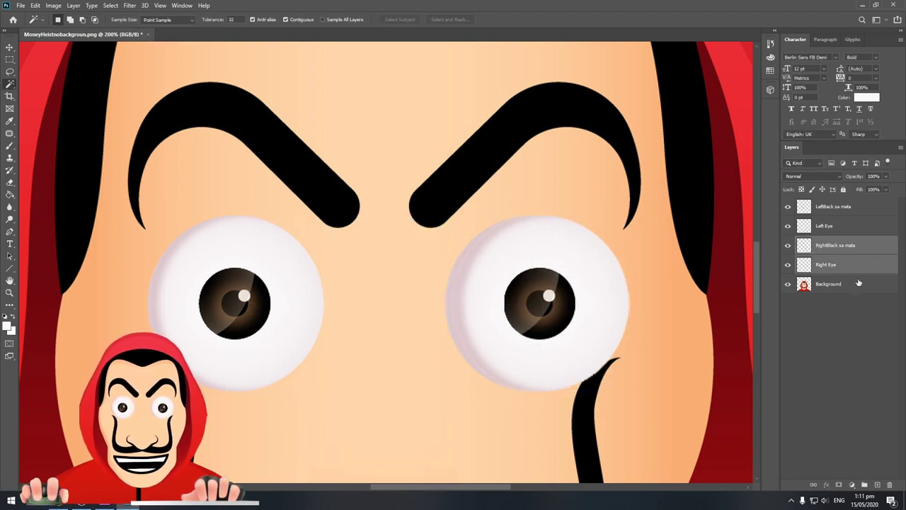
Lower Right Eye opacity to 51% and nudge the eye slightly left into place.
click(847, 264)
click(886, 176)
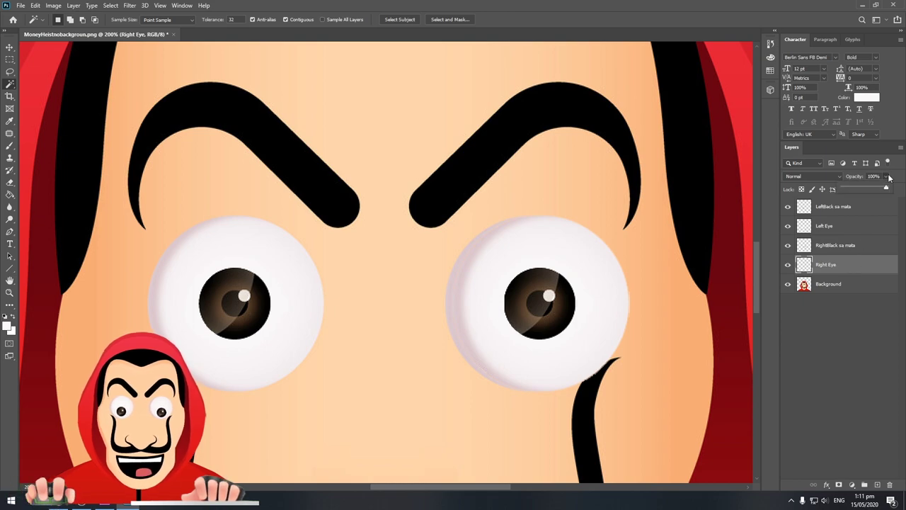
drag(886, 188, 865, 192)
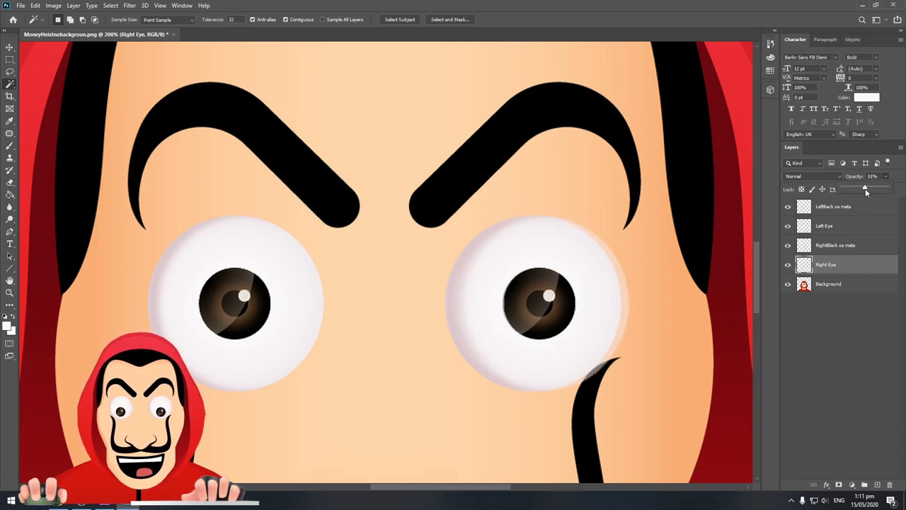
key(ctrl+t)
drag(613, 303, 607, 308)
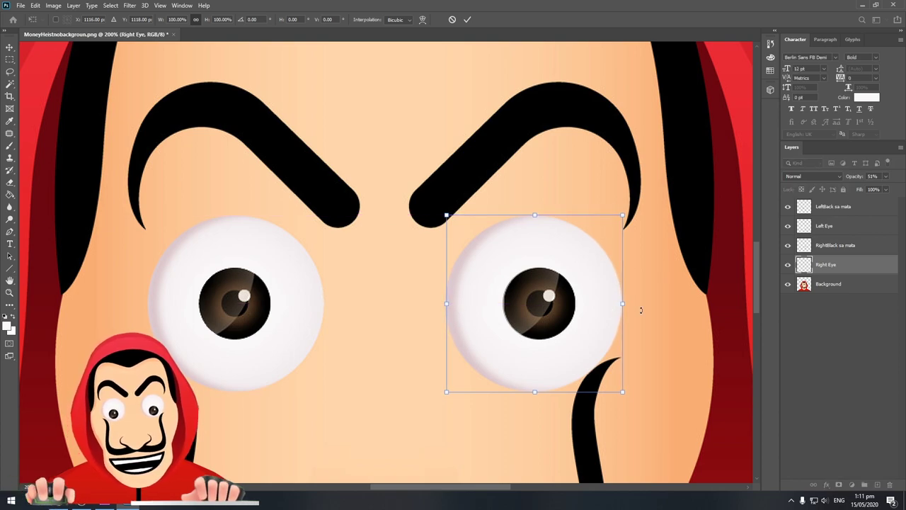
key(Return)
Reduce RightBlack sa mata opacity and fine-tune the pupil's position over the eye.
key(w)
click(848, 248)
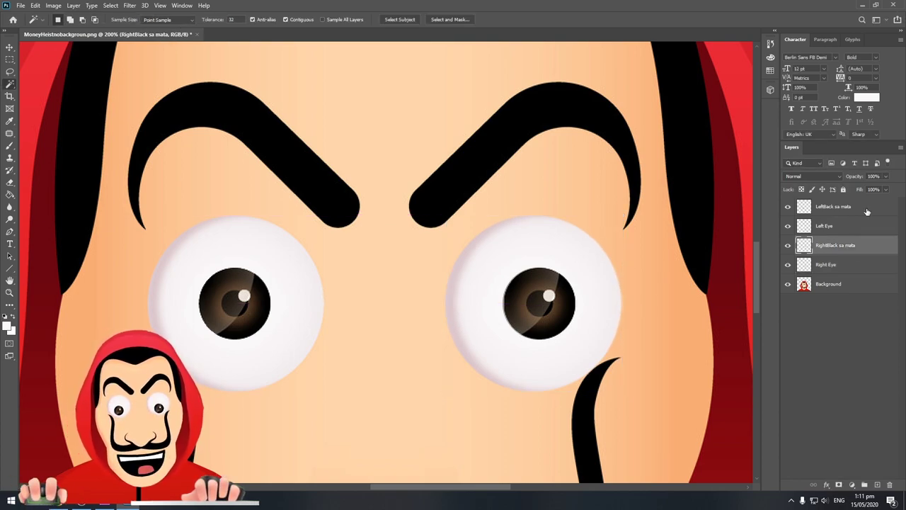
drag(887, 177, 888, 181)
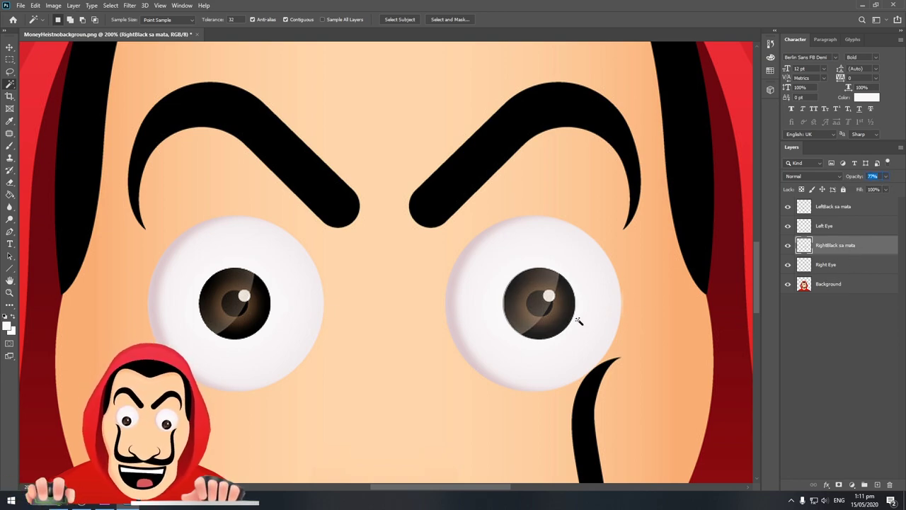
click(847, 271)
click(848, 247)
key(ctrl+t)
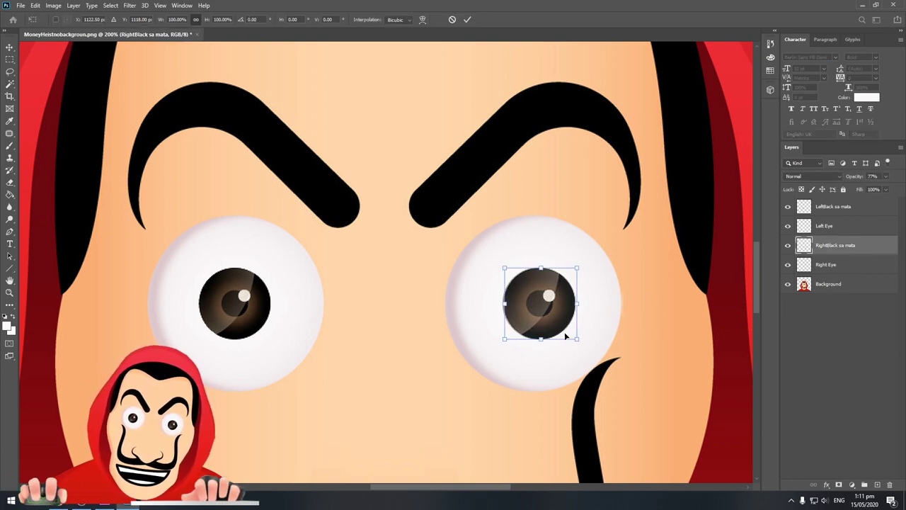
mouse_move(567, 333)
mouse_down()
mouse_move(623, 296)
mouse_move(555, 328)
mouse_up()
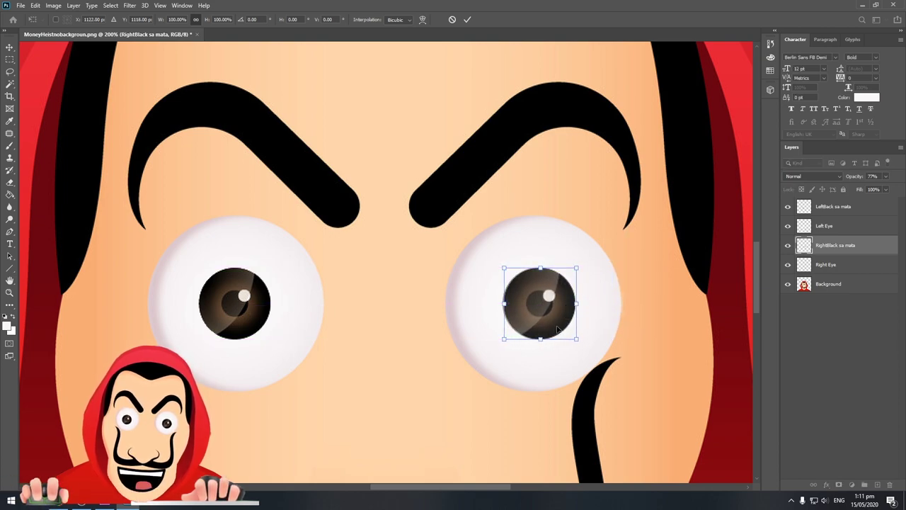
key(Return)
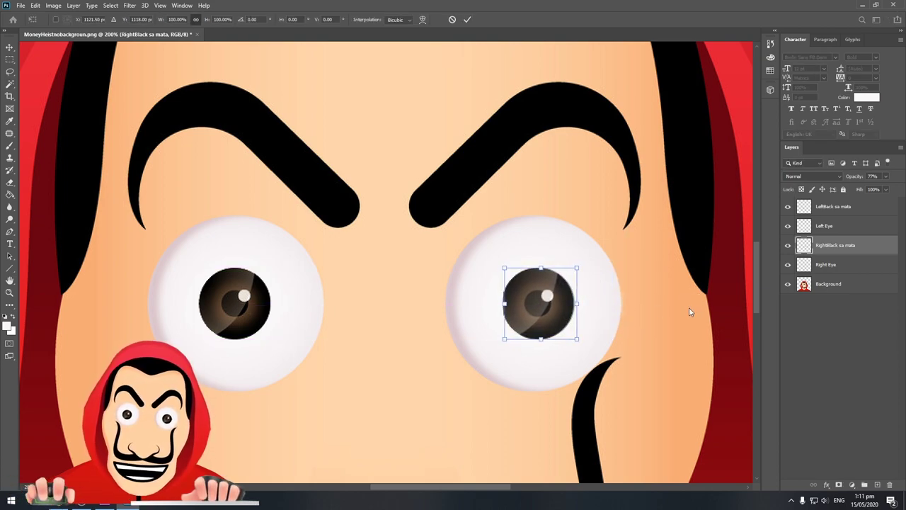
Set the Right Eye layer back to 100% opacity and zoom out to the whole face.
click(885, 177)
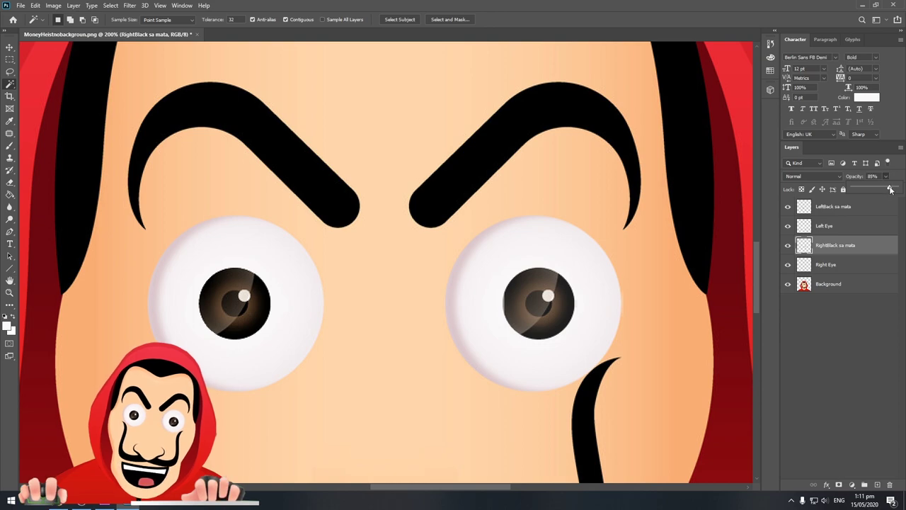
click(826, 264)
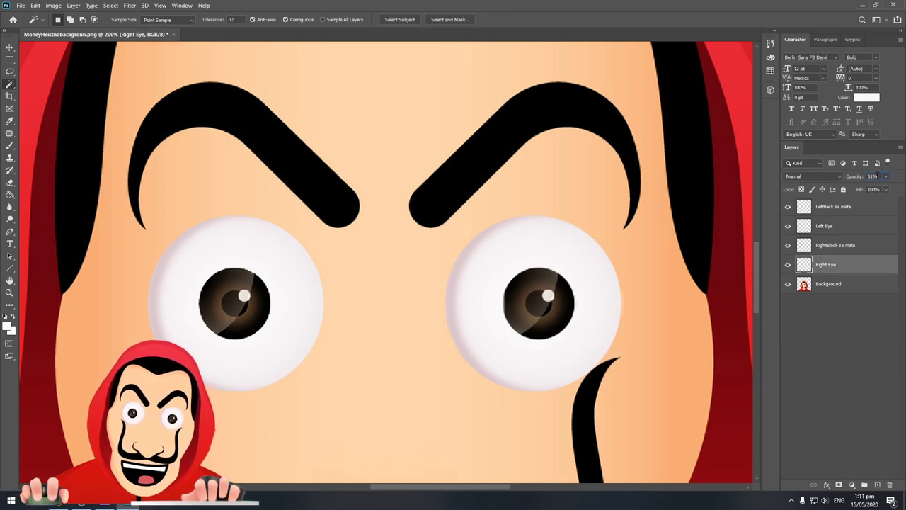
text(00)
key(Return)
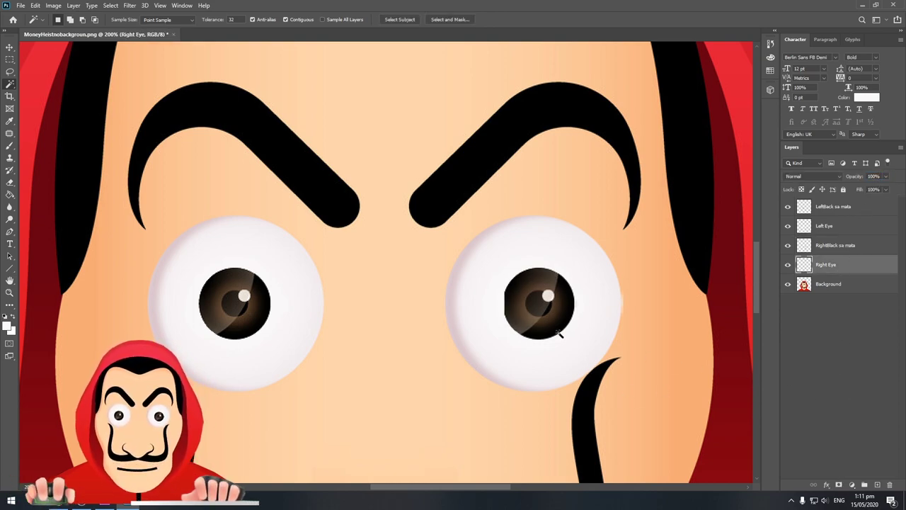
key(z)
alt+click(484, 342)
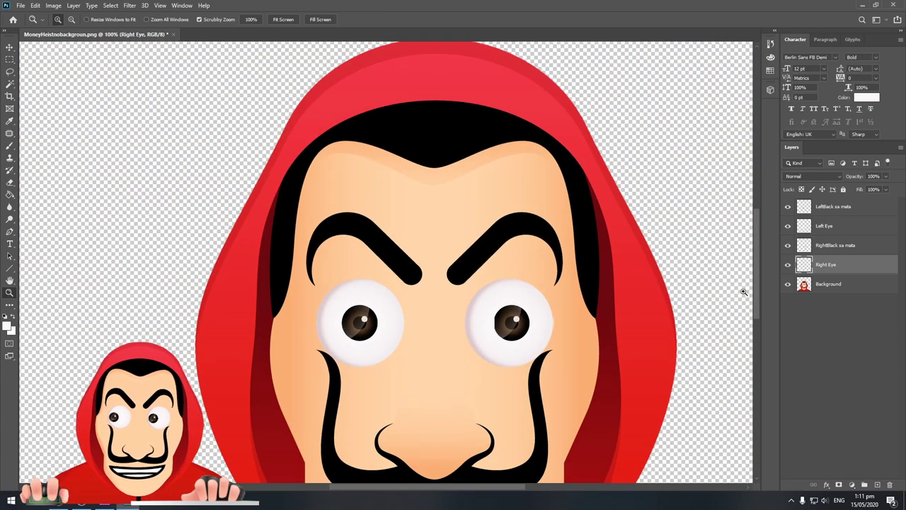
Zoom in on the right eye and delete the old RightBlack sa mata pupil layer.
click(788, 245)
click(788, 245)
click(480, 336)
drag(480, 336, 514, 333)
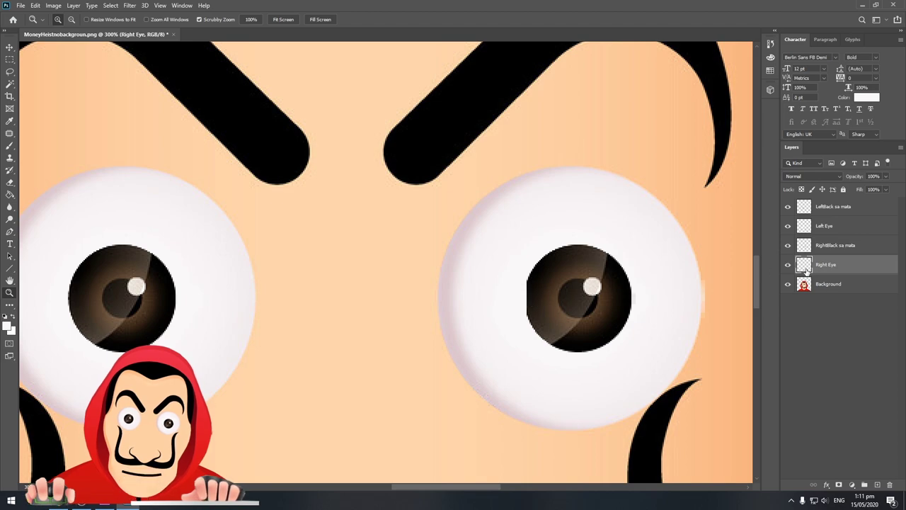
click(788, 246)
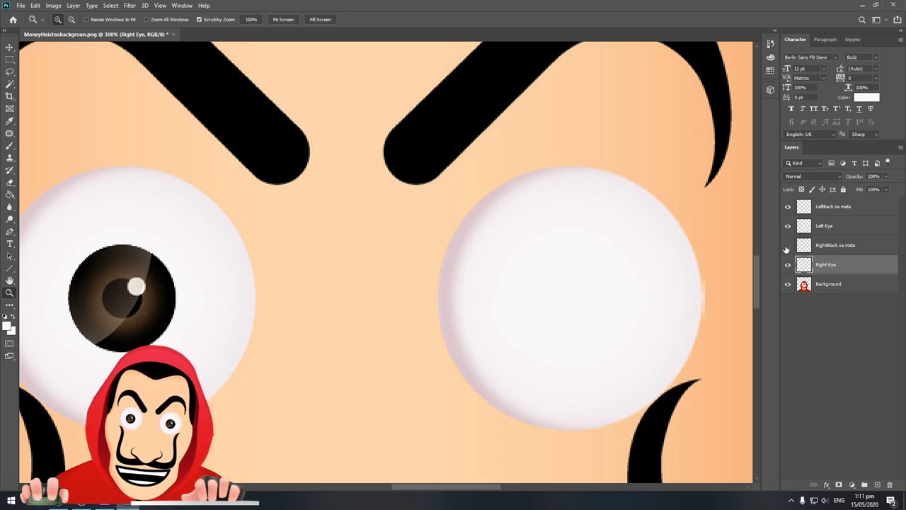
click(843, 249)
key(Delete)
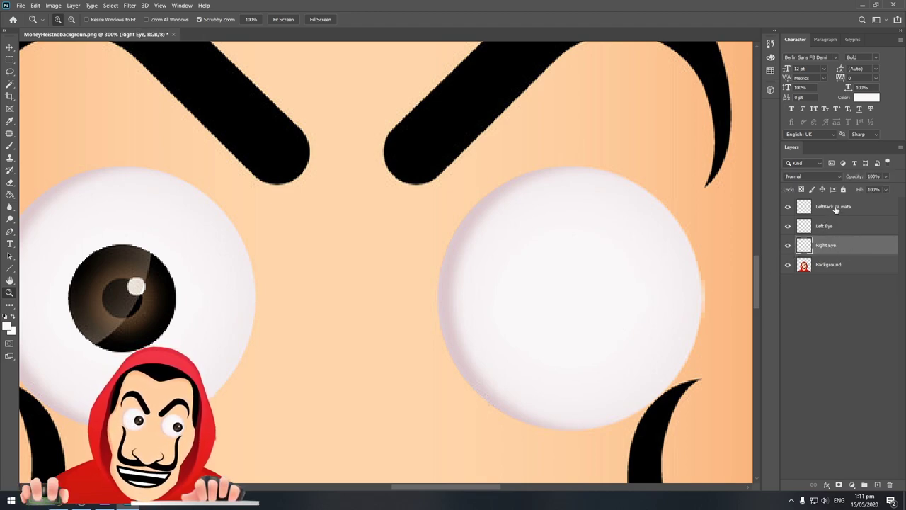
Duplicate the LeftBack sa mata pupil and move the copy onto the right eye.
click(836, 207)
key(ctrl+j)
key(ctrl+t)
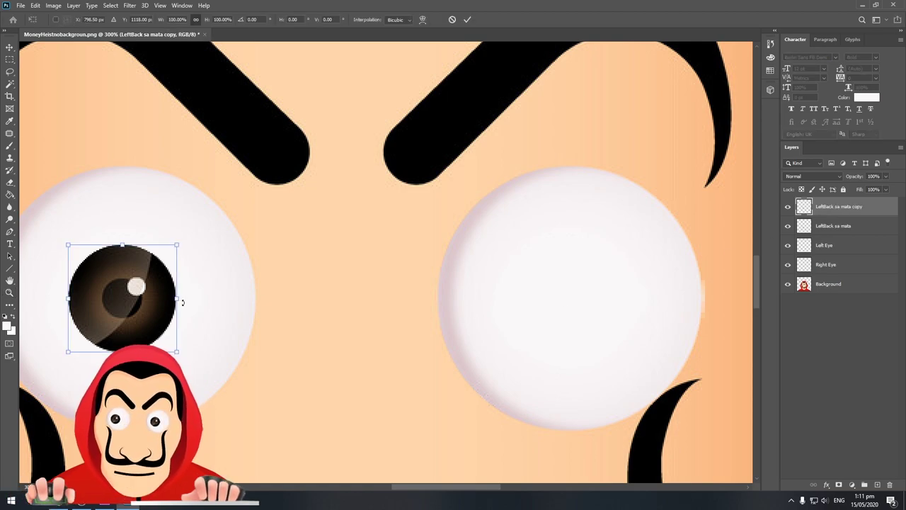
drag(152, 308, 613, 313)
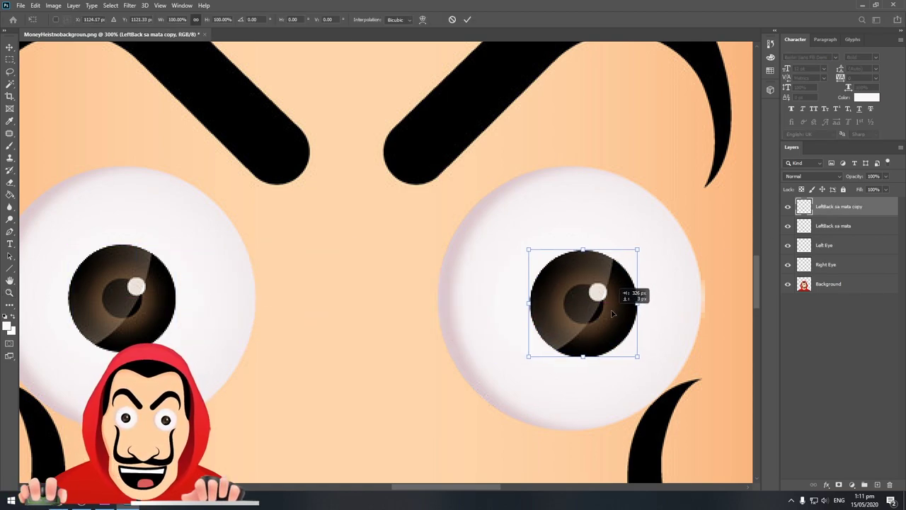
key(Return)
Fine-align the pupil copy over the right eye and set its opacity to 100%.
key(z)
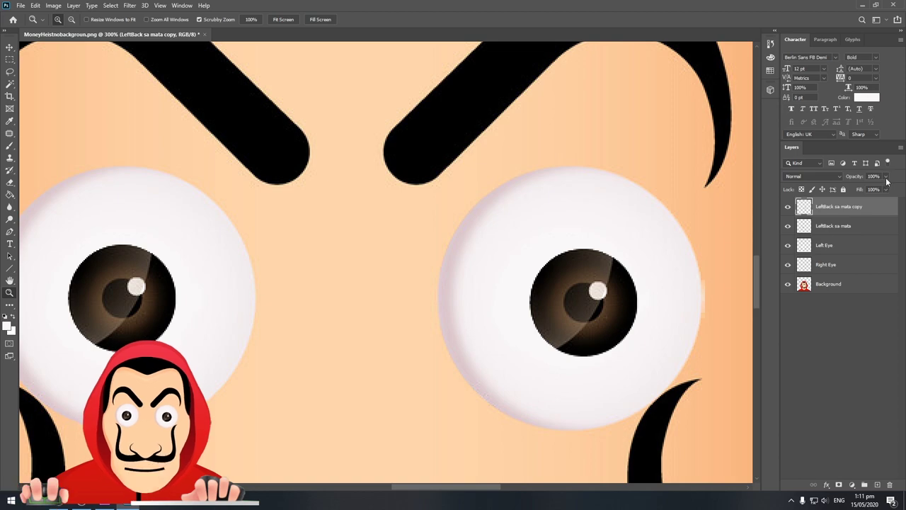
click(886, 177)
drag(865, 189, 871, 187)
click(788, 225)
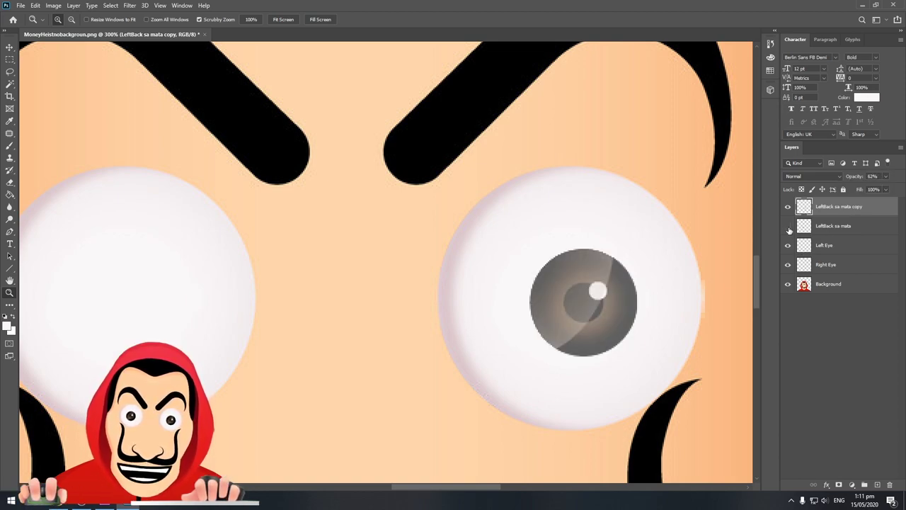
click(789, 226)
click(789, 265)
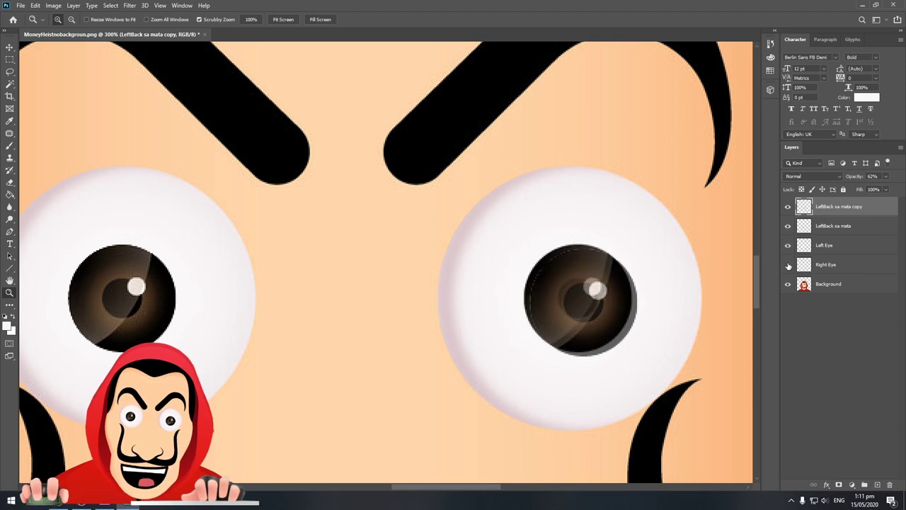
key(ctrl+t)
drag(587, 306, 603, 309)
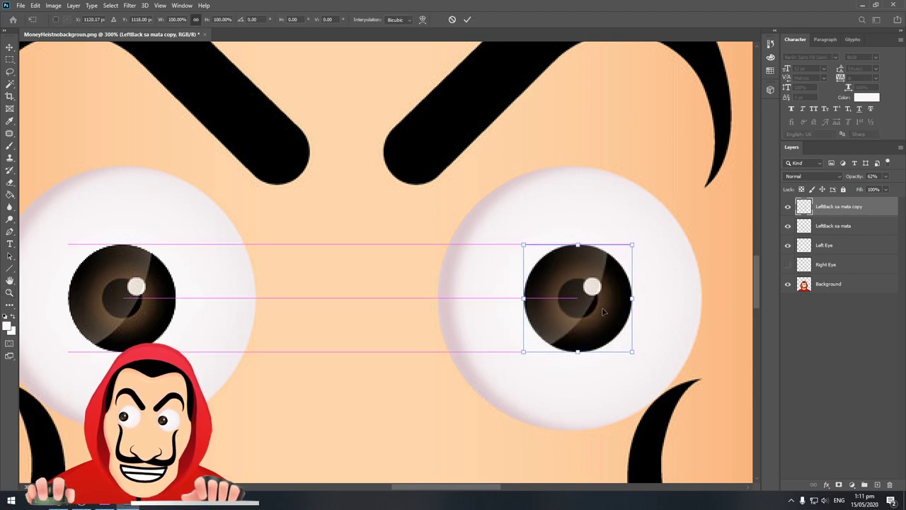
key(Return)
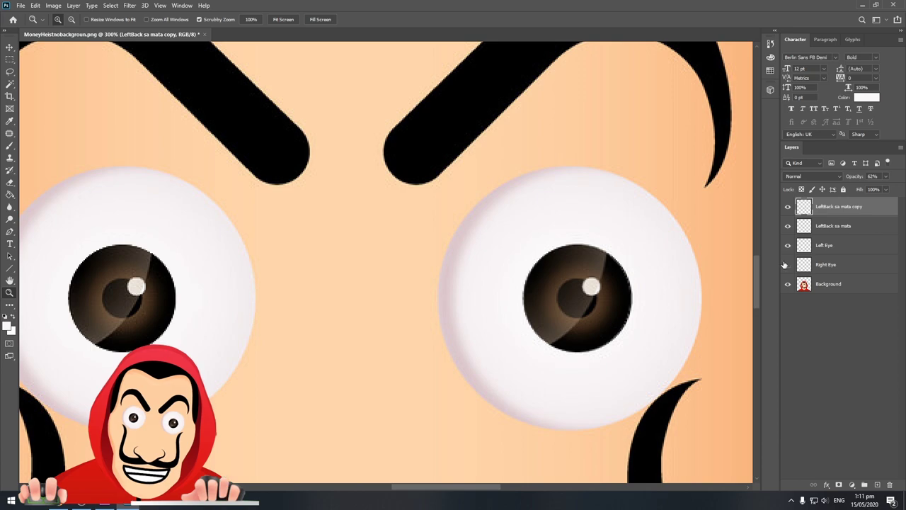
click(788, 264)
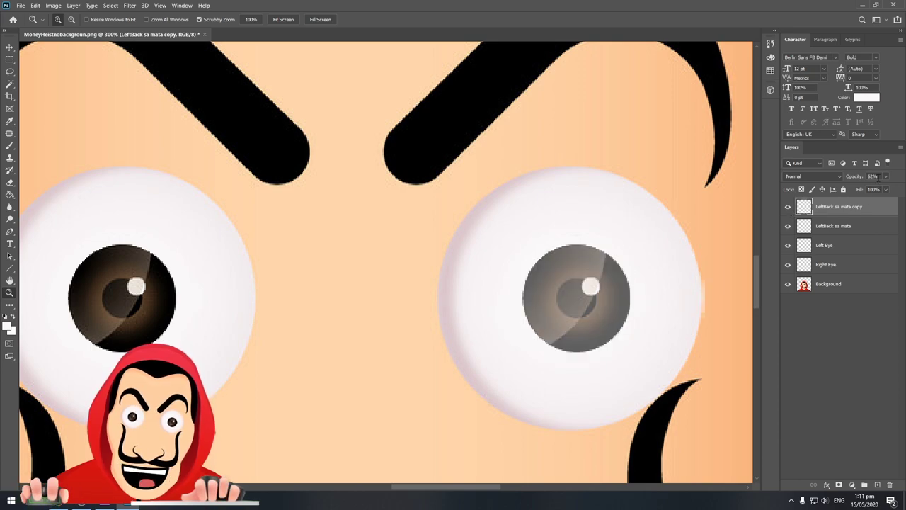
text(100)
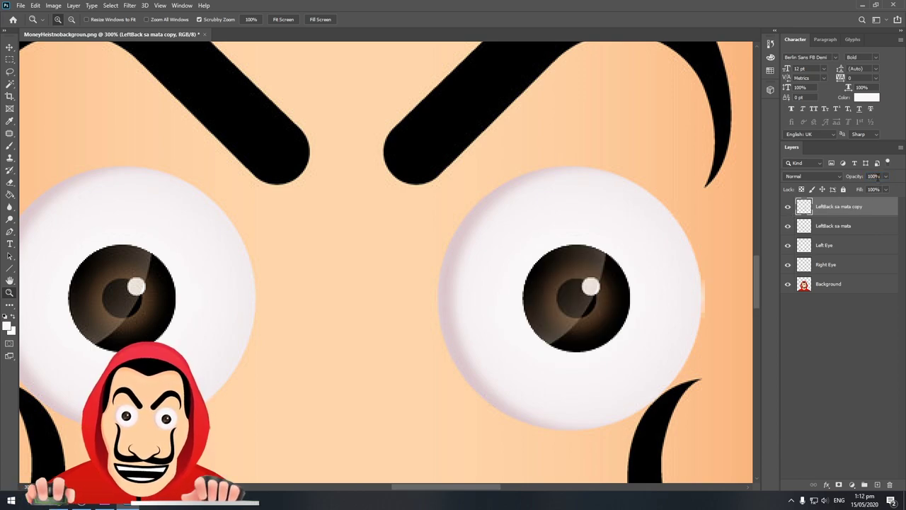
key(Return)
Rename the pupil copy 'RightBlack sa mata' and stack it directly above Right Eye at the top.
text(Right)
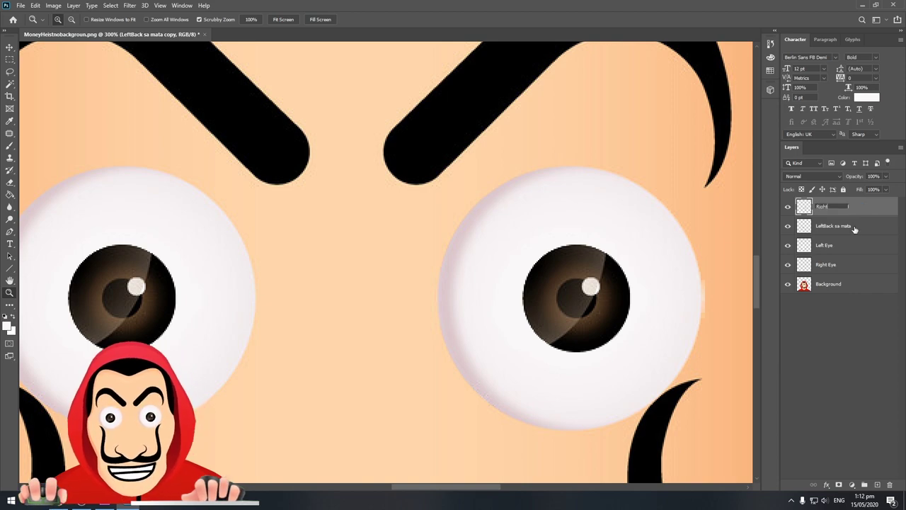
text(B)
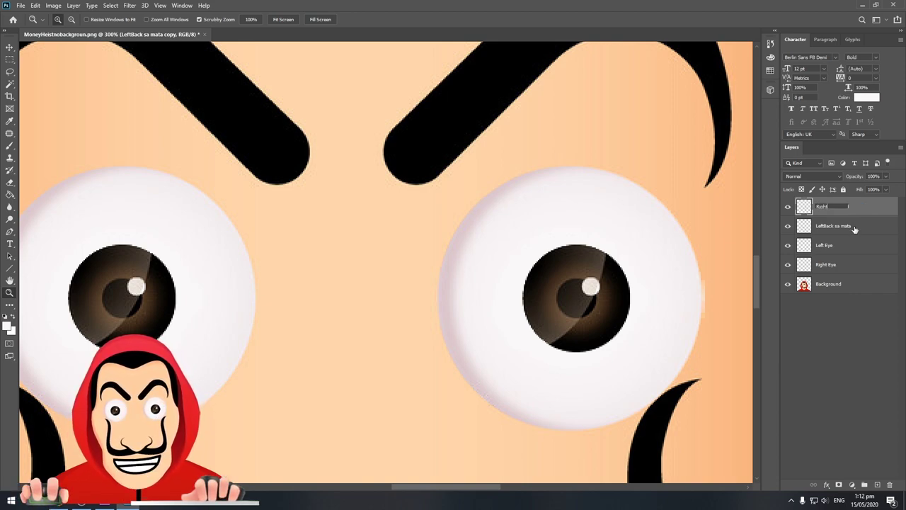
text(Back sa mata)
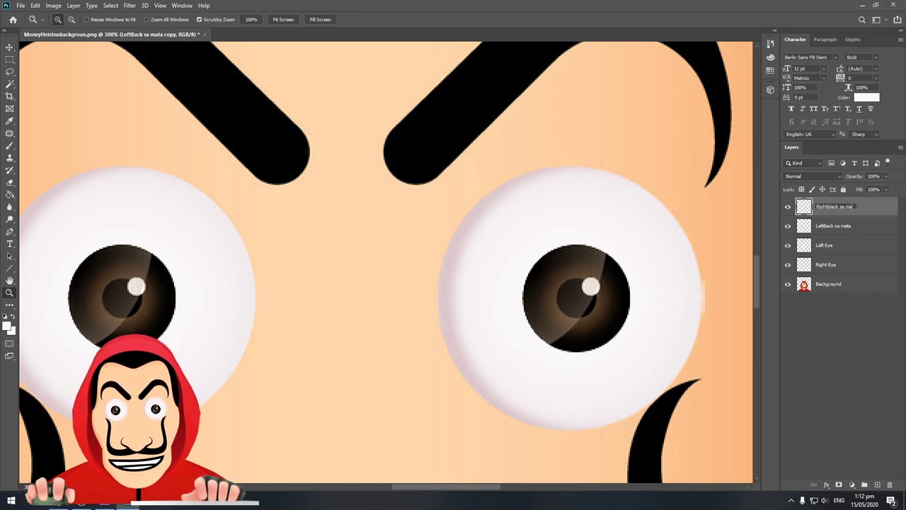
key(Return)
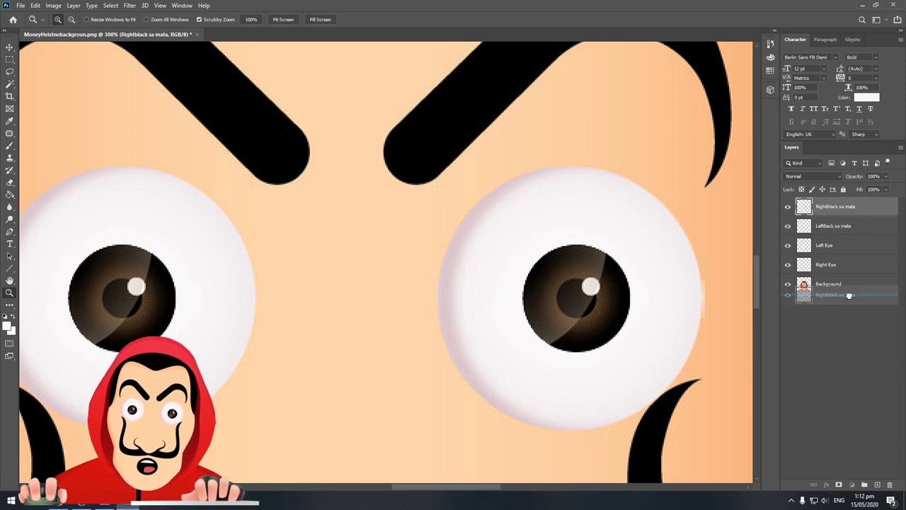
drag(843, 208, 845, 284)
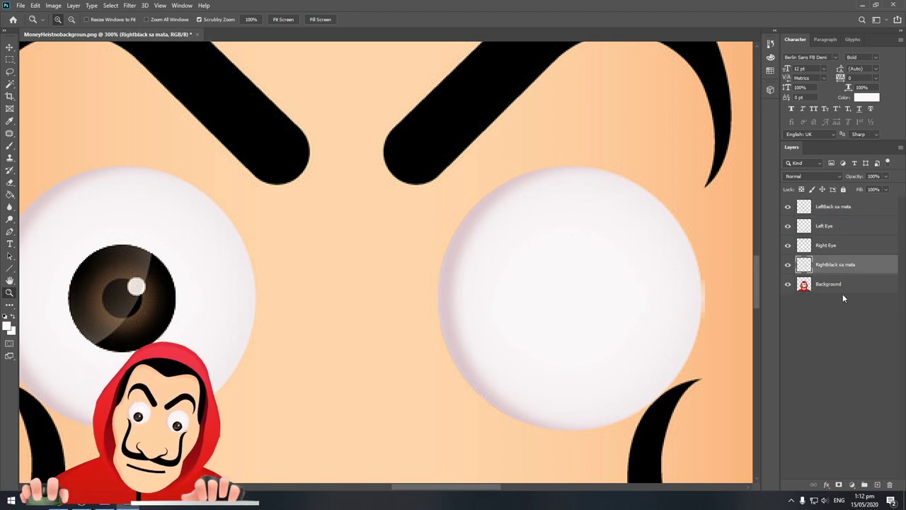
shift+click(837, 248)
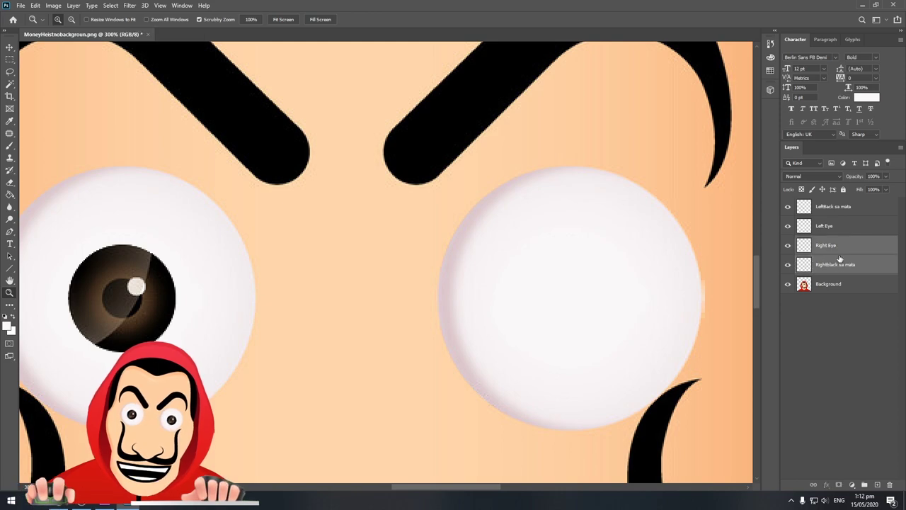
drag(840, 249, 845, 205)
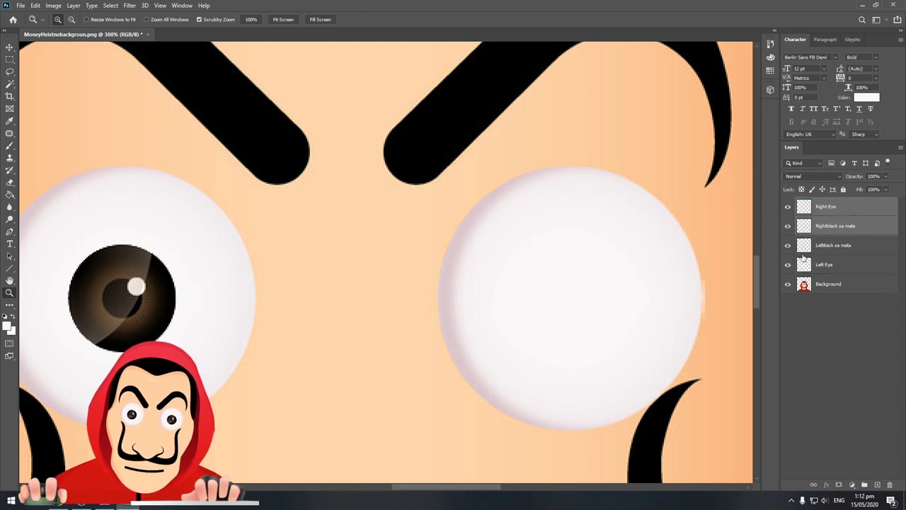
click(850, 346)
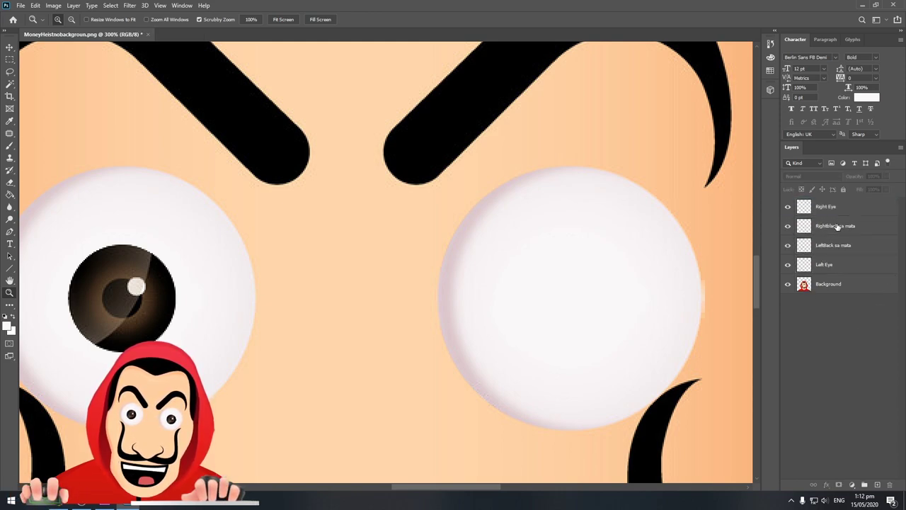
drag(837, 226, 837, 205)
alt+click(509, 356)
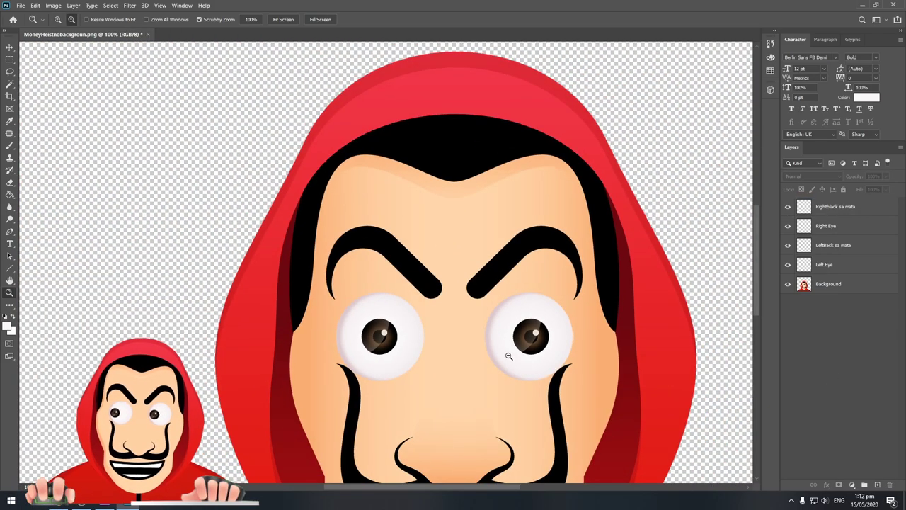
Hide the Background and eye layers to inspect the rebuilt eyes in isolation.
alt+click(508, 357)
click(787, 284)
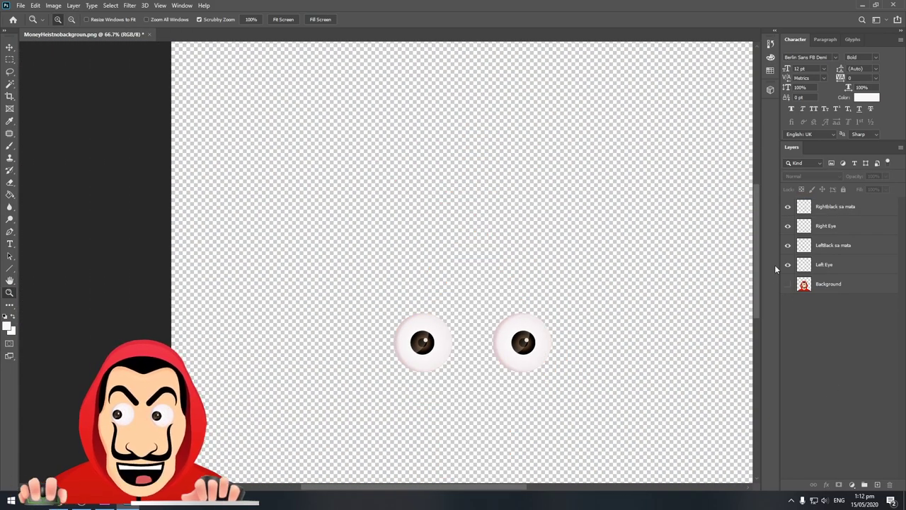
click(788, 265)
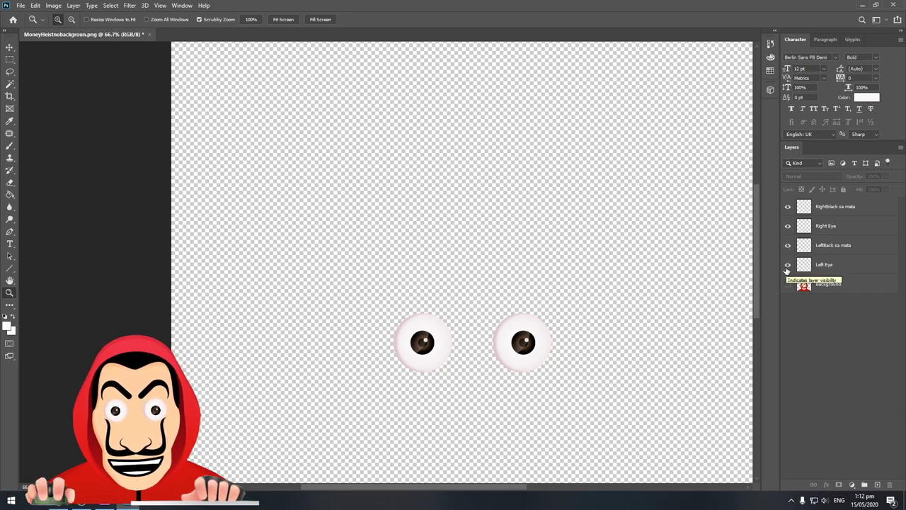
click(787, 267)
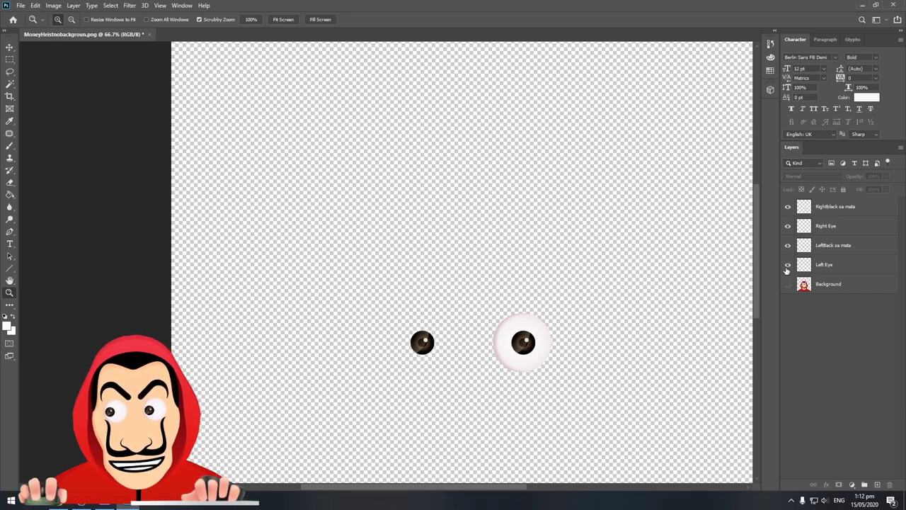
click(787, 268)
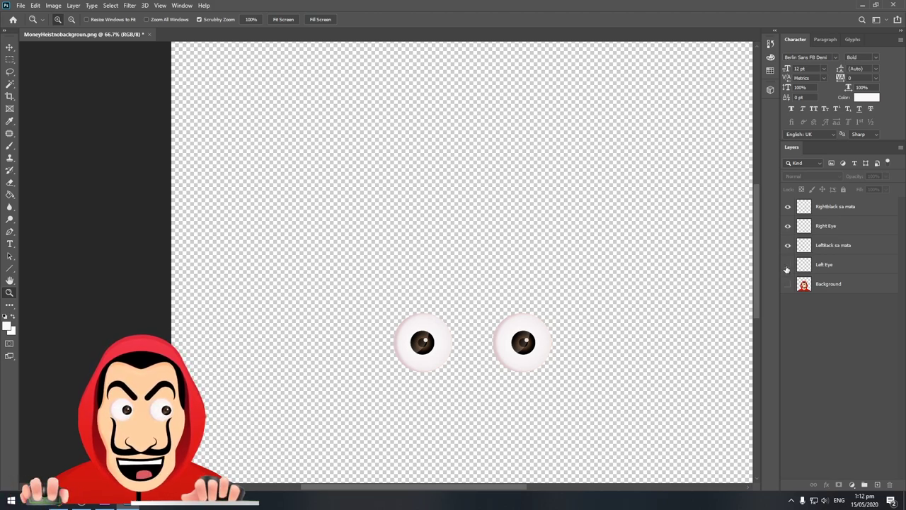
click(787, 268)
click(788, 227)
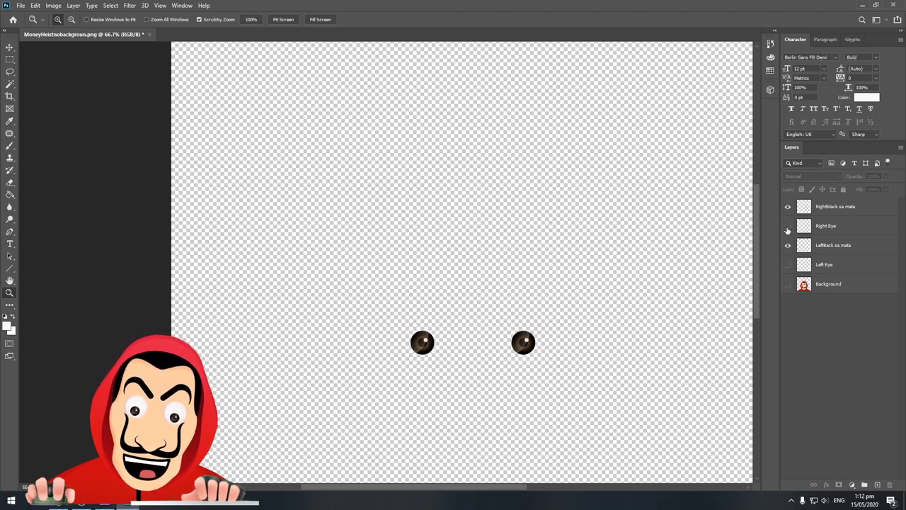
click(788, 245)
Make all five layers visible again and zoom in on the face.
click(788, 206)
click(788, 206)
click(788, 225)
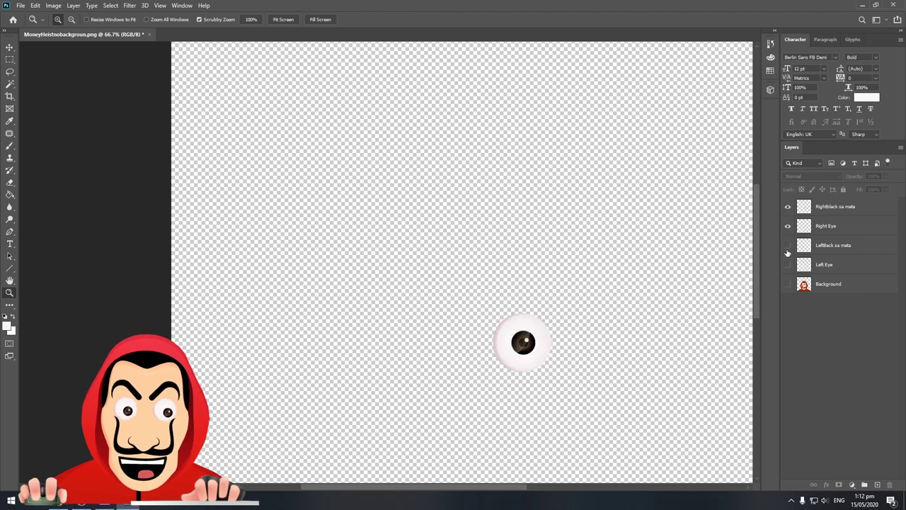
click(788, 245)
click(787, 265)
click(788, 286)
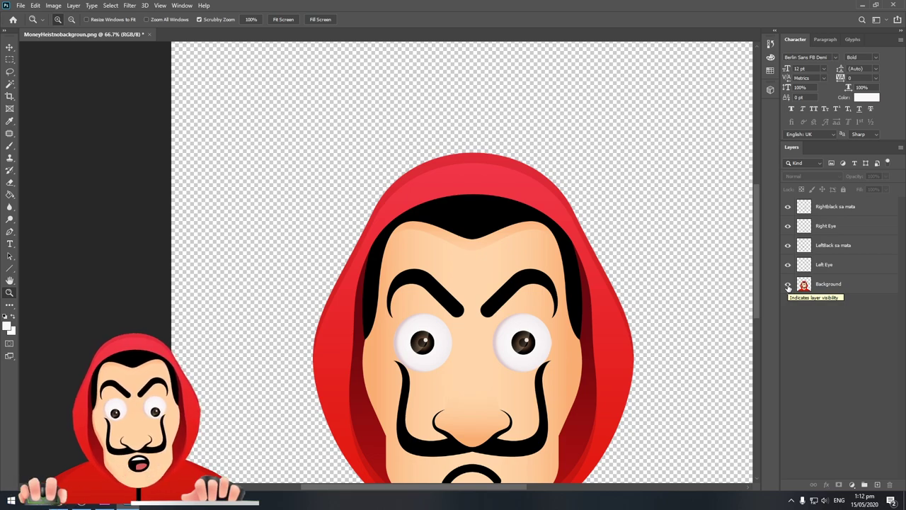
click(425, 390)
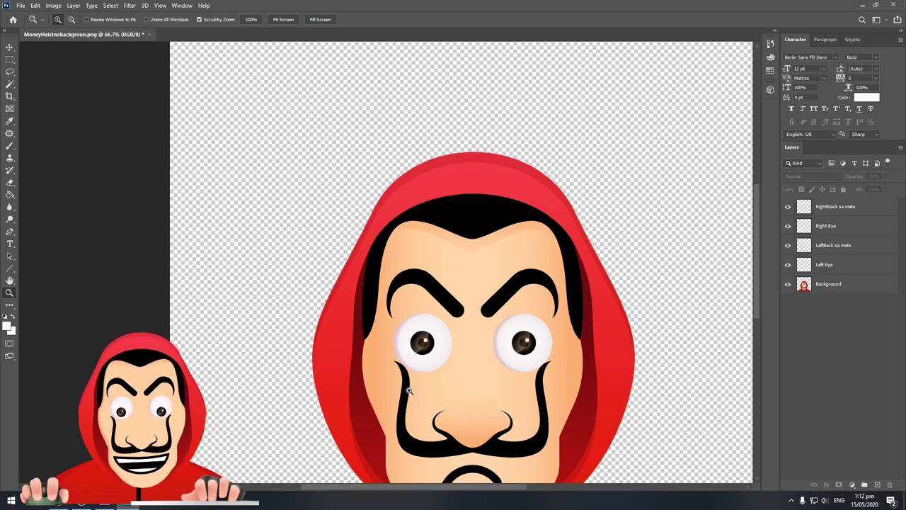
scroll(466, 299, down, 1)
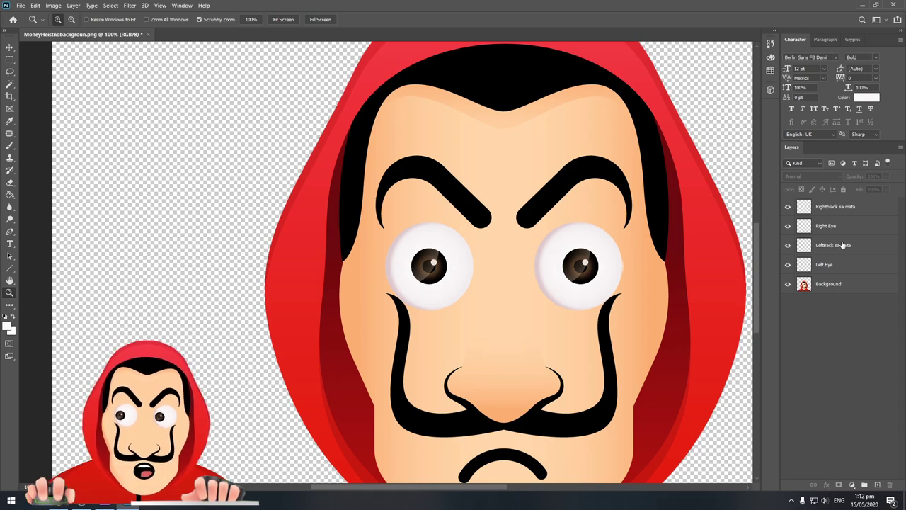
Add a new empty layer named Left Eyebrow at the top of the stack.
click(834, 268)
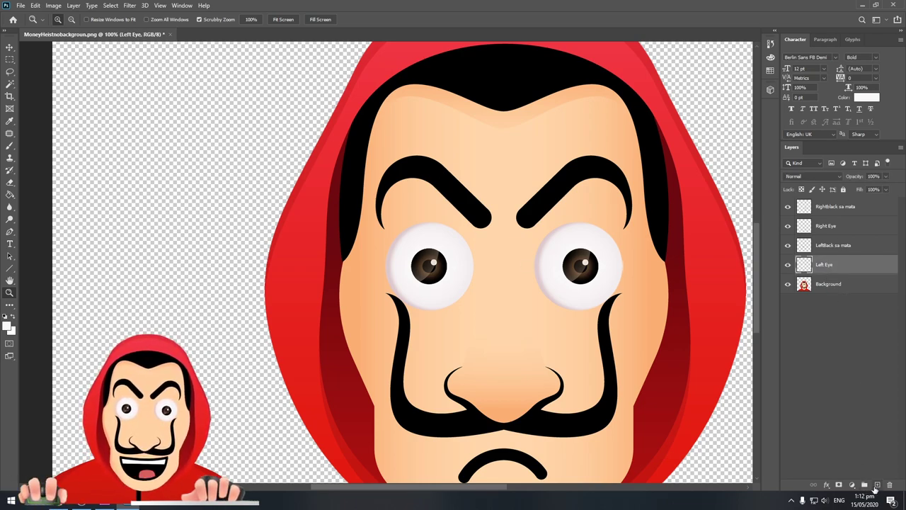
click(836, 206)
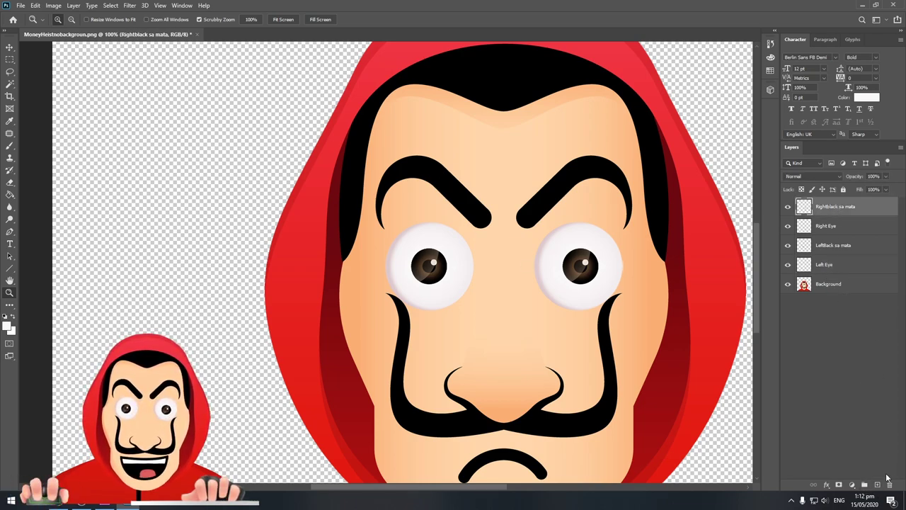
click(878, 486)
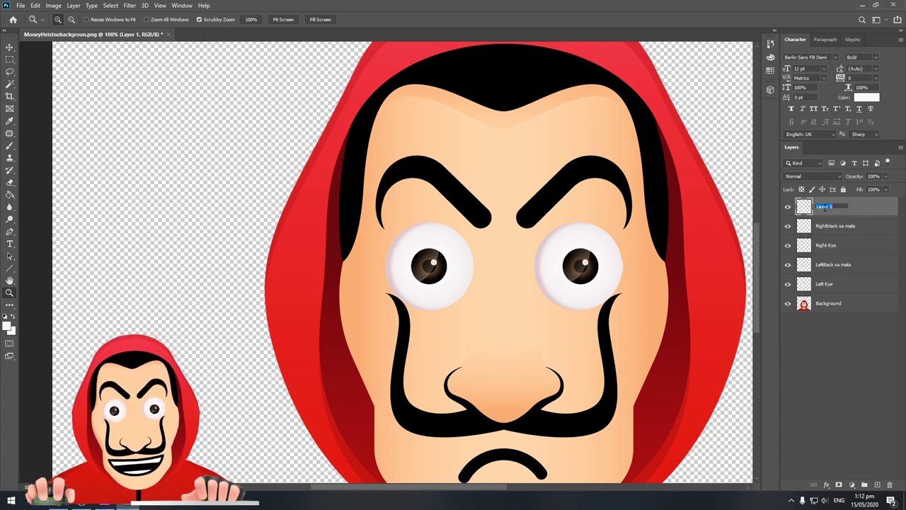
text(eftEyebrow)
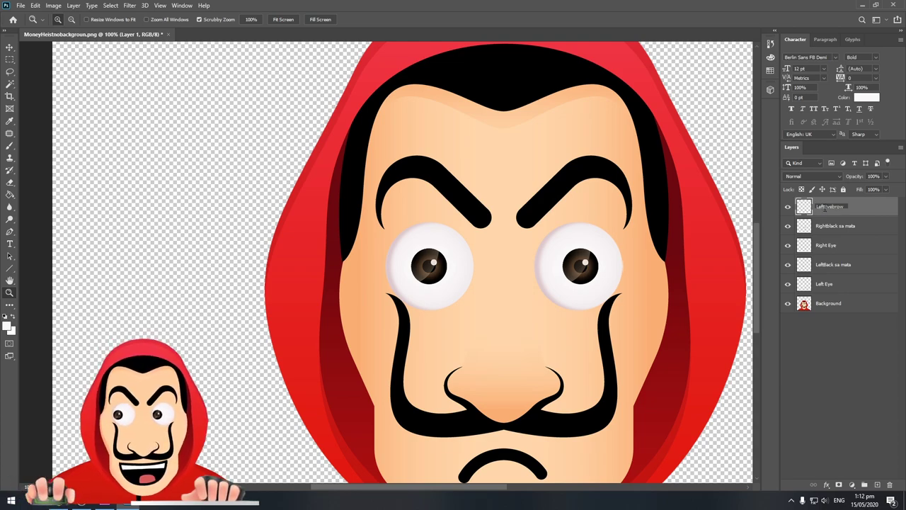
key(Return)
Select the left eyebrow on the Background with the Magic Wand and zoom in to check its edges.
click(855, 306)
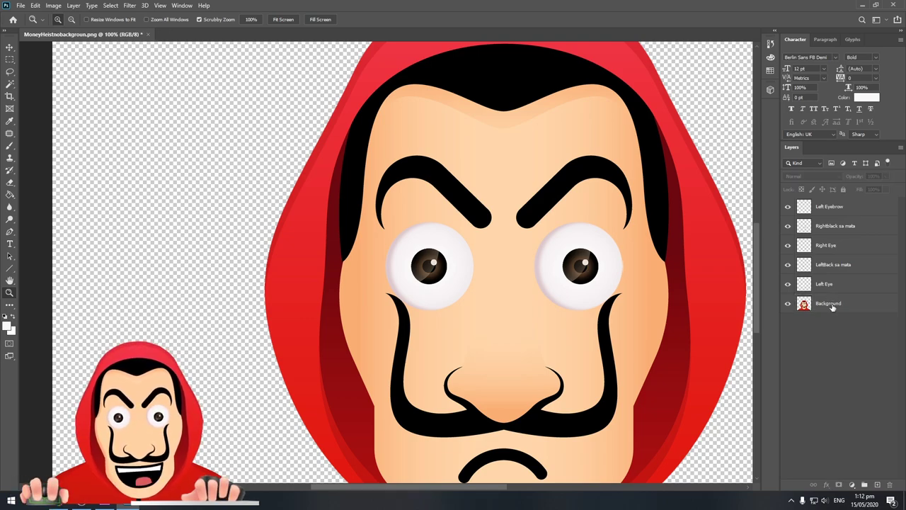
key(w)
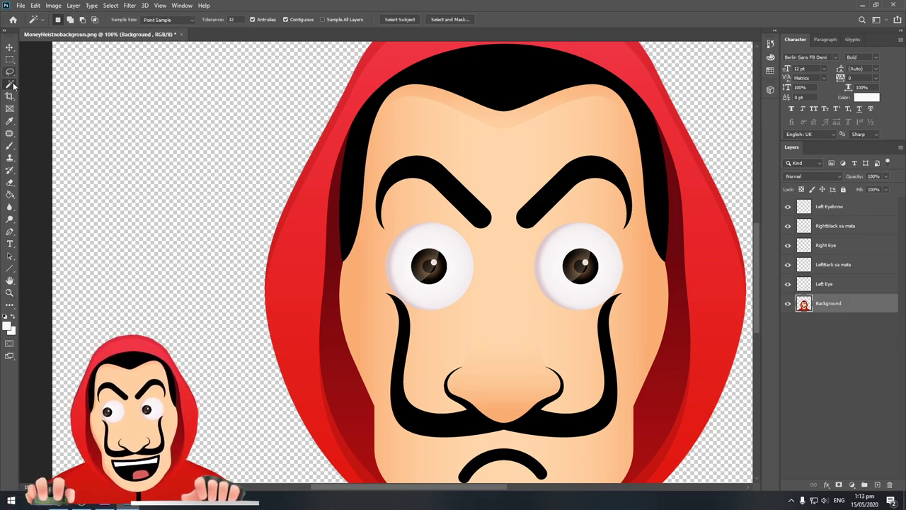
right_click(12, 85)
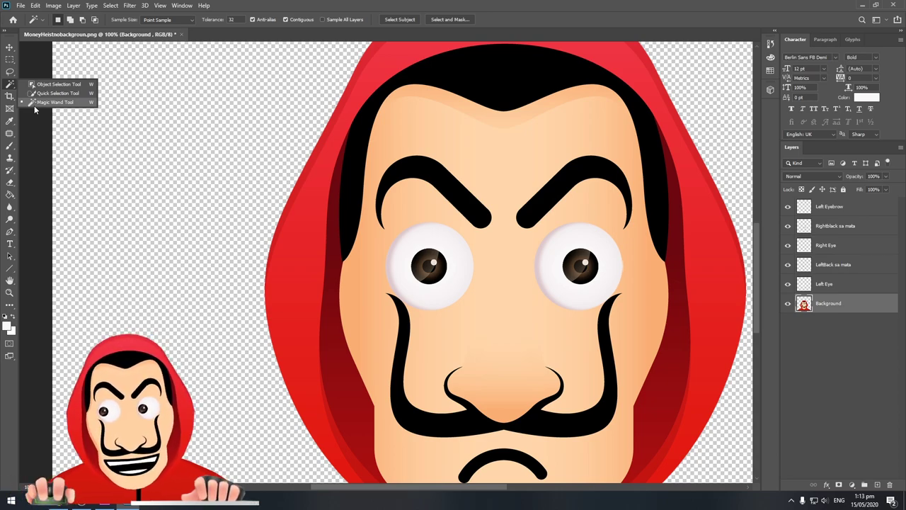
click(344, 5)
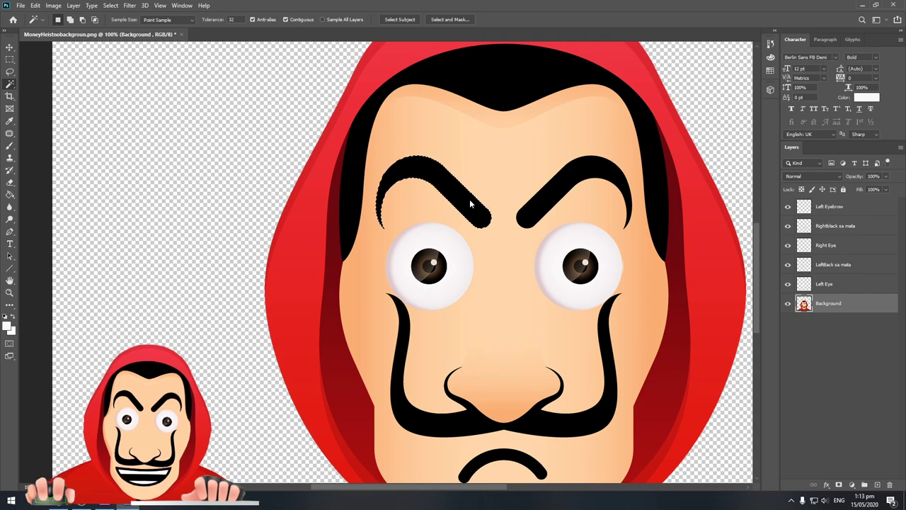
key(z)
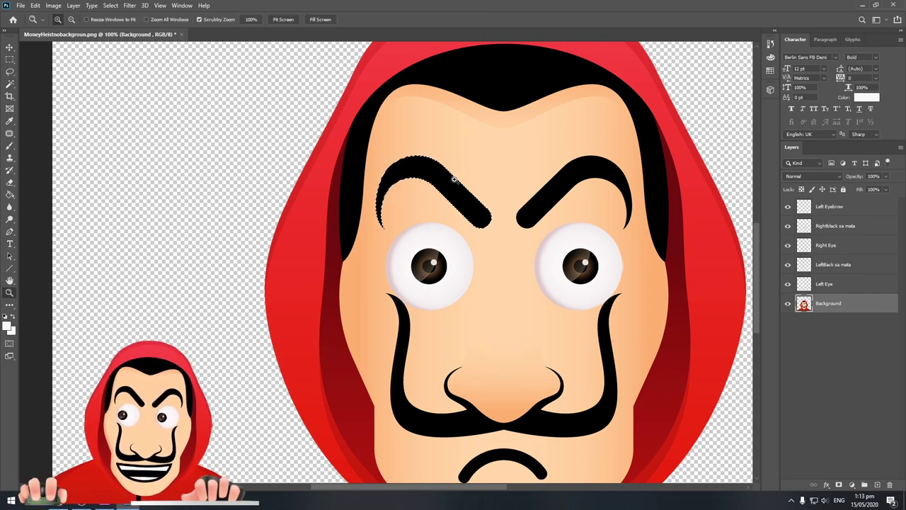
click(454, 179)
click(455, 180)
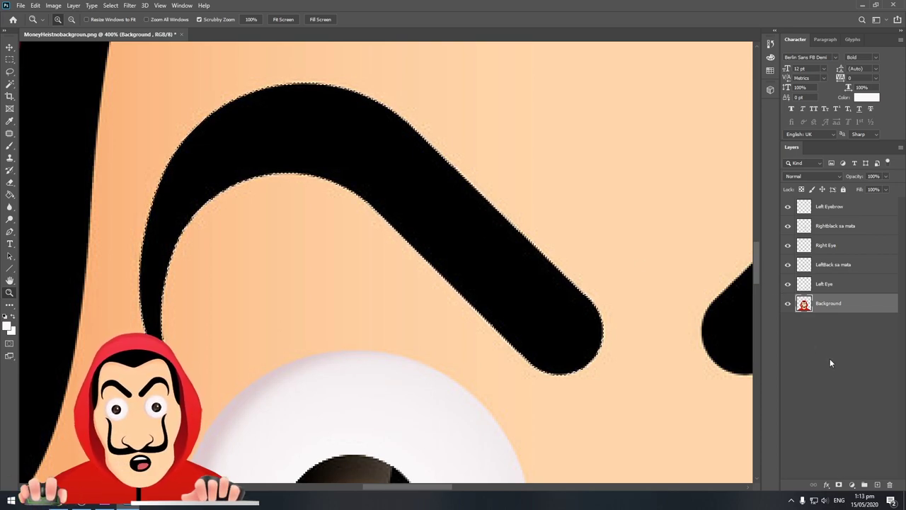
Place the eyebrow on the Left Eyebrow layer and hide the Background to verify it.
click(841, 207)
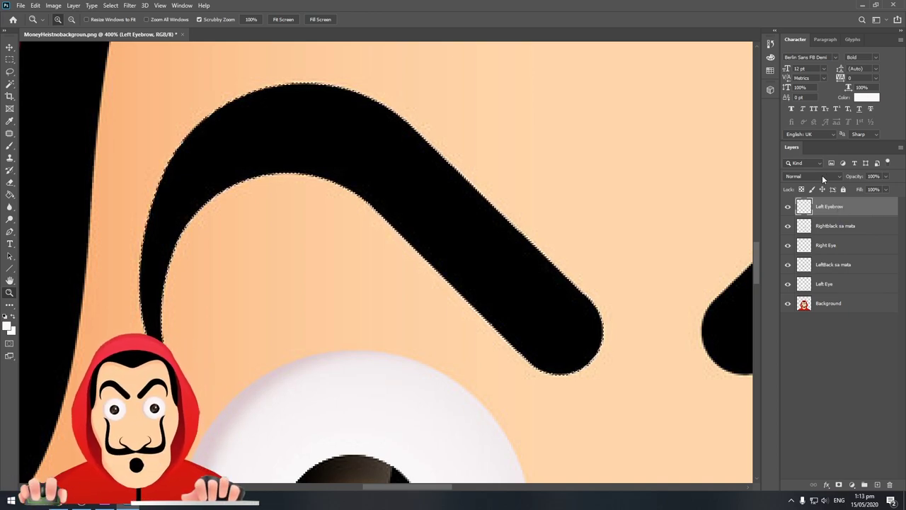
key(ctrl+d)
click(788, 304)
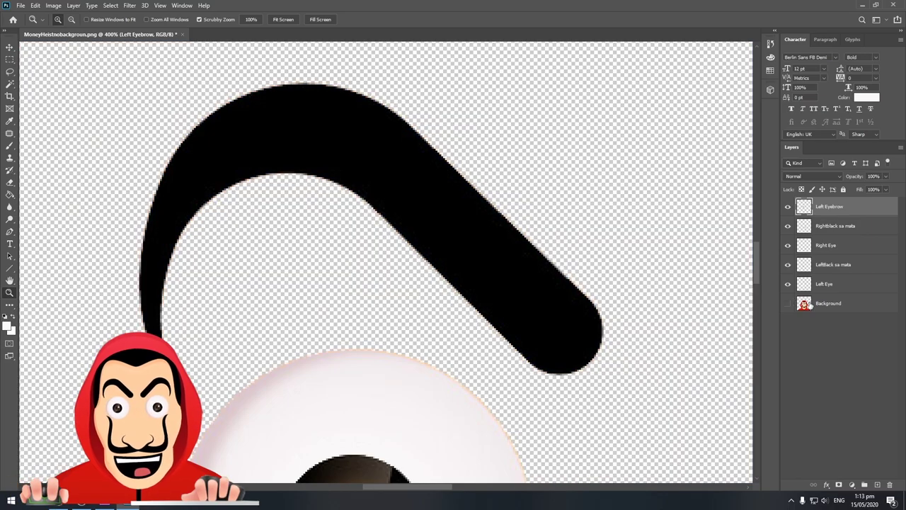
scroll(577, 292, down, 1)
scroll(577, 294, down, 2)
scroll(575, 298, down, 2)
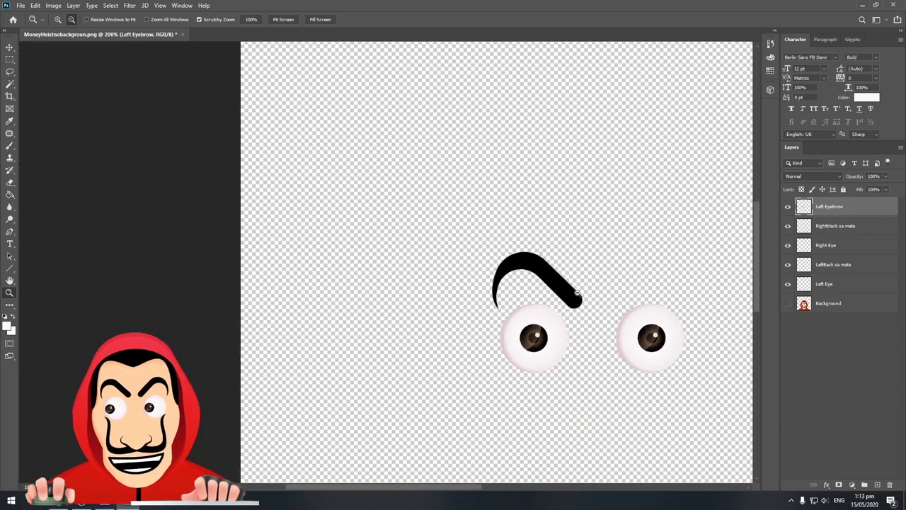
key(ctrl+plus)
click(788, 304)
click(788, 304)
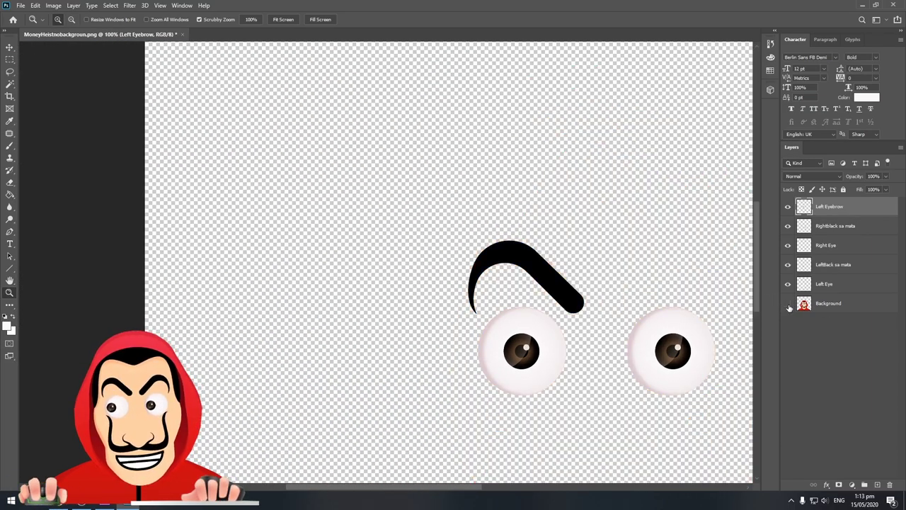
Show the Background, centre the face, and clear the eyebrow selection on Left Eyebrow.
click(788, 304)
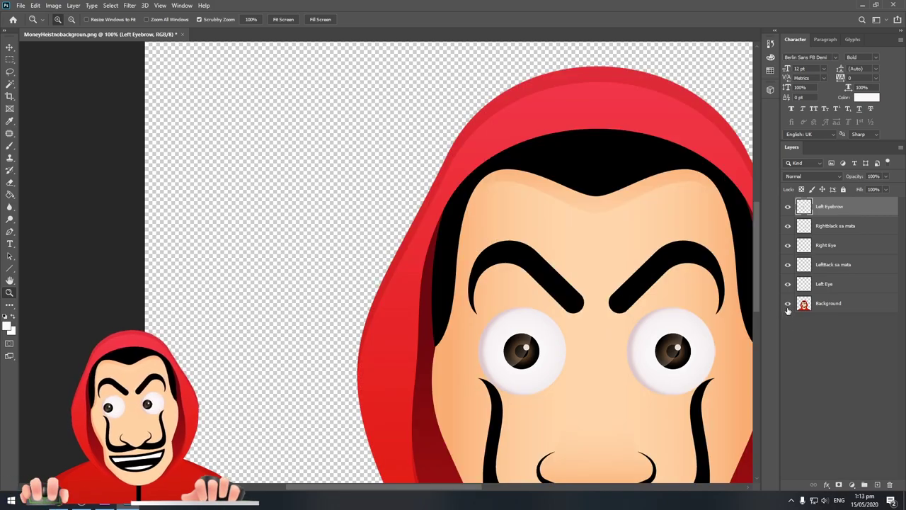
drag(652, 352, 460, 344)
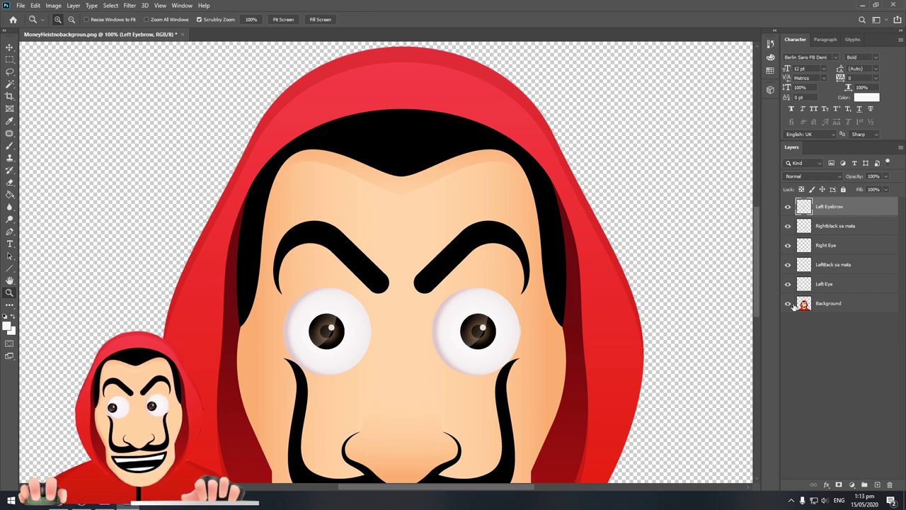
click(849, 307)
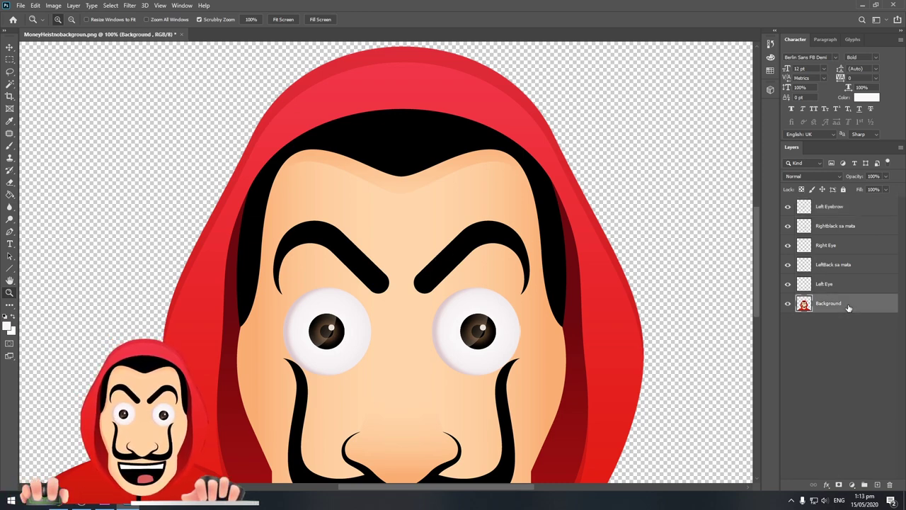
key(w)
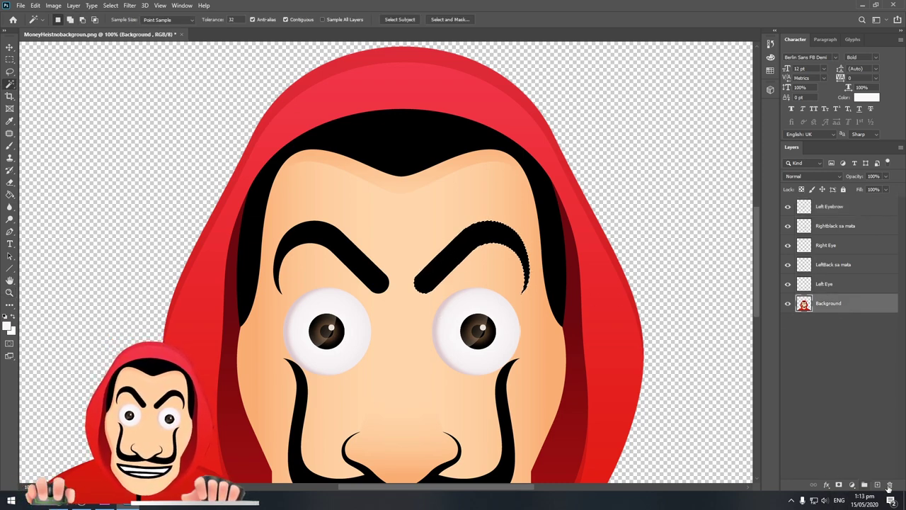
click(847, 207)
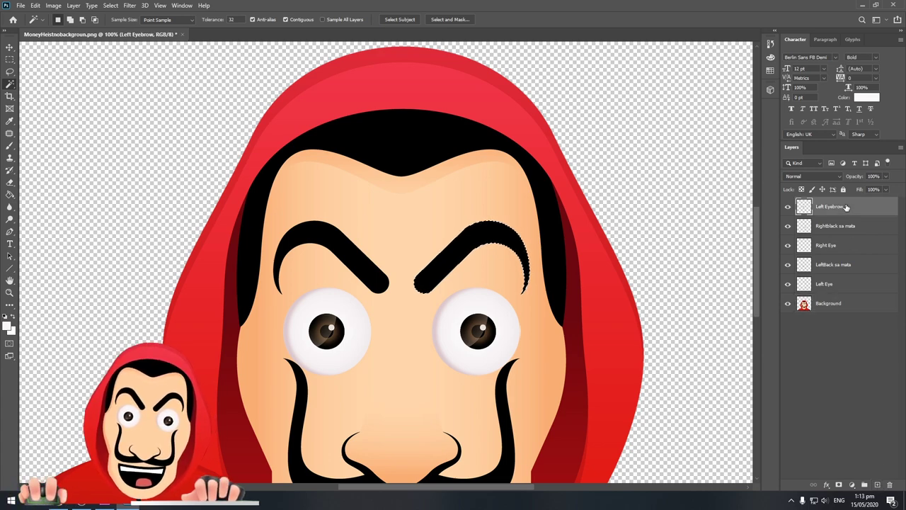
key(ctrl+d)
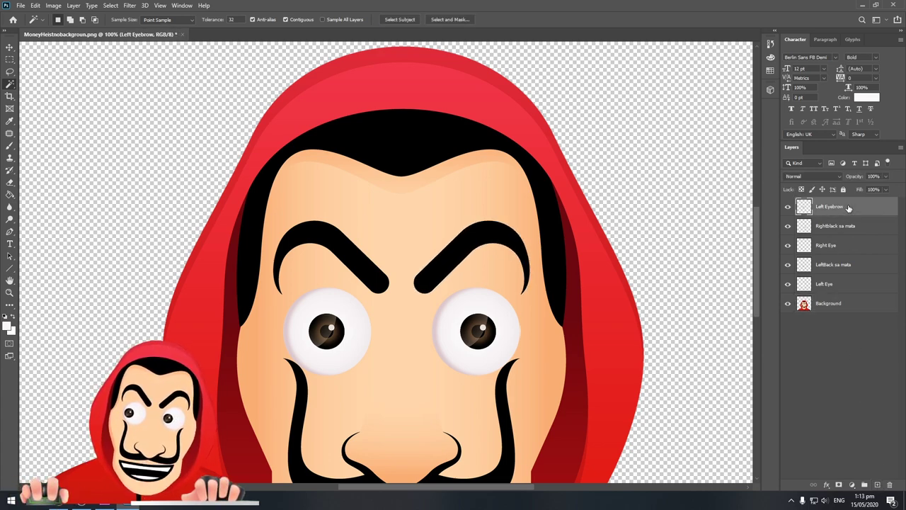
Duplicate Left Eyebrow, flip it vertically and horizontally, and align the copy over the right brow.
key(ctrl+j)
key(ctrl+t)
right_click(359, 261)
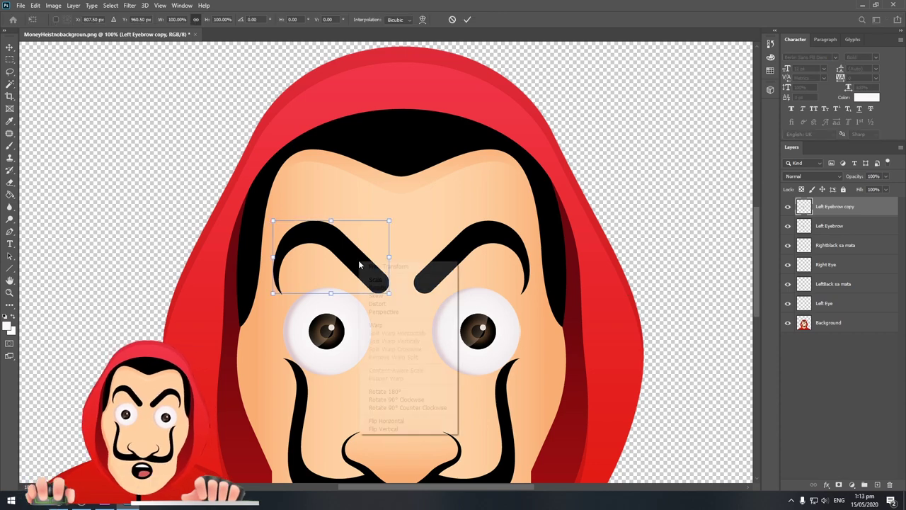
click(384, 428)
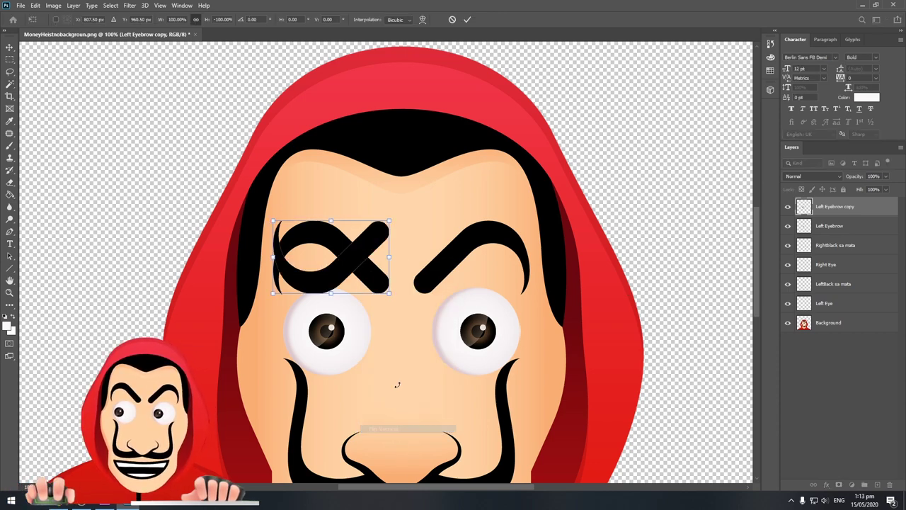
right_click(357, 273)
click(407, 425)
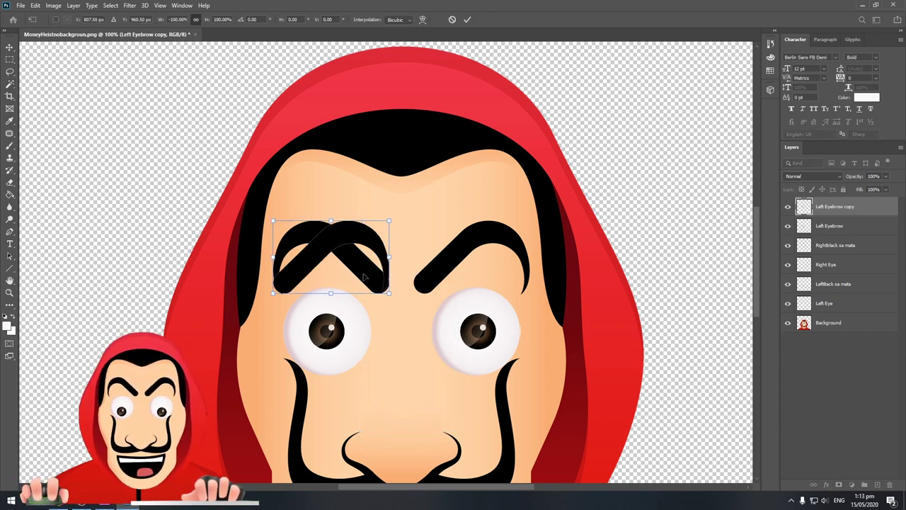
drag(361, 274, 506, 275)
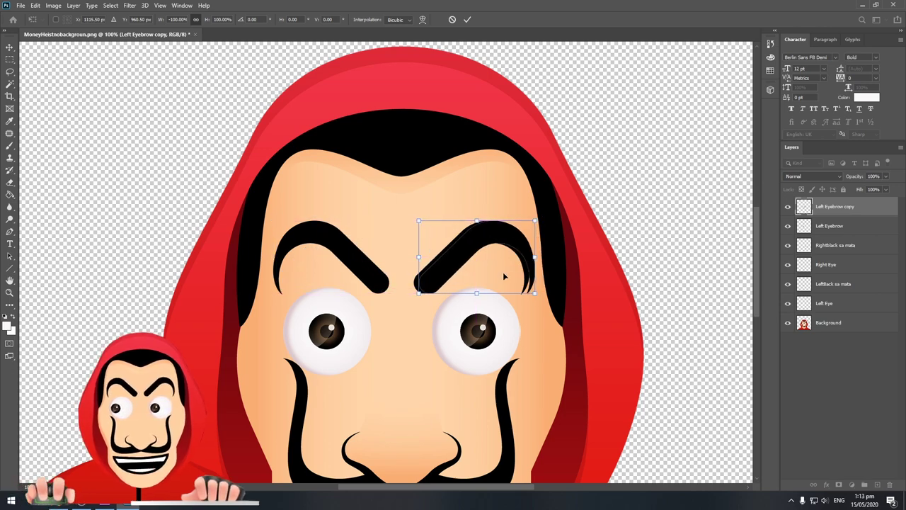
drag(506, 275, 500, 275)
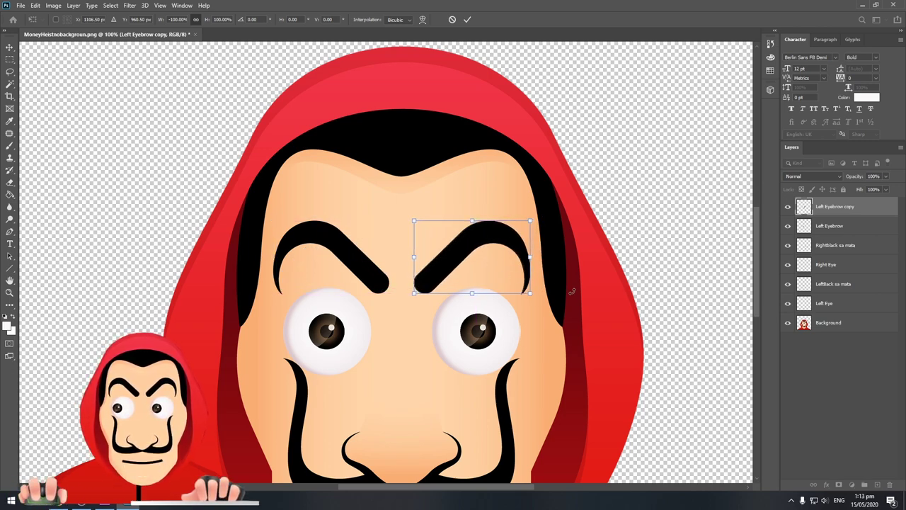
key(Left)
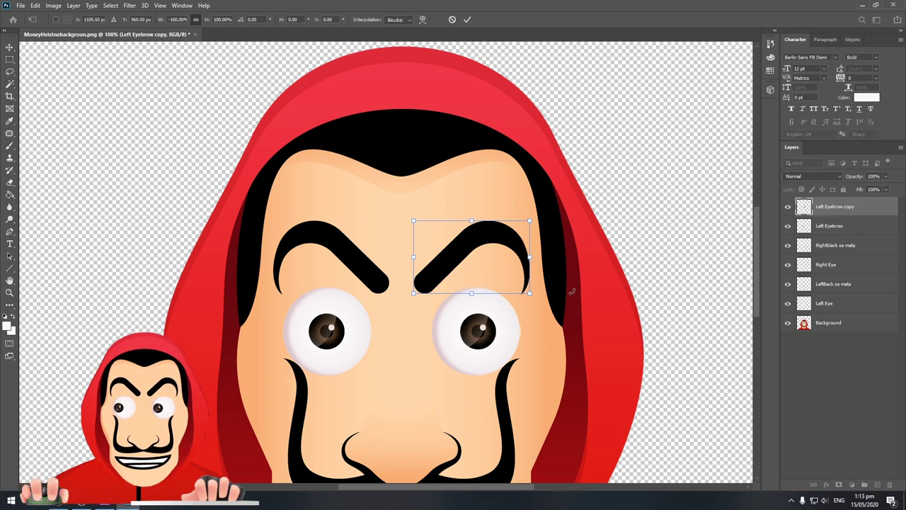
key(Return)
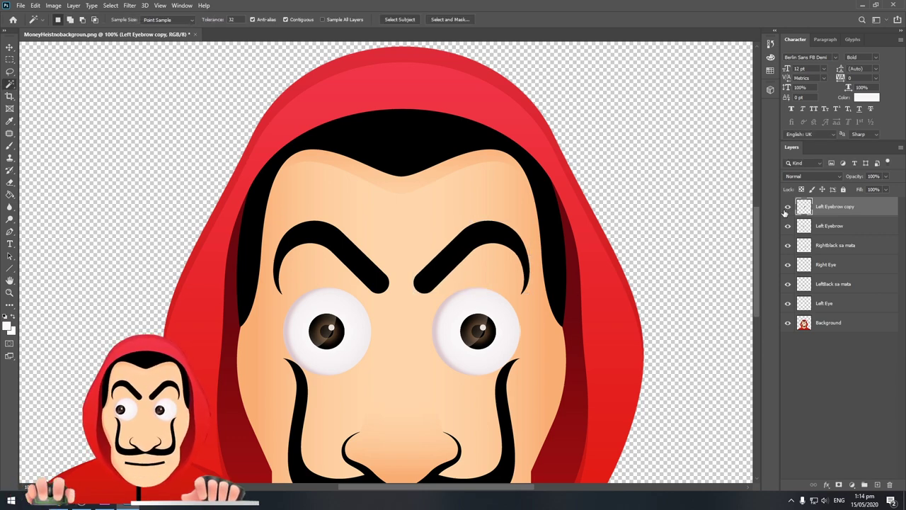
Rename the eyebrow copy 'Right Eyebrow' and toggle the Background to check both brows.
double_click(843, 206)
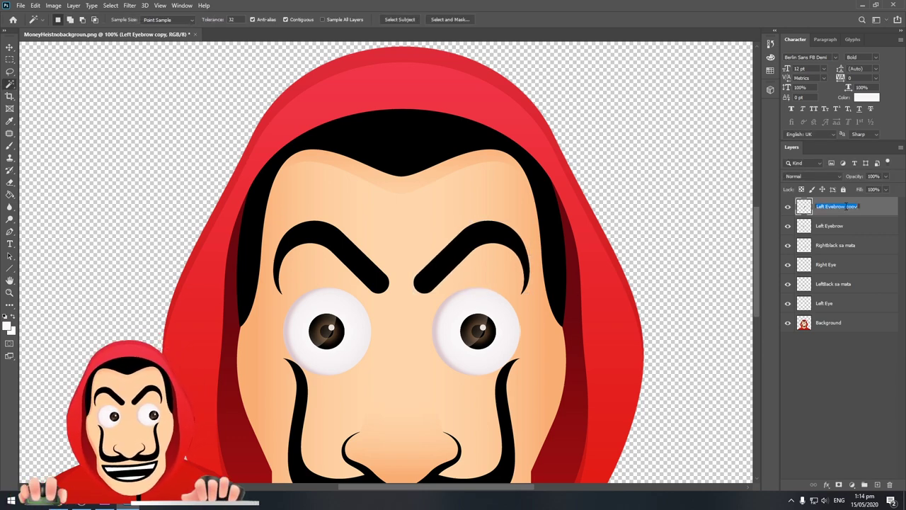
text(Right)
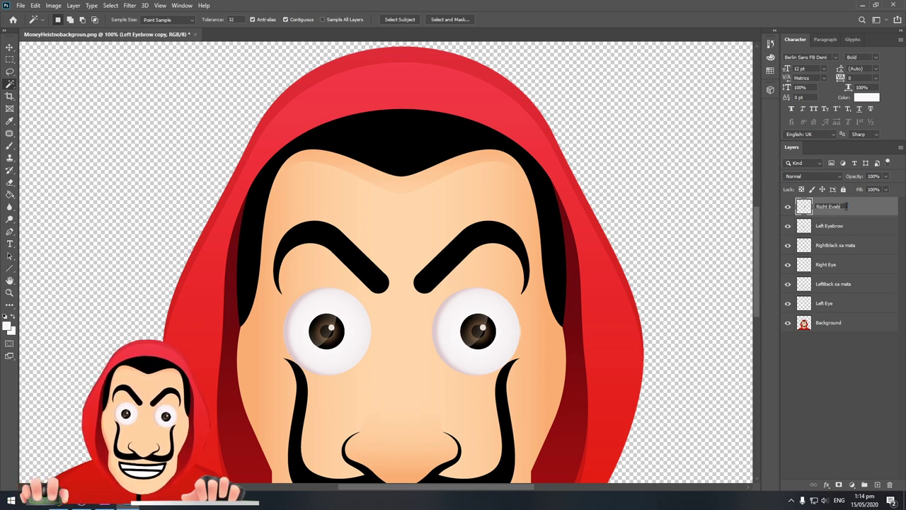
key(Return)
click(788, 323)
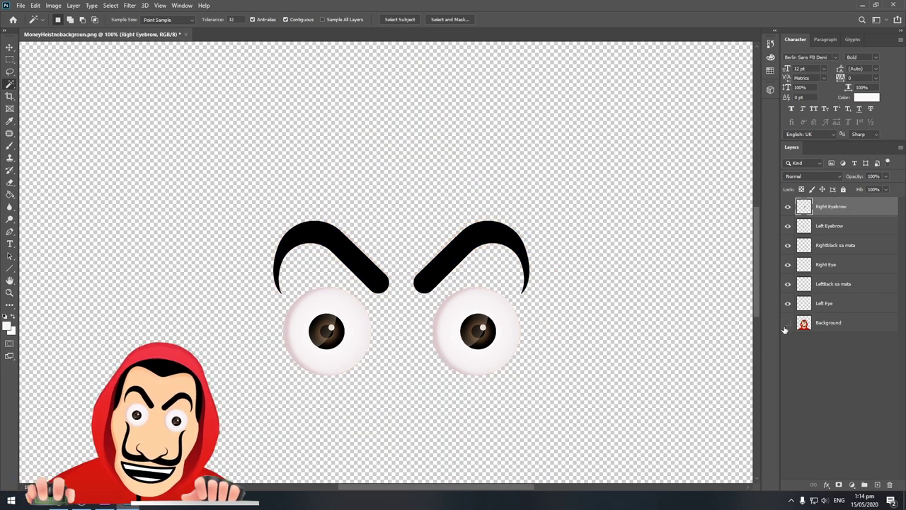
click(789, 323)
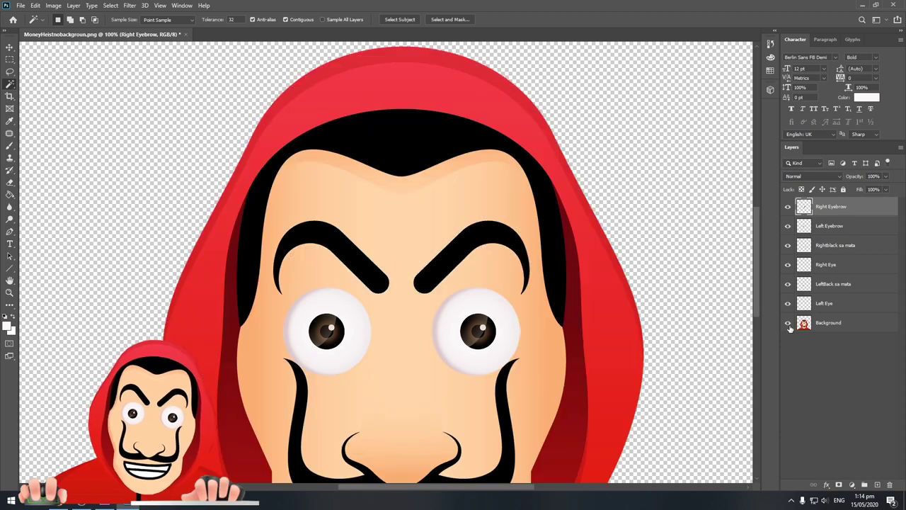
scroll(672, 314, down, 3)
scroll(476, 352, down, 2)
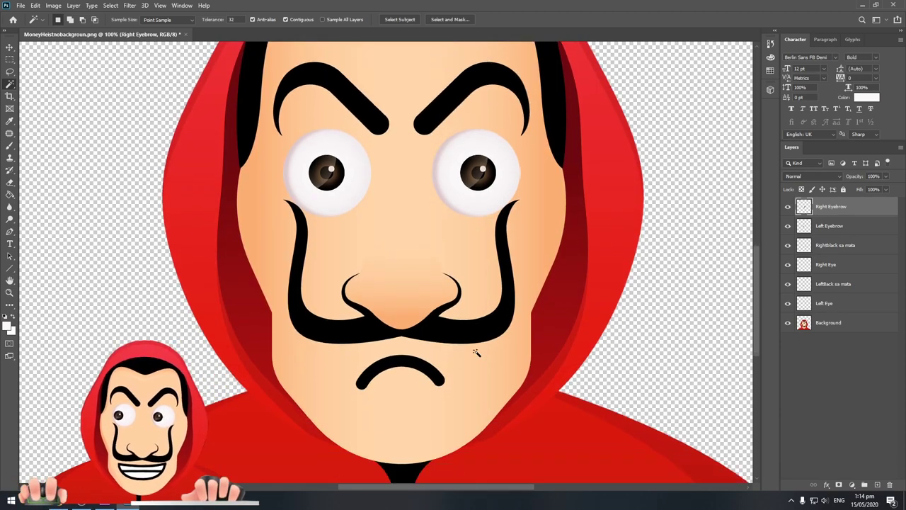
key(z)
click(422, 331)
Zoom around the mustache and try a freehand Lasso outline, then discard it.
click(421, 331)
alt+click(422, 331)
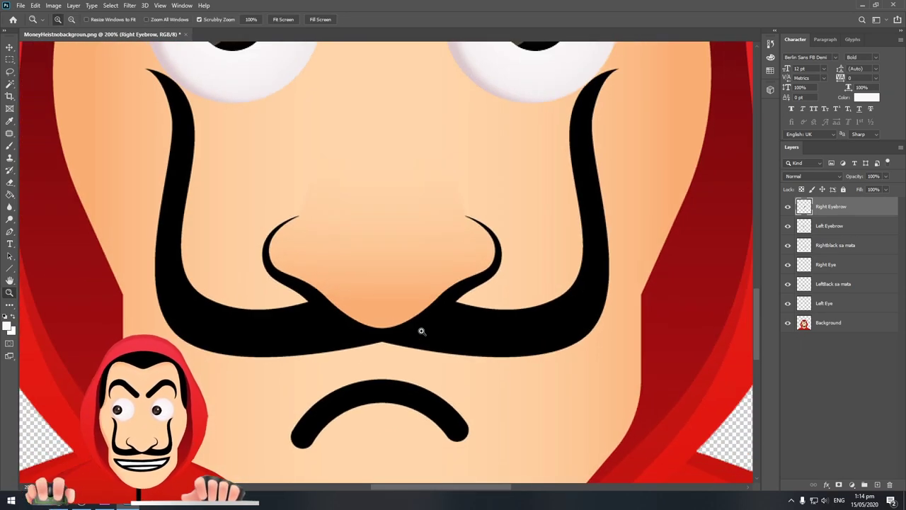
click(421, 331)
click(404, 284)
alt+click(411, 283)
alt+click(414, 284)
alt+click(414, 284)
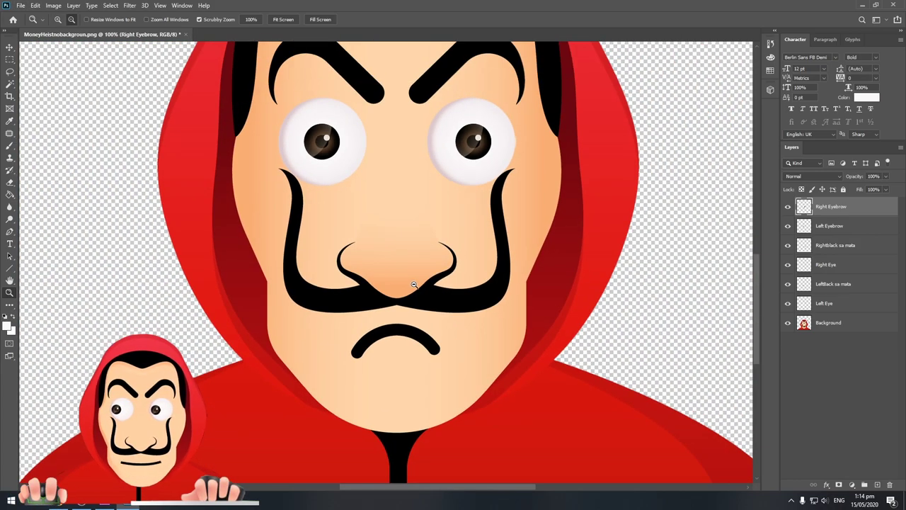
click(11, 71)
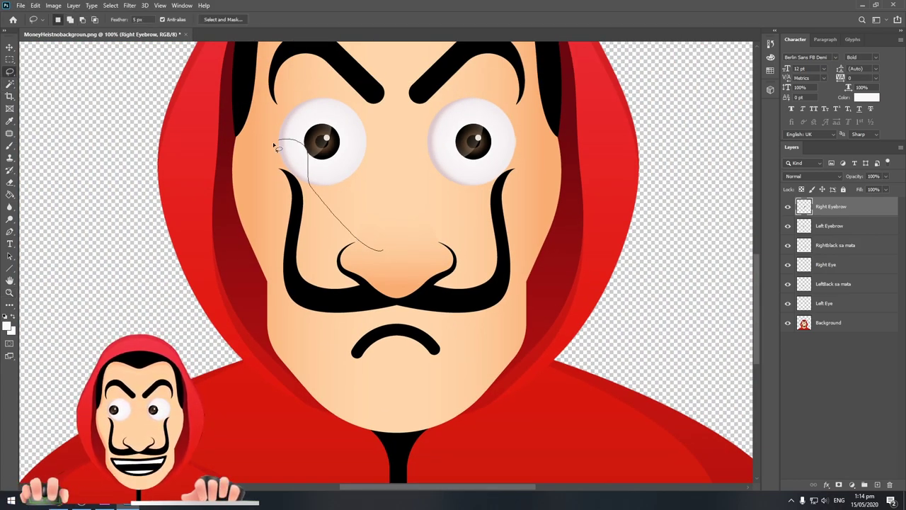
mouse_move(276, 146)
mouse_down()
mouse_move(318, 338)
mouse_move(514, 320)
mouse_up()
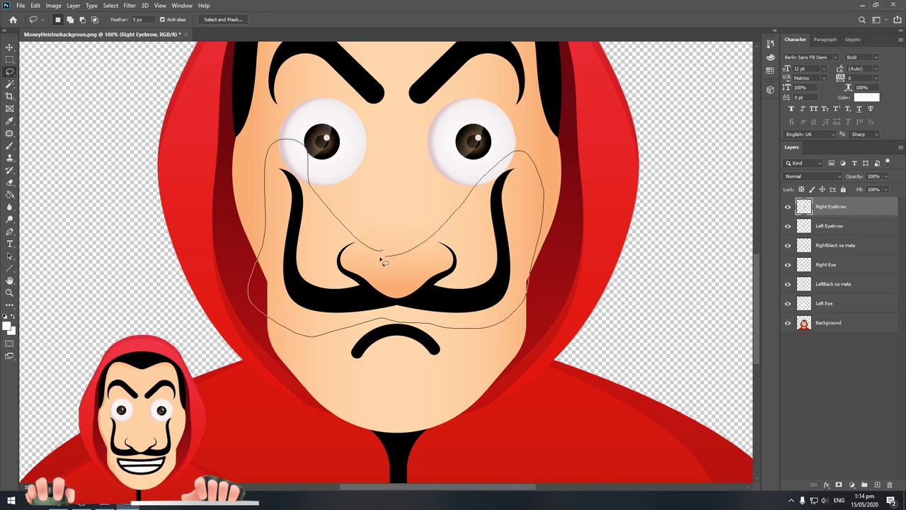
drag(513, 160, 383, 253)
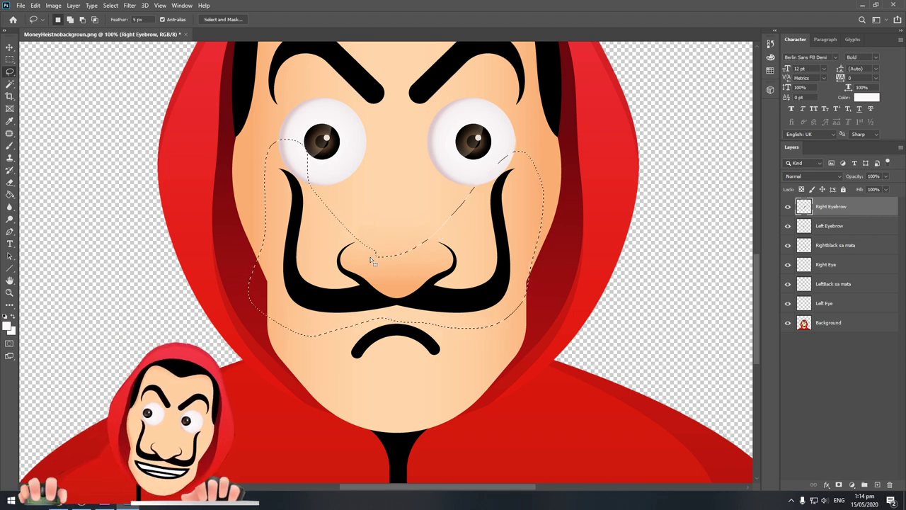
click(460, 258)
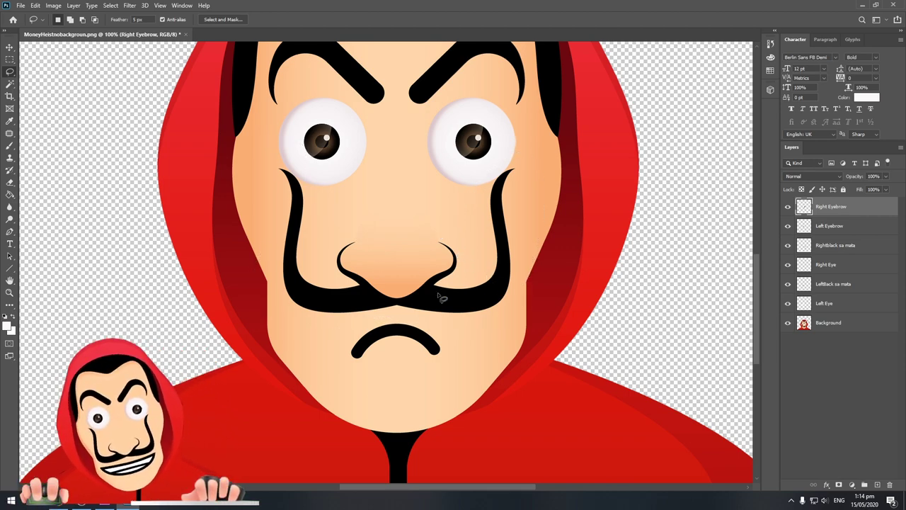
Magic Wand the black mustache on Background and Lasso-add the top of the nose.
key(w)
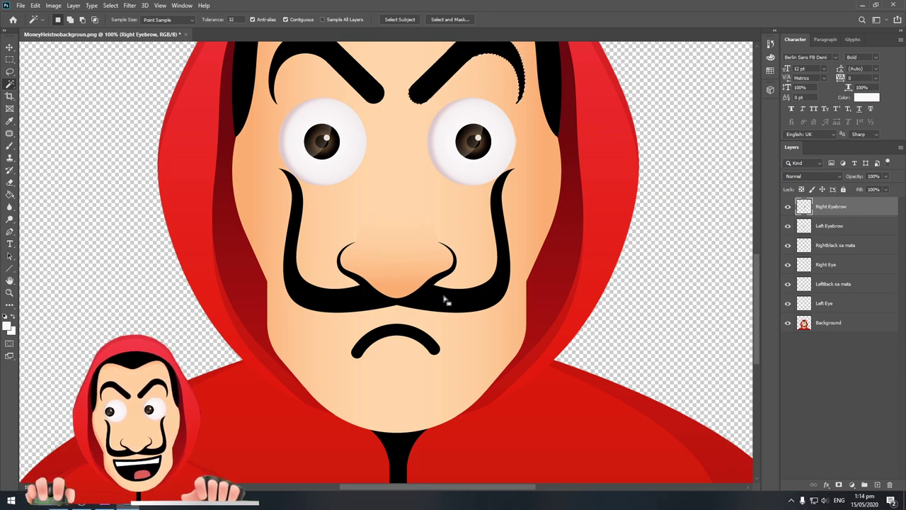
key(ctrl+d)
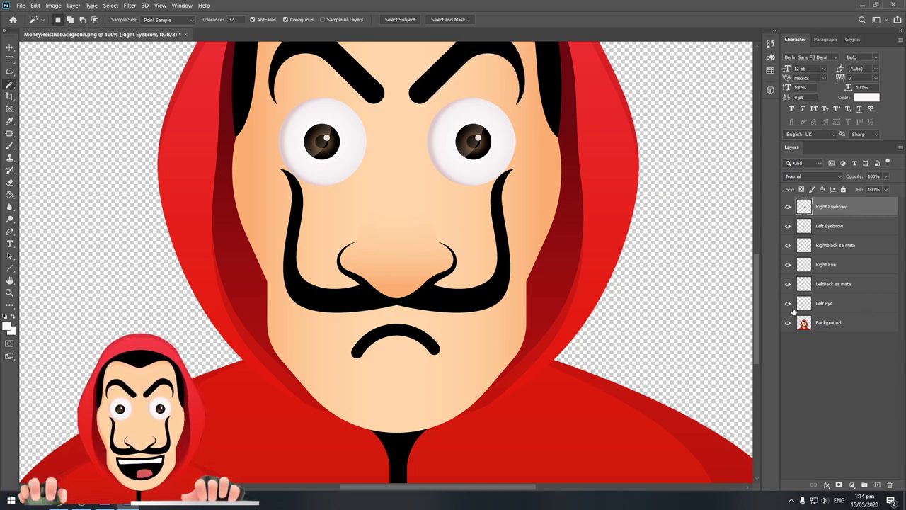
click(830, 328)
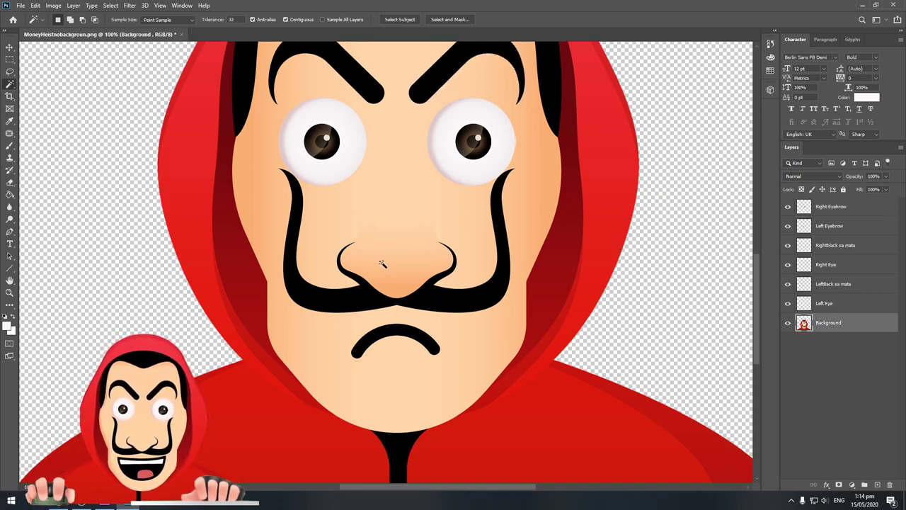
click(433, 299)
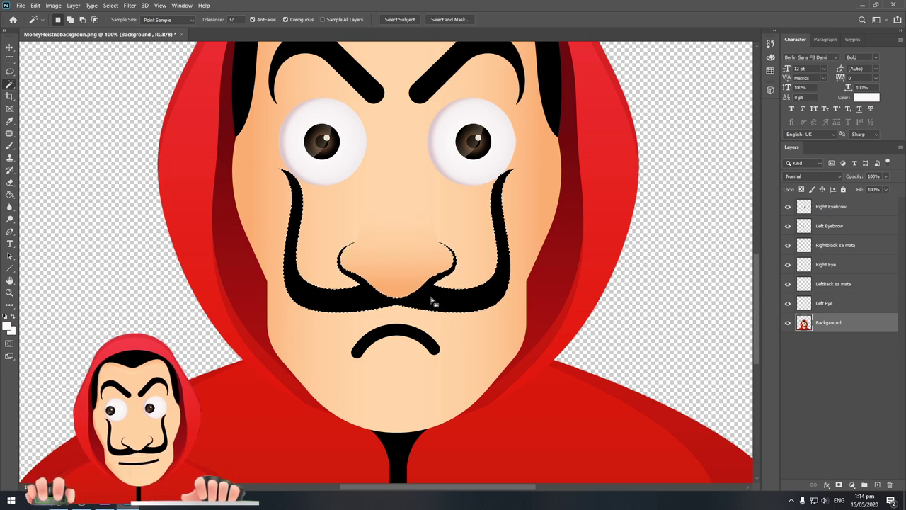
shift+click(419, 259)
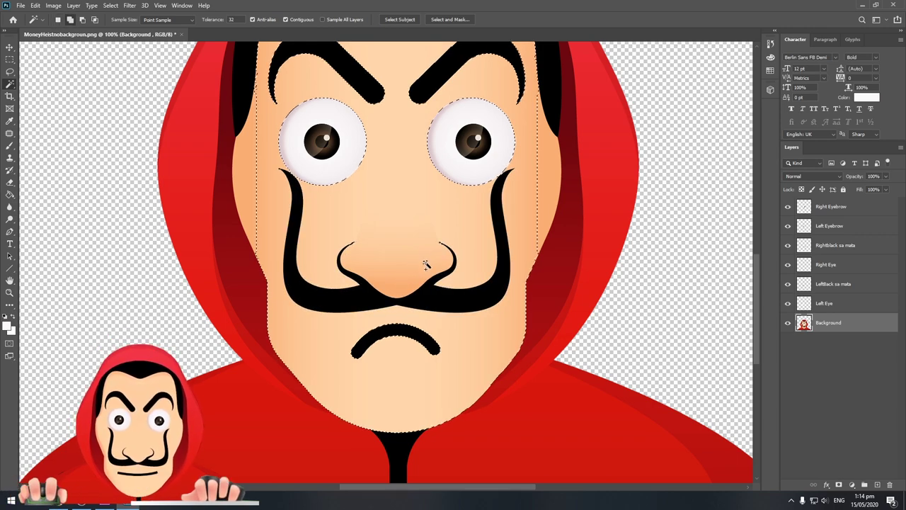
key(ctrl+z)
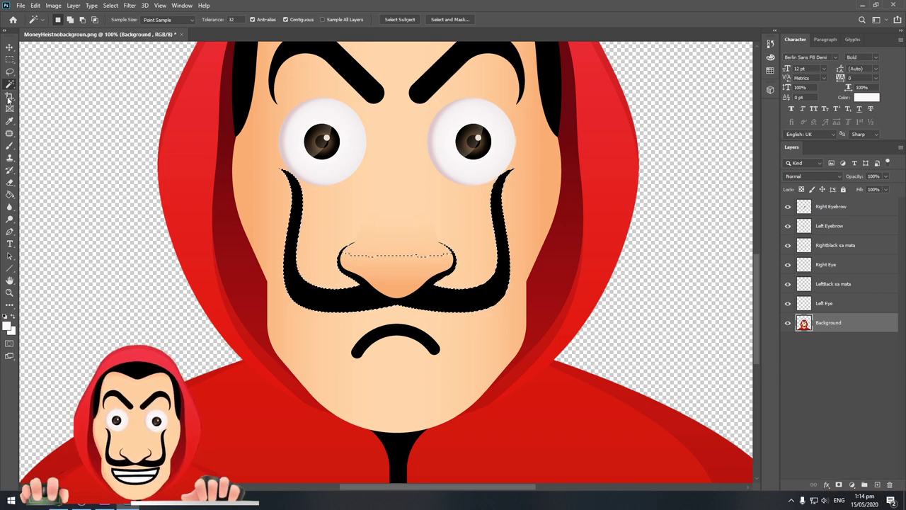
click(10, 73)
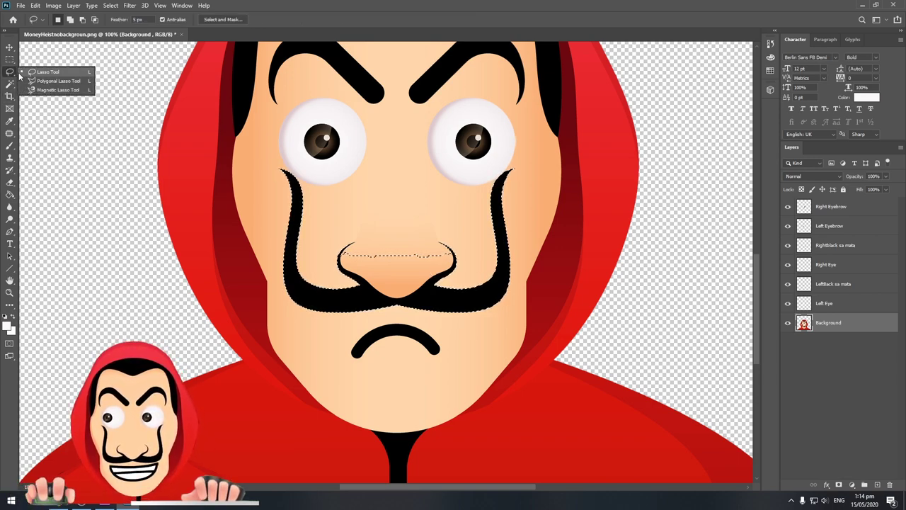
click(49, 72)
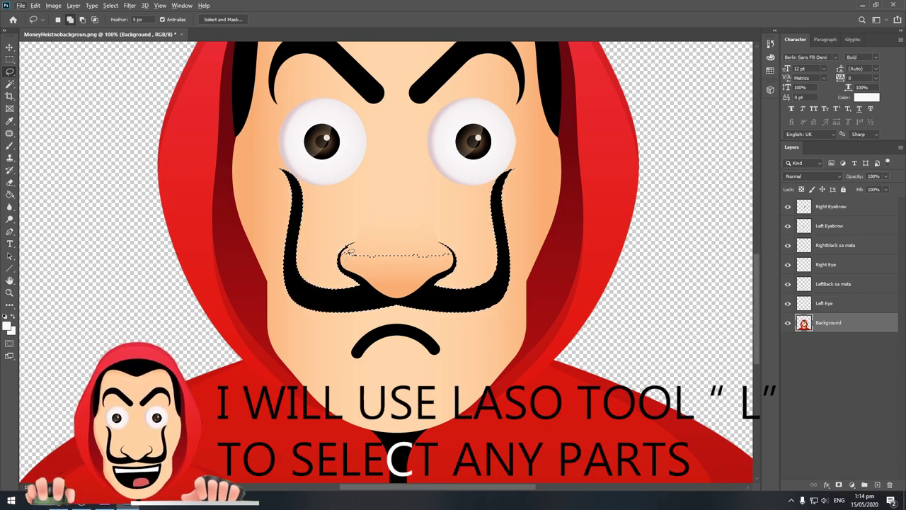
mouse_move(341, 252)
mouse_down()
mouse_move(392, 239)
mouse_move(386, 279)
mouse_move(340, 255)
mouse_up()
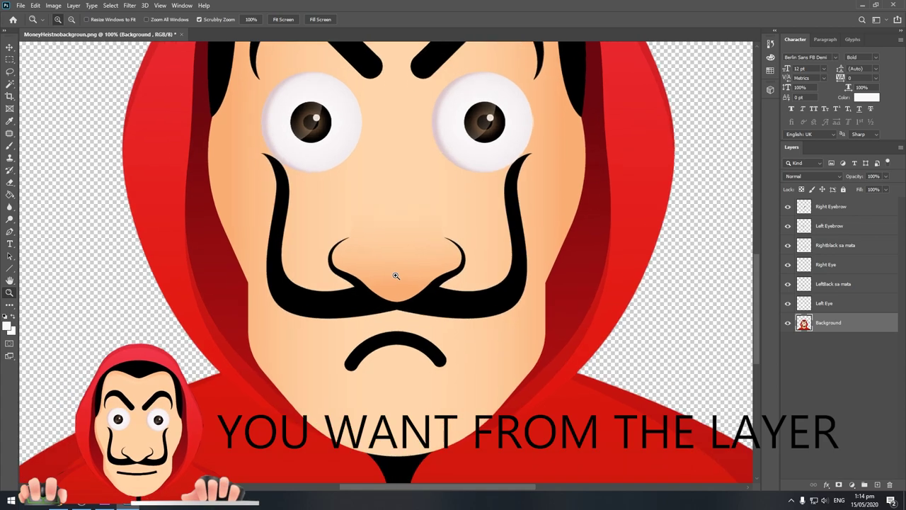
click(396, 276)
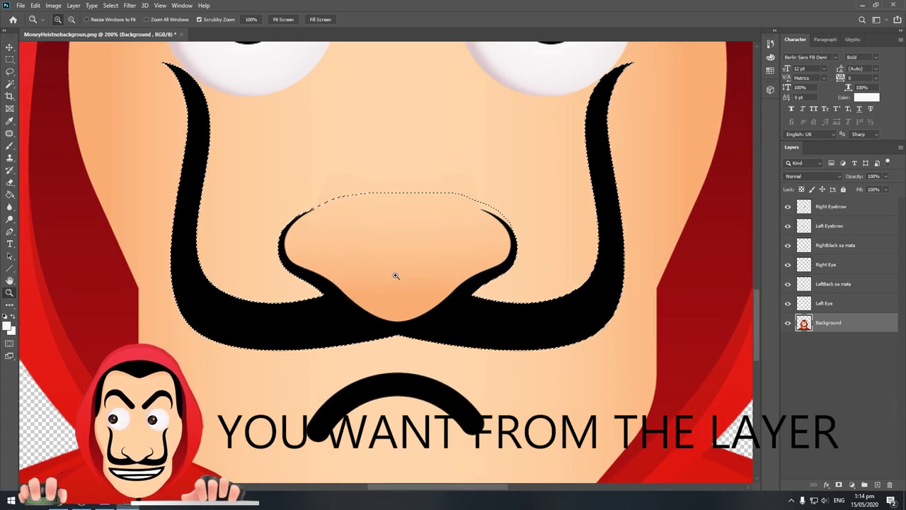
Copy the mustache and nose selection to a new layer named Nose and deselect.
click(832, 206)
click(877, 484)
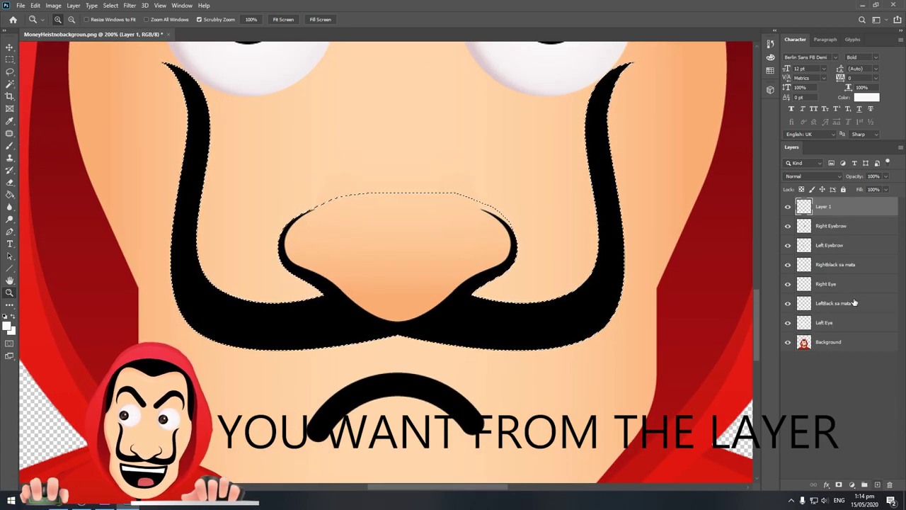
double_click(825, 207)
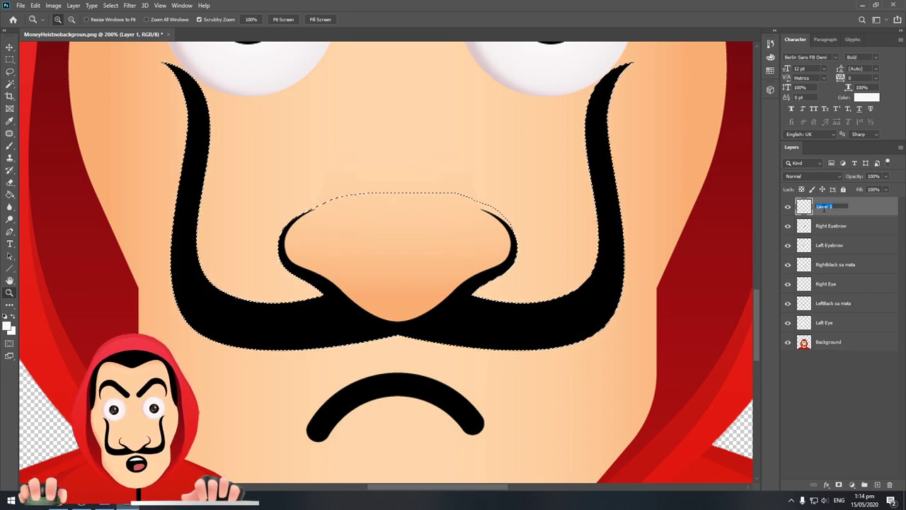
text(Nose)
key(Return)
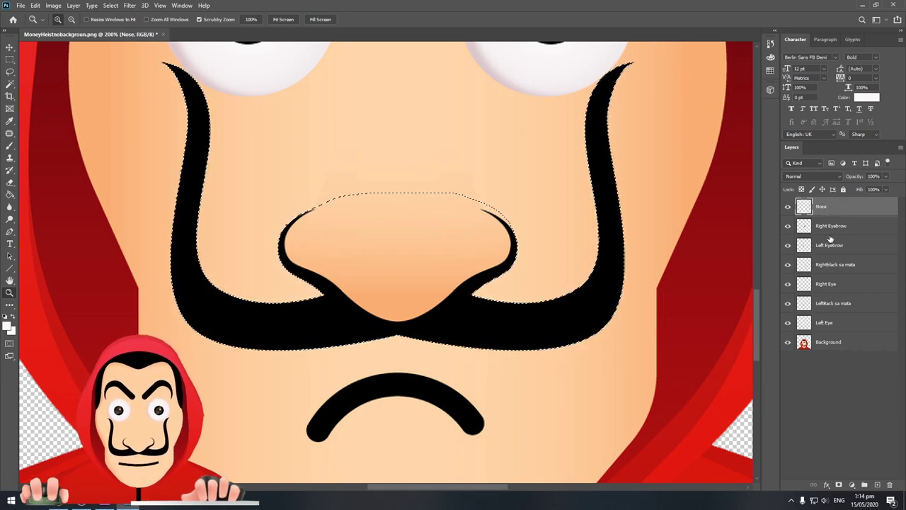
key(ctrl+d)
Hide the Background to inspect the separated parts, then show it again.
click(788, 342)
alt+click(482, 310)
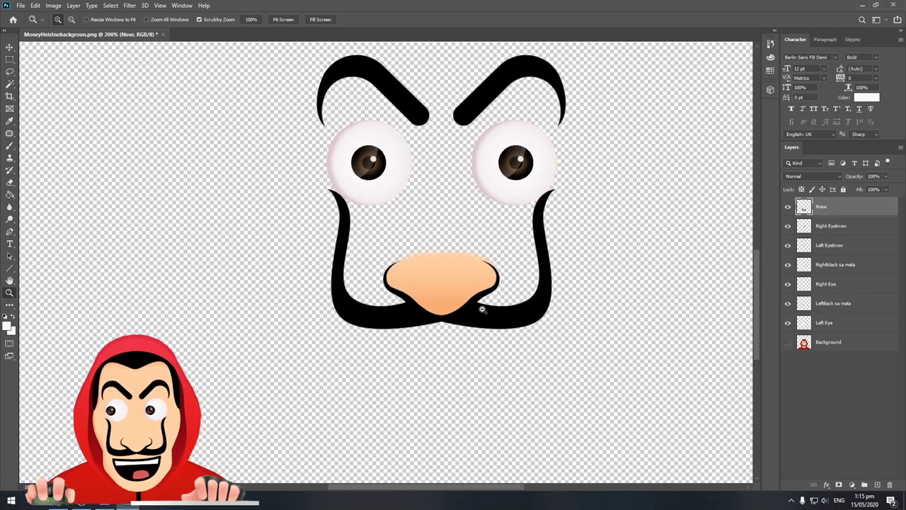
click(481, 309)
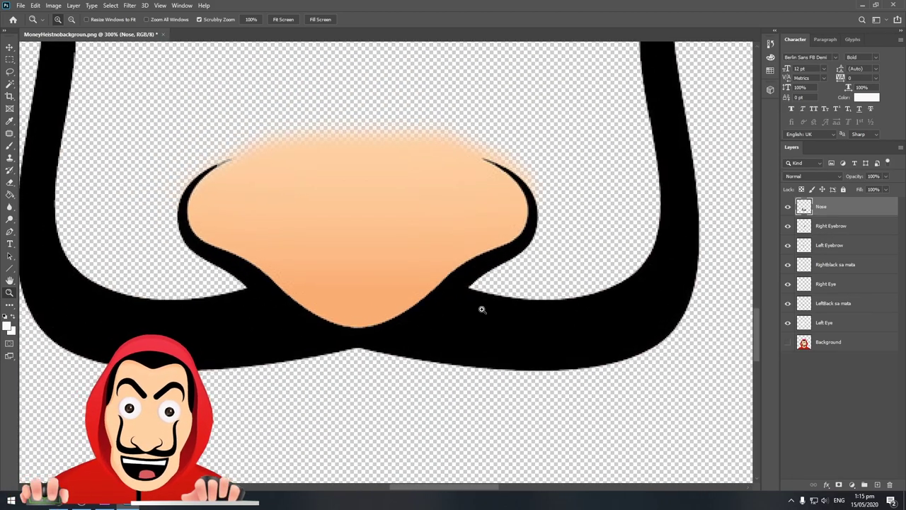
alt+click(482, 310)
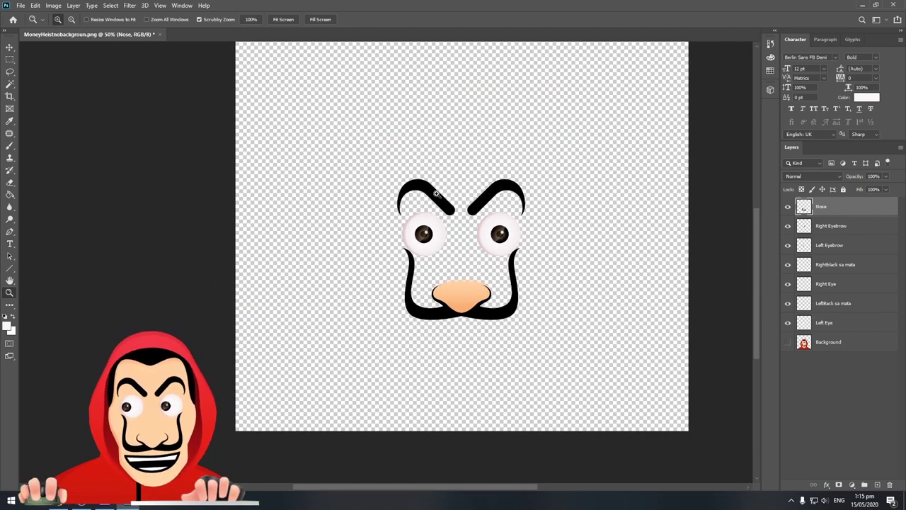
click(787, 342)
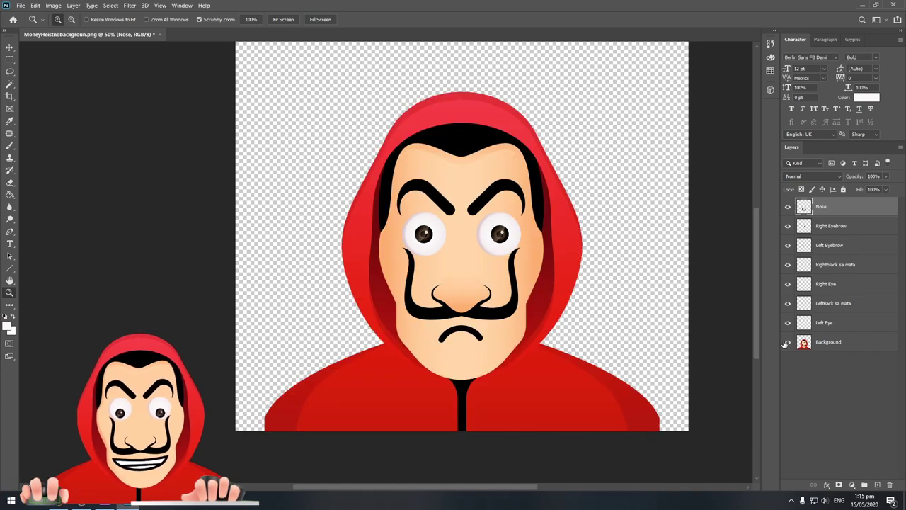
key(ctrl+plus)
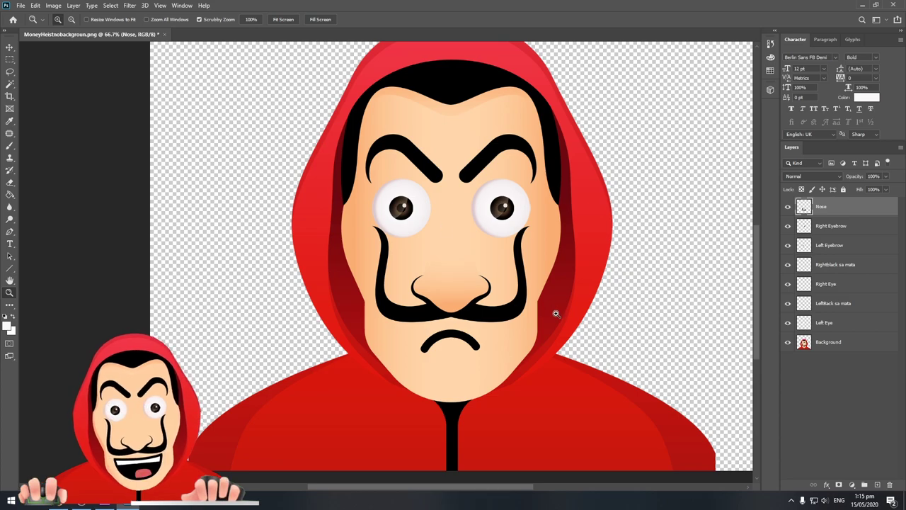
Add a new empty layer named Head directly above Background.
click(877, 484)
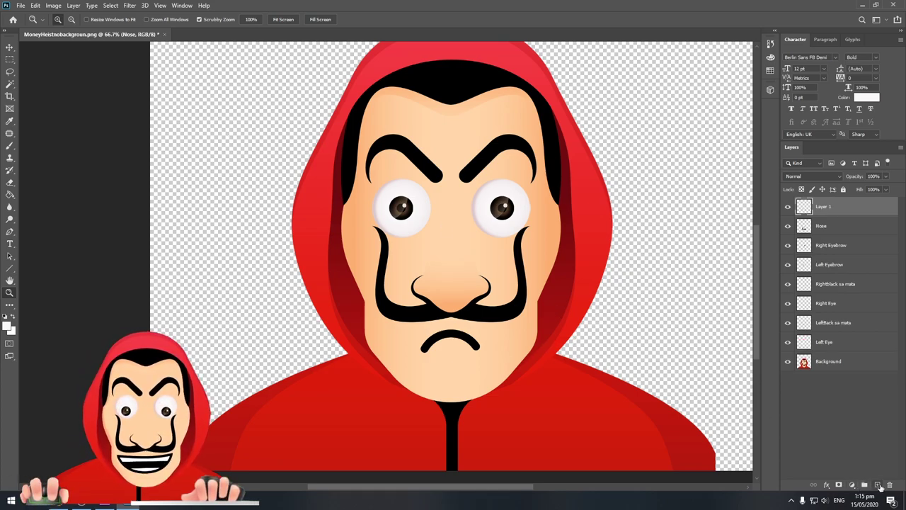
drag(826, 208, 834, 350)
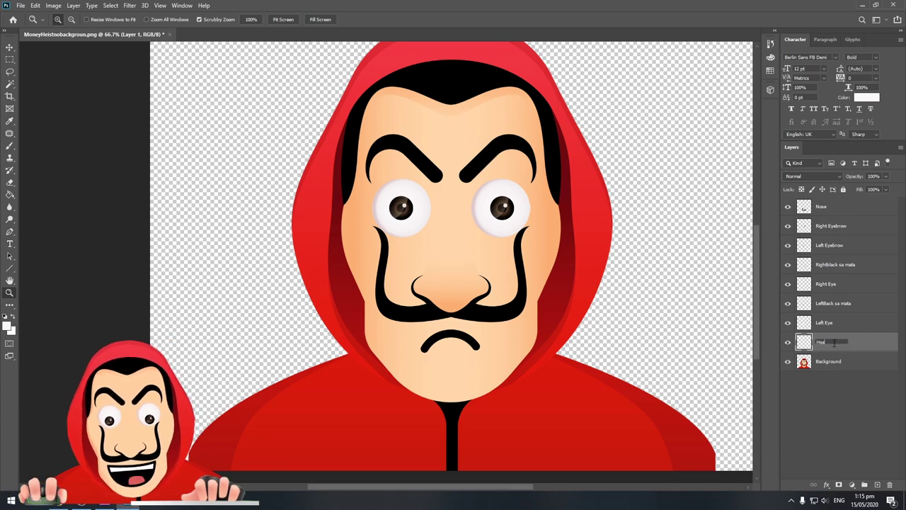
text(Head)
key(Return)
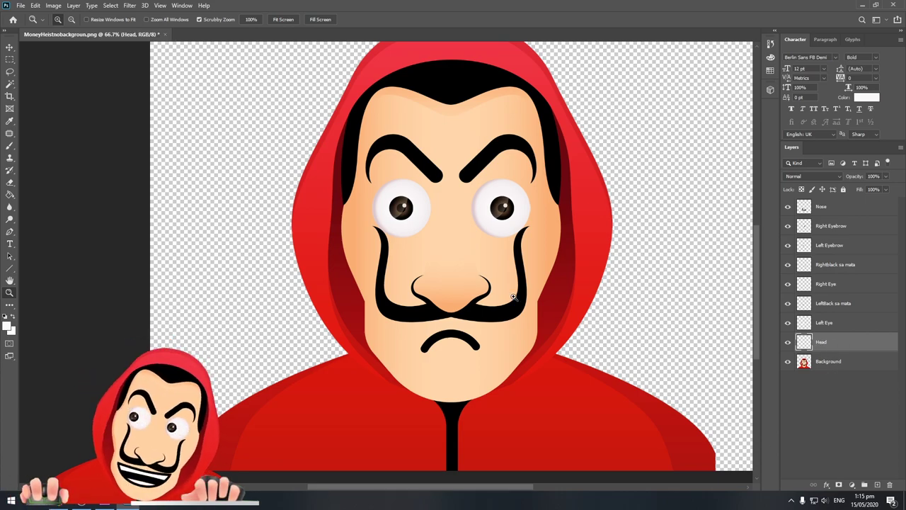
alt+click(567, 301)
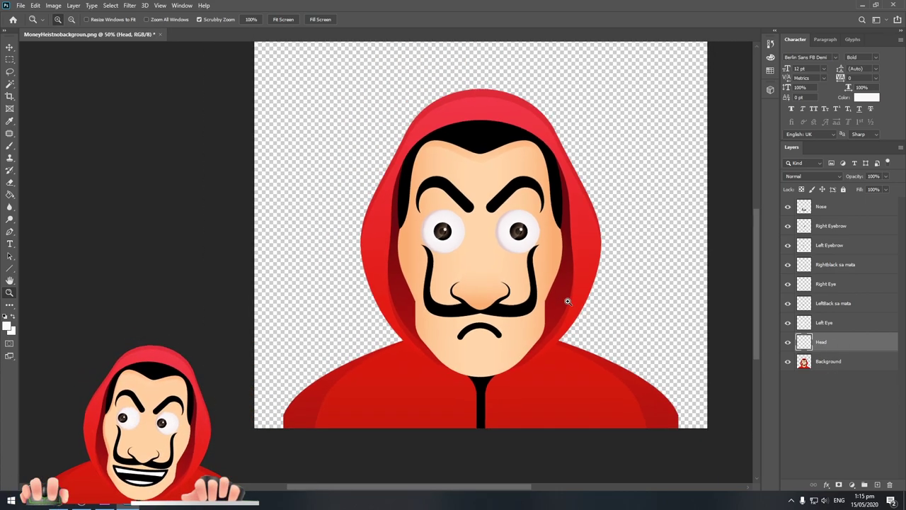
Try a Magic Wand selection of the face skin on the Background layer, then deselect.
click(492, 287)
key(w)
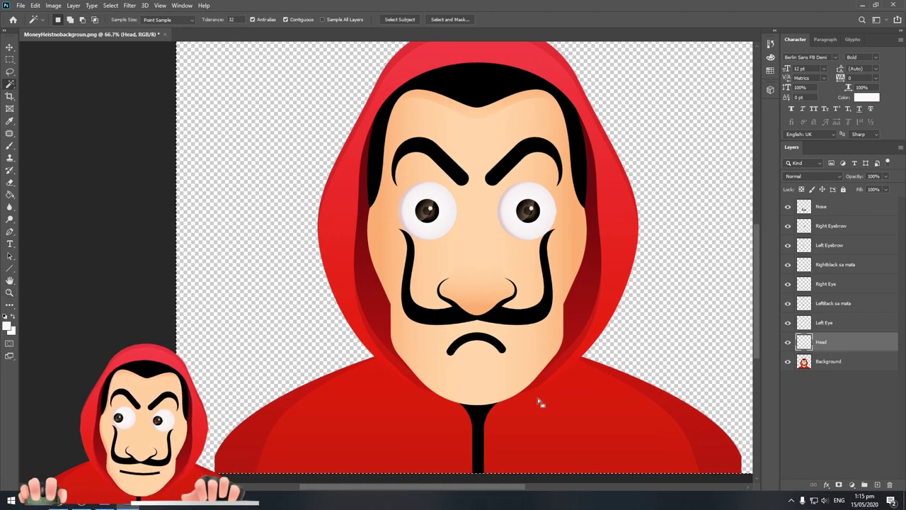
key(alt+bracketleft)
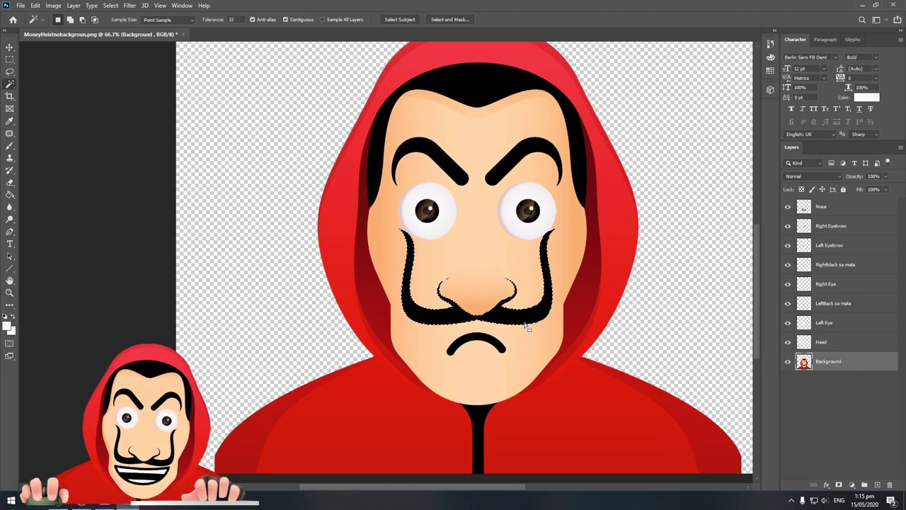
click(529, 349)
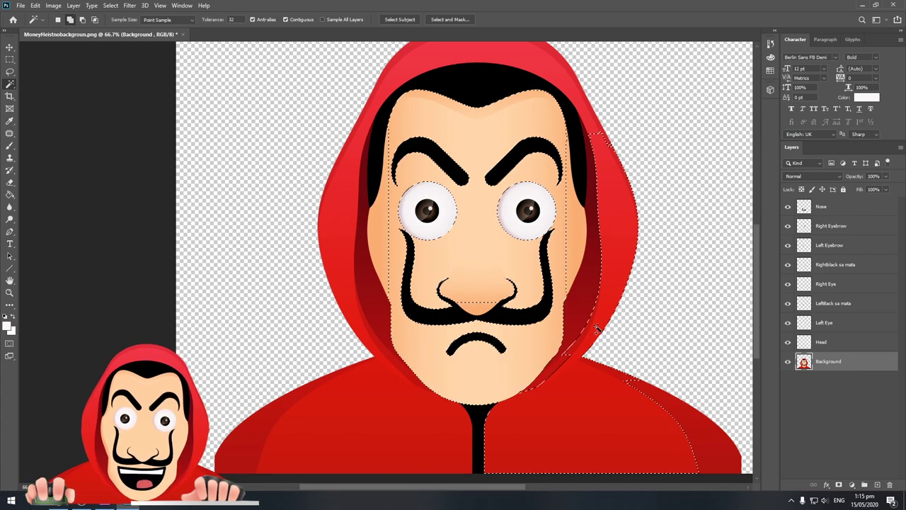
key(ctrl+d)
Zoom in and start a Pen path at the left hood edge, curving along the lower face.
key(z)
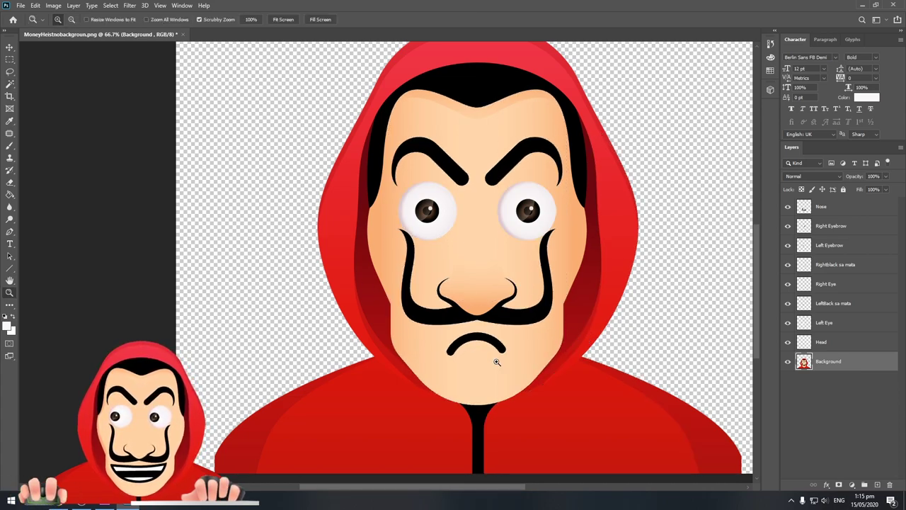
click(488, 360)
drag(636, 330, 675, 196)
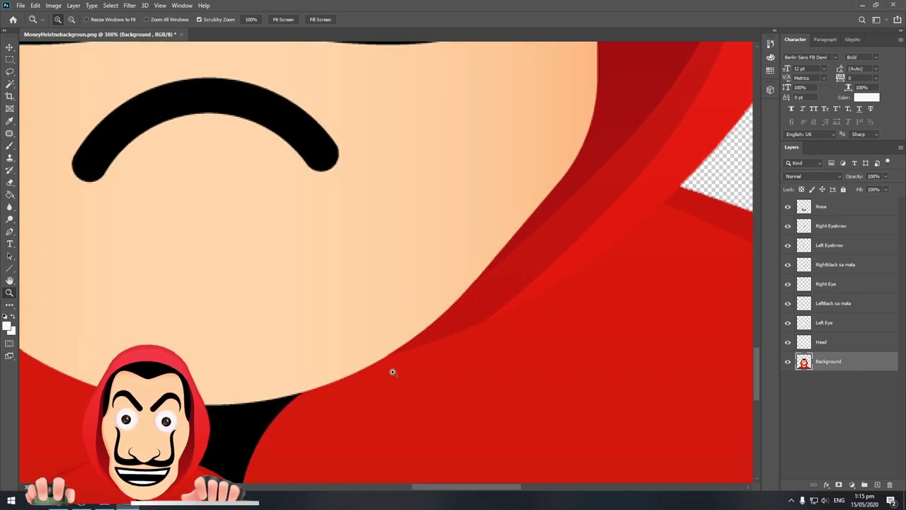
drag(269, 394, 449, 361)
alt+click(450, 364)
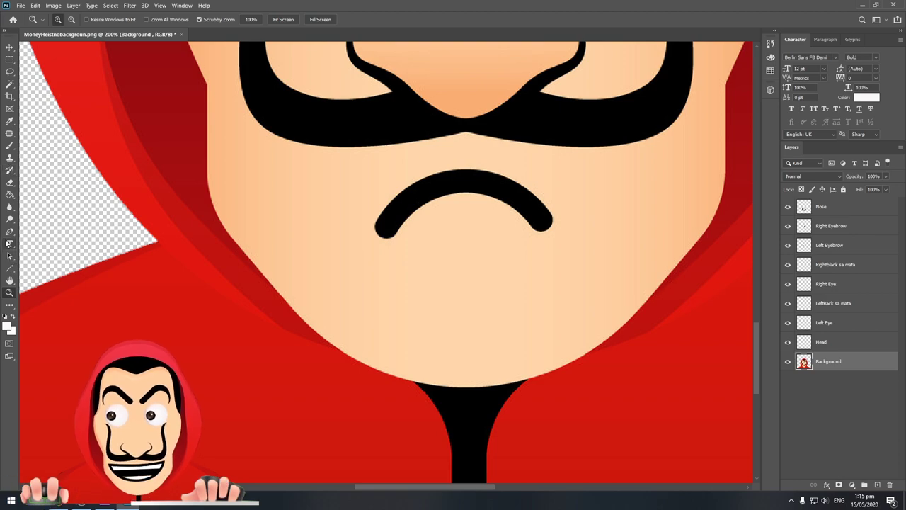
click(8, 236)
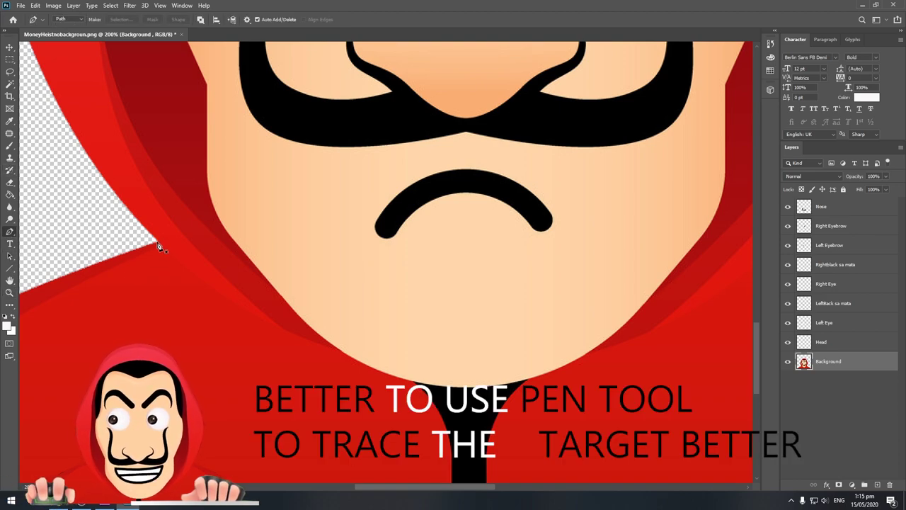
click(156, 243)
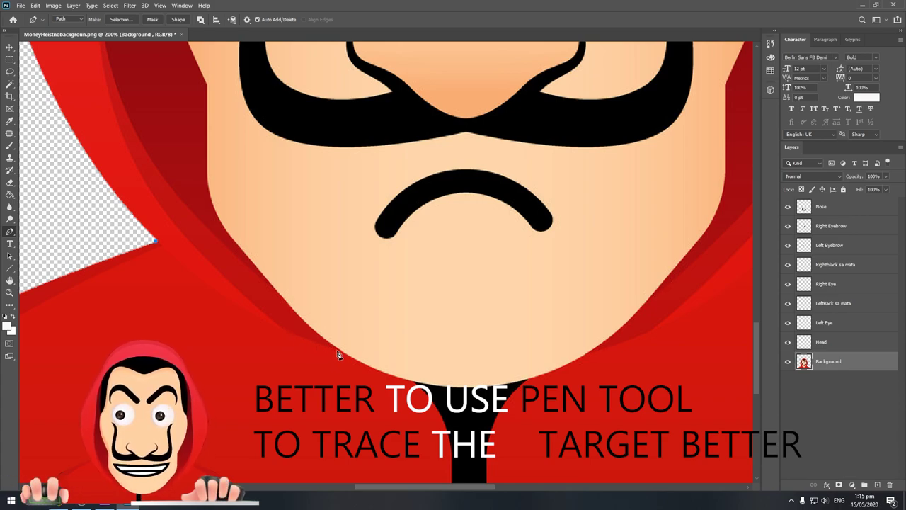
drag(241, 309, 263, 324)
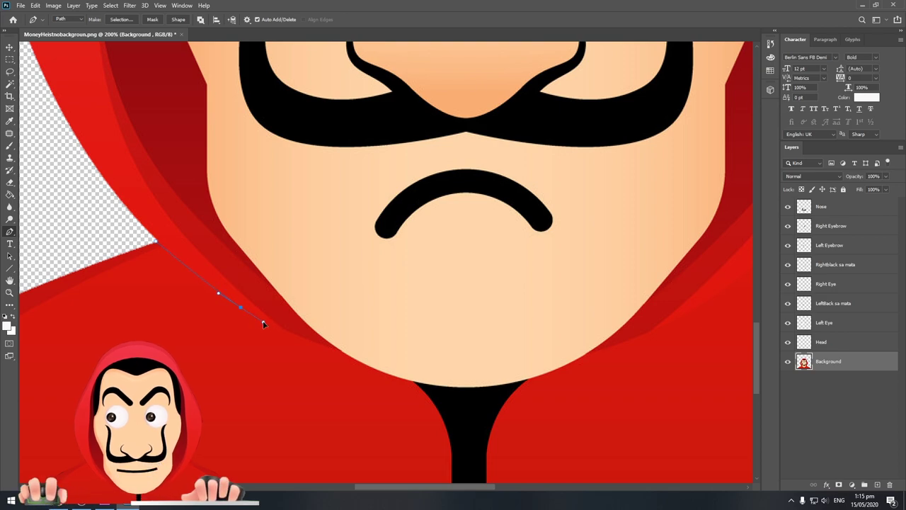
click(265, 325)
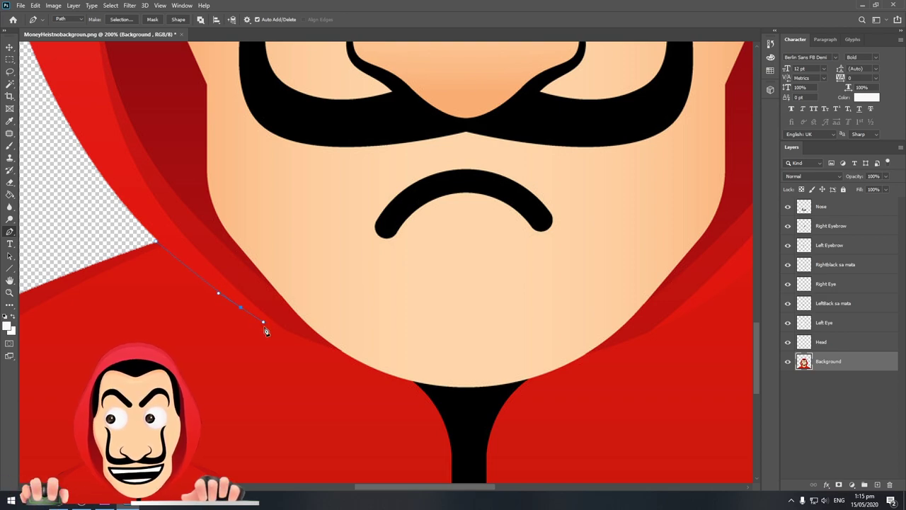
drag(265, 327, 249, 320)
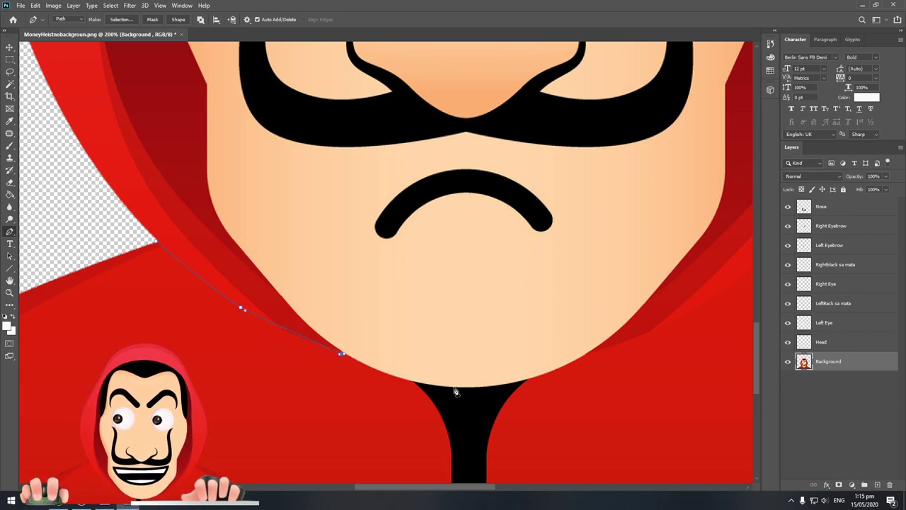
Extend the curved path across the chin and up the right jaw edge.
drag(459, 387, 512, 386)
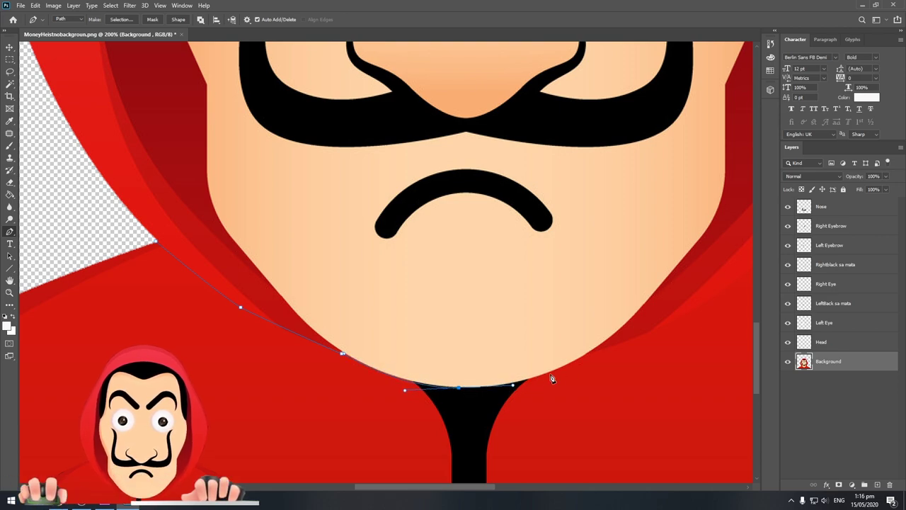
drag(589, 355, 610, 338)
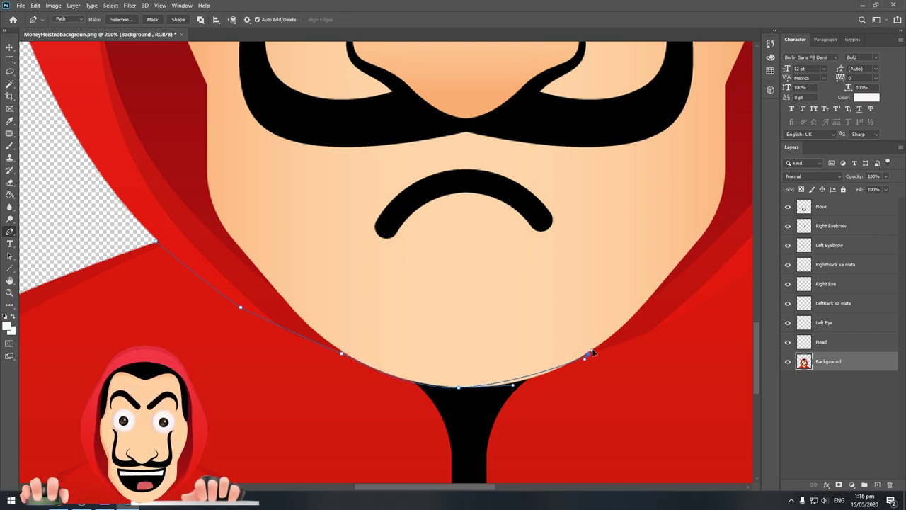
key(ctrl+z)
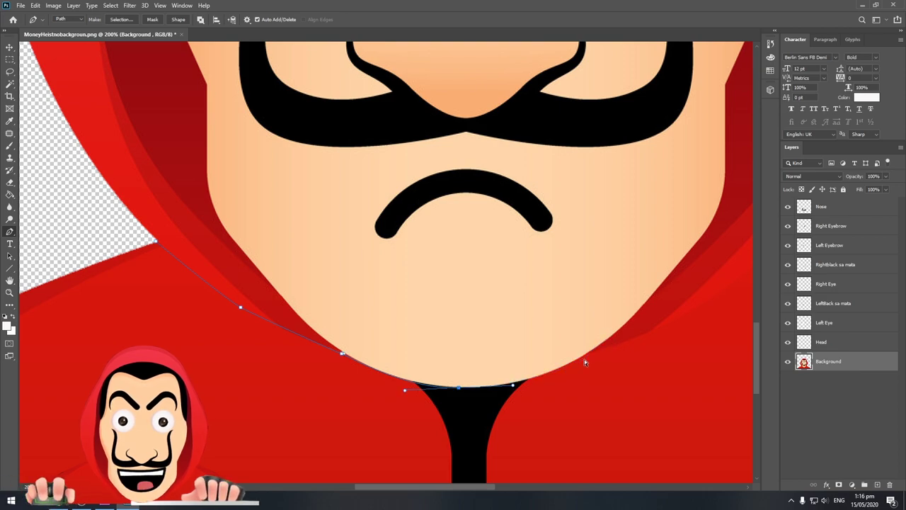
drag(579, 360, 587, 355)
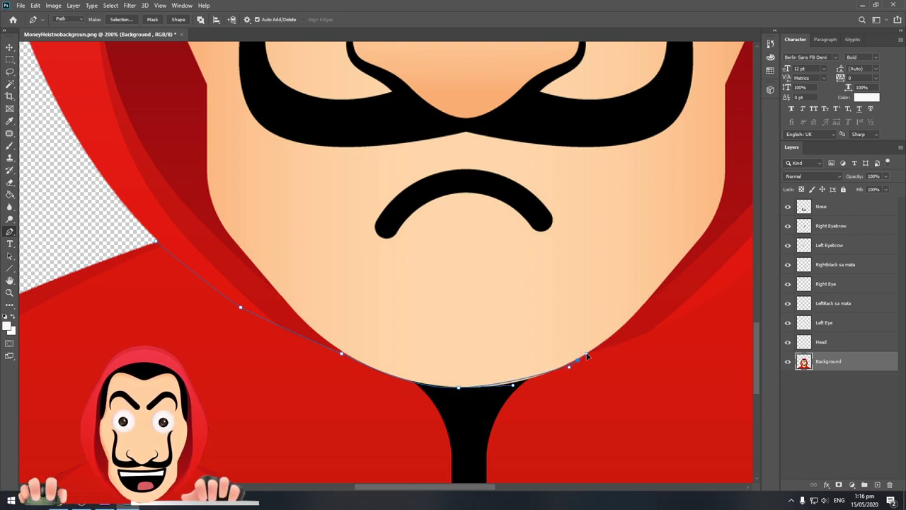
scroll(653, 345, right, 5)
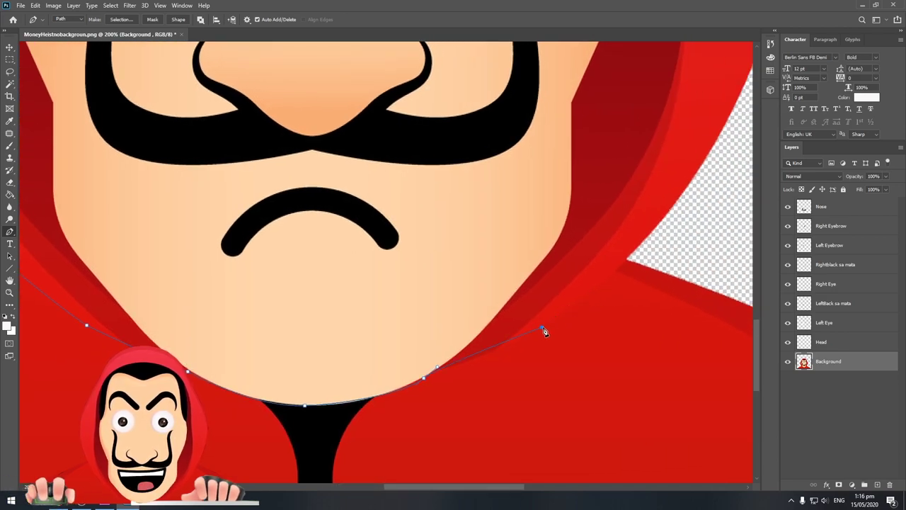
drag(541, 327, 577, 305)
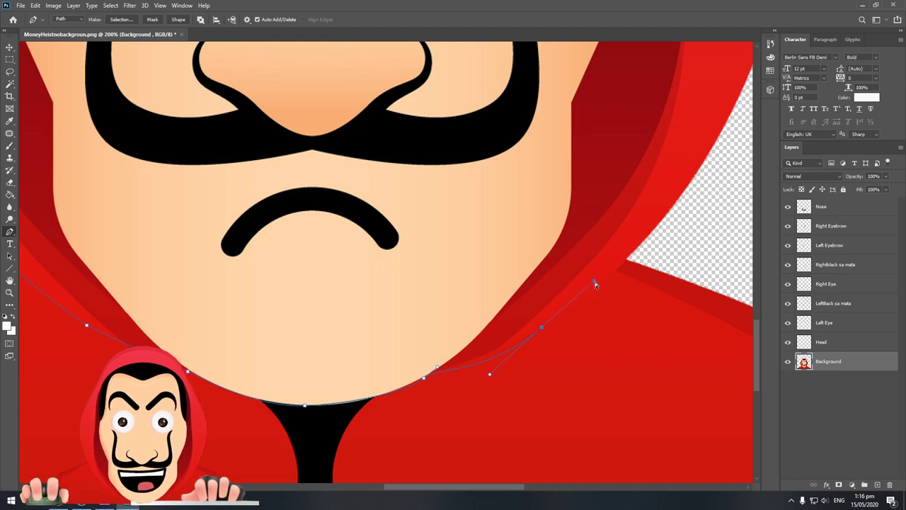
drag(595, 282, 543, 327)
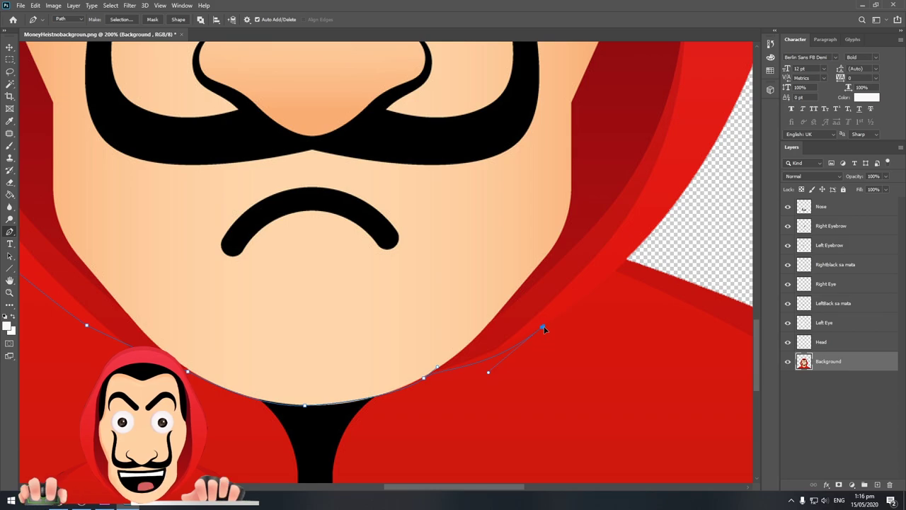
drag(632, 262, 472, 370)
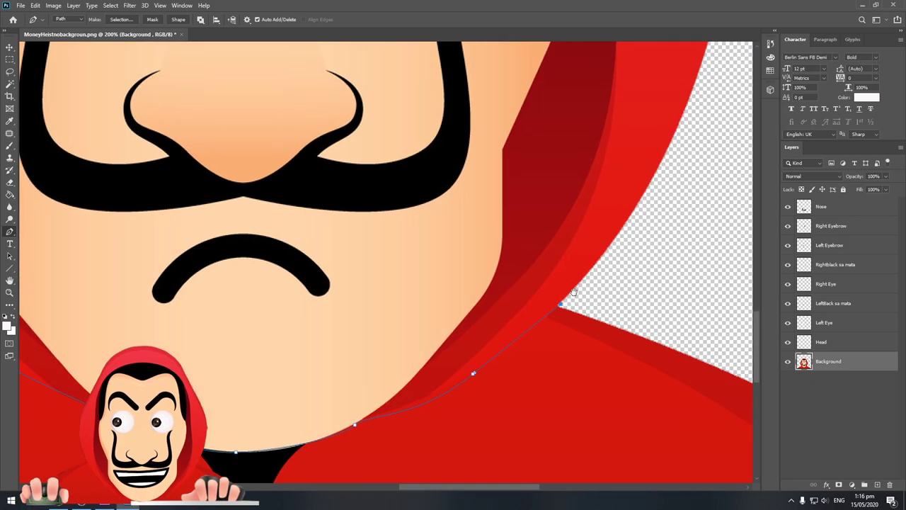
key(z)
alt+click(599, 271)
Close the path around the top of the head back to the left jaw.
alt+click(599, 272)
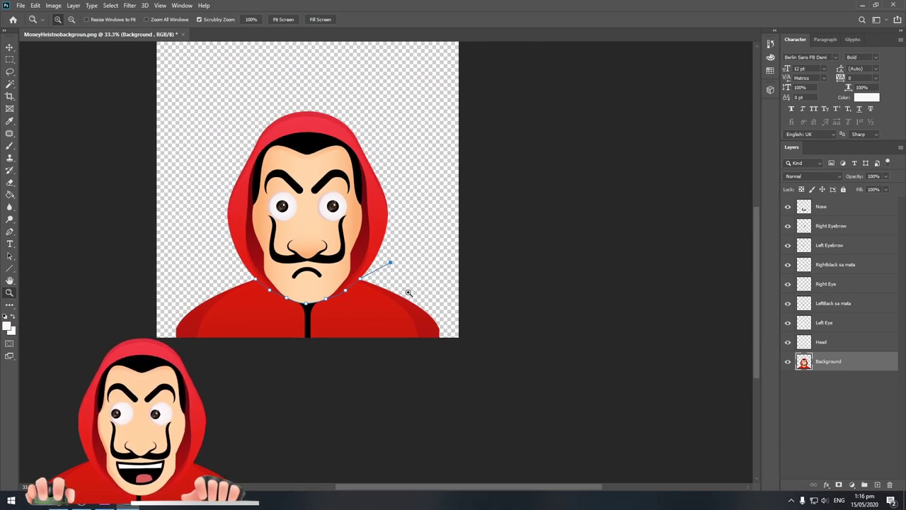
key(p)
click(381, 115)
click(247, 78)
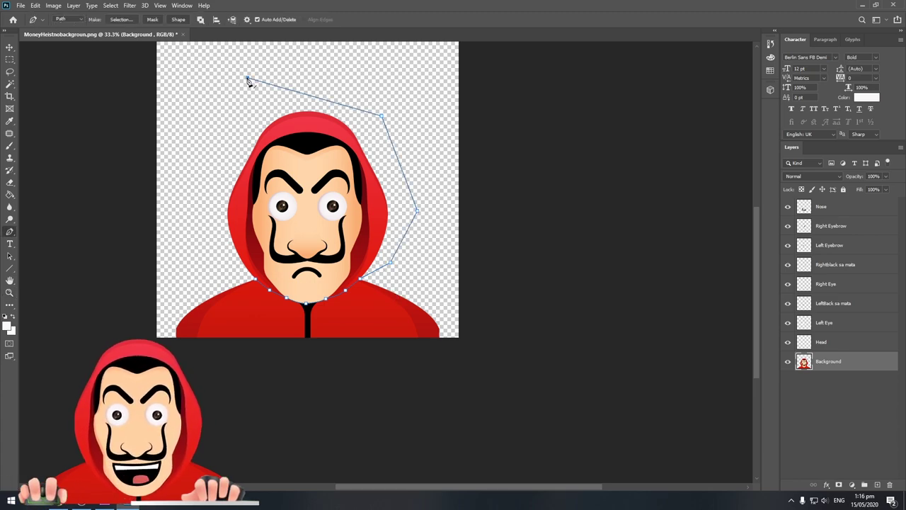
click(191, 188)
click(202, 260)
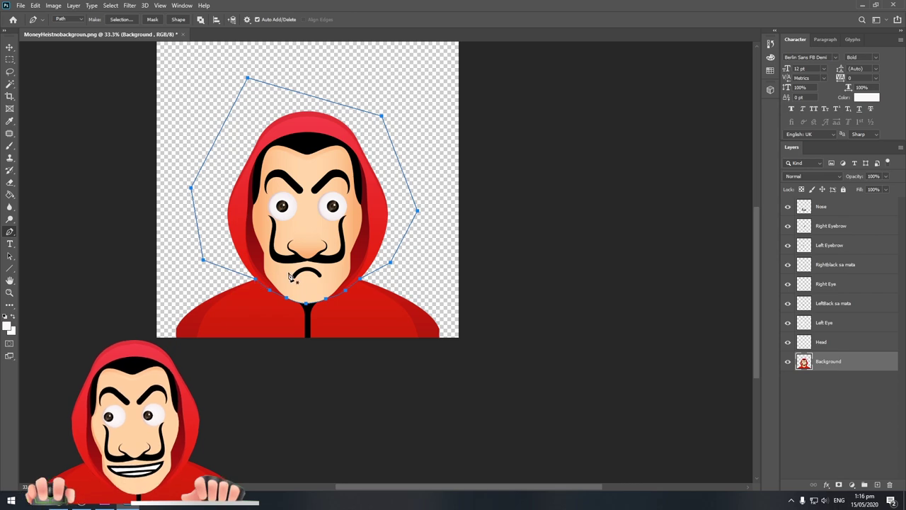
scroll(289, 276, left, 2)
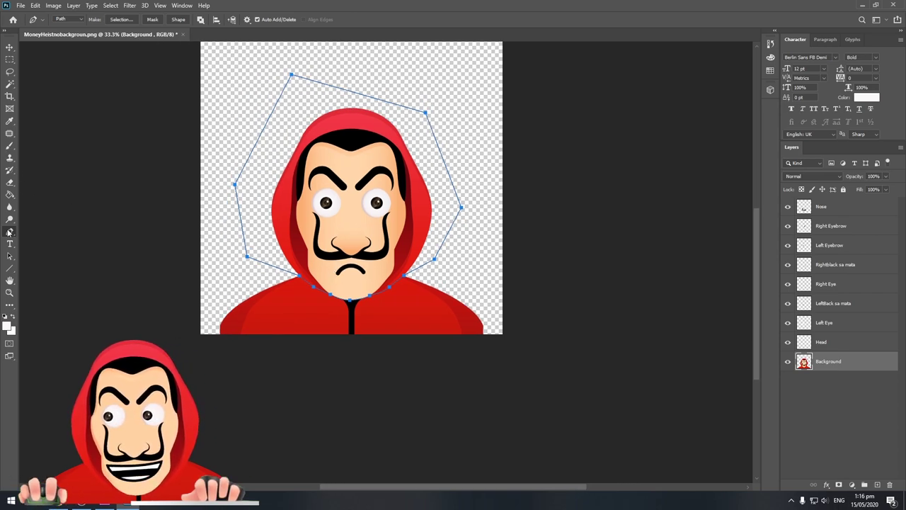
Convert the closed path into a selection with 0-pixel feather, then view the head at 50%.
right_click(360, 190)
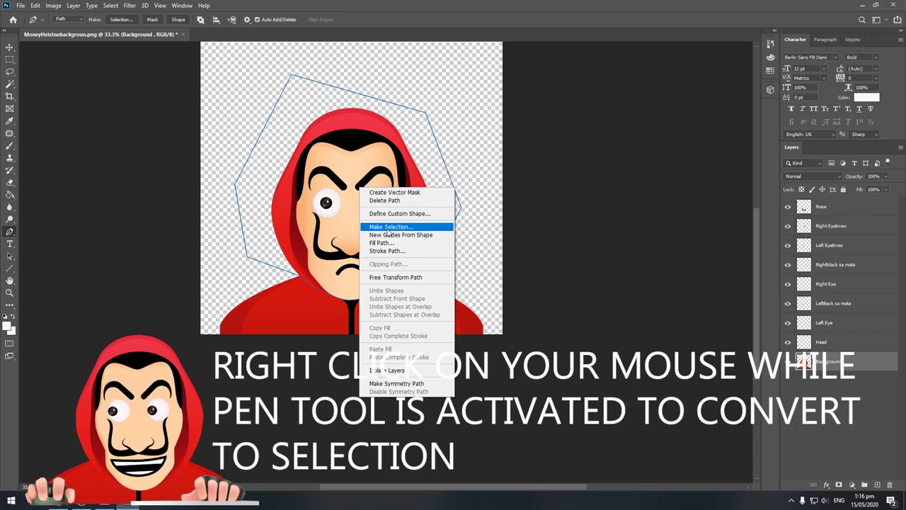
right_click(337, 172)
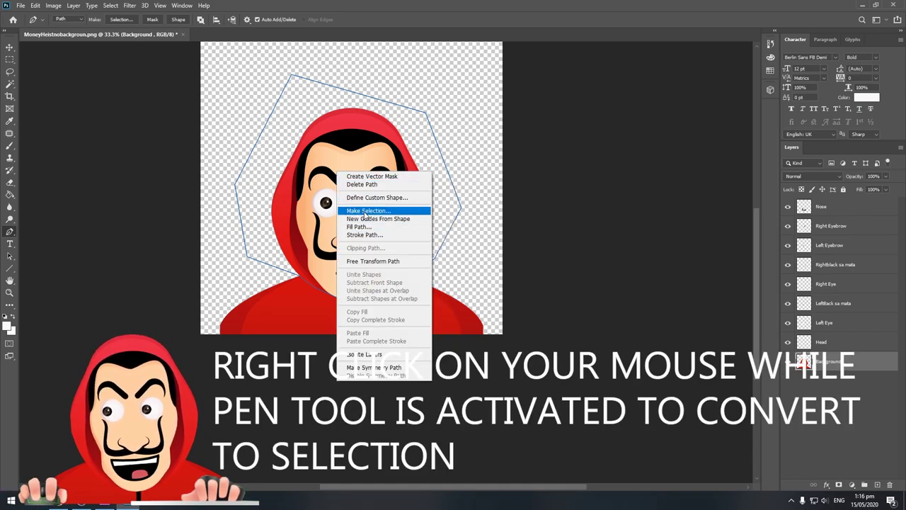
click(366, 210)
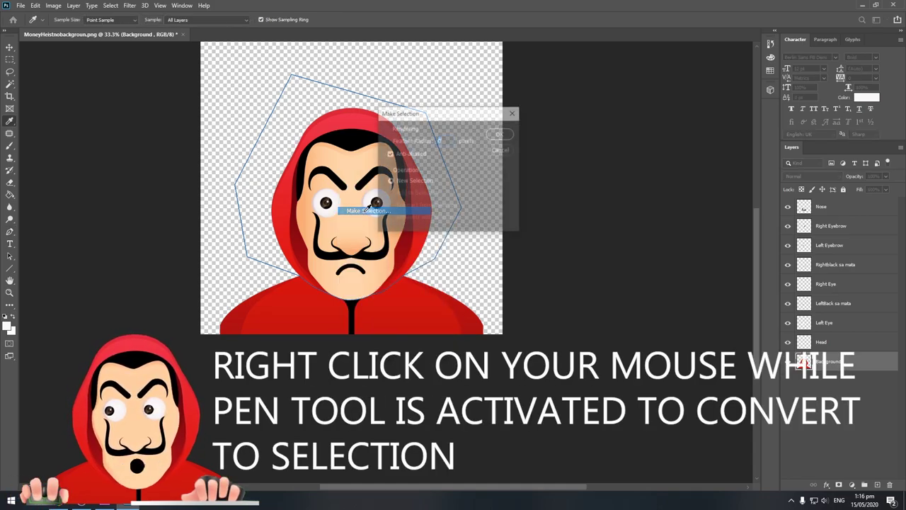
click(500, 134)
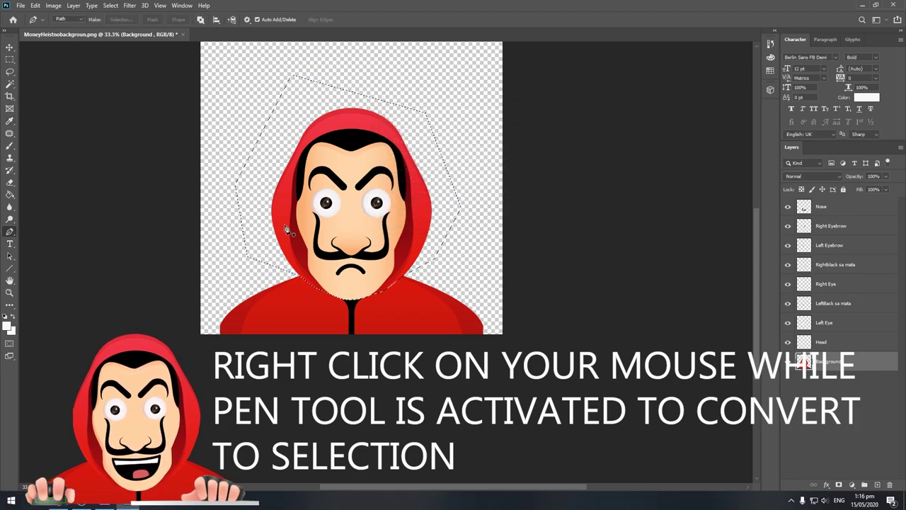
key(z)
click(429, 255)
drag(404, 255, 468, 349)
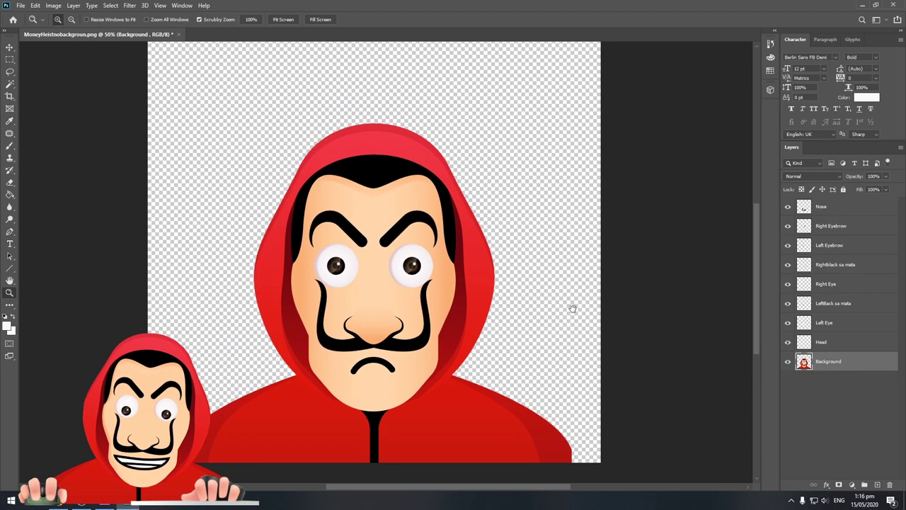
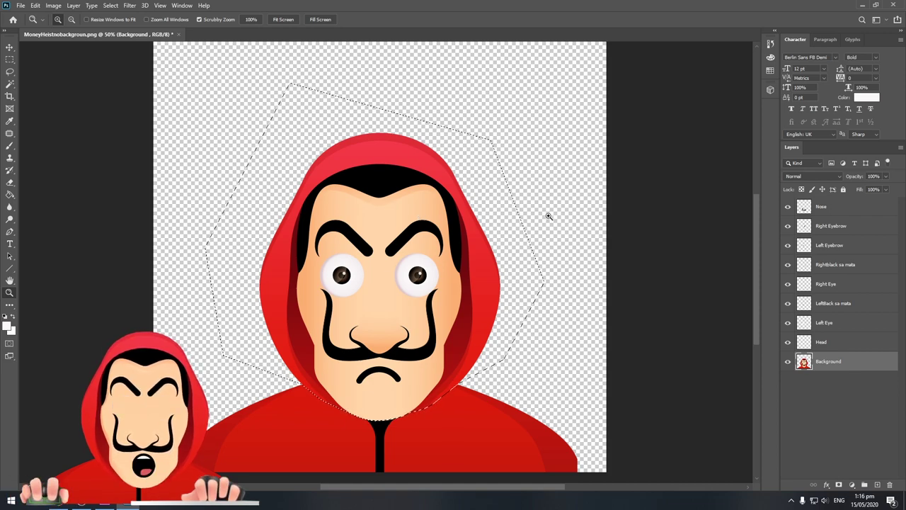
Paste the cut-out head into the Head layer, redoing a misplaced first paste.
click(825, 346)
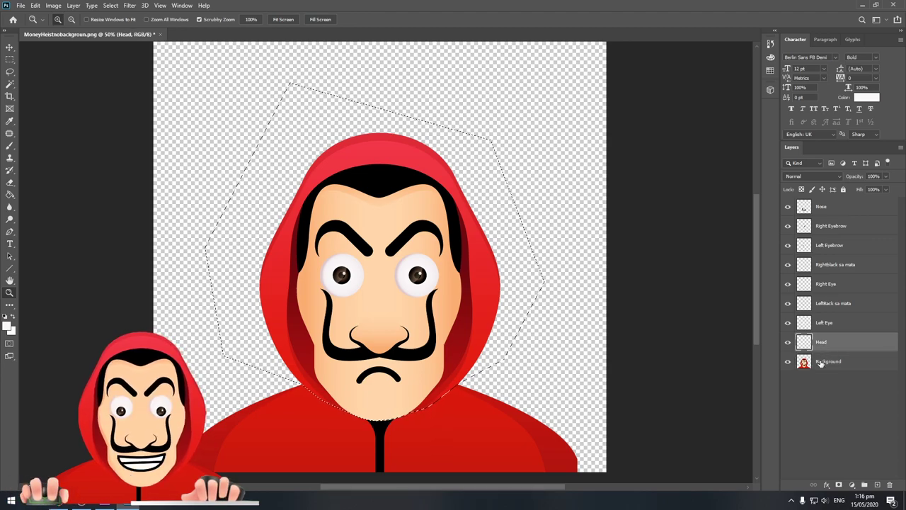
key(ctrl+v)
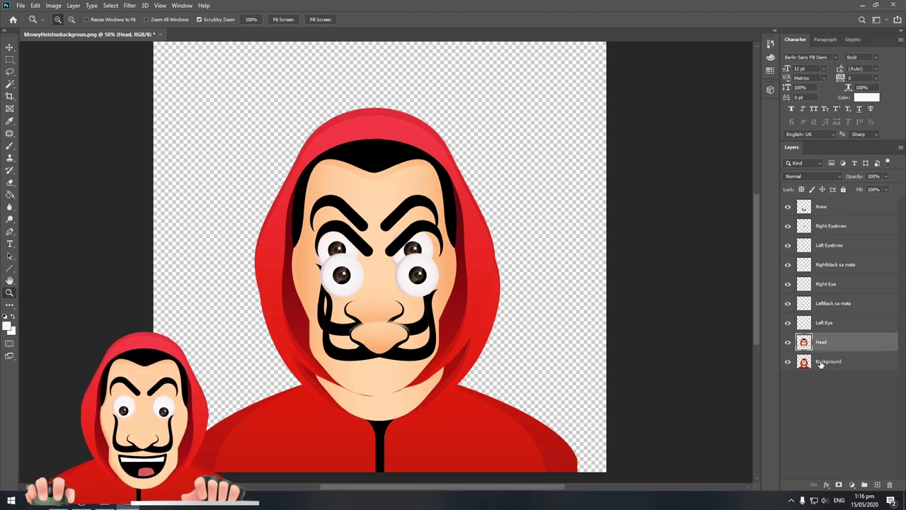
key(ctrl+z)
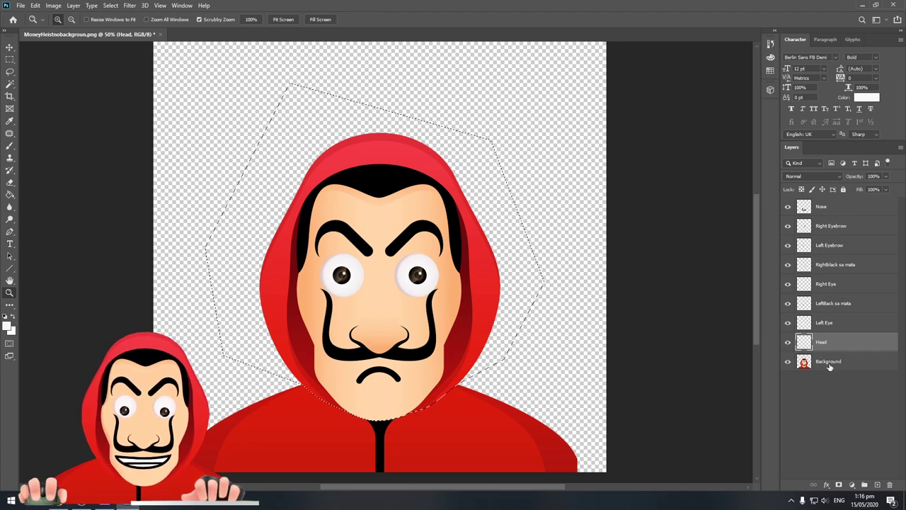
key(ctrl+v)
Move the pasted head down so it sits exactly over the original face.
key(ctrl+t)
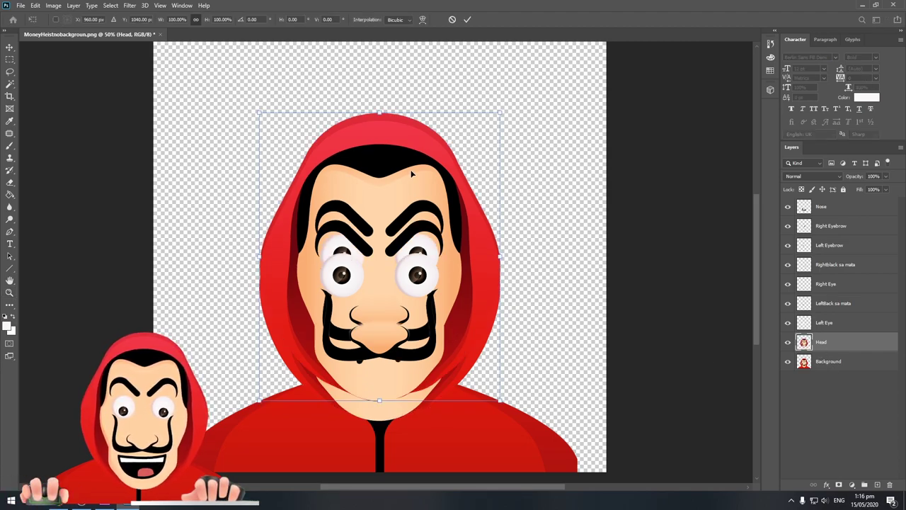
drag(462, 267, 462, 298)
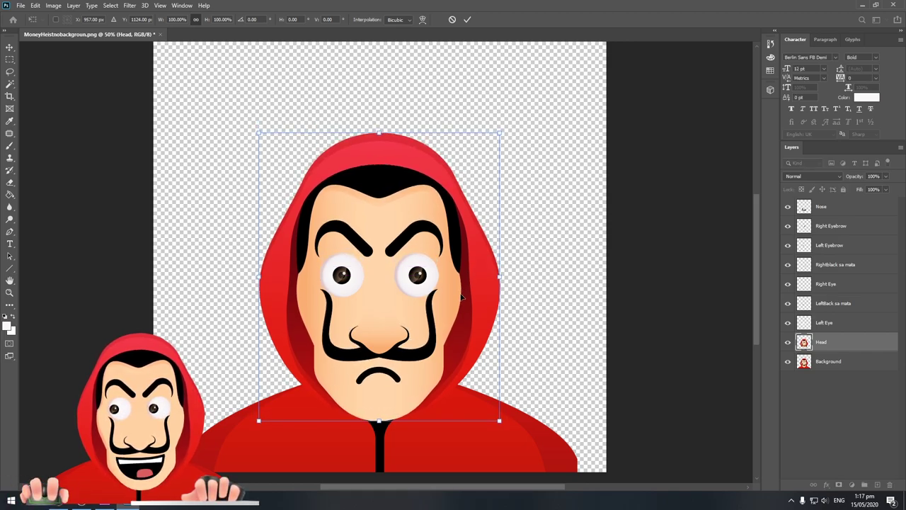
key(Return)
key(z)
key(ctrl+t)
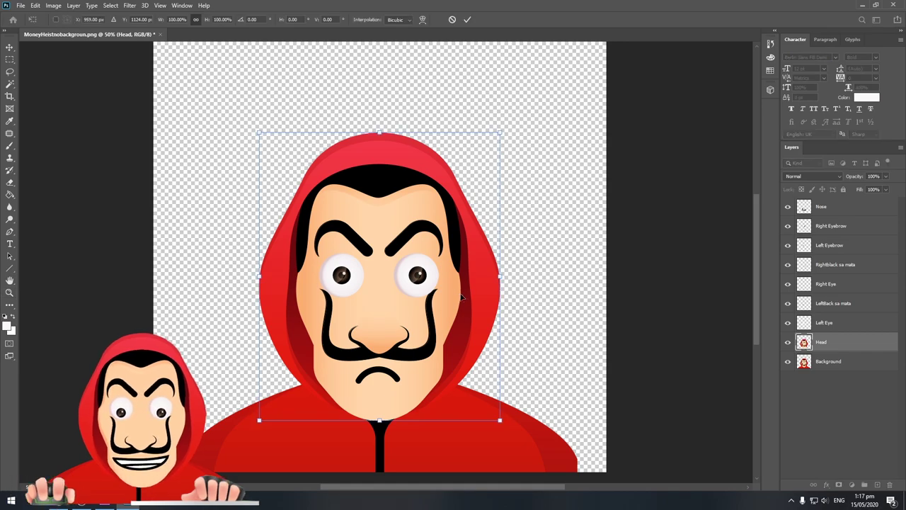
key(Return)
click(460, 294)
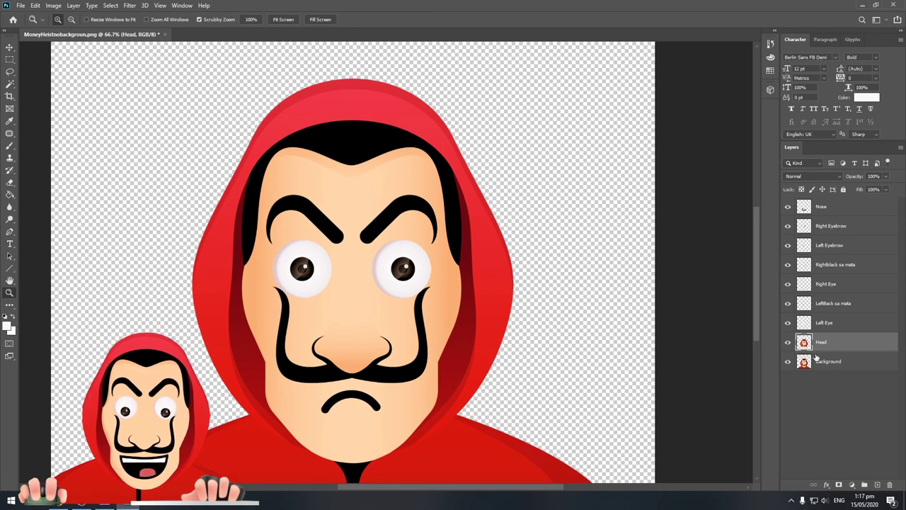
Hide the Background layer and zoom in on the head.
click(788, 361)
alt+click(435, 347)
alt+click(435, 346)
alt+click(435, 344)
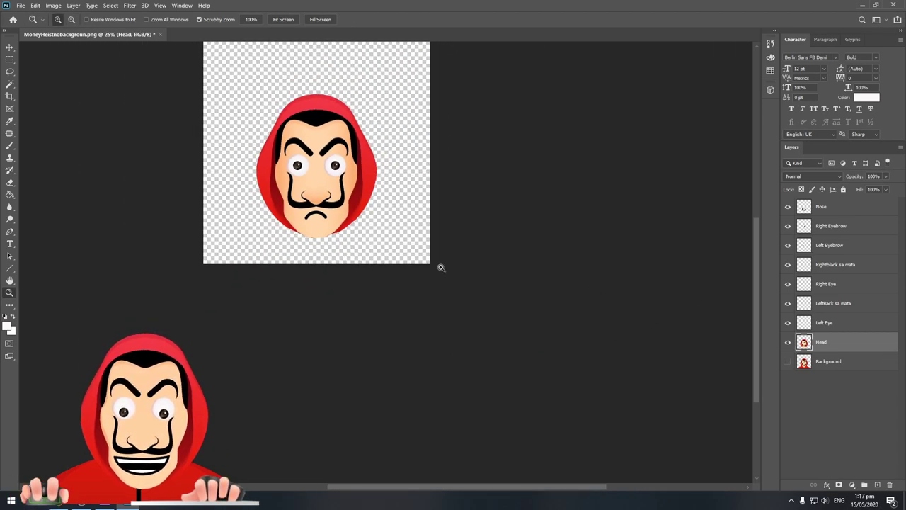
click(217, 155)
click(397, 269)
click(418, 298)
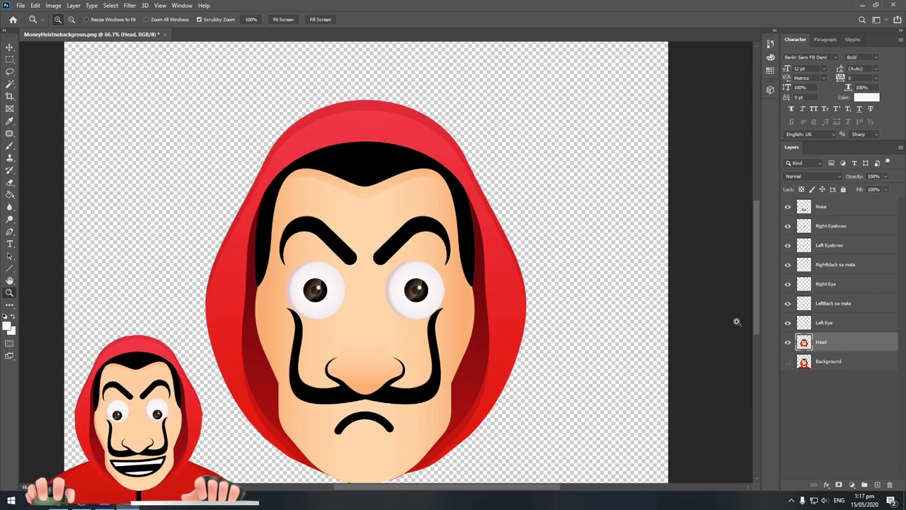
Hide the eye, eyebrow and nose layers, then bring the eye layers back.
click(788, 323)
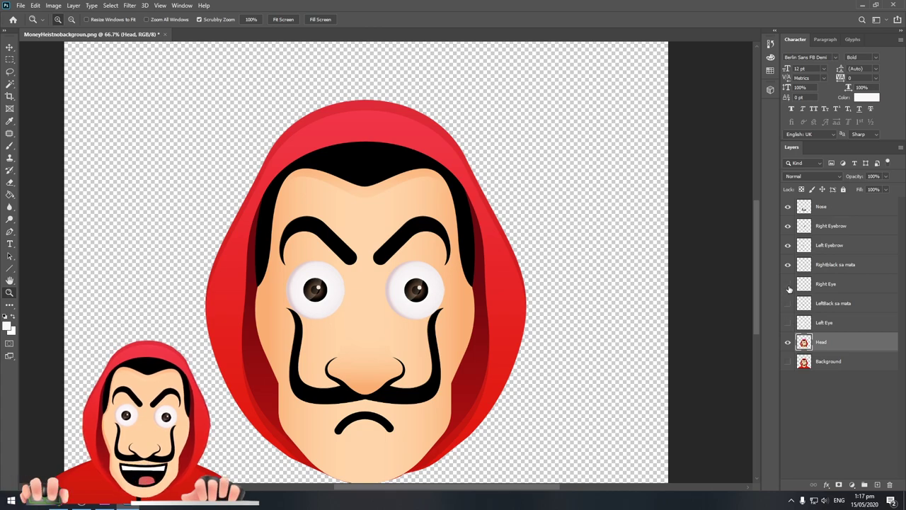
click(788, 264)
click(788, 245)
click(789, 226)
click(788, 207)
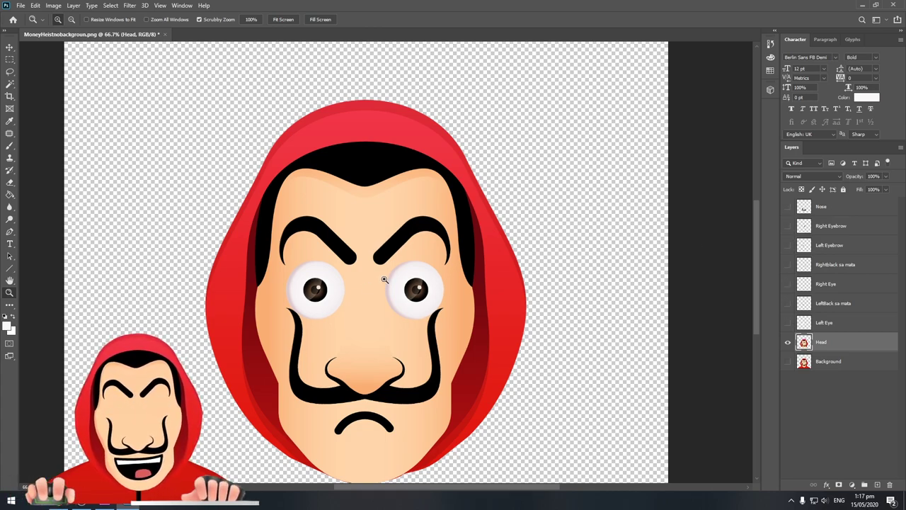
click(788, 323)
click(789, 303)
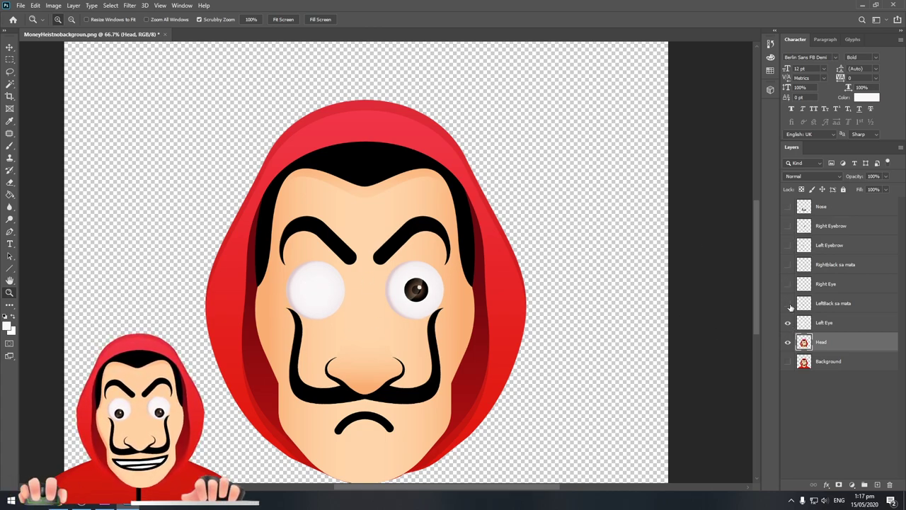
click(788, 284)
click(788, 265)
click(788, 226)
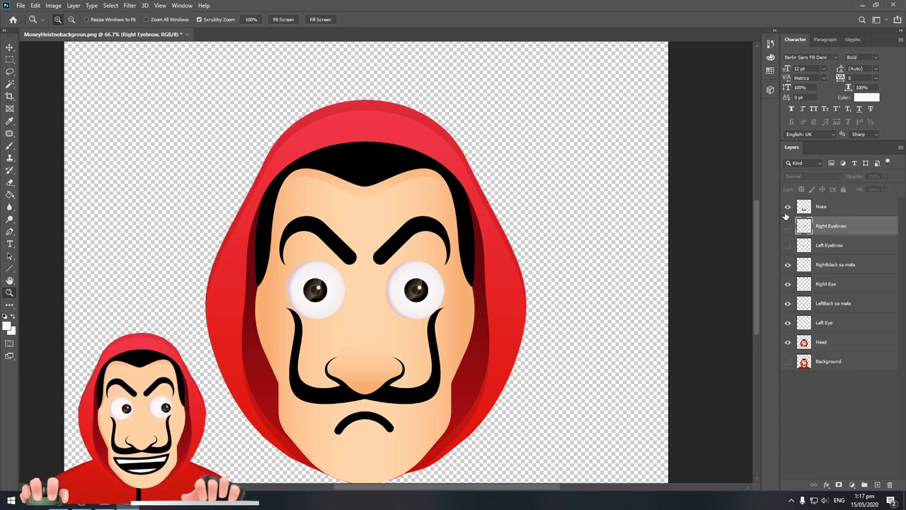
With Head selected, hide all eye, eyebrow and nose layers and zoom to the mouth.
click(821, 342)
scroll(428, 341, up, 1)
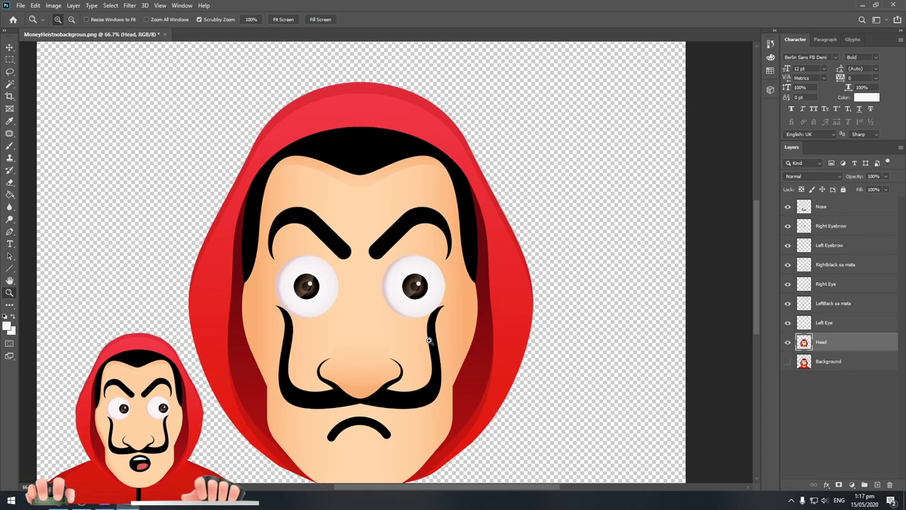
click(428, 341)
drag(782, 324, 788, 206)
drag(349, 287, 432, 238)
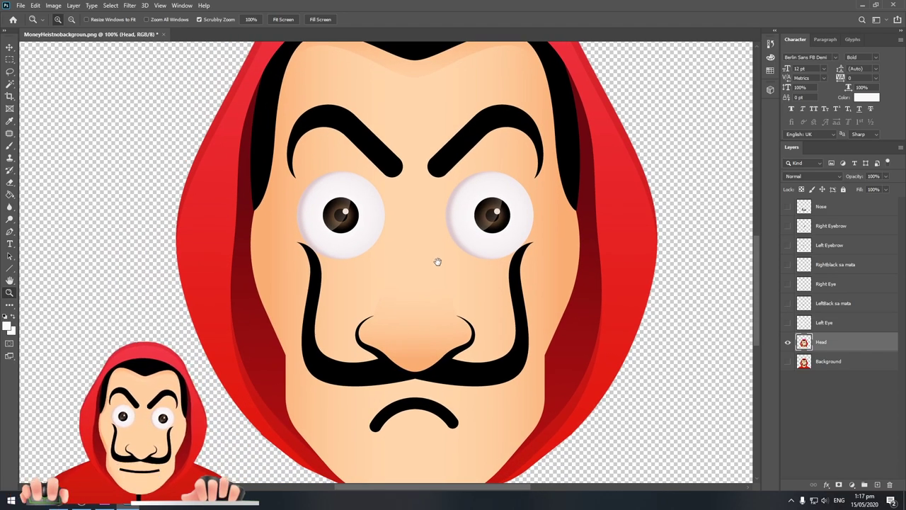
drag(464, 410, 439, 326)
click(438, 314)
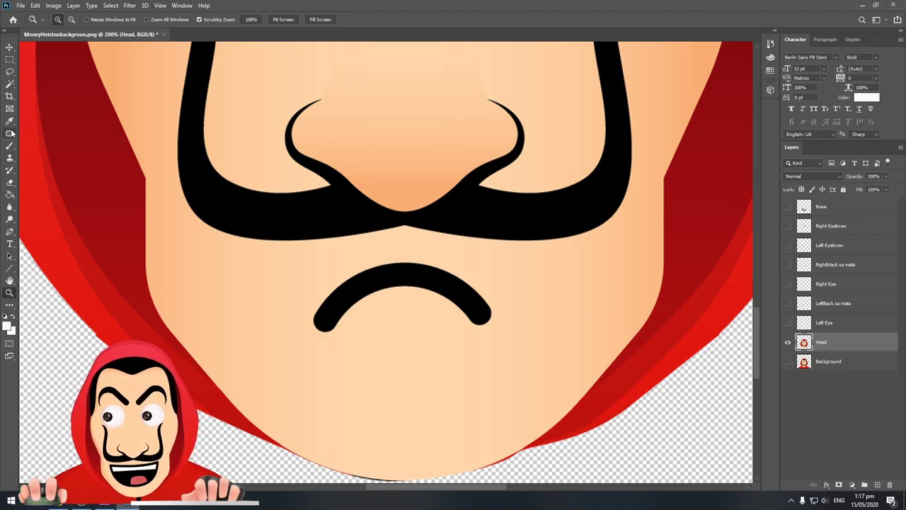
Start outlining the mouth with the Patch tool, then cancel the outline.
click(9, 134)
click(47, 150)
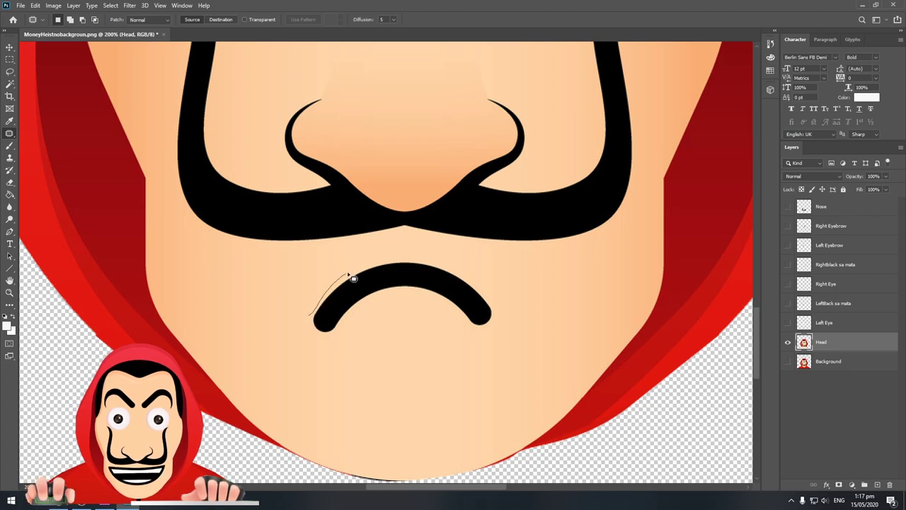
drag(349, 274, 364, 267)
click(395, 289)
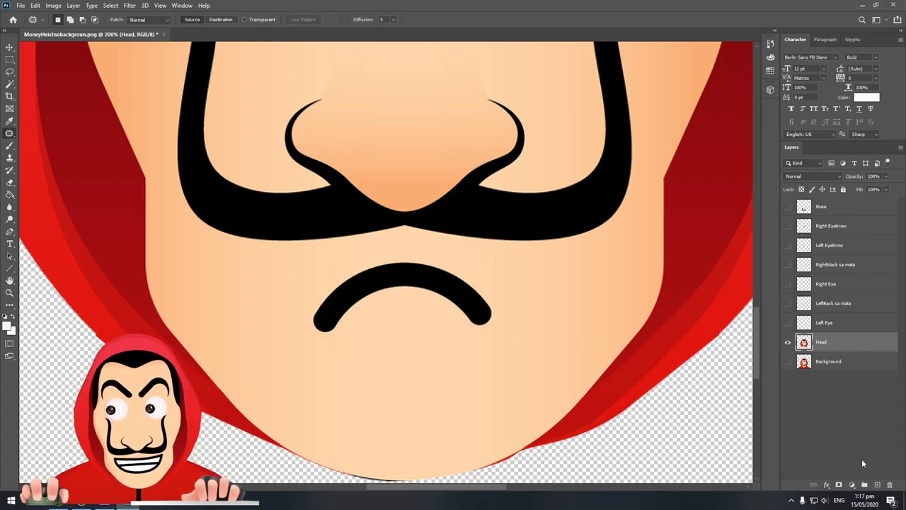
Add a new layer above Head and name it Mouth.
click(878, 484)
double_click(823, 342)
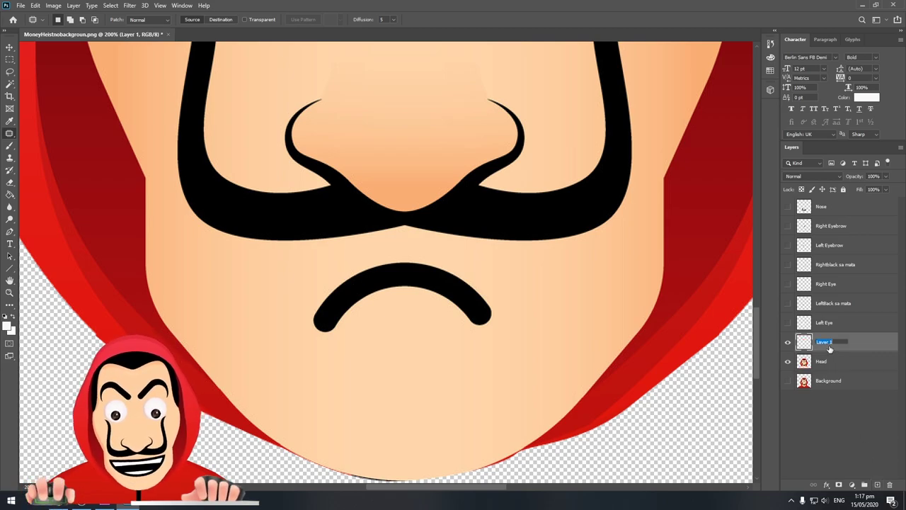
text(Mouth)
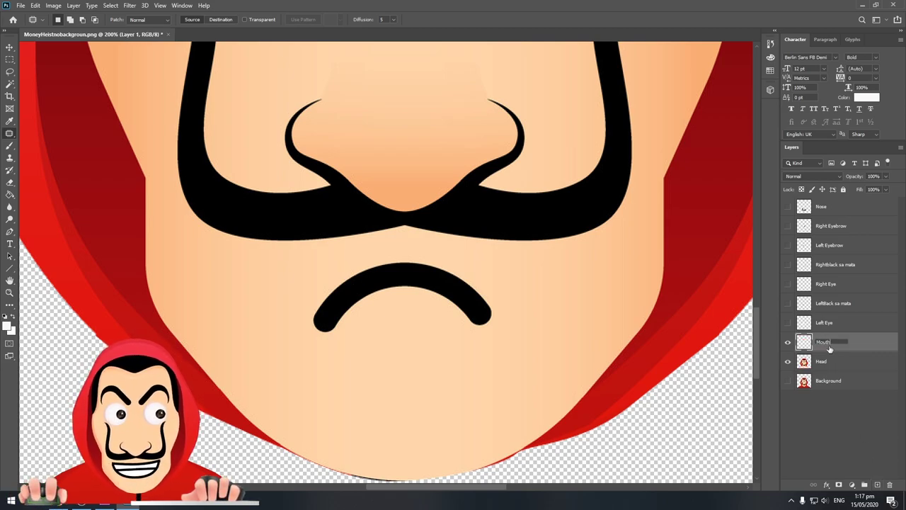
key(Return)
Copy the black mouth shape into Mouth, hide Mouth, and reselect Head.
key(w)
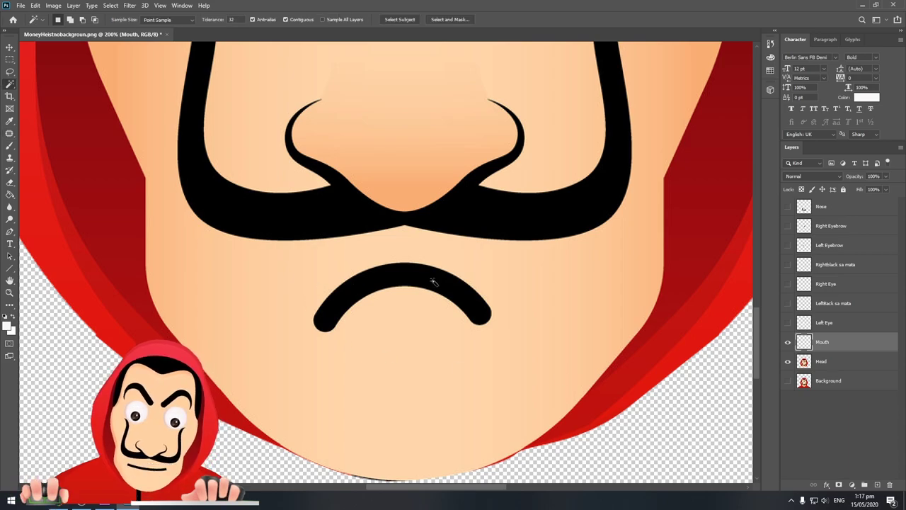
click(837, 361)
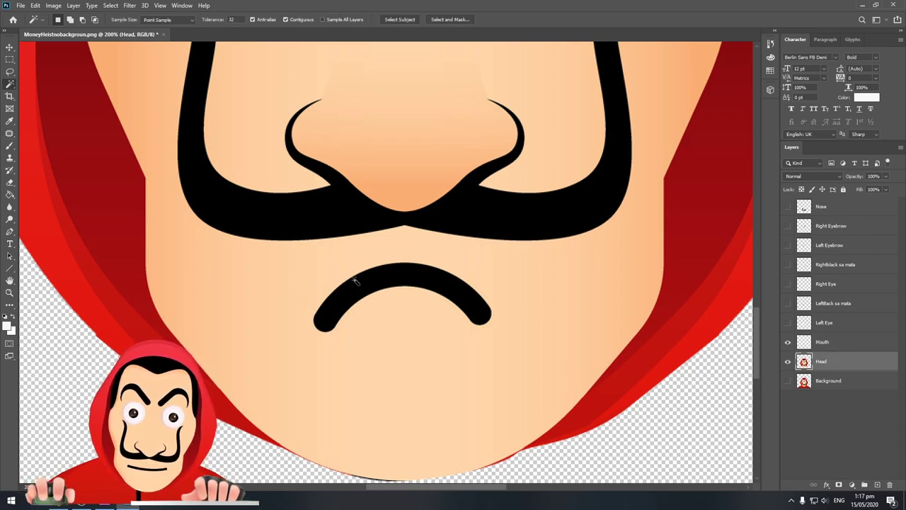
click(410, 289)
click(837, 342)
key(ctrl+d)
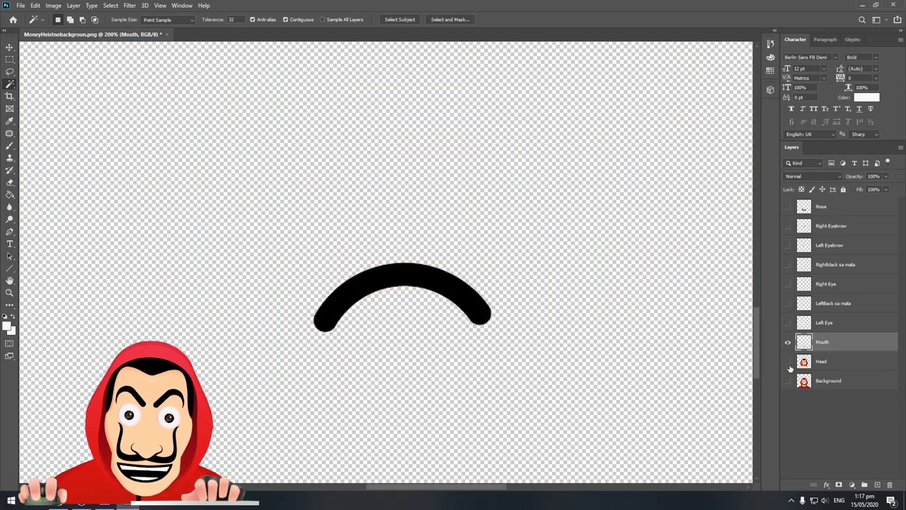
alt+click(789, 362)
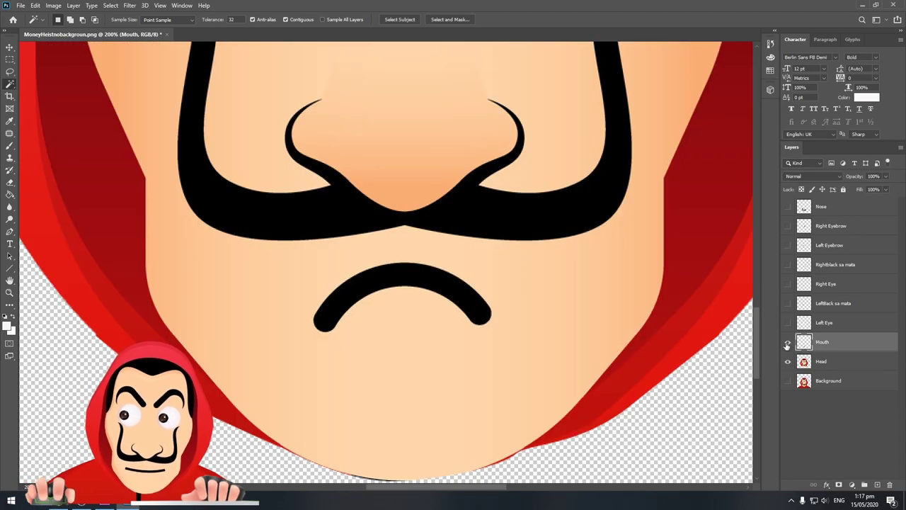
click(820, 363)
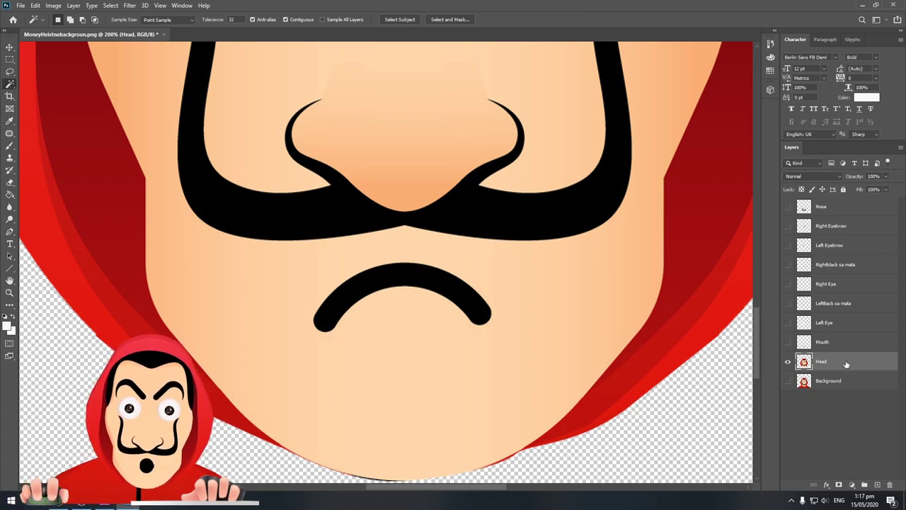
Patch the frowning mouth on Head with clean skin from below it, then deselect.
key(z)
mouse_move(415, 171)
mouse_down()
mouse_move(437, 208)
mouse_move(489, 206)
mouse_up()
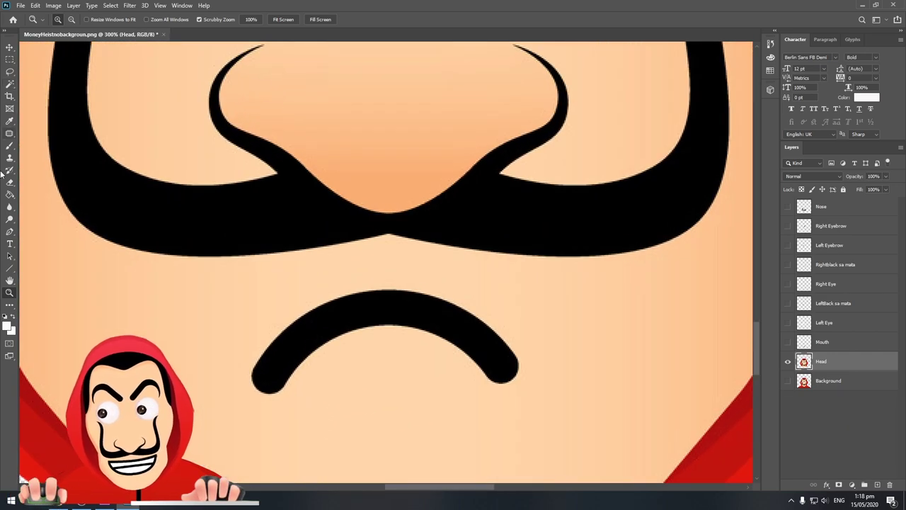
click(9, 135)
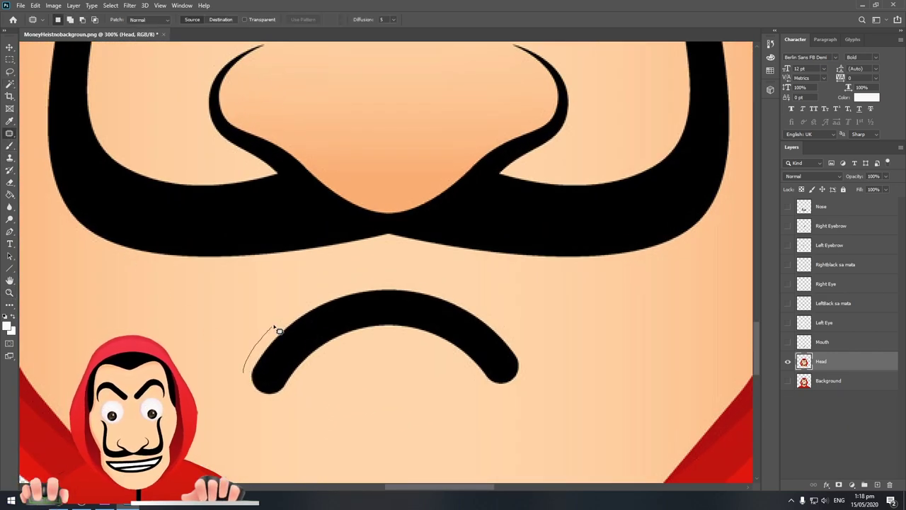
drag(279, 331, 521, 331)
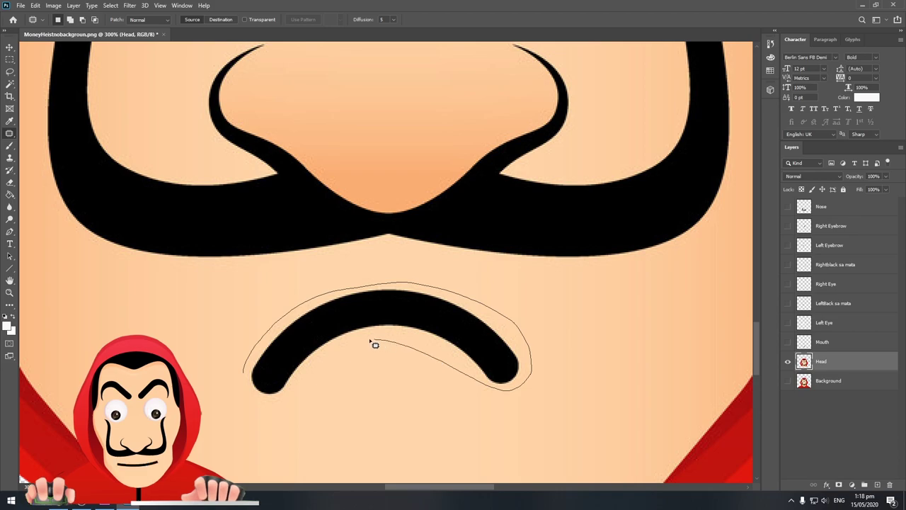
drag(515, 396, 269, 375)
scroll(449, 271, down, 1)
drag(449, 271, 439, 382)
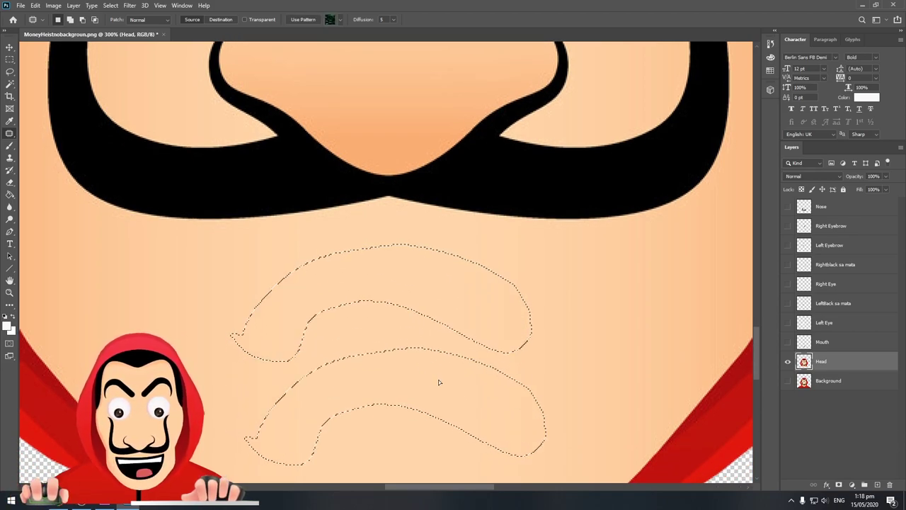
drag(438, 381, 435, 378)
key(ctrl+d)
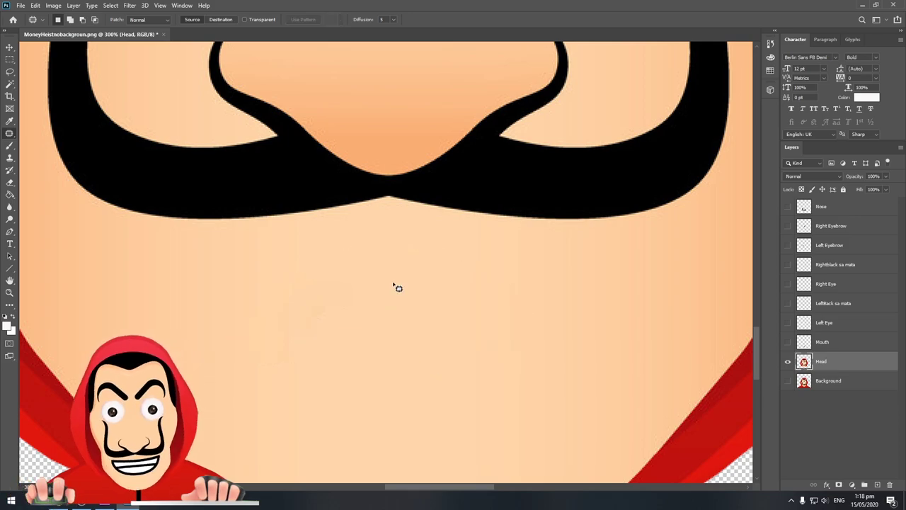
mouse_move(399, 288)
mouse_down()
mouse_move(435, 244)
mouse_move(400, 211)
mouse_move(434, 257)
mouse_up()
key(z)
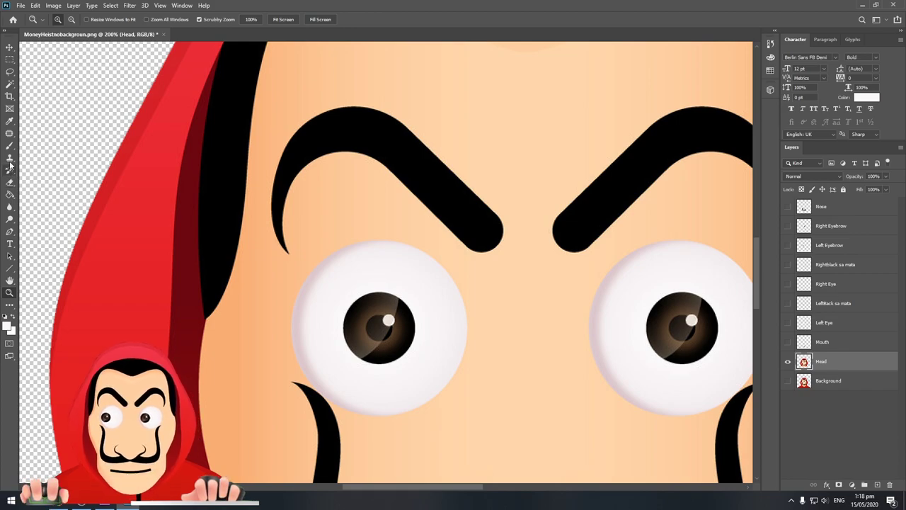
Sample the skin colour and brush out the left eyebrow.
key(b)
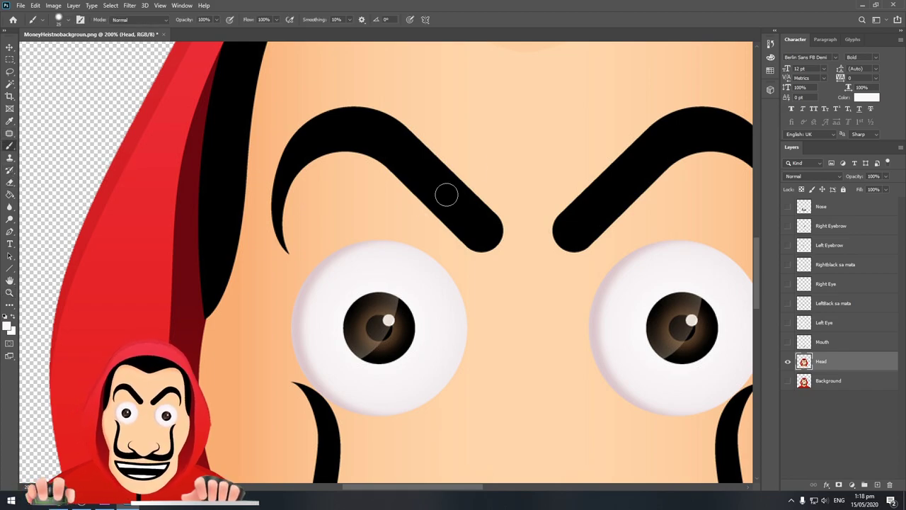
alt+click(473, 167)
mouse_move(496, 232)
mouse_down()
mouse_move(482, 218)
mouse_move(481, 237)
mouse_move(441, 158)
mouse_move(449, 234)
mouse_move(390, 111)
mouse_move(404, 125)
mouse_move(370, 94)
mouse_move(354, 127)
mouse_move(325, 122)
mouse_move(330, 93)
mouse_move(313, 151)
mouse_move(298, 132)
mouse_move(280, 210)
mouse_up()
alt+click(394, 170)
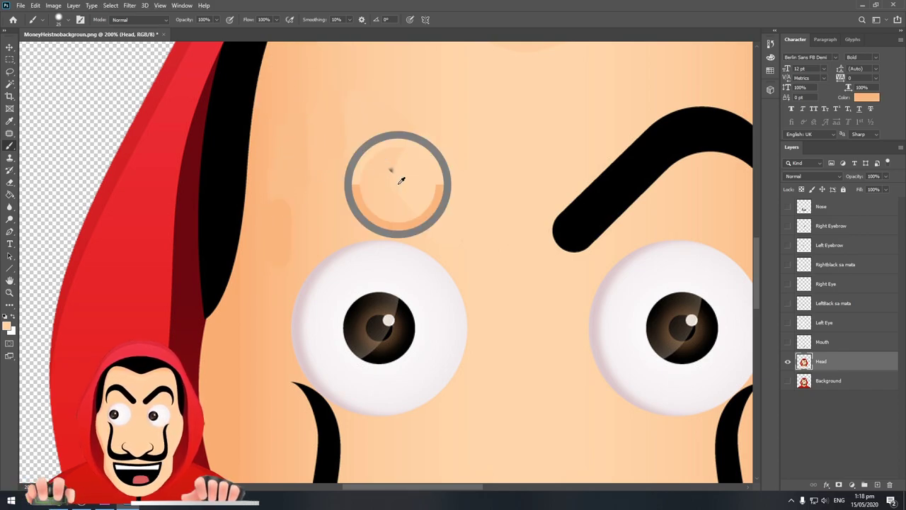
Paint out the right eyebrow in a lighter peach tone, undoing one stray stroke.
drag(476, 226, 409, 205)
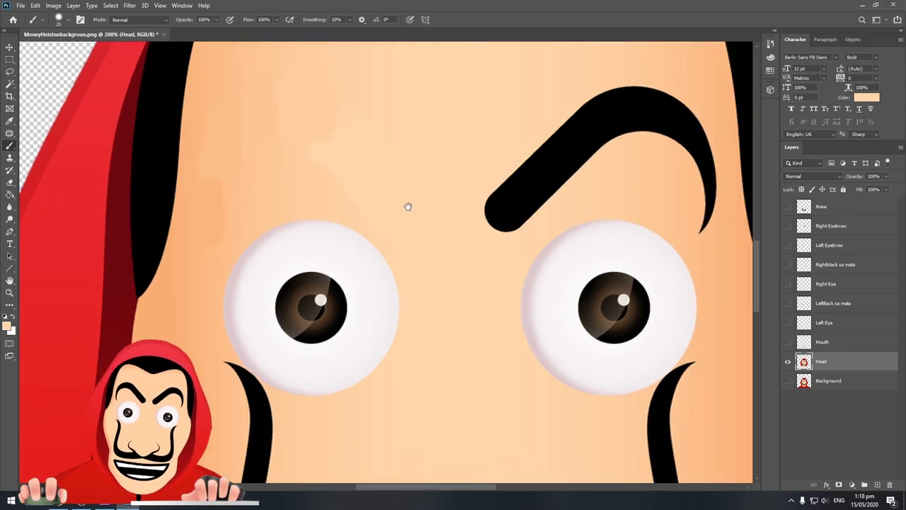
mouse_move(418, 164)
mouse_down()
mouse_move(423, 203)
mouse_move(437, 126)
mouse_move(437, 186)
mouse_move(461, 171)
mouse_move(478, 89)
mouse_move(491, 91)
mouse_move(496, 125)
mouse_up()
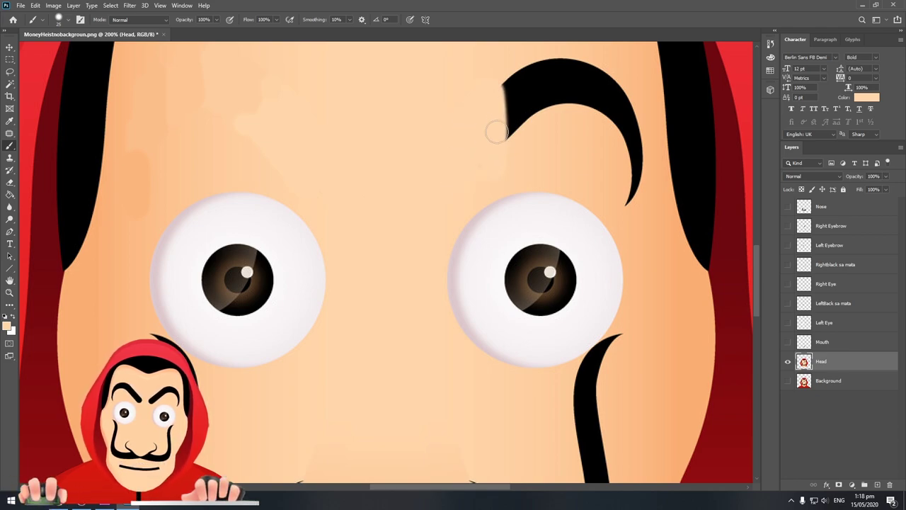
scroll(489, 128, up, 3)
mouse_move(485, 168)
mouse_down()
mouse_move(488, 219)
mouse_move(522, 118)
mouse_move(518, 140)
mouse_move(539, 176)
mouse_move(562, 142)
mouse_move(557, 188)
mouse_move(609, 149)
mouse_move(590, 208)
mouse_move(604, 176)
mouse_move(610, 203)
mouse_up()
key(ctrl+z)
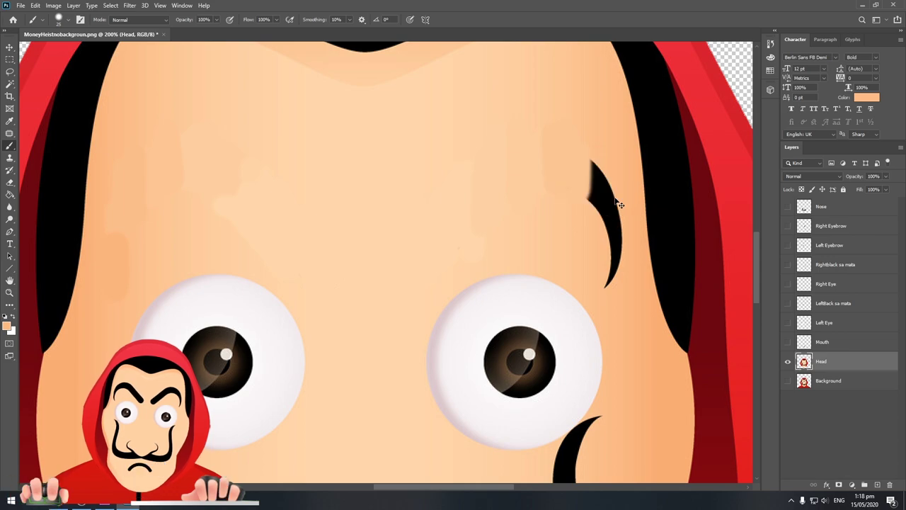
mouse_move(605, 143)
mouse_down()
mouse_move(593, 205)
mouse_move(607, 192)
mouse_move(613, 272)
mouse_up()
drag(242, 279, 293, 269)
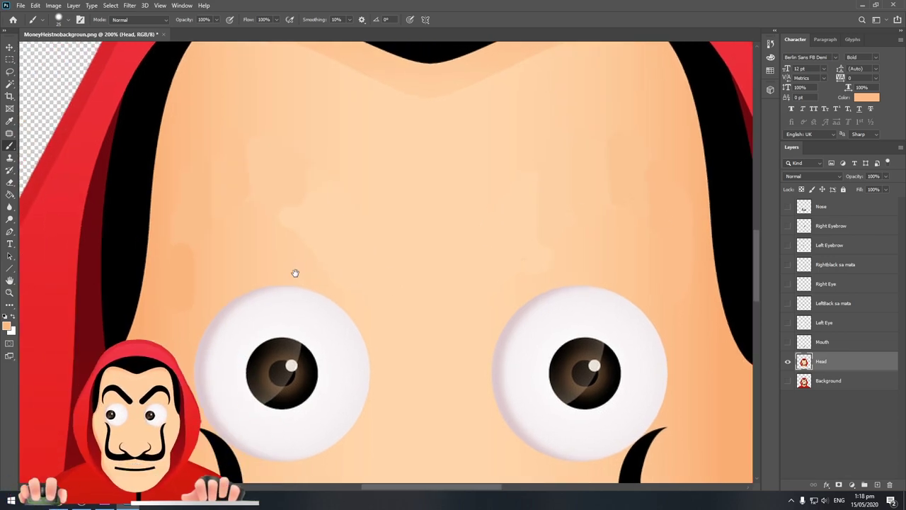
click(11, 134)
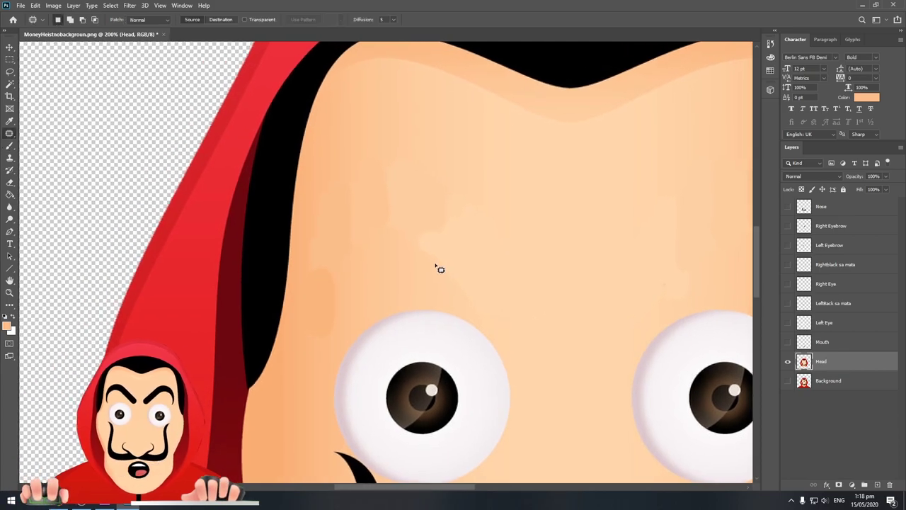
Patch the first blotchy eyebrow area with clean surrounding skin.
drag(410, 236, 487, 322)
mouse_move(514, 229)
mouse_down()
mouse_move(417, 157)
mouse_move(332, 182)
mouse_up()
drag(306, 238, 408, 237)
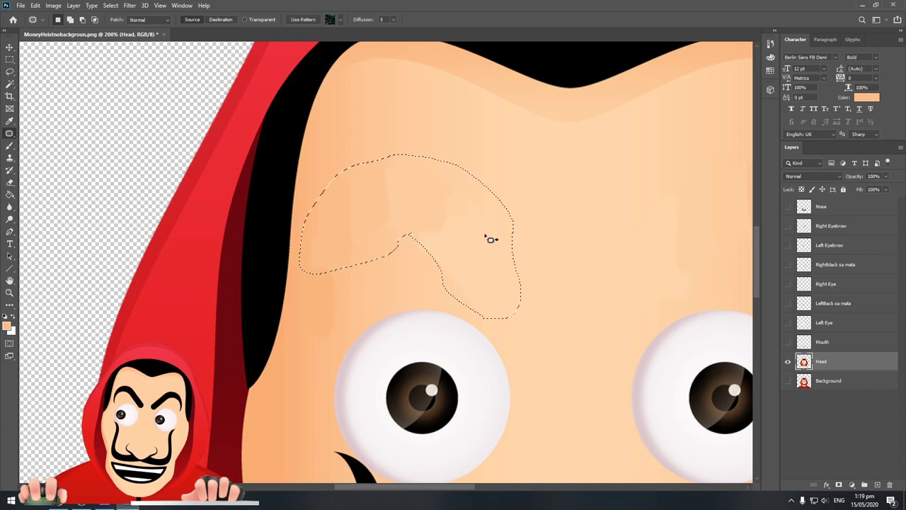
mouse_move(490, 238)
mouse_down()
mouse_move(639, 203)
mouse_move(696, 202)
mouse_move(411, 206)
mouse_up()
key(ctrl+d)
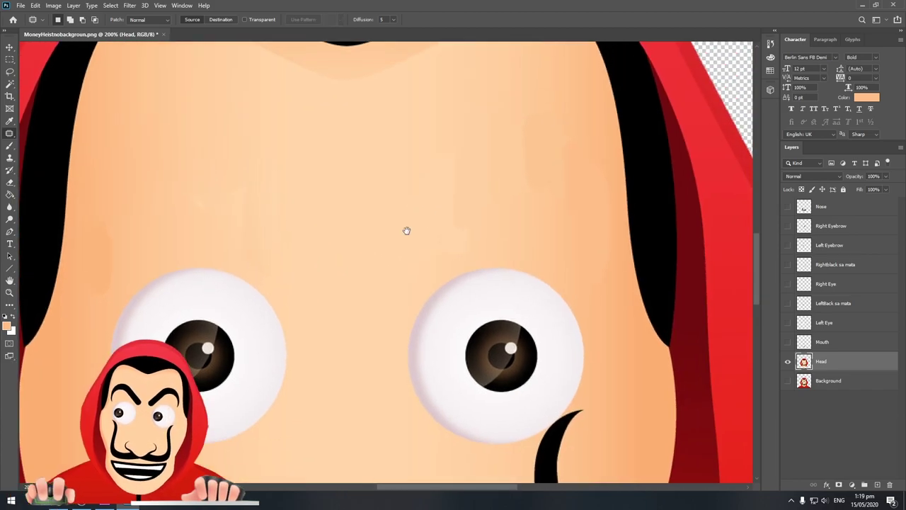
Patch the second eyebrow area with smooth forehead skin, then zoom in on both eyes.
drag(485, 217, 486, 243)
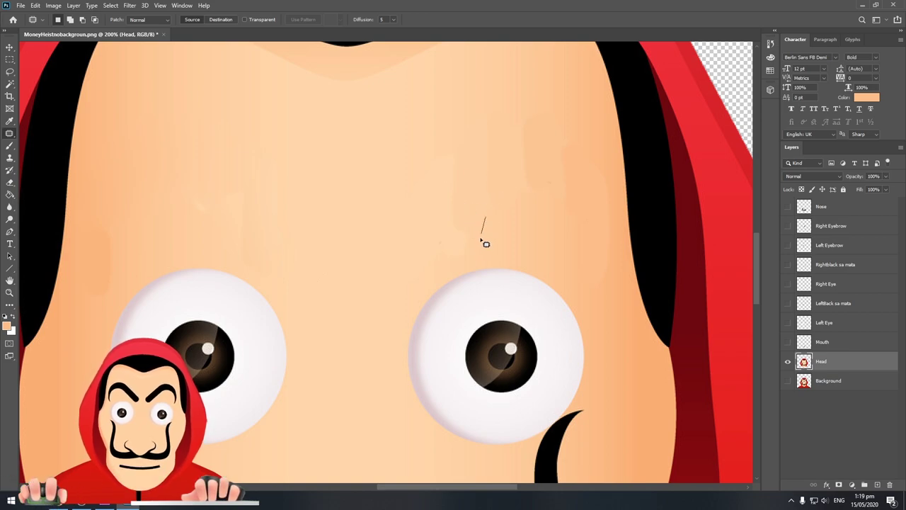
mouse_move(407, 242)
mouse_down()
mouse_move(455, 137)
mouse_move(587, 139)
mouse_up()
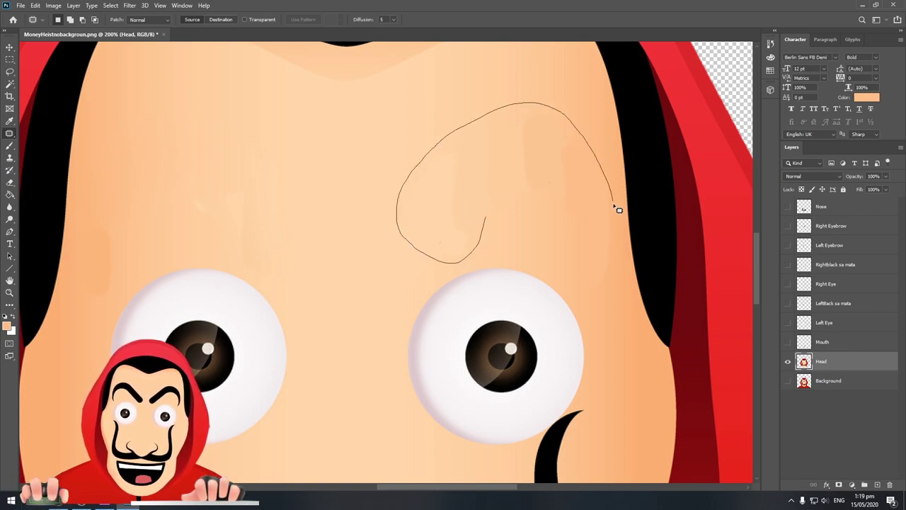
drag(619, 209, 486, 219)
mouse_move(486, 182)
mouse_down()
mouse_move(270, 160)
mouse_move(298, 143)
mouse_up()
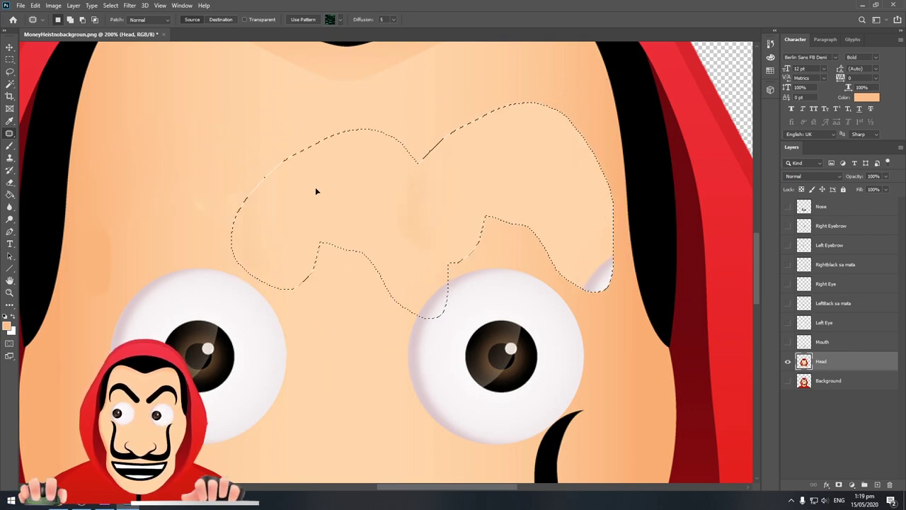
drag(324, 270, 263, 162)
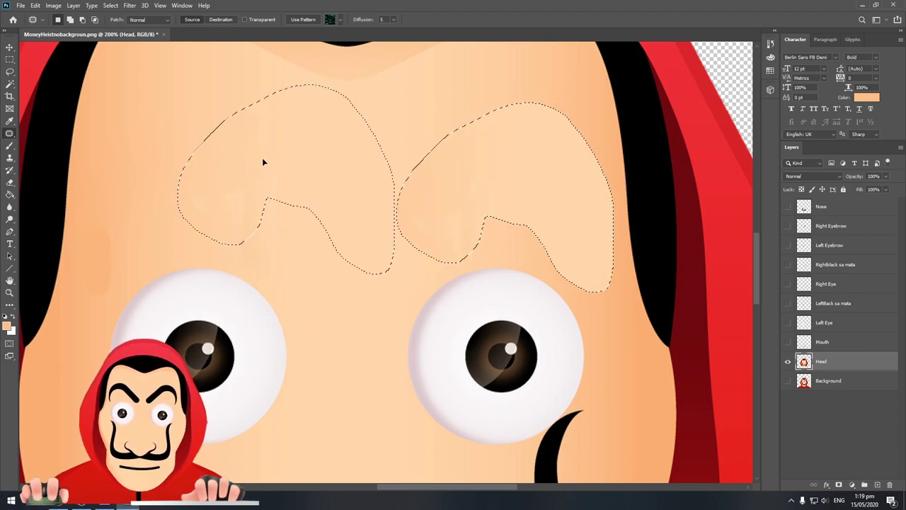
key(ctrl+d)
key(z)
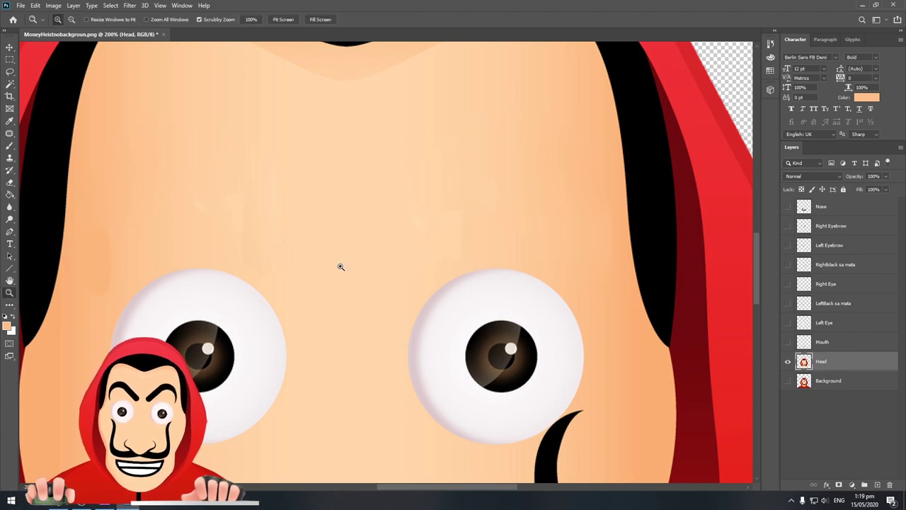
alt+click(339, 263)
click(291, 257)
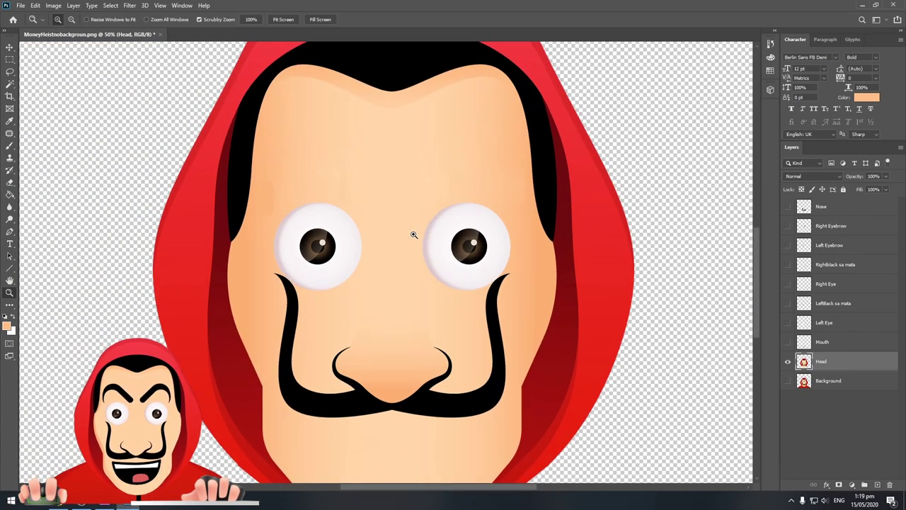
click(415, 233)
drag(189, 233, 308, 181)
Sample a lighter skin tone and paint out the left eye, enlarging the brush.
key(b)
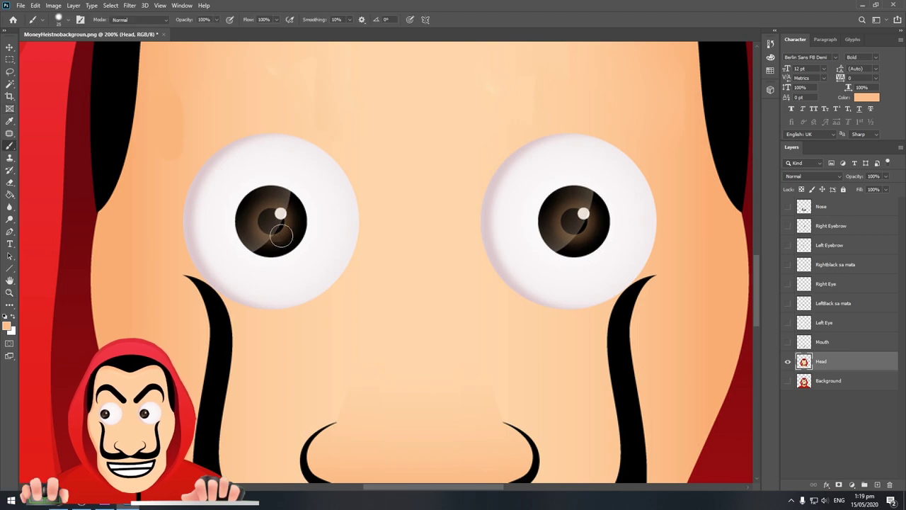
alt+click(346, 182)
mouse_move(347, 182)
mouse_down()
mouse_move(337, 253)
mouse_move(323, 273)
mouse_up()
drag(320, 150, 320, 293)
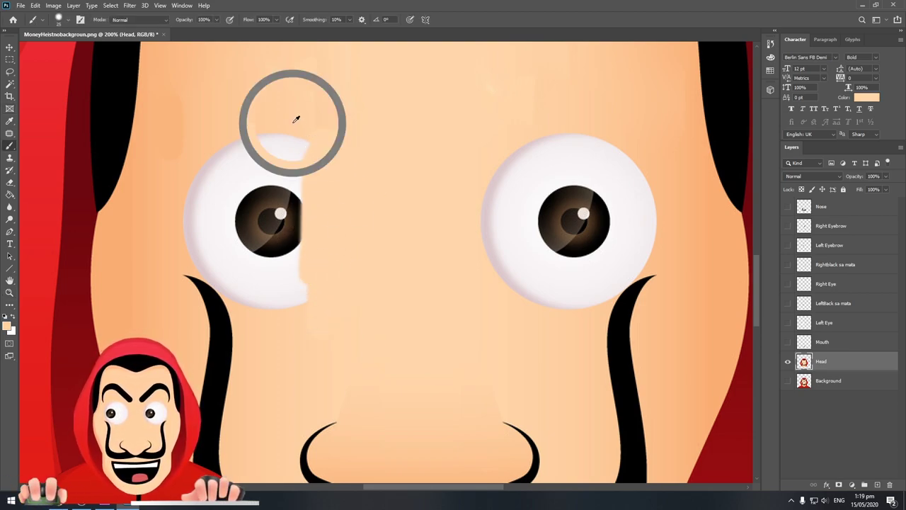
drag(289, 121, 300, 299)
drag(291, 141, 274, 259)
drag(271, 304, 279, 149)
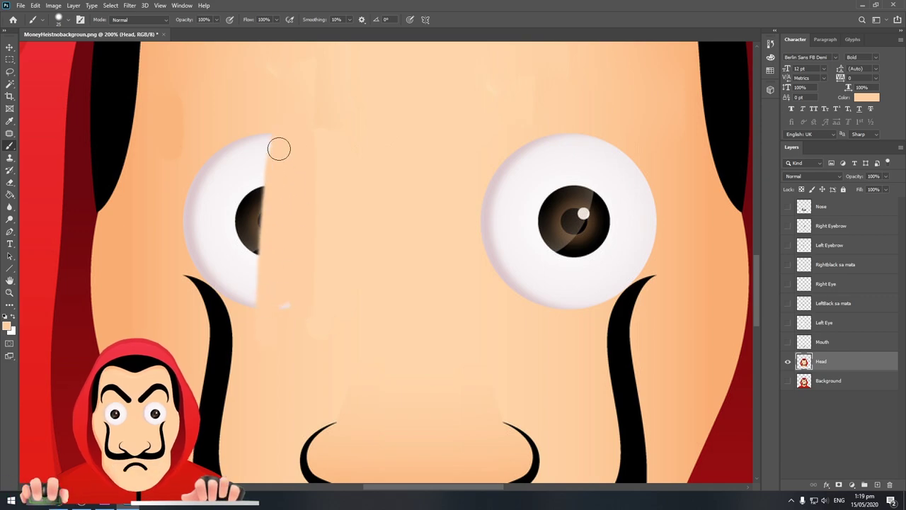
key(bracketright)
key(bracketright)
key(bracketright)
key(bracketright)
key(bracketright)
key(bracketright)
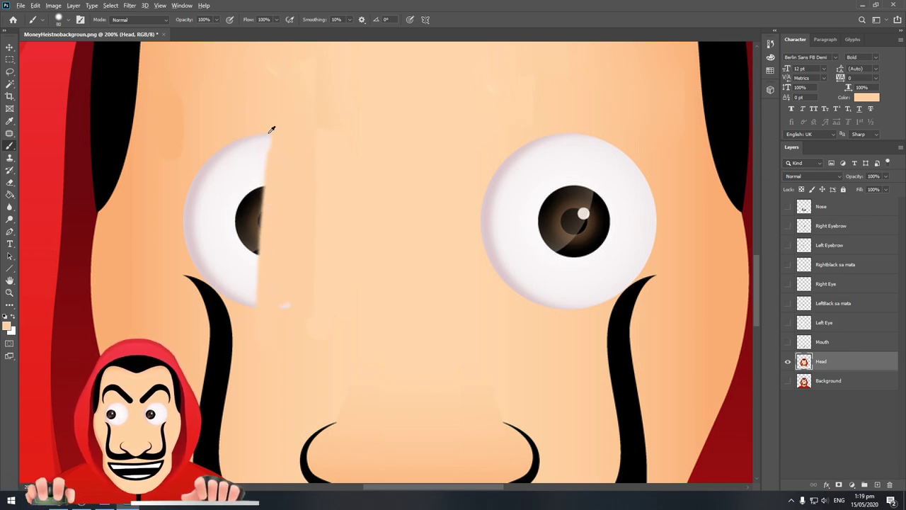
mouse_move(256, 126)
mouse_down()
mouse_move(283, 314)
mouse_move(239, 162)
mouse_move(201, 205)
mouse_move(231, 250)
mouse_up()
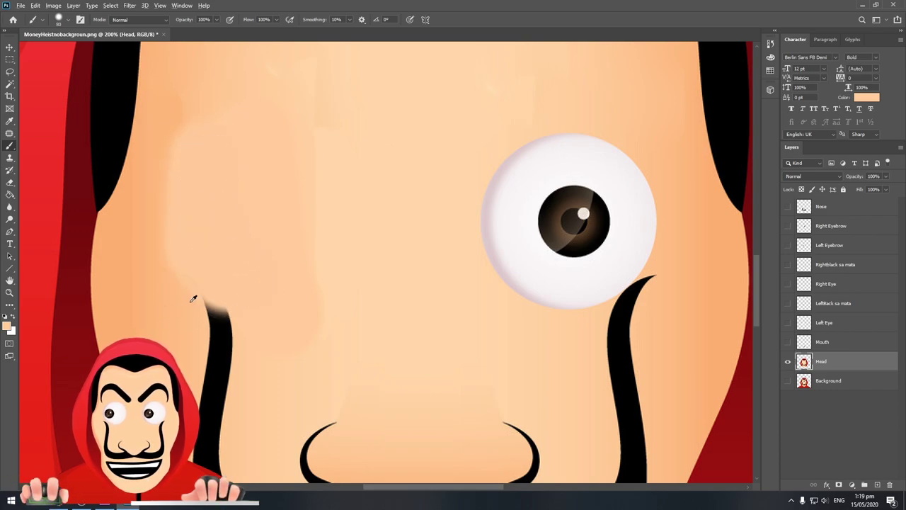
Paint the moustache over with skin colour.
mouse_move(195, 300)
mouse_down()
mouse_move(233, 311)
mouse_move(255, 354)
mouse_up()
mouse_move(257, 395)
mouse_down()
mouse_move(227, 404)
mouse_move(226, 380)
mouse_move(244, 355)
mouse_move(247, 424)
mouse_move(284, 364)
mouse_move(299, 431)
mouse_move(317, 323)
mouse_move(335, 356)
mouse_move(347, 431)
mouse_up()
scroll(233, 381, down, 2)
scroll(253, 370, down, 3)
scroll(253, 370, down, 2)
mouse_move(378, 393)
mouse_down()
mouse_move(425, 417)
mouse_move(438, 397)
mouse_move(466, 409)
mouse_move(491, 376)
mouse_move(486, 314)
mouse_move(520, 347)
mouse_move(516, 431)
mouse_up()
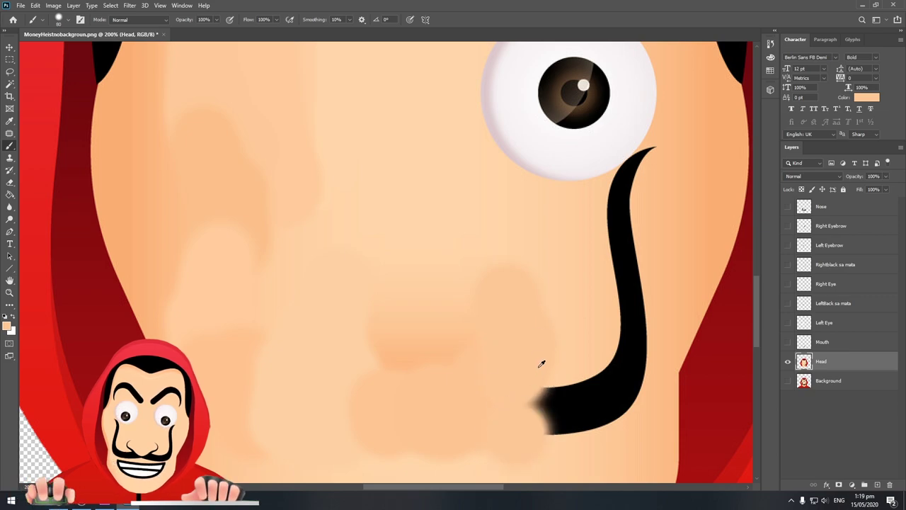
mouse_move(540, 361)
mouse_down()
mouse_move(520, 439)
mouse_move(568, 406)
mouse_move(601, 404)
mouse_move(587, 337)
mouse_move(627, 371)
mouse_move(630, 417)
mouse_move(664, 271)
mouse_move(625, 280)
mouse_move(606, 233)
mouse_move(627, 206)
mouse_up()
scroll(626, 205, up, 4)
scroll(638, 184, up, 3)
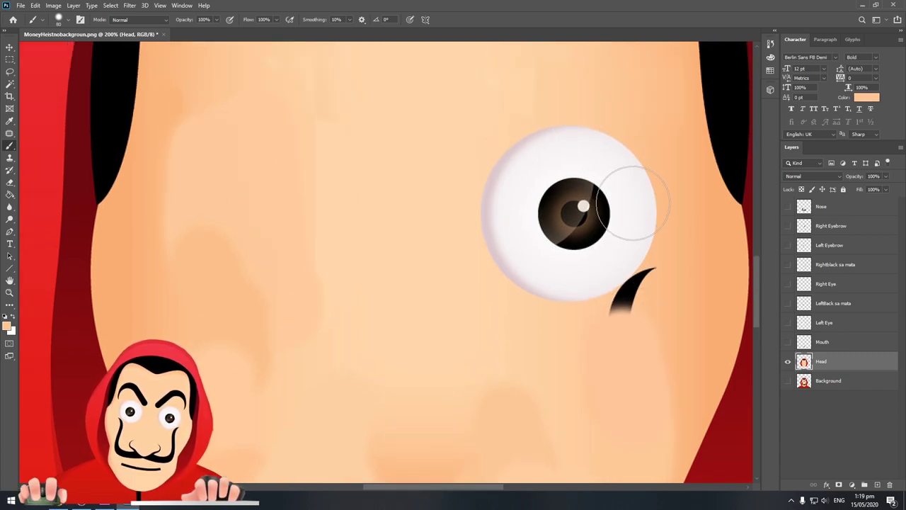
With a smaller brush, paint out the right eye and the last moustache tip.
key([)
key([)
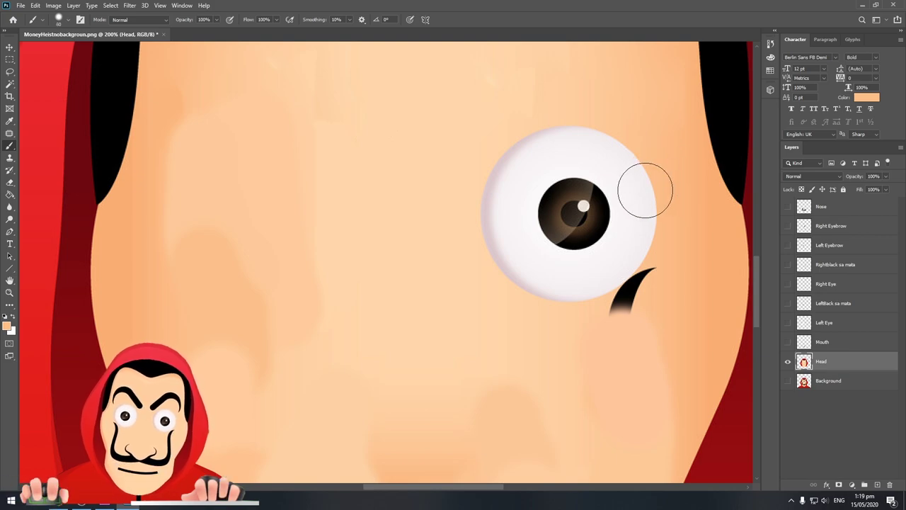
key([)
mouse_move(658, 259)
mouse_down()
mouse_move(645, 180)
mouse_move(626, 291)
mouse_up()
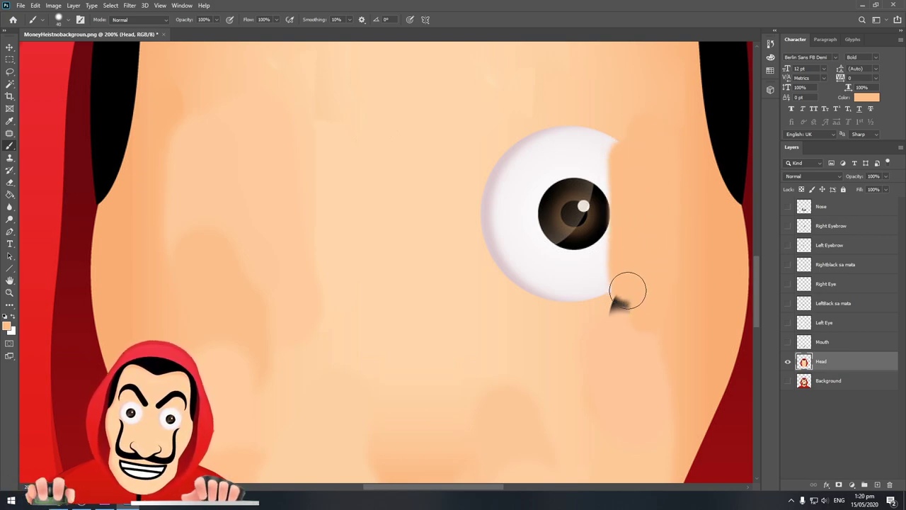
drag(621, 126, 607, 330)
mouse_move(593, 131)
mouse_down()
mouse_move(602, 312)
mouse_move(596, 149)
mouse_move(580, 304)
mouse_up()
drag(539, 145, 543, 271)
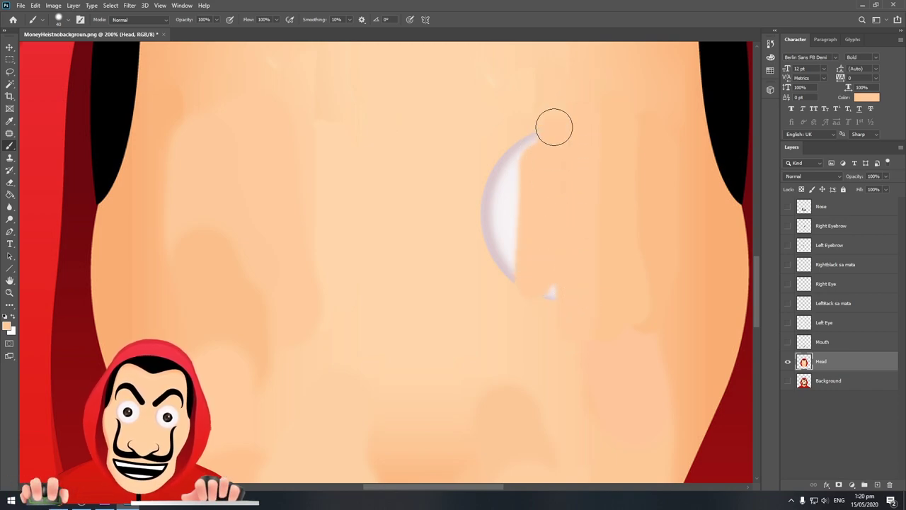
mouse_move(553, 128)
mouse_down()
mouse_move(548, 282)
mouse_move(522, 239)
mouse_move(496, 269)
mouse_move(496, 152)
mouse_up()
Zoom in on the lower face with the Head layer selected.
key(z)
alt+click(453, 342)
alt+click(454, 342)
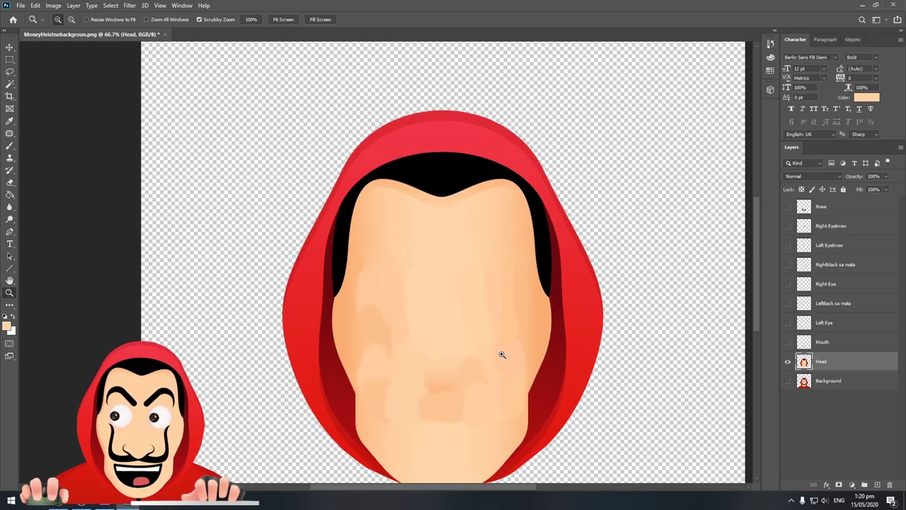
scroll(502, 354, down, 2)
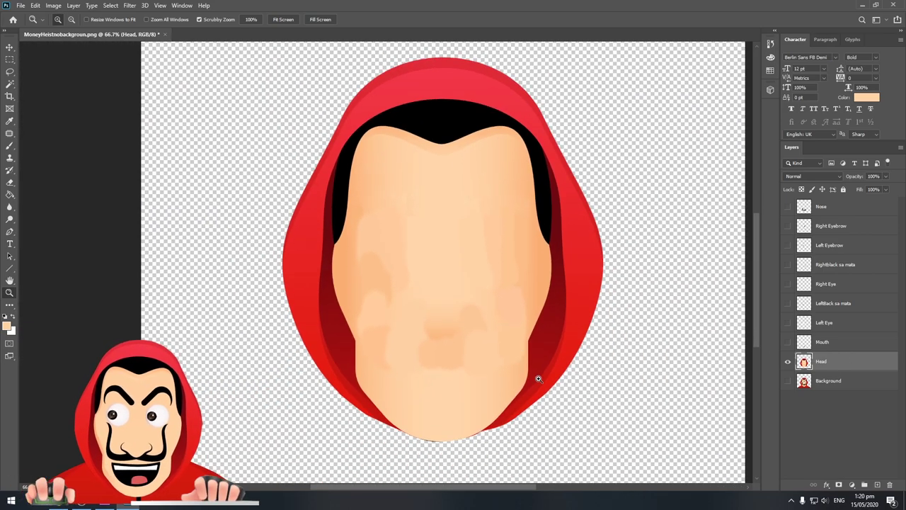
click(844, 346)
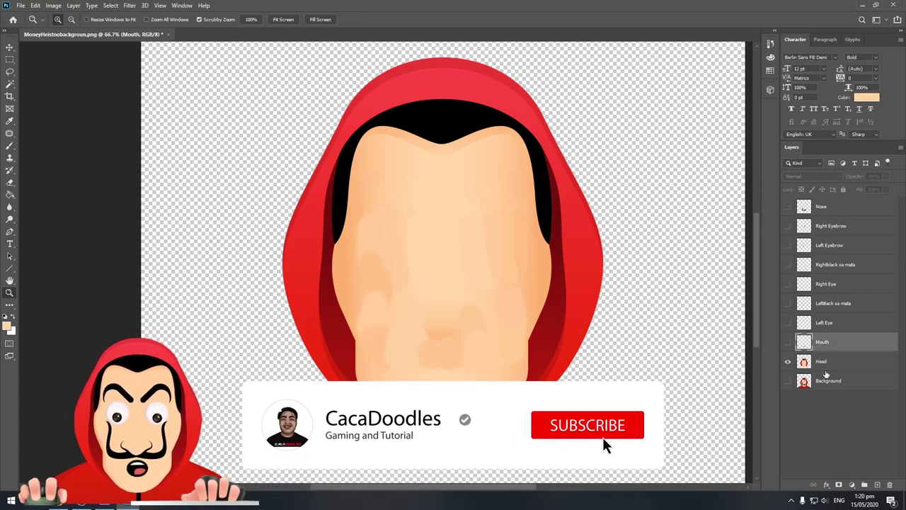
click(821, 361)
click(405, 304)
mouse_move(405, 304)
mouse_down()
mouse_move(444, 304)
mouse_move(5, 176)
mouse_up()
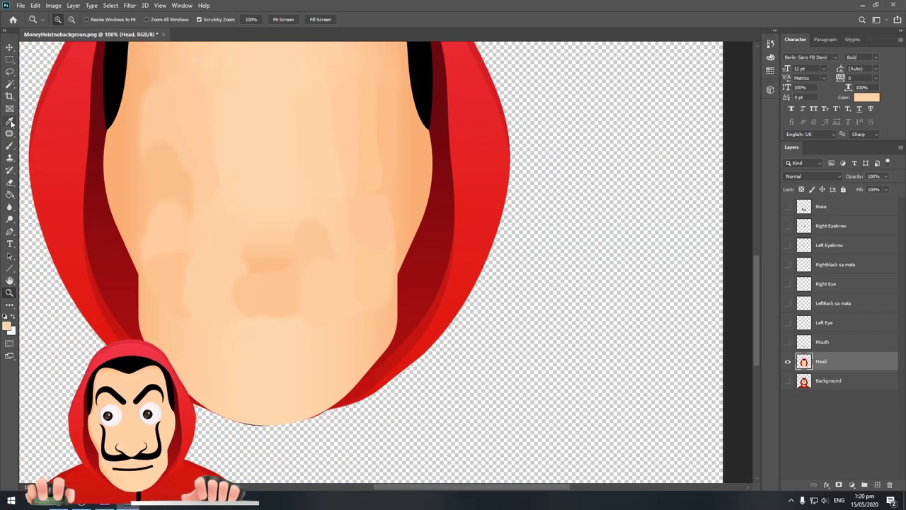
Patch the uneven skin around the chin and outline further blotchy spots.
click(10, 132)
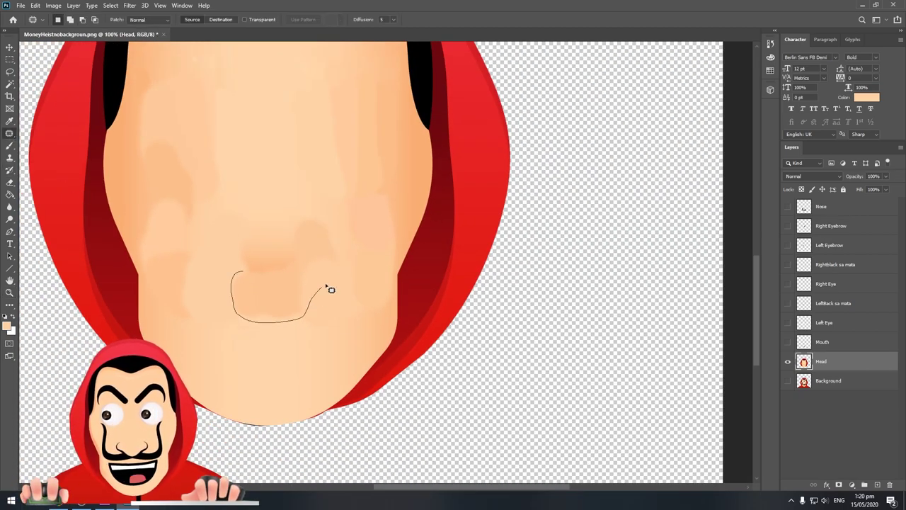
drag(274, 230, 272, 221)
mouse_move(320, 203)
mouse_down()
mouse_move(306, 377)
mouse_move(288, 339)
mouse_up()
key(ctrl+d)
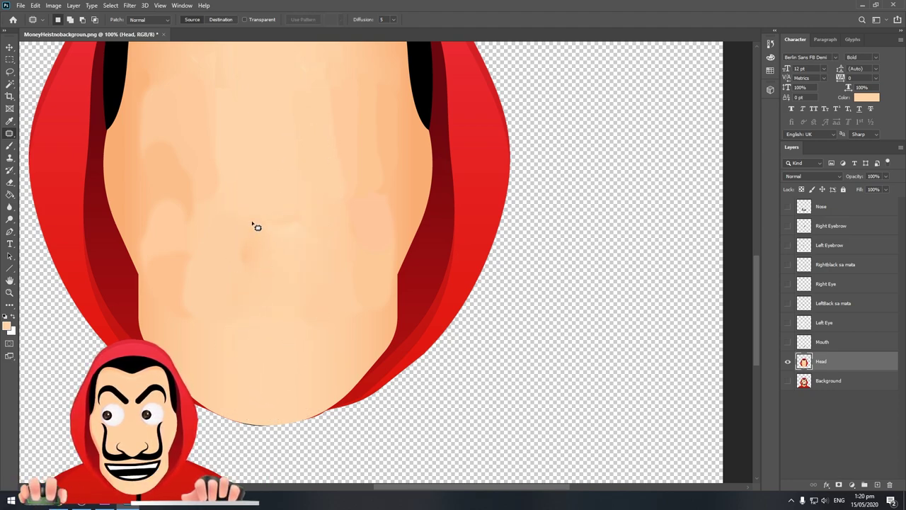
drag(279, 234, 270, 182)
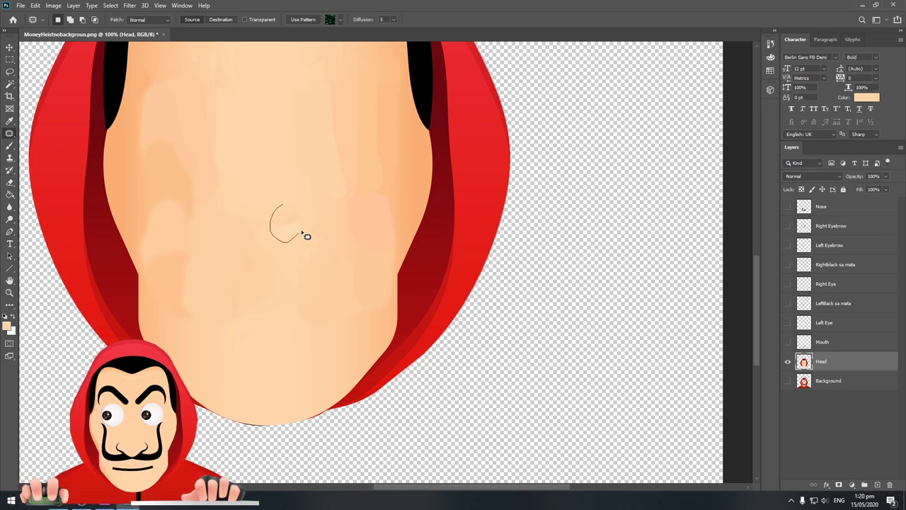
drag(306, 236, 302, 228)
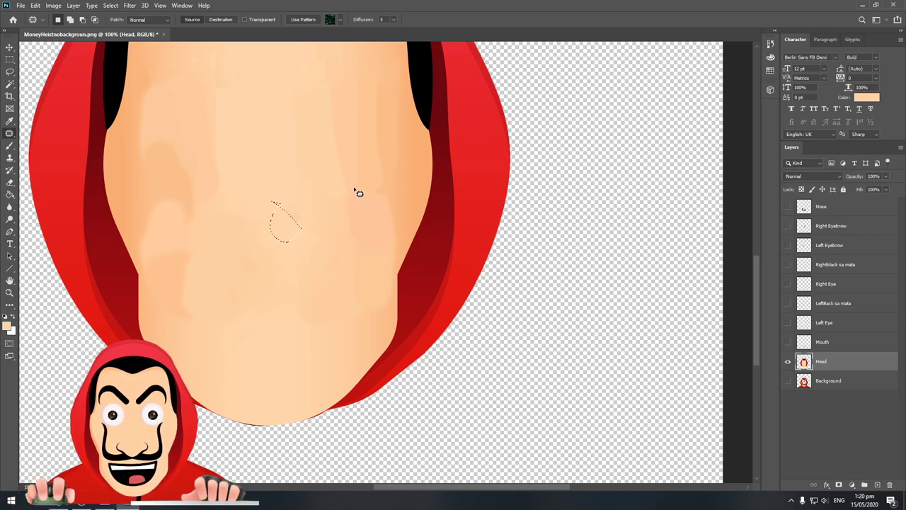
mouse_move(354, 189)
mouse_down()
mouse_move(394, 232)
mouse_move(366, 302)
mouse_up()
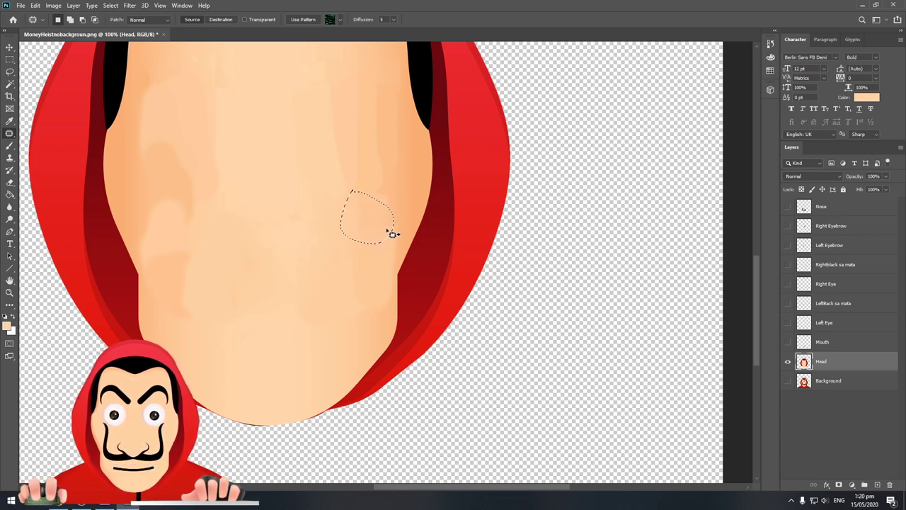
scroll(361, 294, up, 5)
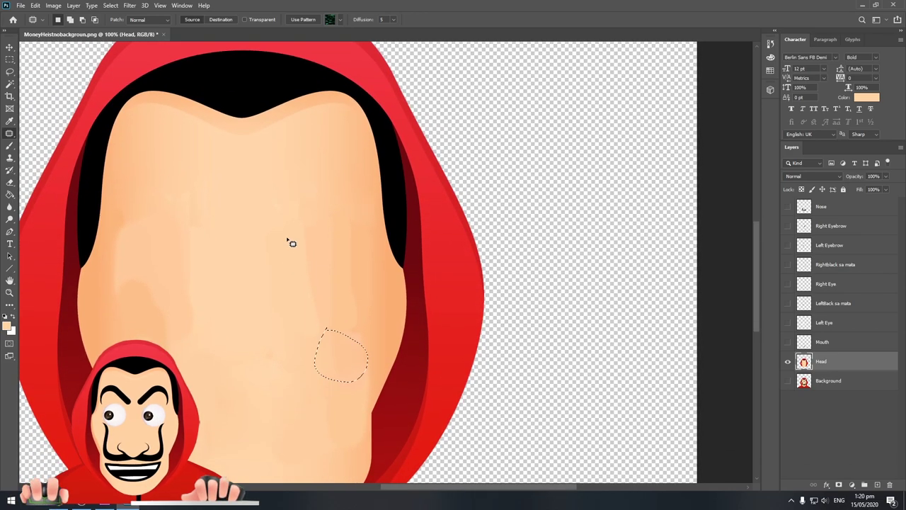
Patch more face blotches and the lower-face blotch onto clean skin.
drag(288, 241, 276, 320)
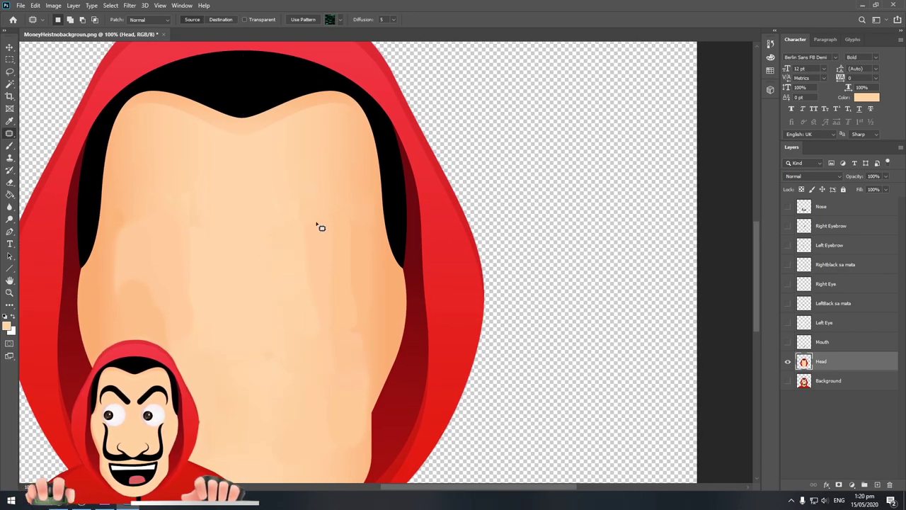
drag(306, 208, 298, 270)
drag(331, 230, 306, 209)
drag(299, 297, 324, 318)
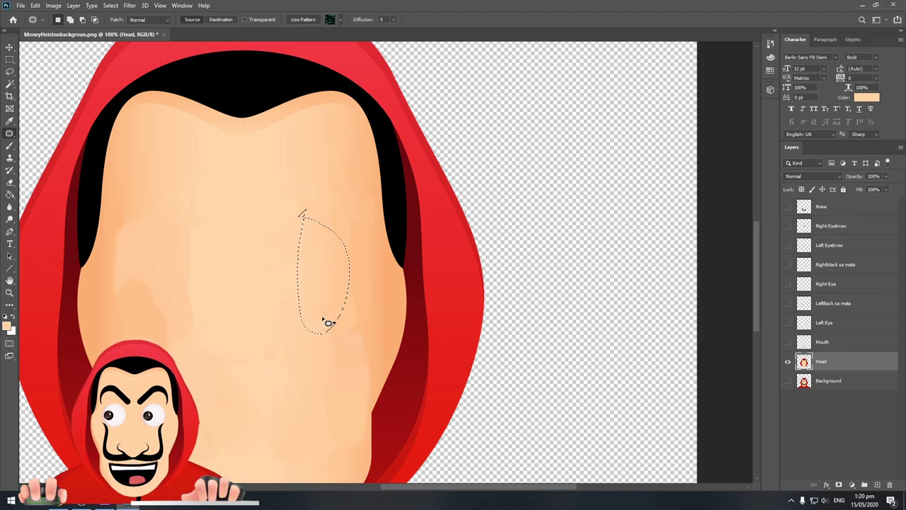
key(ctrl+d)
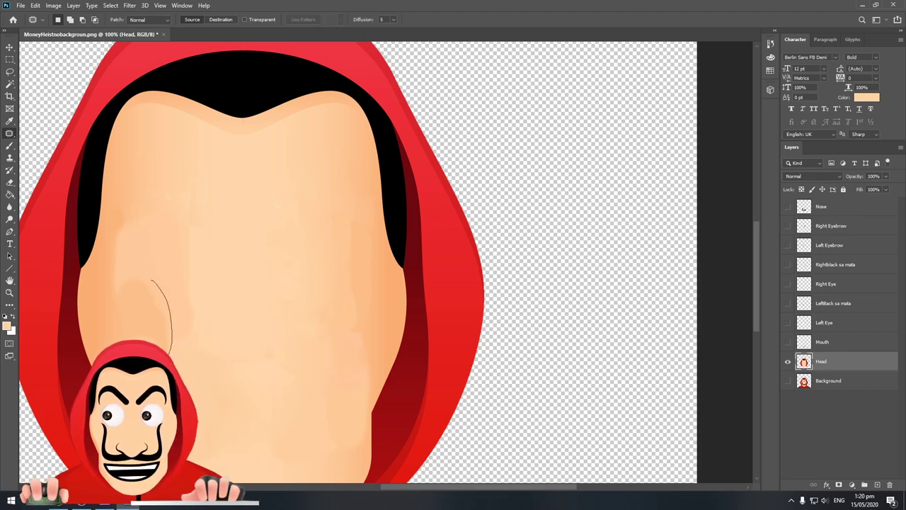
drag(171, 352, 111, 333)
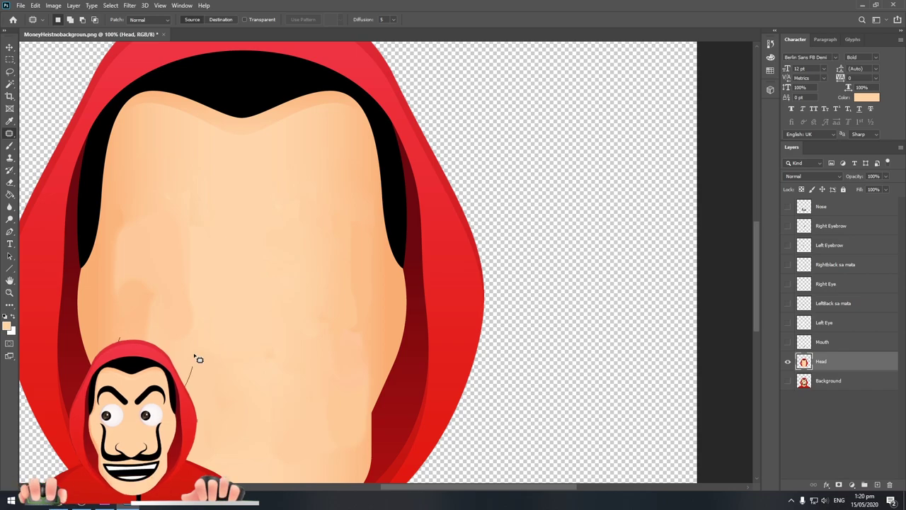
key(ctrl+d)
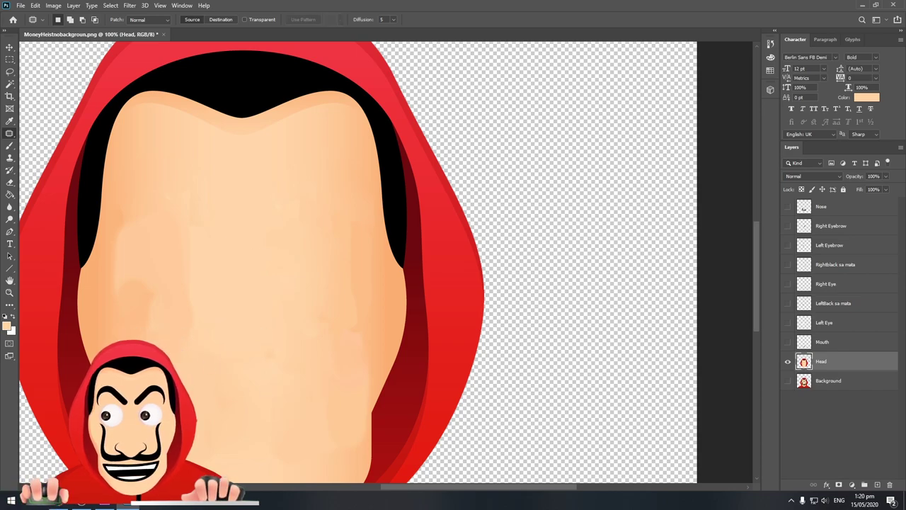
Patch the left and right cheek blotches with clean skin.
scroll(302, 364, left, 5)
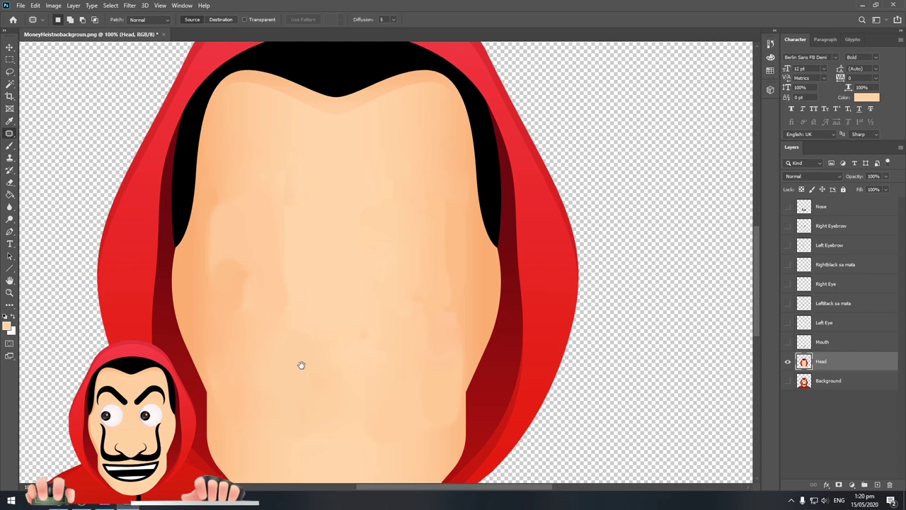
drag(236, 251, 352, 238)
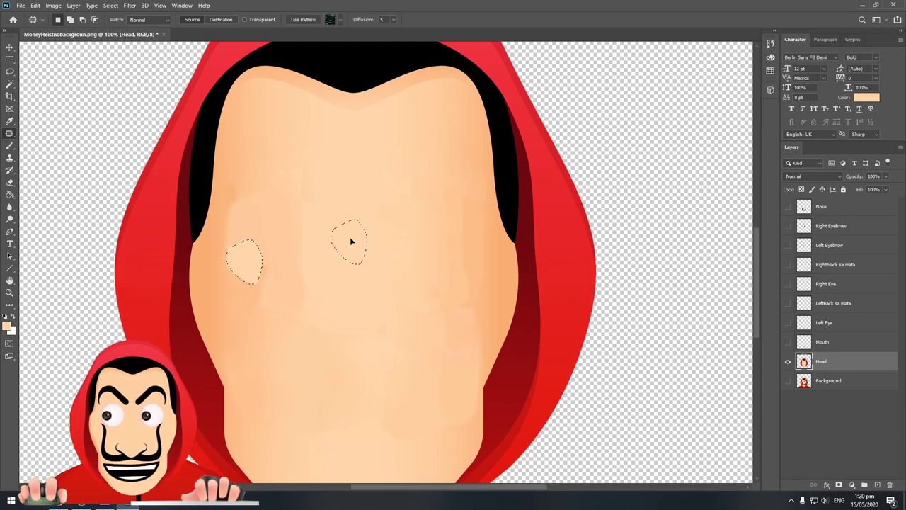
key(ctrl+d)
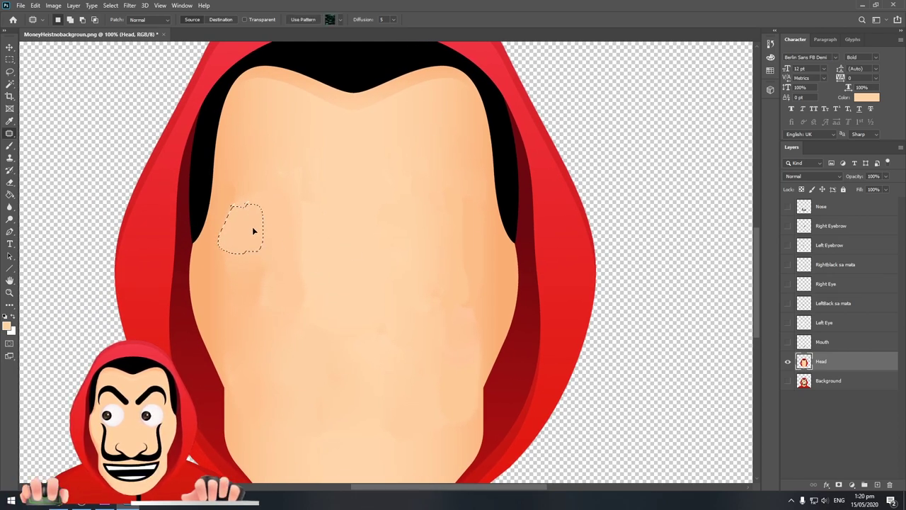
drag(254, 230, 330, 229)
key(ctrl+d)
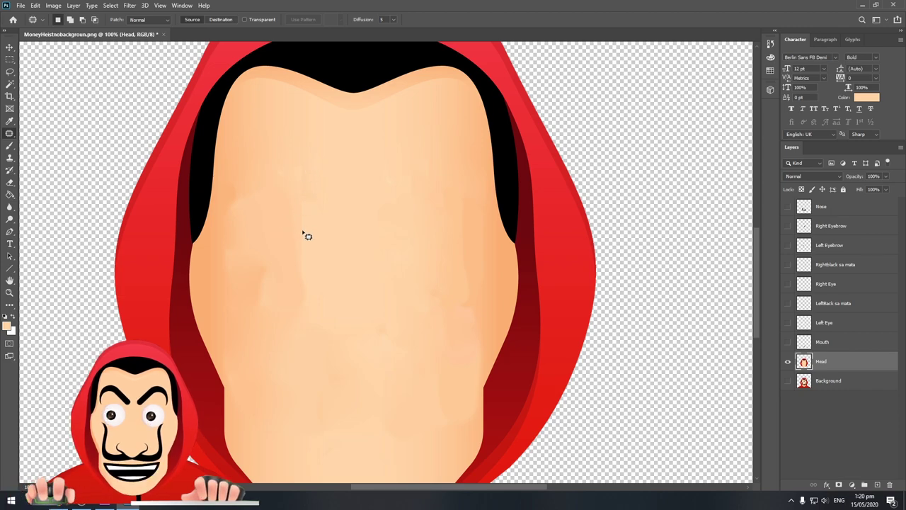
drag(439, 297, 440, 296)
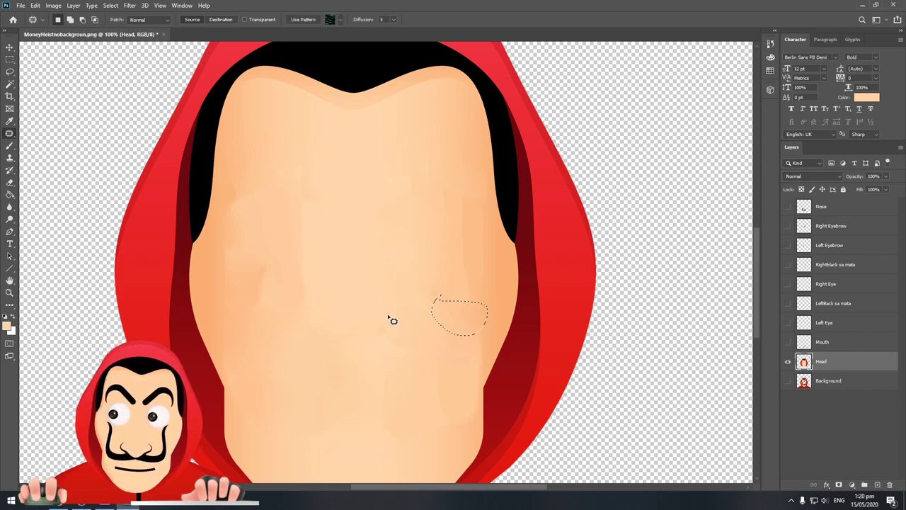
key(ctrl+d)
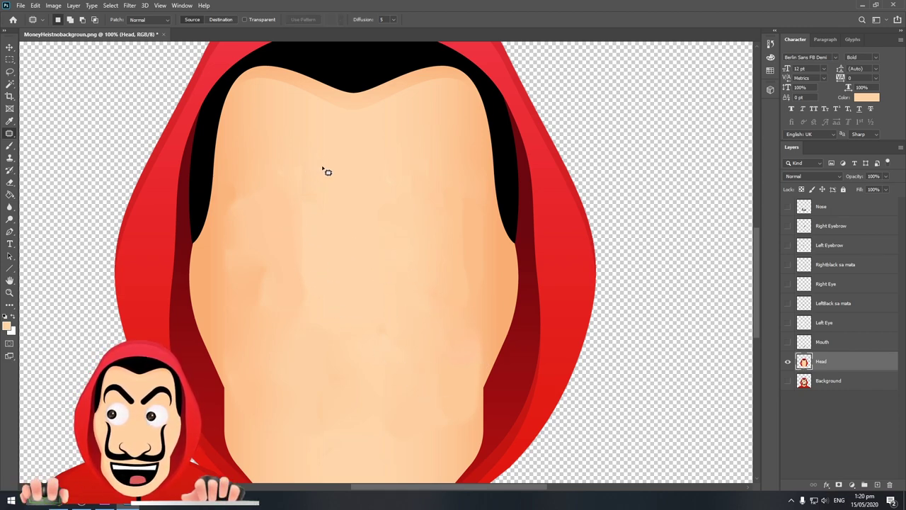
drag(338, 203, 337, 204)
Show the Mouth, eye, pupil, eyebrow and Nose layers over the head.
key(z)
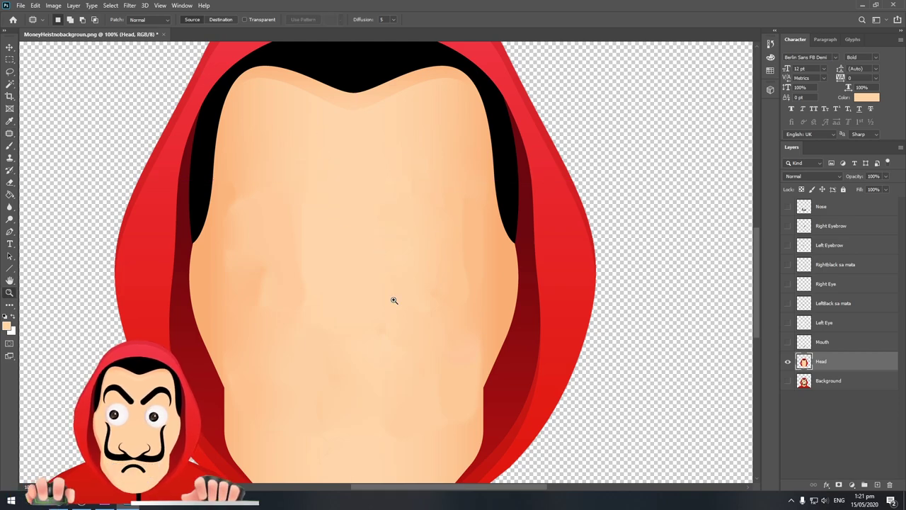
alt+click(392, 299)
alt+click(392, 299)
alt+click(392, 300)
click(343, 257)
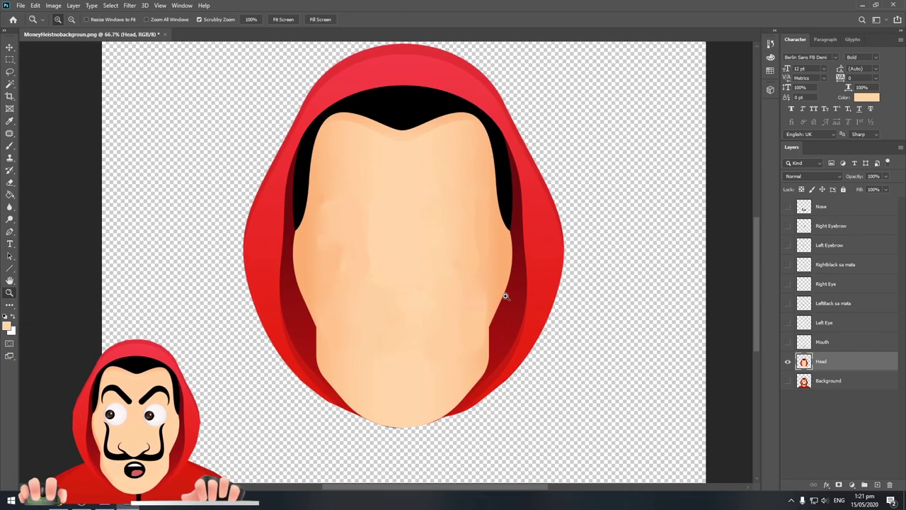
click(789, 344)
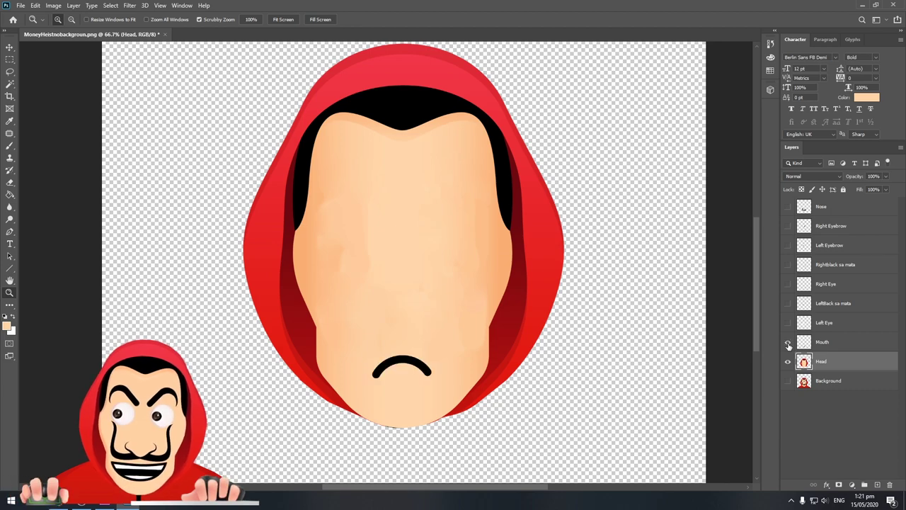
click(788, 323)
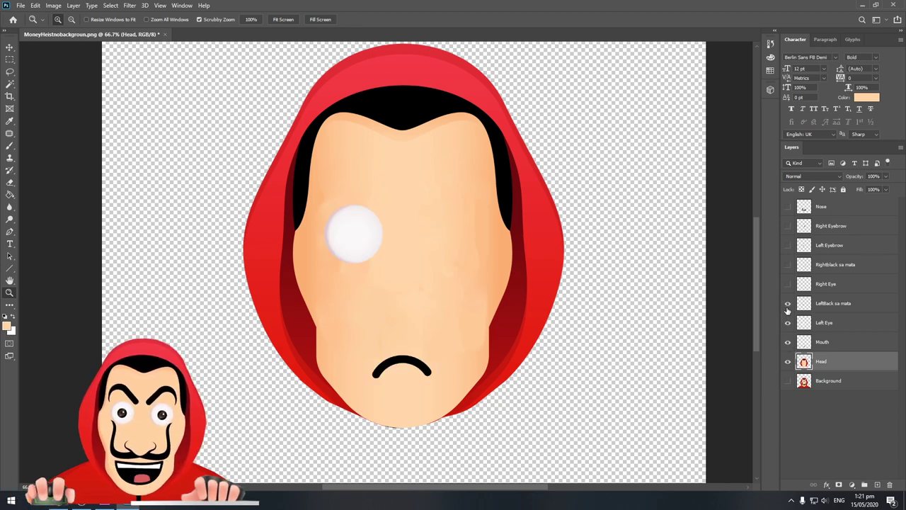
click(788, 284)
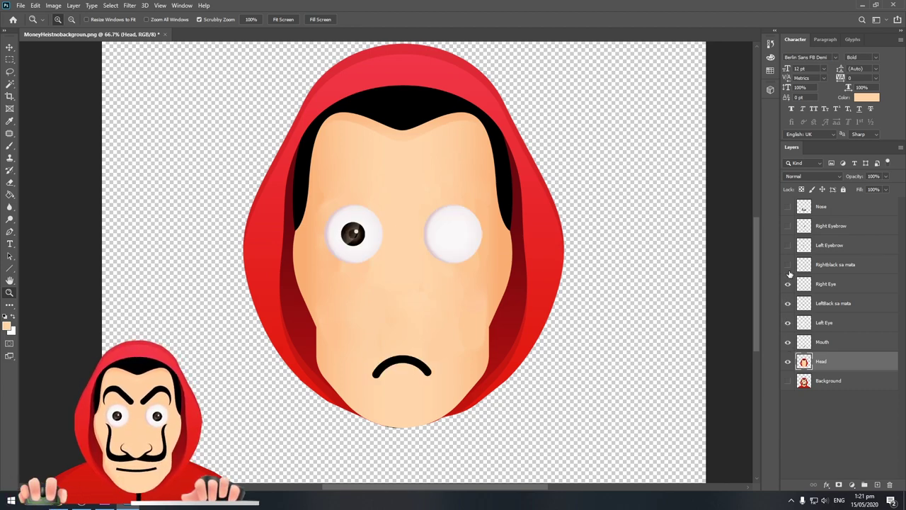
click(788, 265)
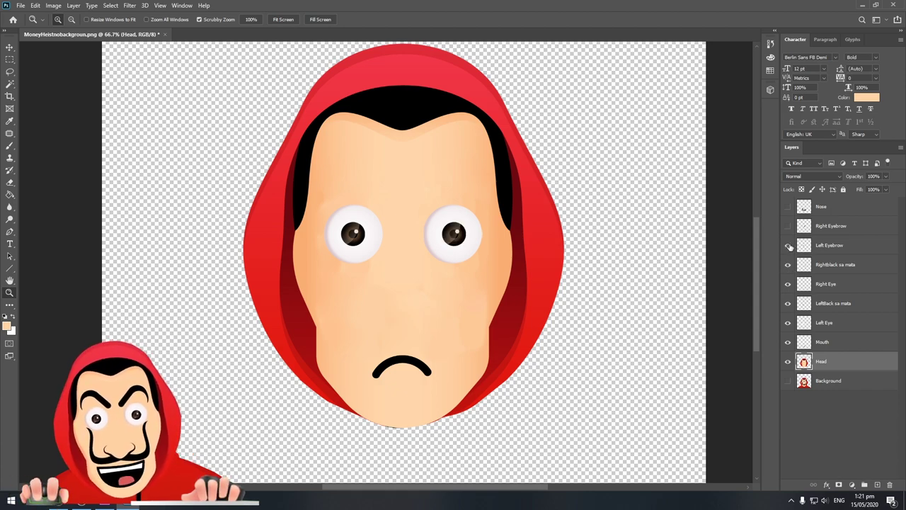
click(788, 245)
click(789, 226)
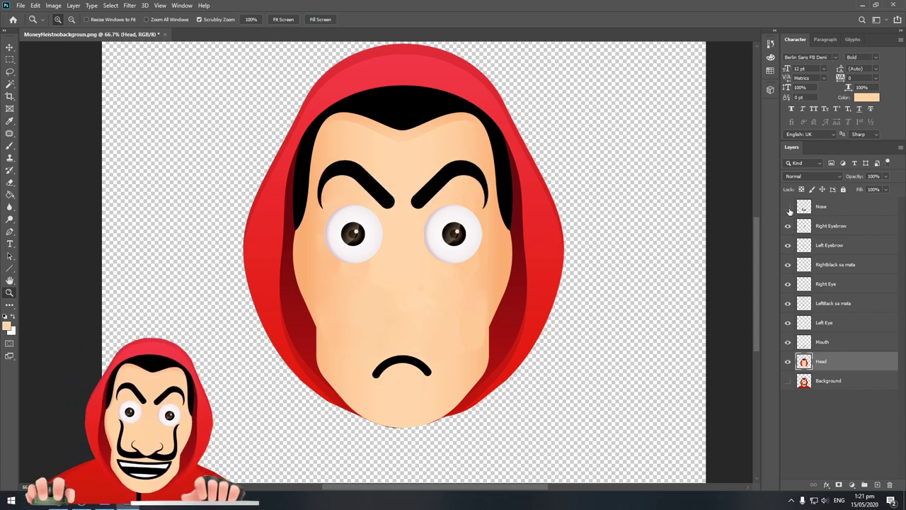
click(788, 206)
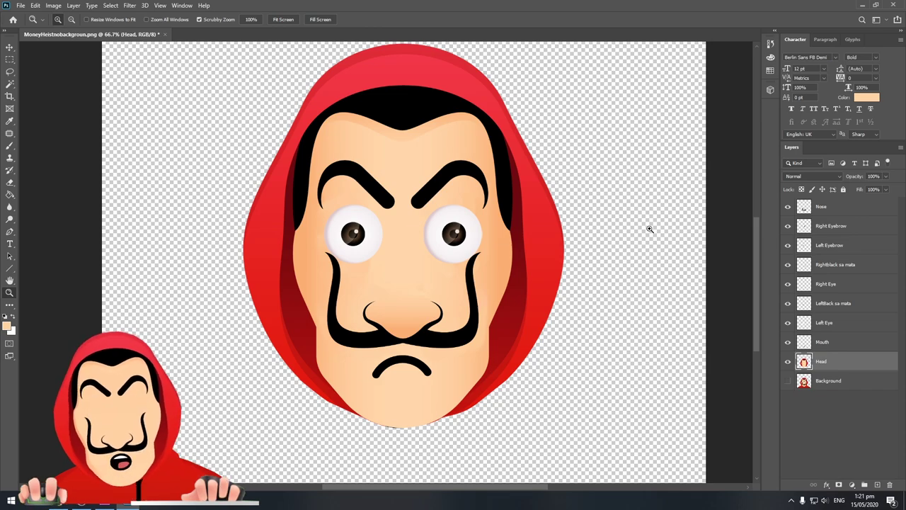
Zoom in to inspect the nose, then fit the whole image on screen.
alt+click(445, 322)
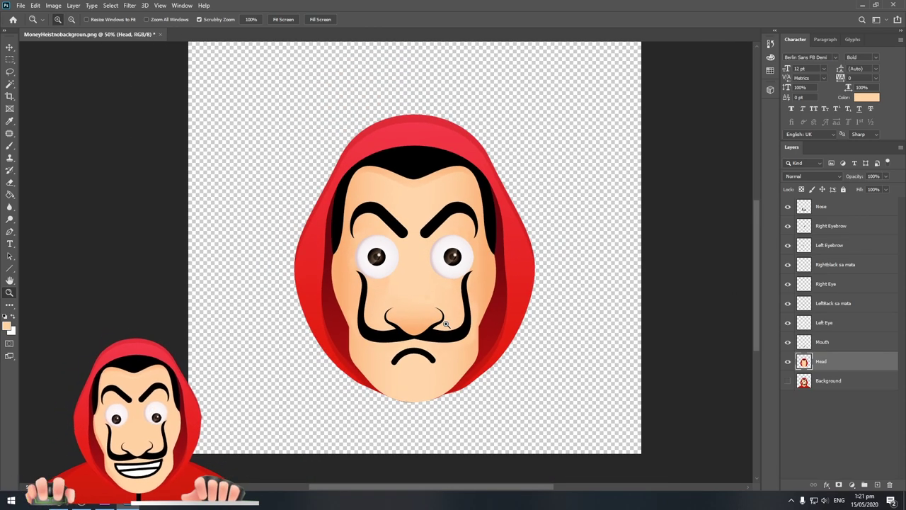
double_click(445, 323)
click(446, 323)
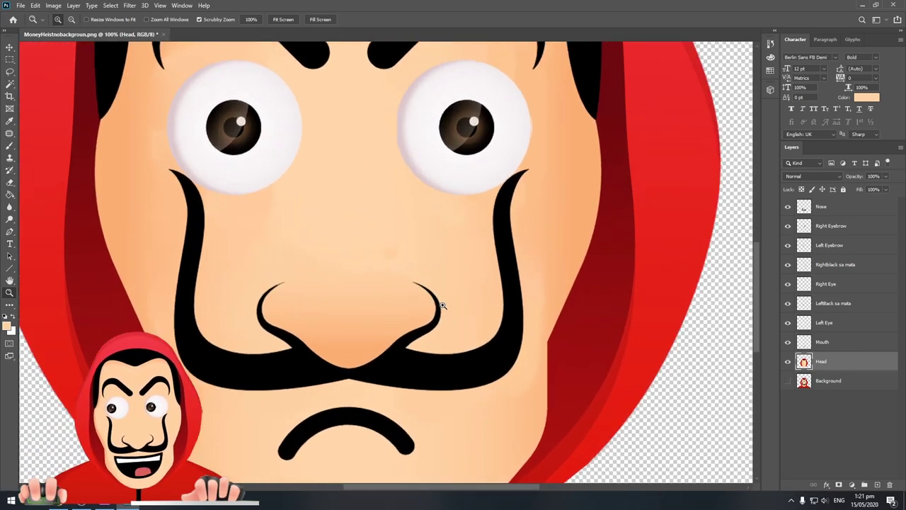
click(444, 317)
key(ctrl+0)
alt+click(445, 316)
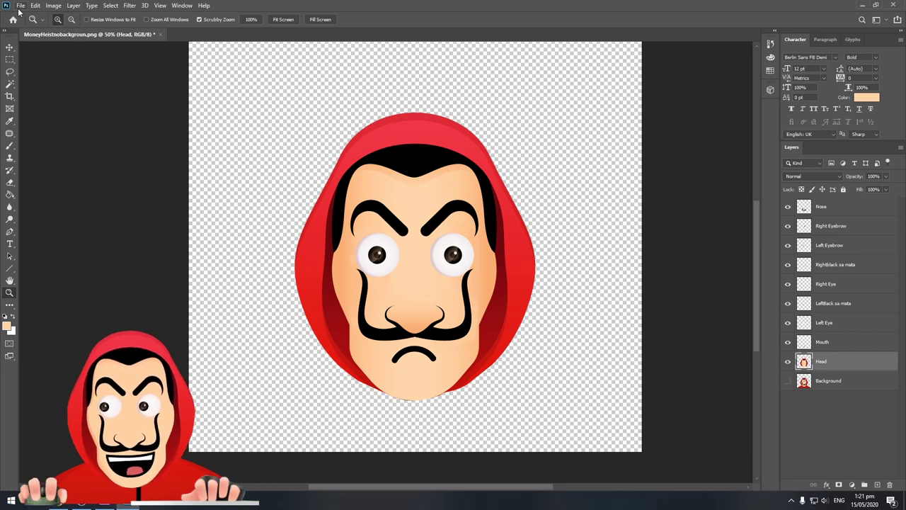
Save as Photoshop PSD MoneyHeistnobackground.psd in Pictures with Maximize Compatibility.
click(20, 5)
click(77, 120)
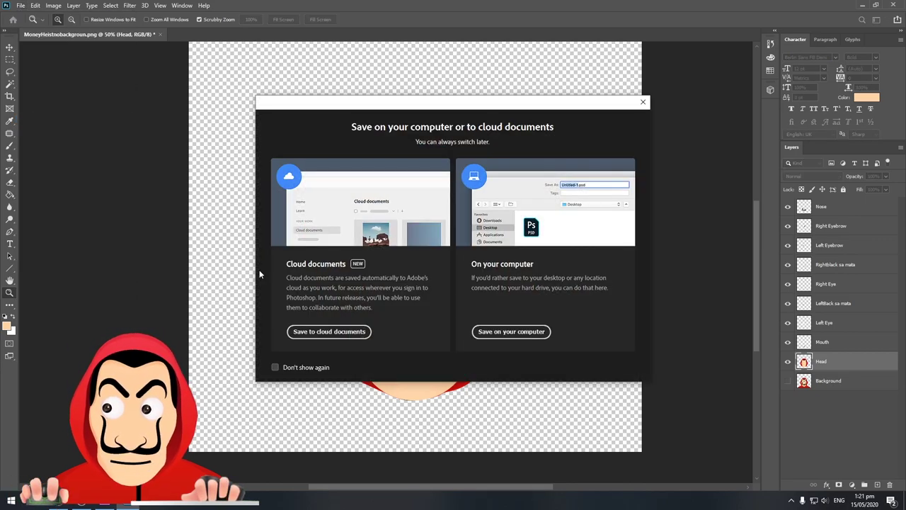
click(506, 331)
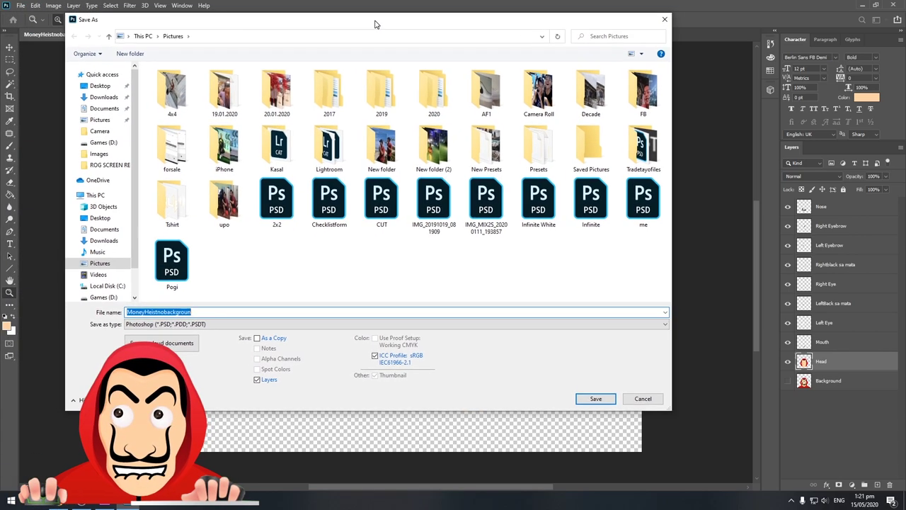
drag(301, 24, 380, 71)
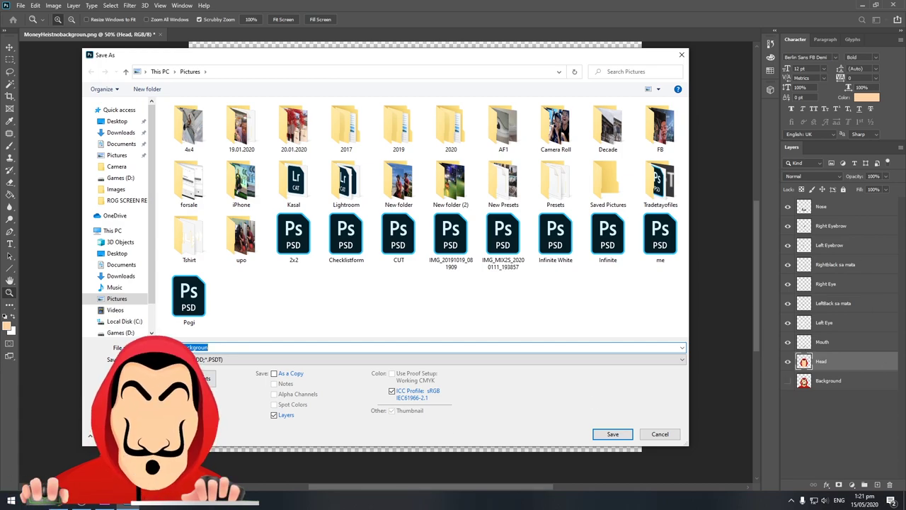
click(612, 434)
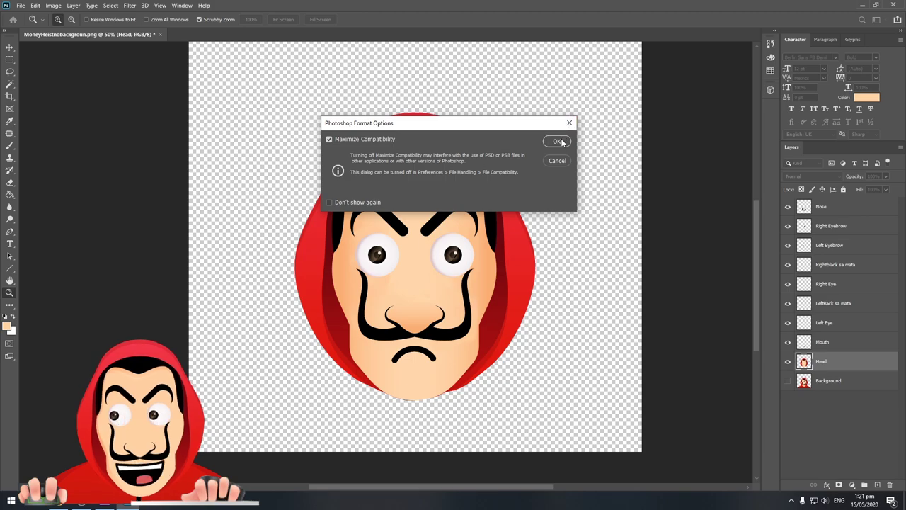
click(558, 141)
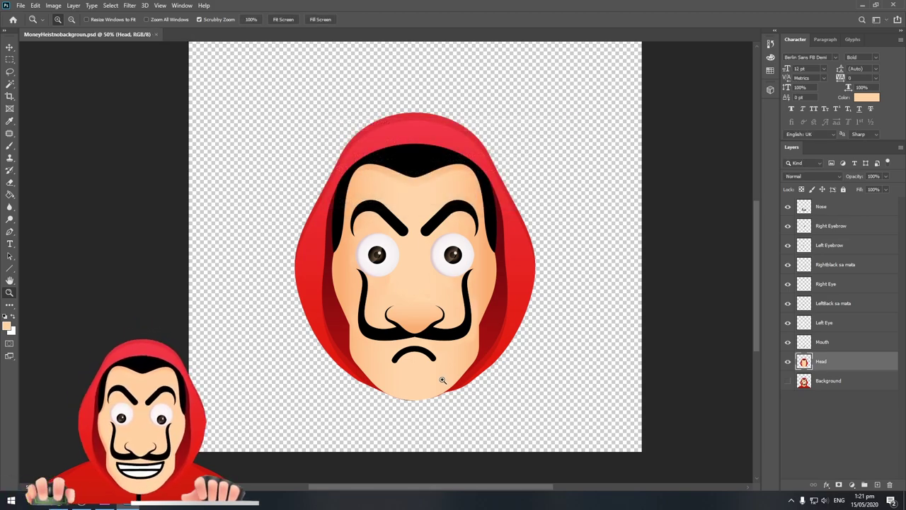
key(super)
Search Windows for 'adb' and 'cha', then dismiss the search.
text(adb)
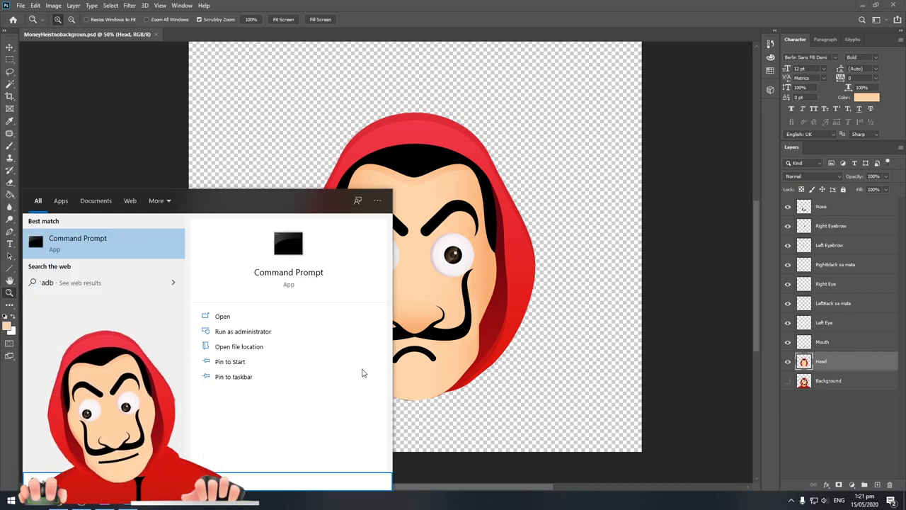
key(BackSpace)
key(BackSpace)
key(BackSpace)
text(cha)
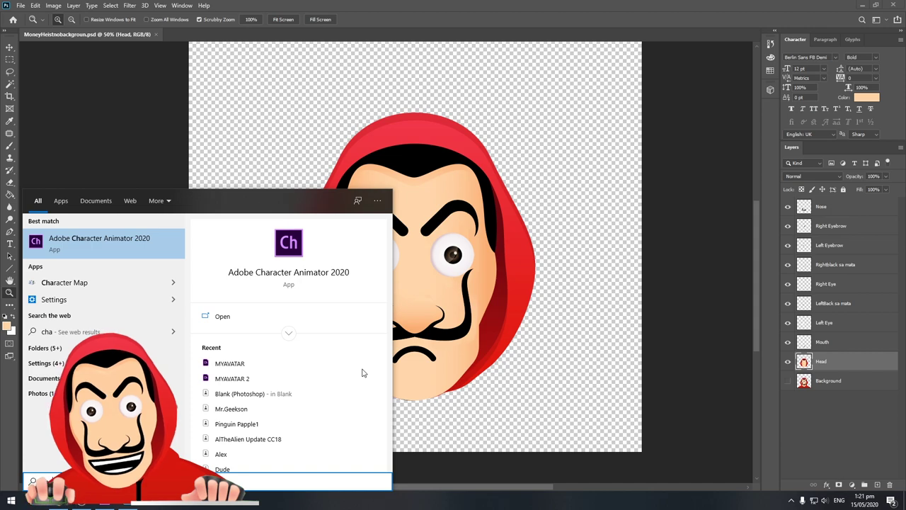
key(Escape)
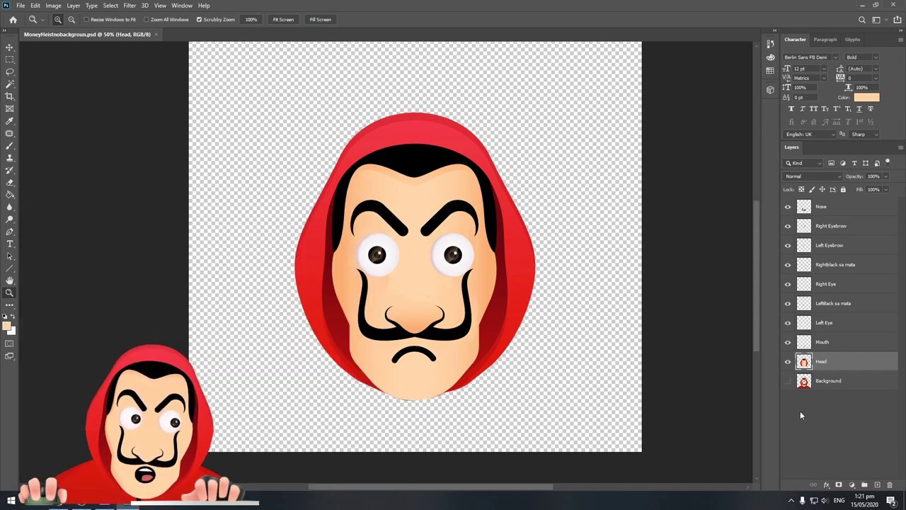
Delete the head-shaped area from the Background layer and hide the Head layer.
ctrl+click(805, 361)
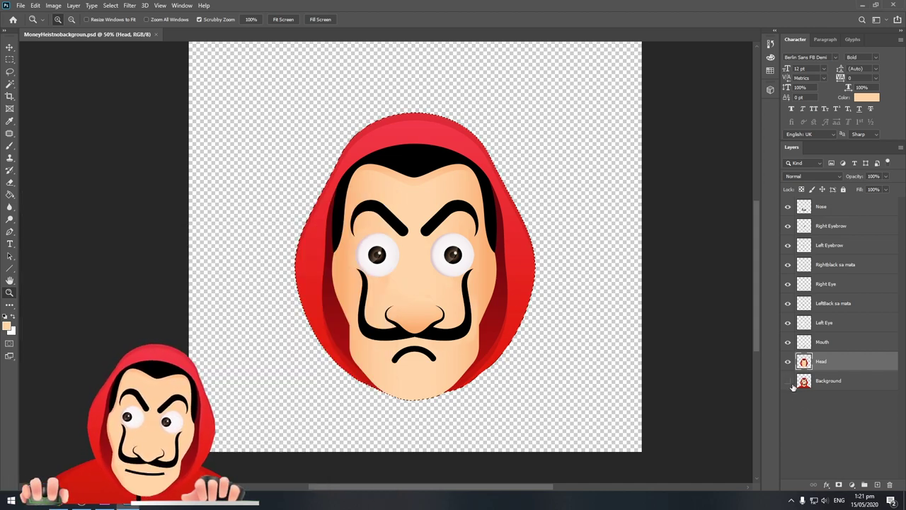
click(788, 381)
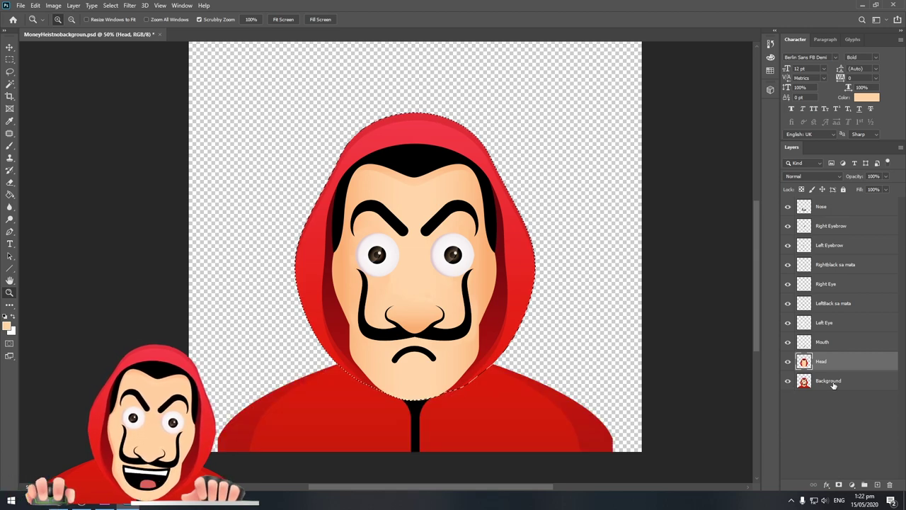
click(834, 385)
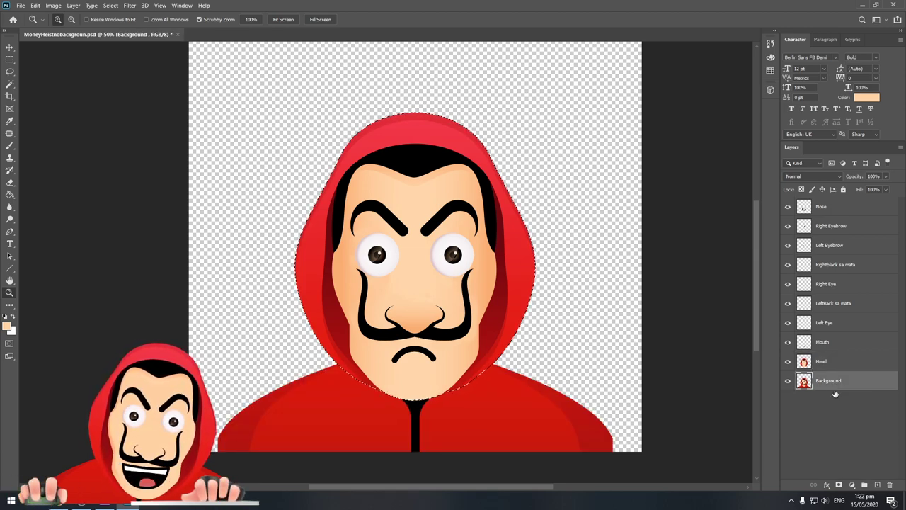
key(Delete)
key(ctrl+d)
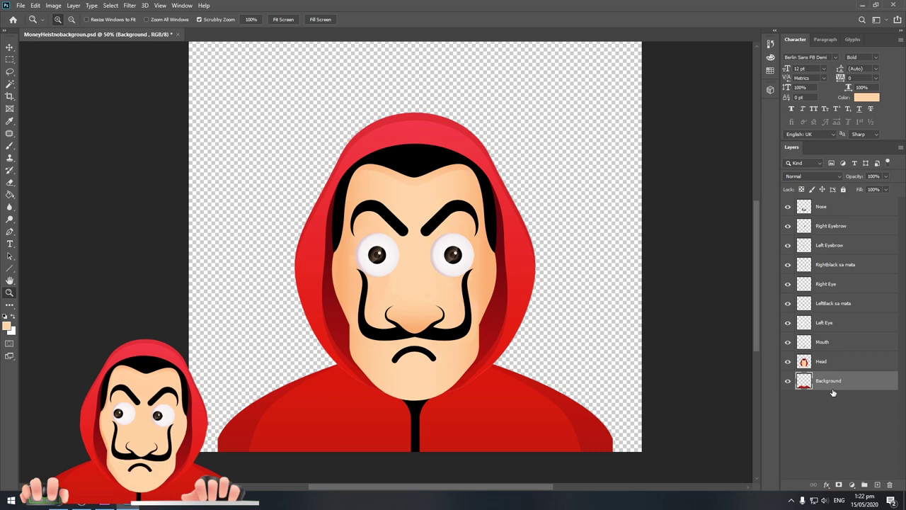
click(788, 362)
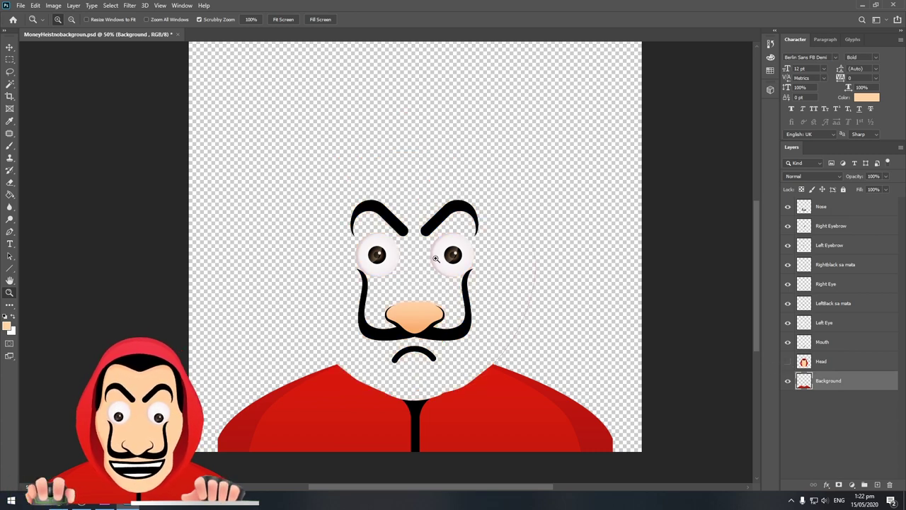
Hide the Mouth, eye, eyebrow and Nose layers, leaving only the hoodie body.
key(e)
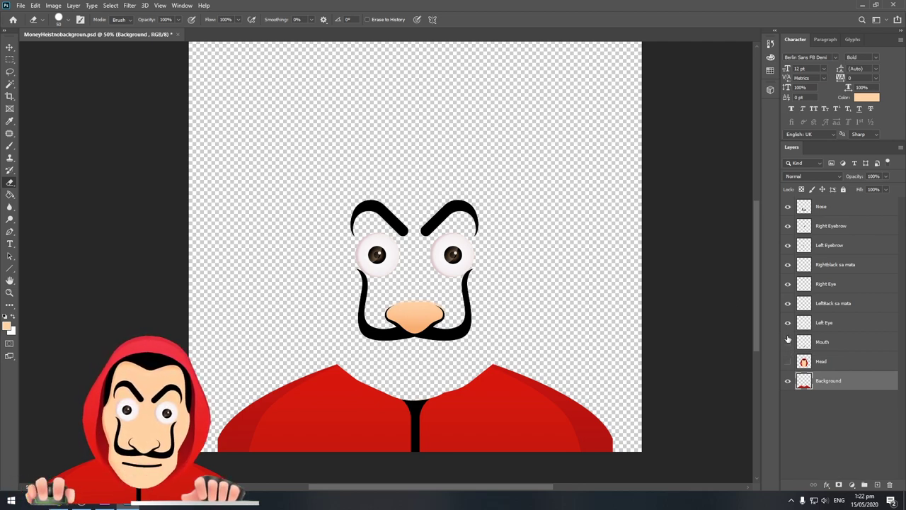
drag(788, 341, 789, 206)
scroll(413, 360, down, 3)
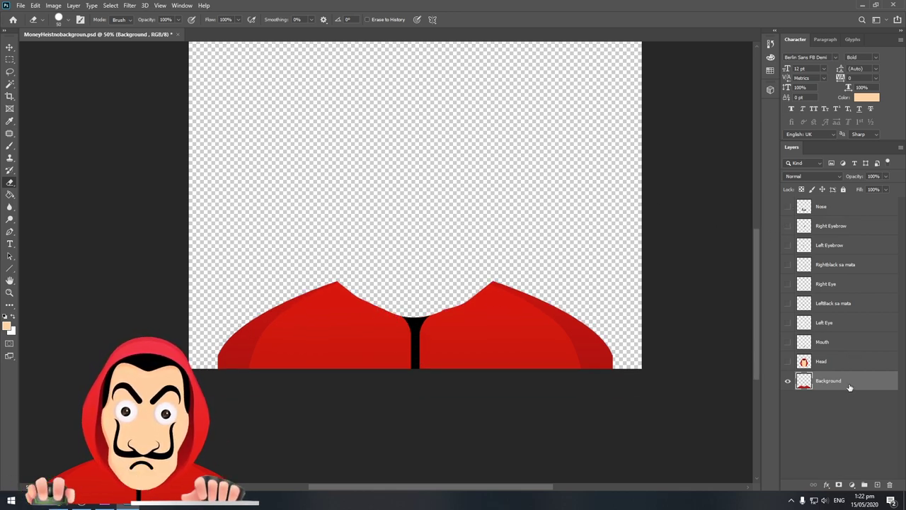
click(10, 72)
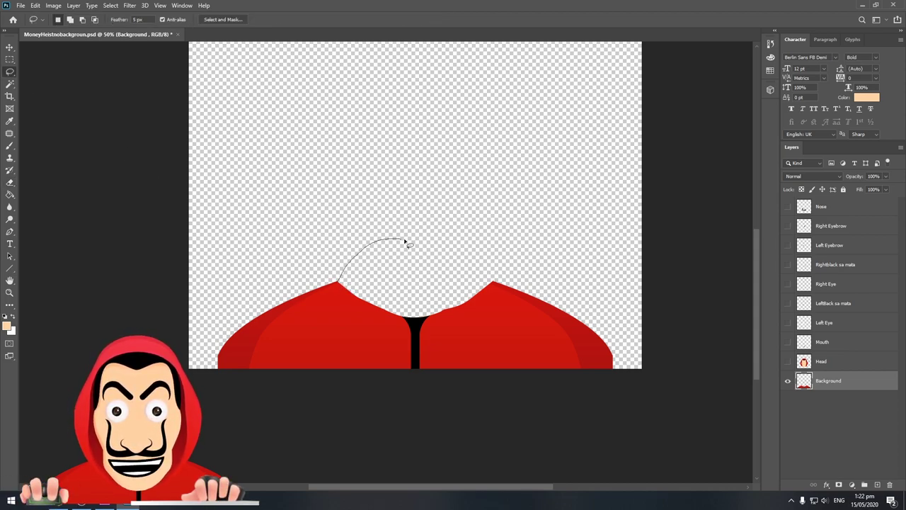
Lasso a dome between the hoodie shoulders and try filling it with hoodie red.
mouse_move(409, 244)
mouse_down()
mouse_move(446, 251)
mouse_move(495, 281)
mouse_up()
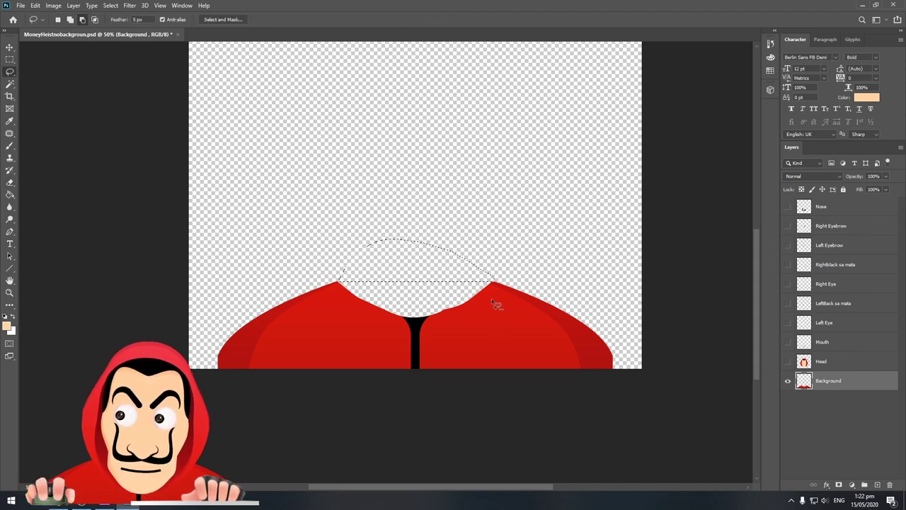
click(370, 303)
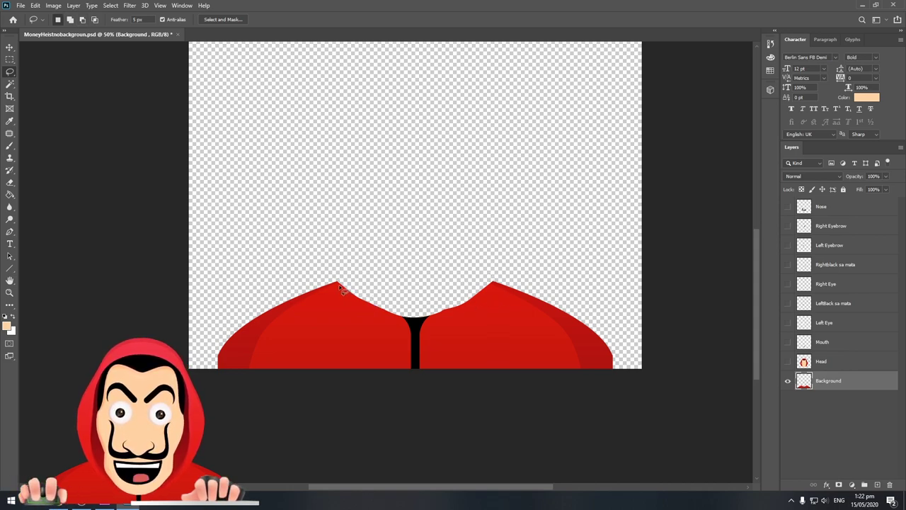
mouse_move(338, 287)
mouse_down()
mouse_move(430, 228)
mouse_move(488, 264)
mouse_up()
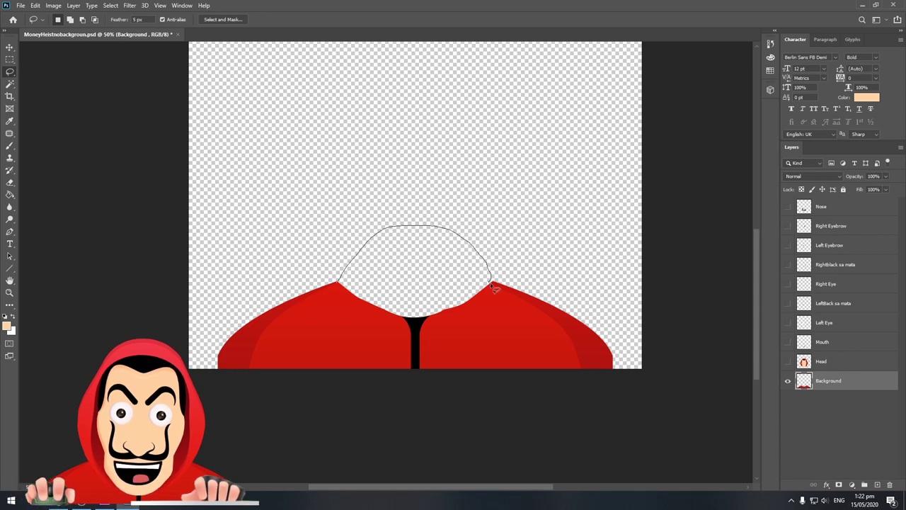
key(g)
alt+click(479, 324)
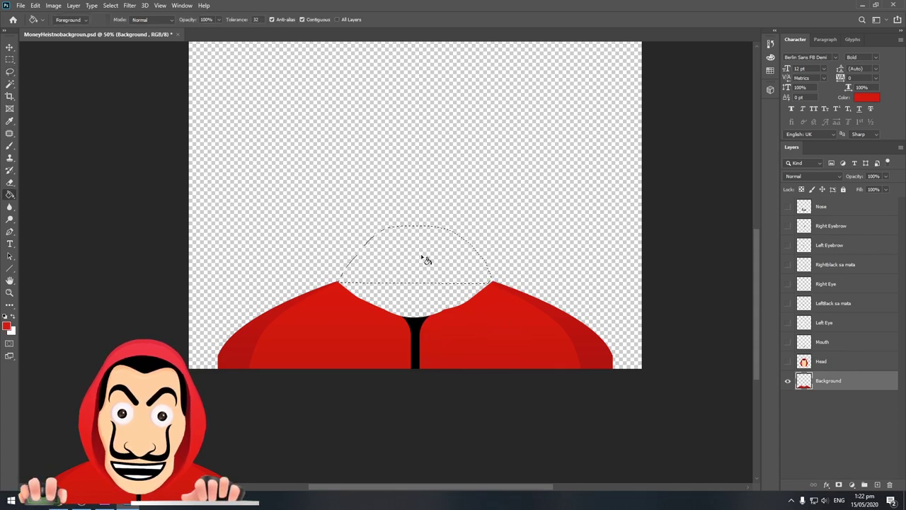
click(424, 257)
key(Delete)
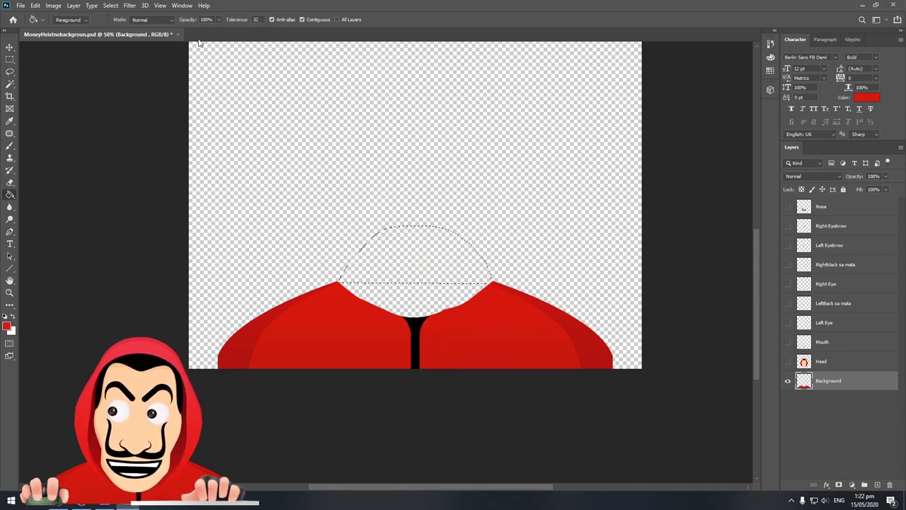
Fill the neck dome red and brush red over its light fringe.
key(l)
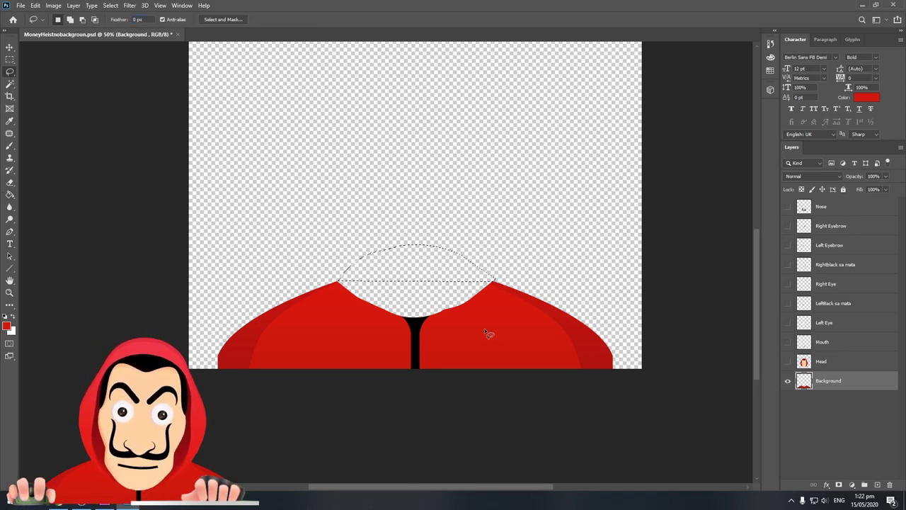
key(g)
click(453, 278)
click(428, 299)
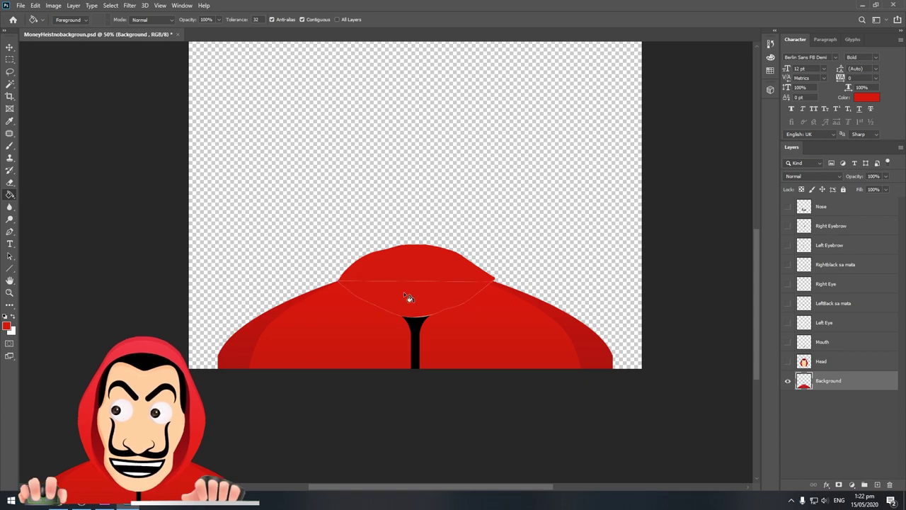
key(b)
scroll(483, 280, up, 3)
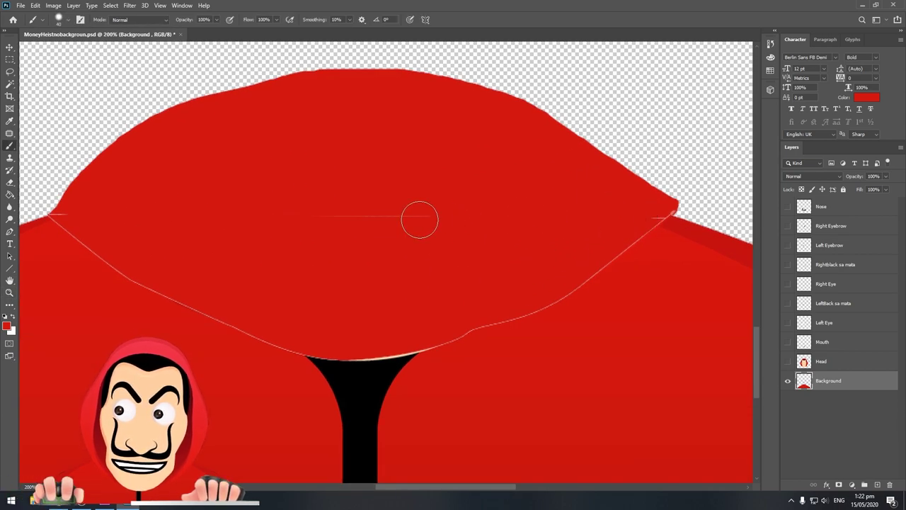
drag(76, 244, 289, 339)
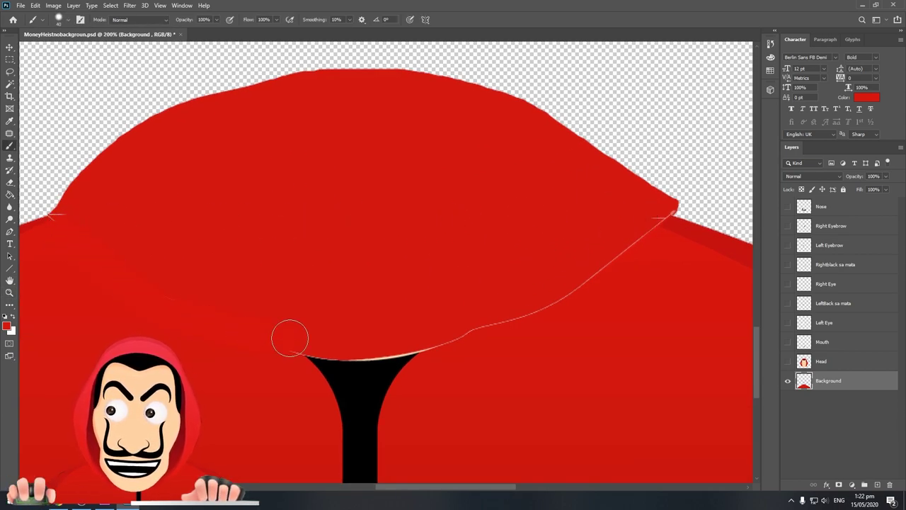
mouse_move(345, 343)
mouse_down()
mouse_move(410, 340)
mouse_move(633, 243)
mouse_up()
key(z)
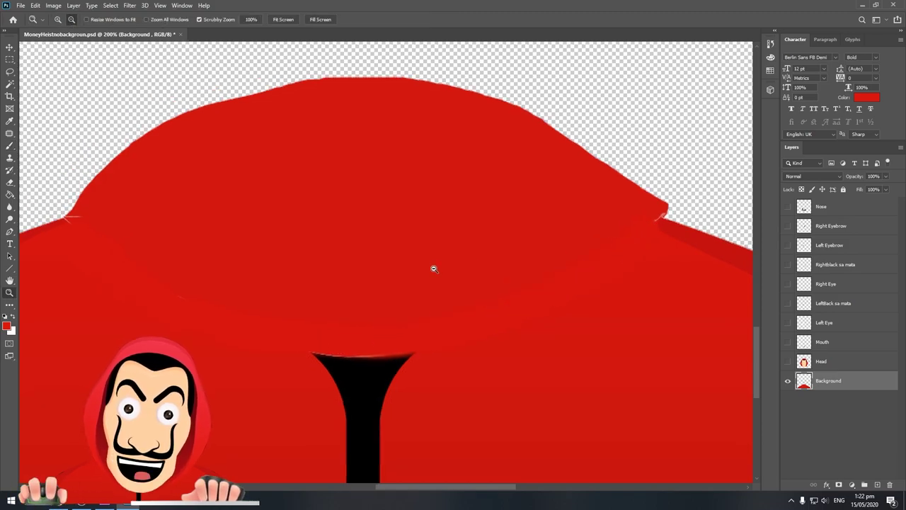
scroll(703, 368, down, 3)
Show the Head, eye, eyebrow and Nose layers again and save the document.
click(788, 361)
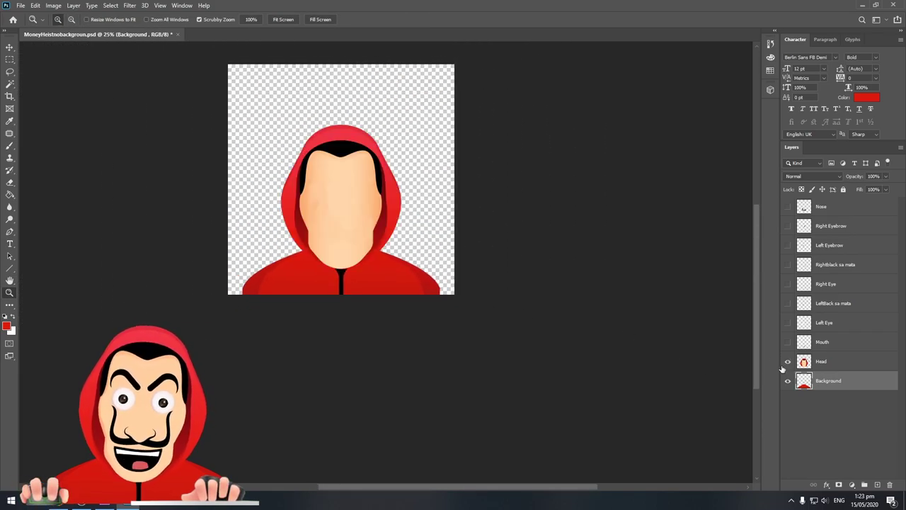
click(25, 5)
click(788, 312)
drag(787, 303, 788, 284)
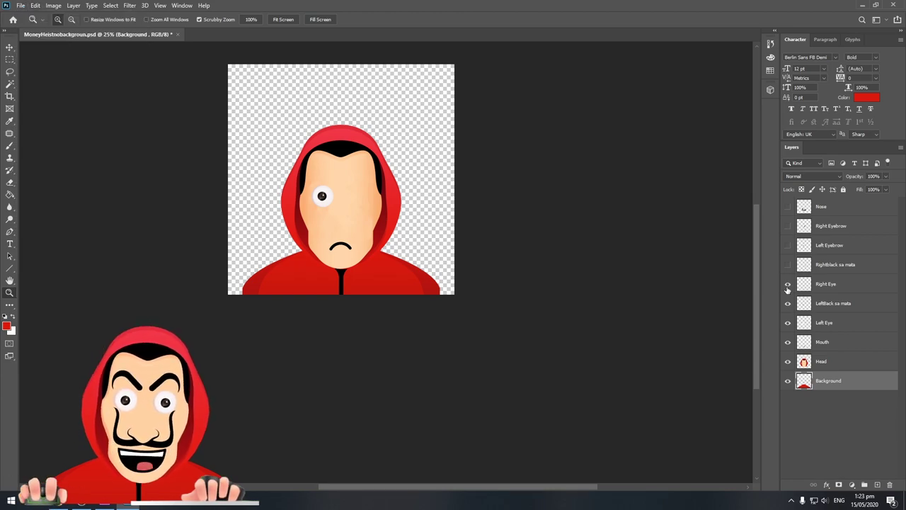
drag(788, 223, 788, 206)
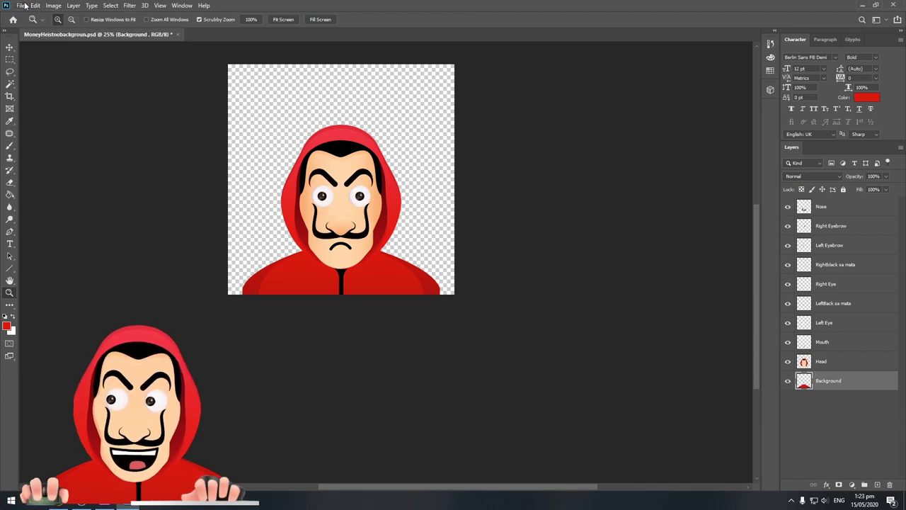
click(25, 6)
click(43, 111)
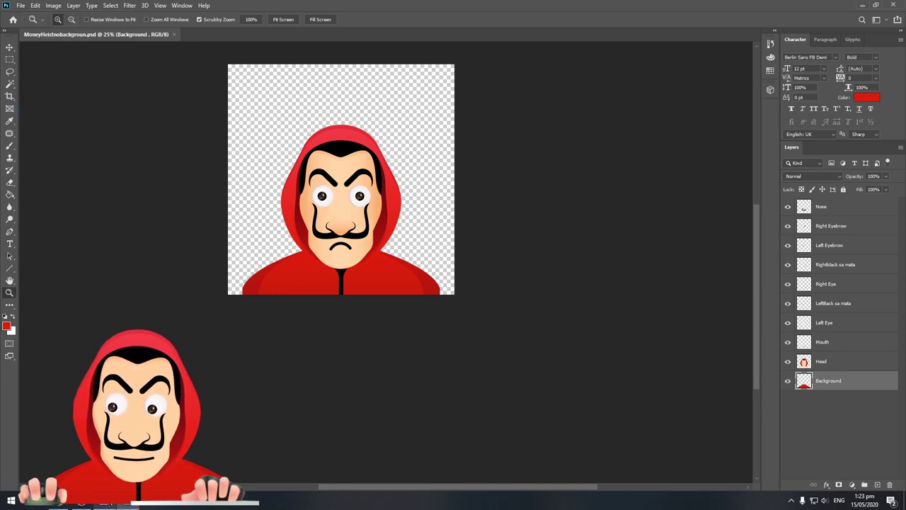
key(super)
Launch Character Animator 2020 and create a new project named Moneyheist.
text(chara)
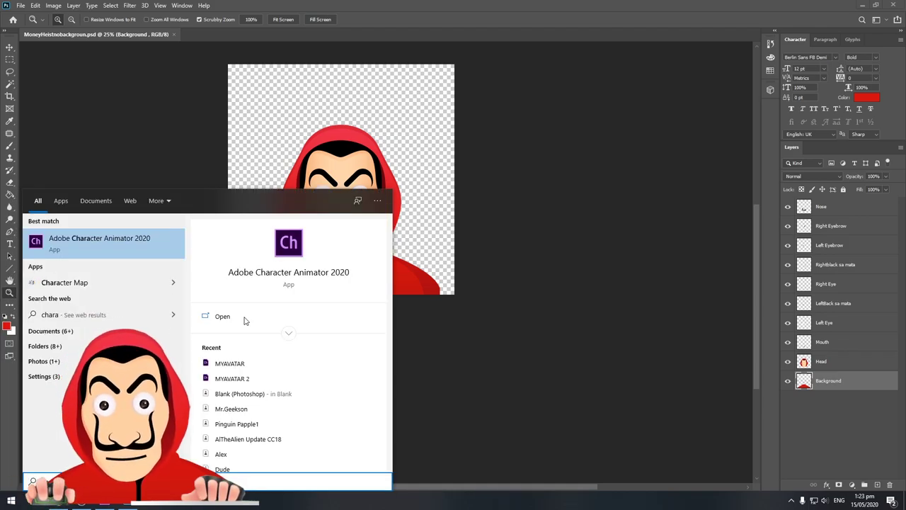
click(336, 240)
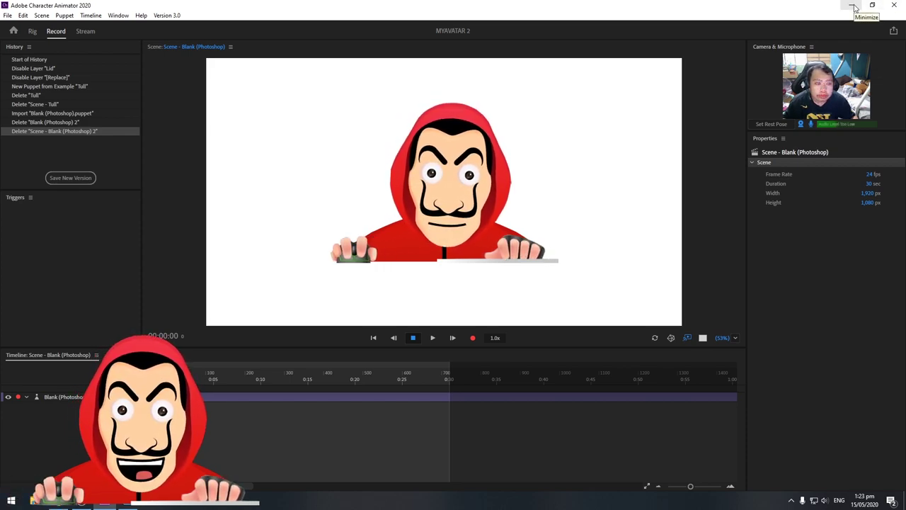
click(7, 15)
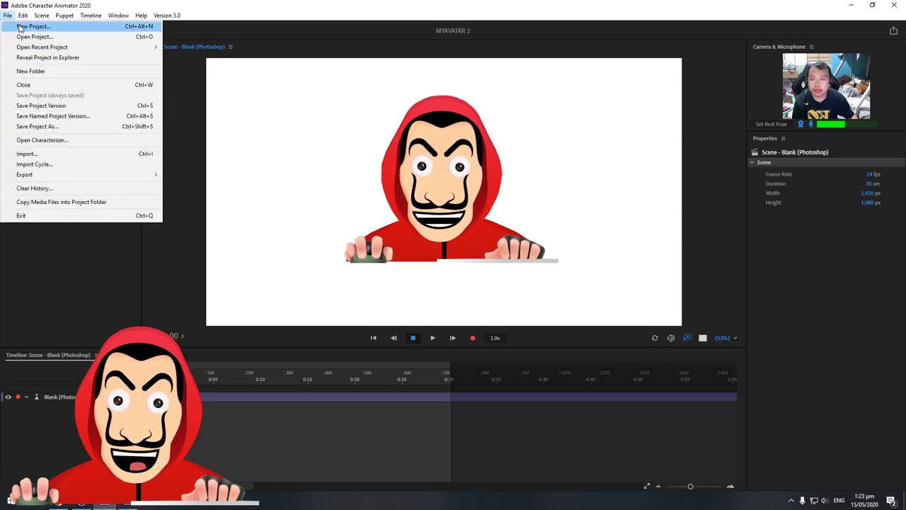
click(22, 26)
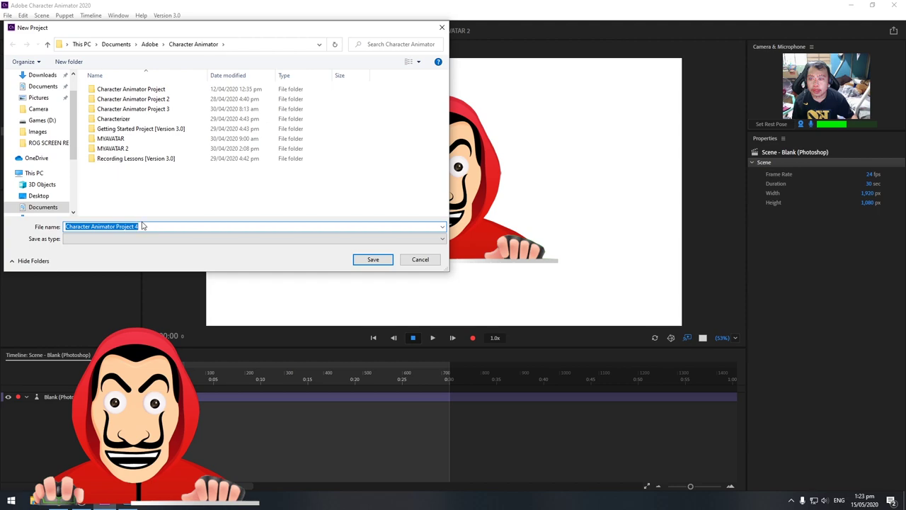
text(Moneyheist)
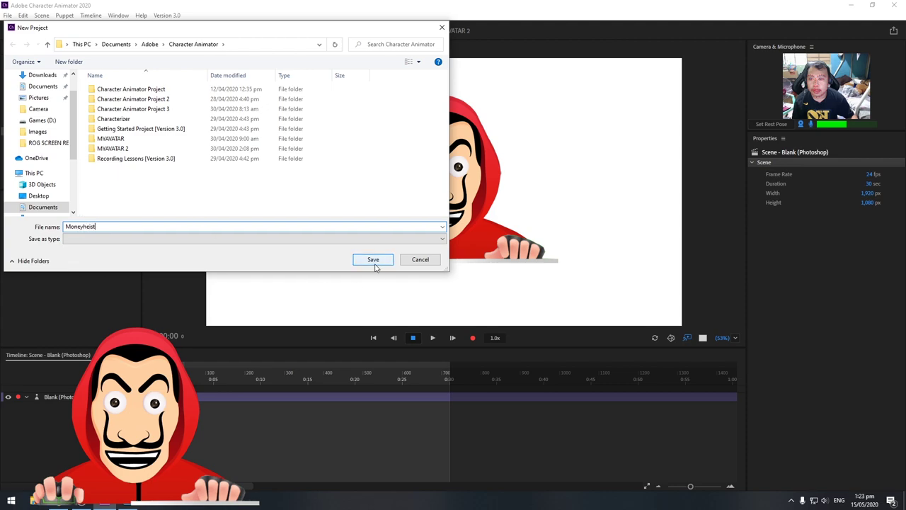
click(374, 261)
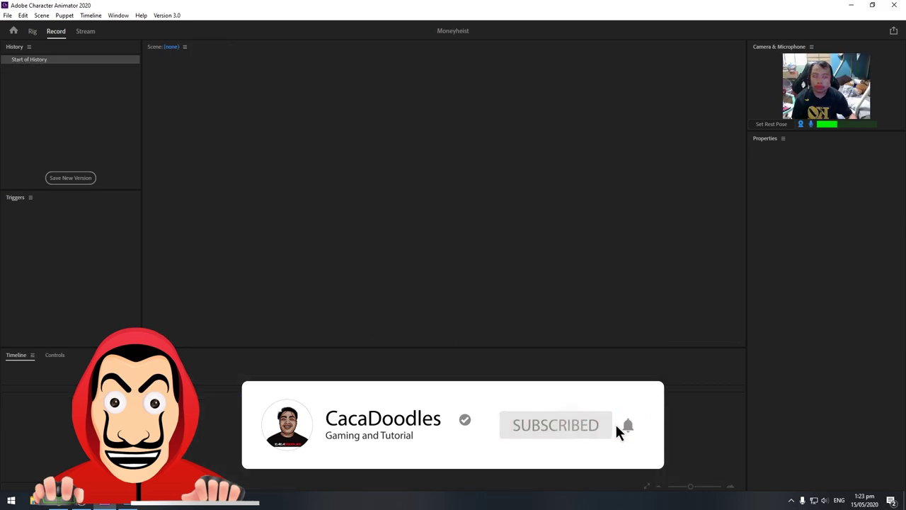
Minimise OBS, dismiss the Edit and File menus, and switch to the Rig workspace.
click(80, 504)
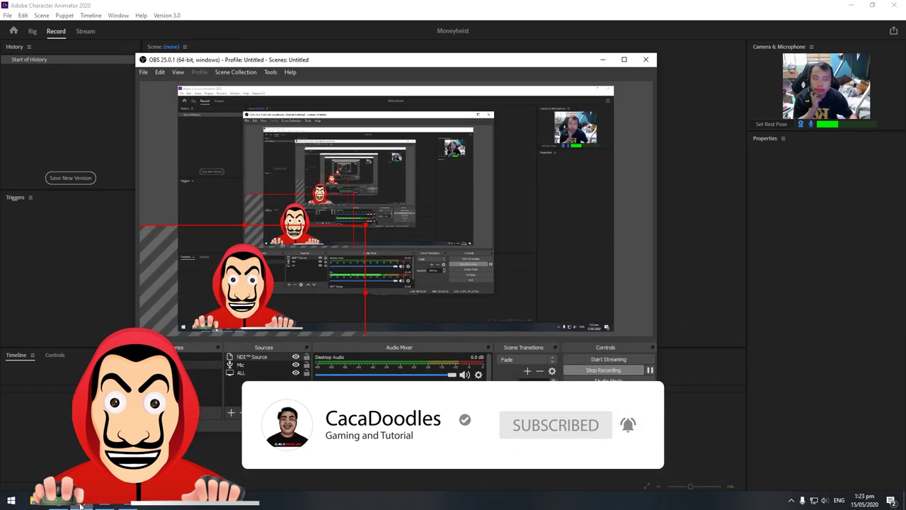
click(80, 505)
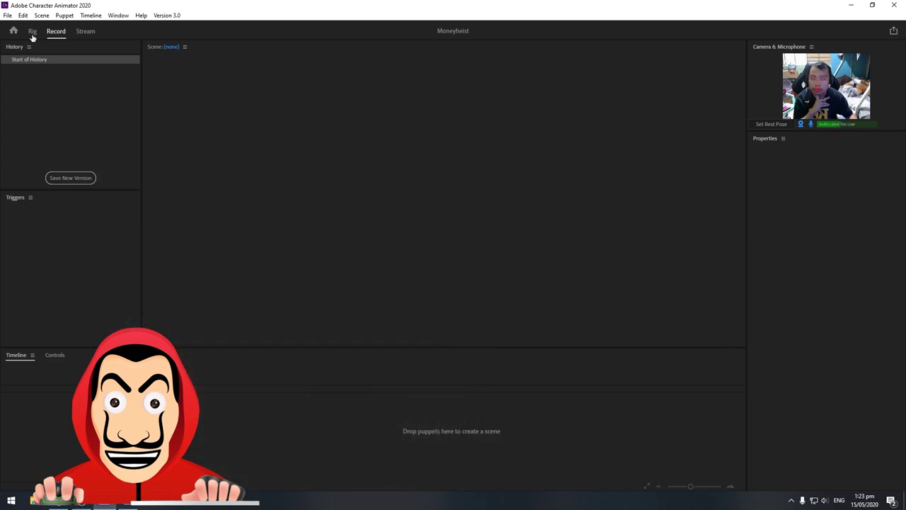
click(31, 32)
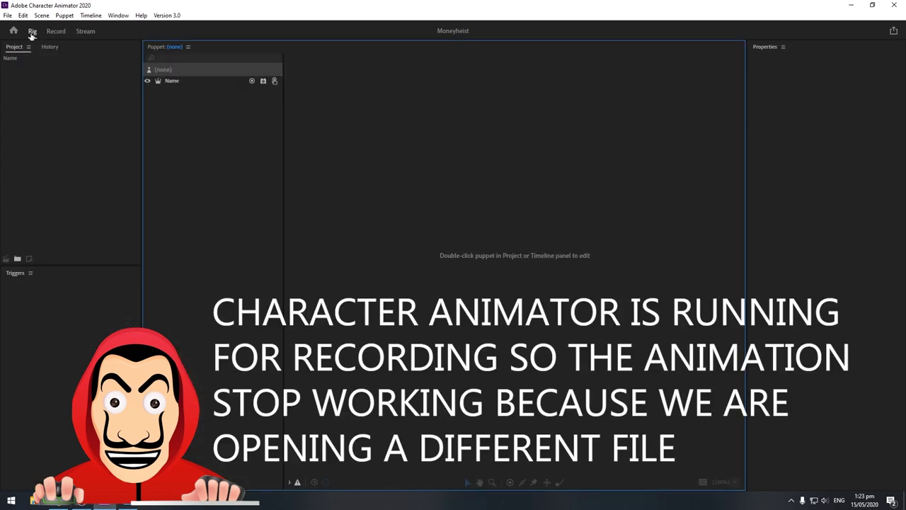
click(61, 32)
click(6, 15)
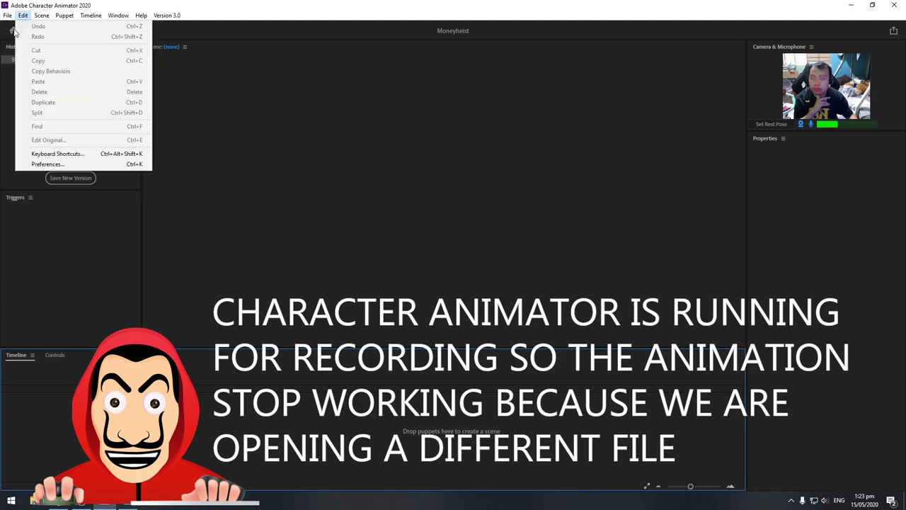
click(89, 247)
click(8, 16)
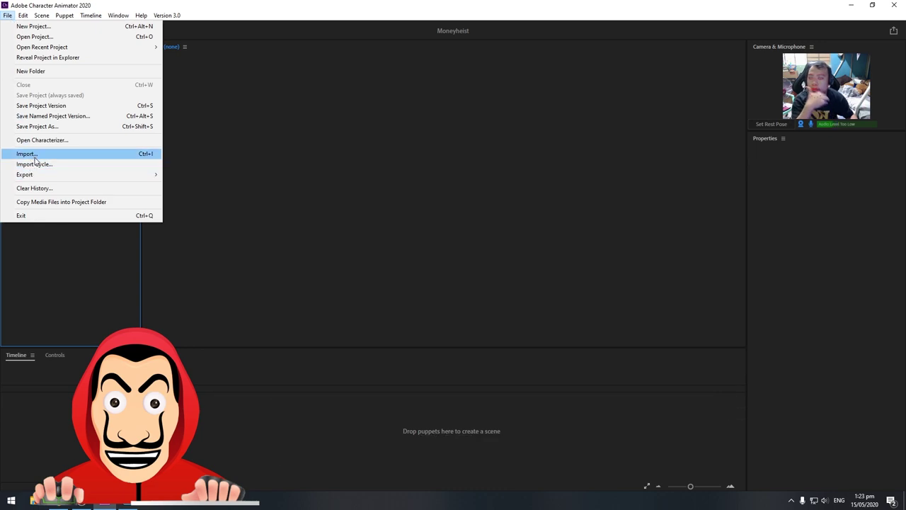
click(56, 153)
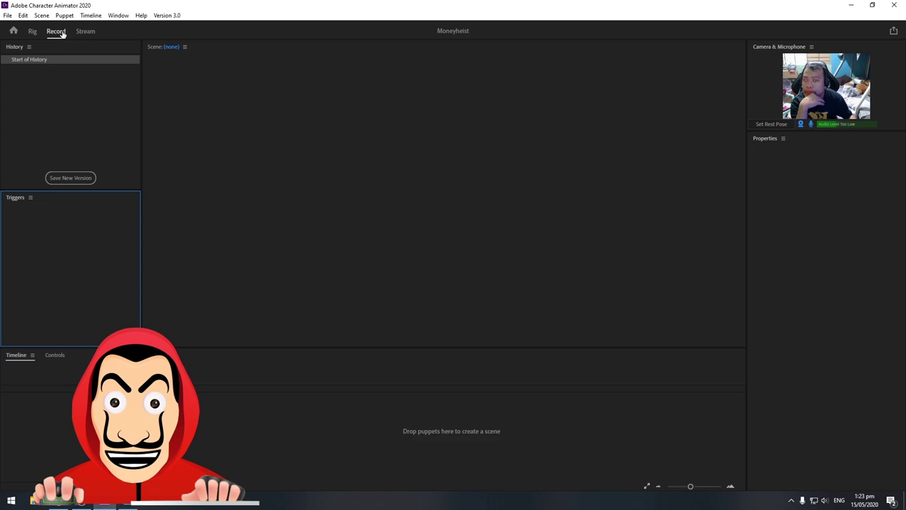
click(32, 32)
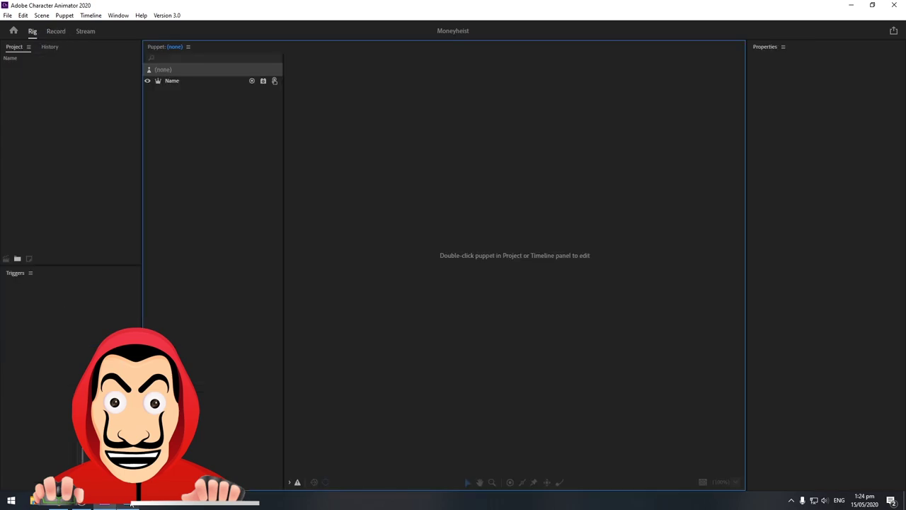
Check the PSD in Photoshop, then minimise it to show the desktop.
click(105, 502)
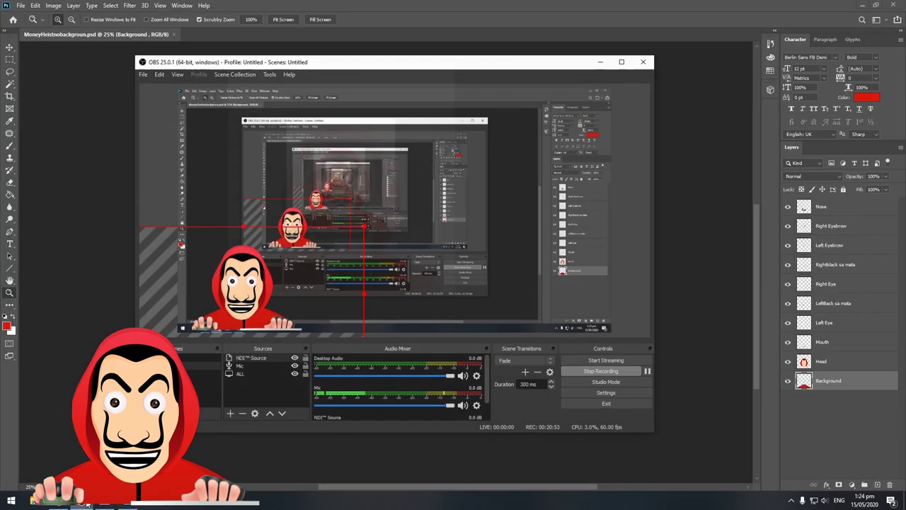
click(83, 503)
click(86, 504)
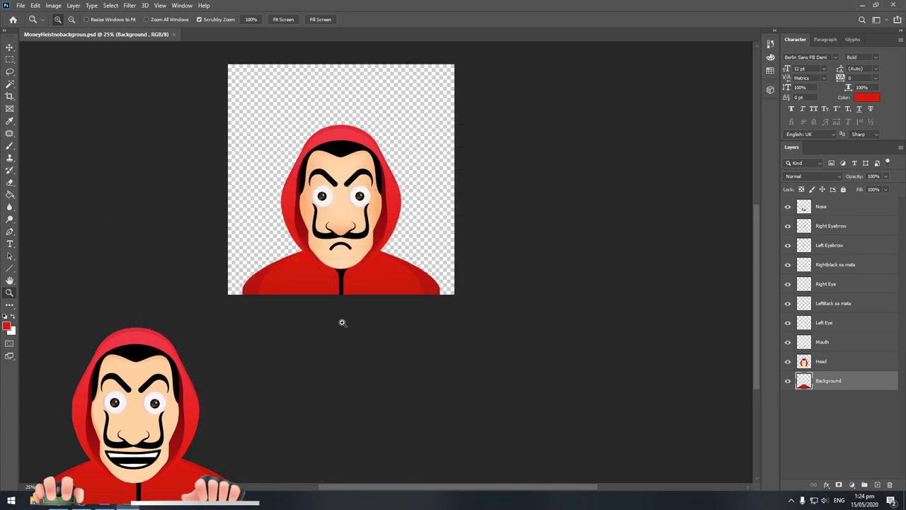
click(864, 5)
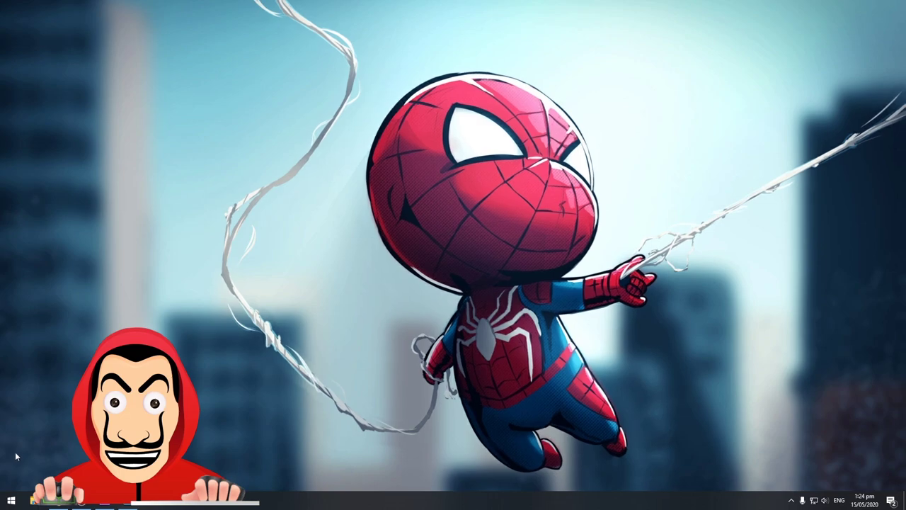
In the Rig workspace, open the MYAVATAR 2 project from its MYAVATAR 2 folder.
click(104, 503)
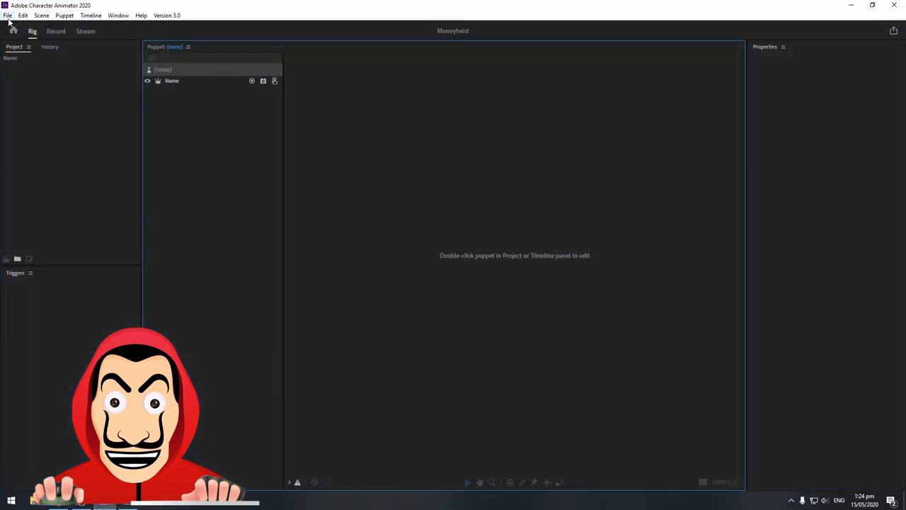
click(56, 31)
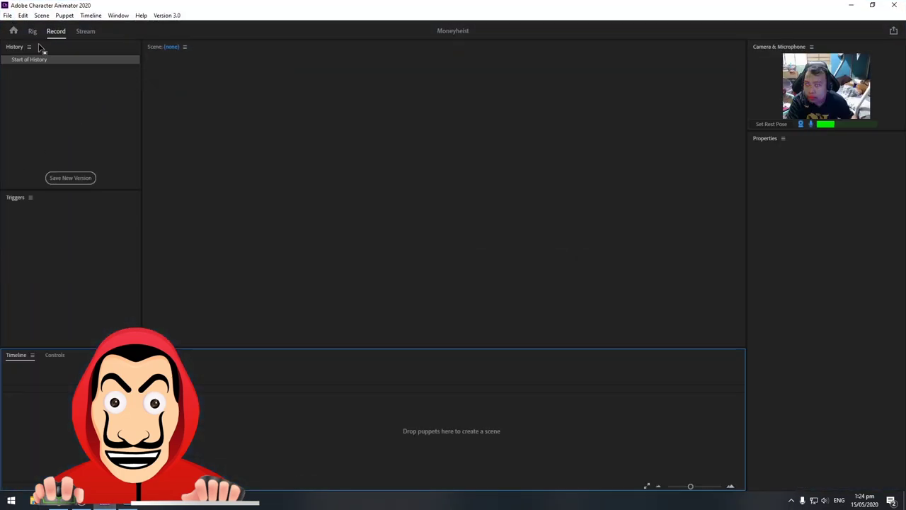
click(32, 33)
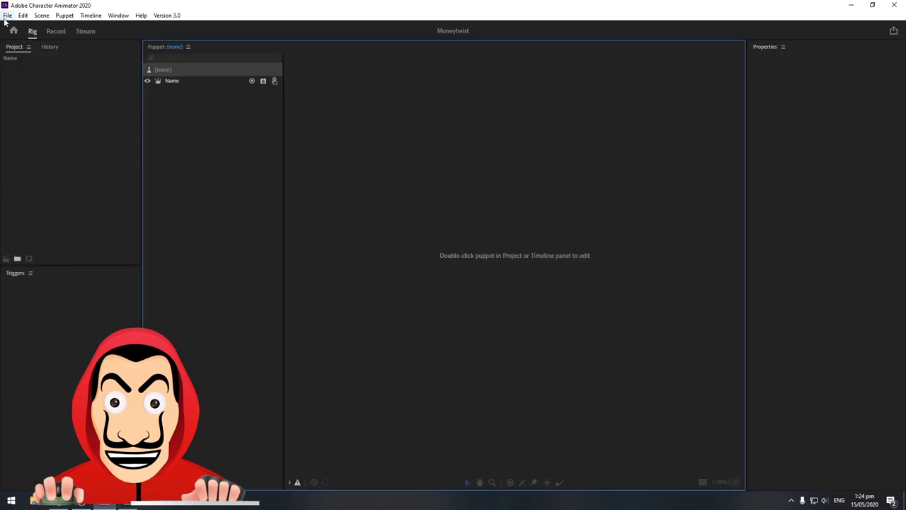
click(7, 15)
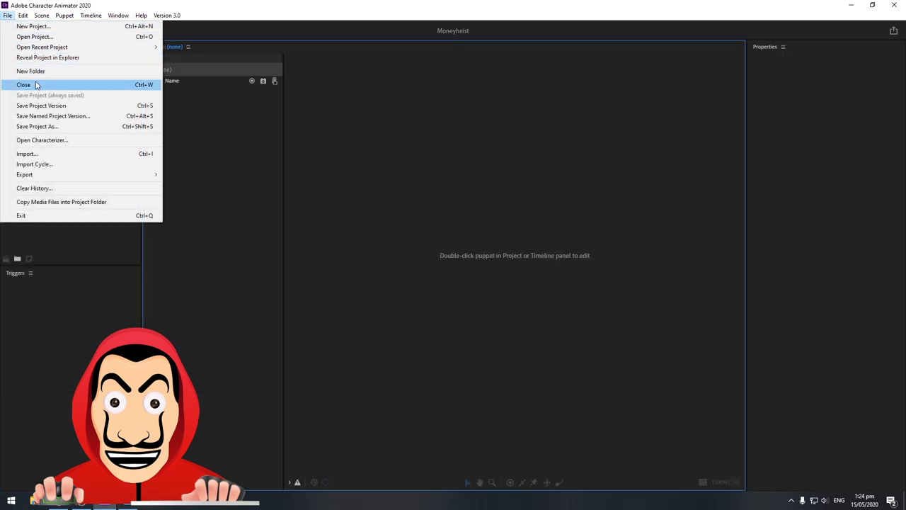
click(41, 36)
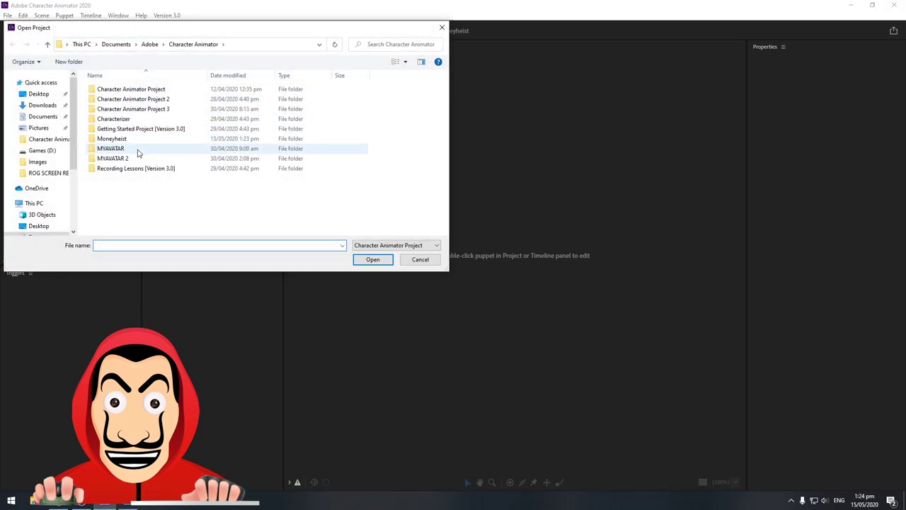
double_click(110, 160)
double_click(117, 108)
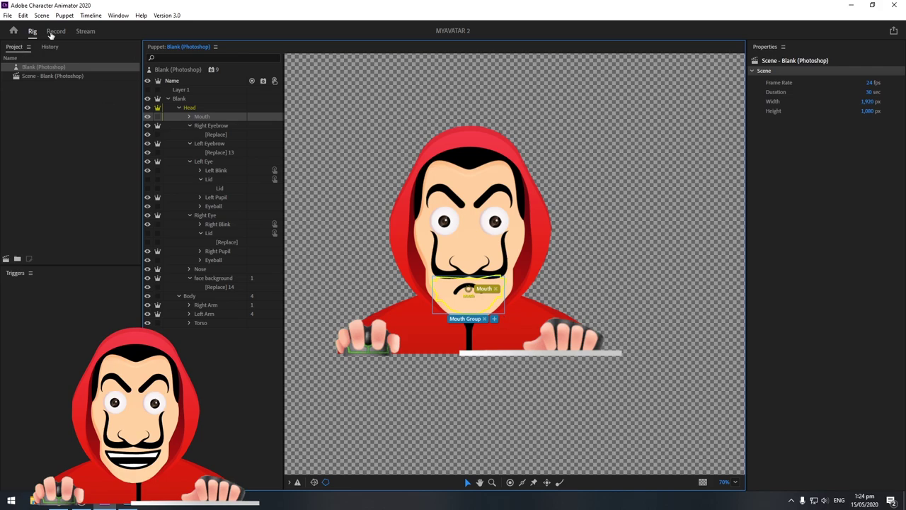
Review Character Animator's Live Output preferences and close them with OK.
click(56, 31)
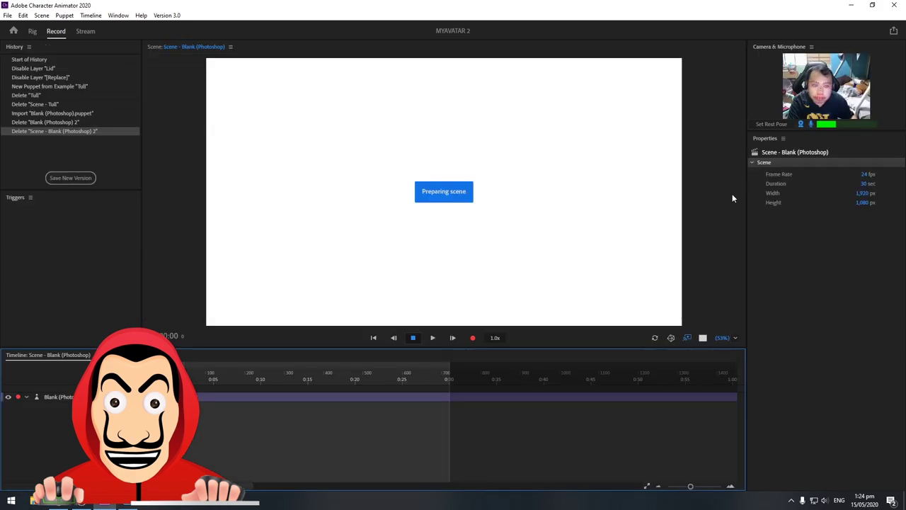
click(701, 338)
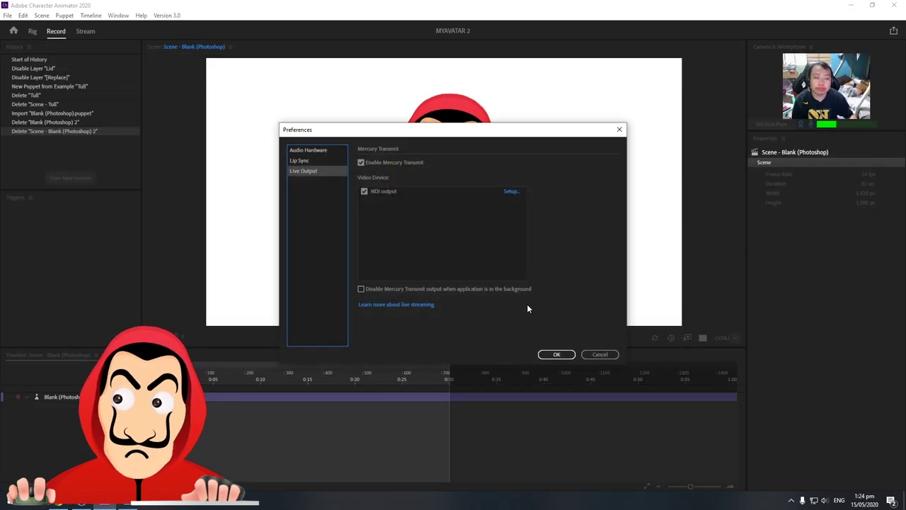
click(556, 354)
Minimise Character Animator and the recording software to reach the desktop.
click(87, 504)
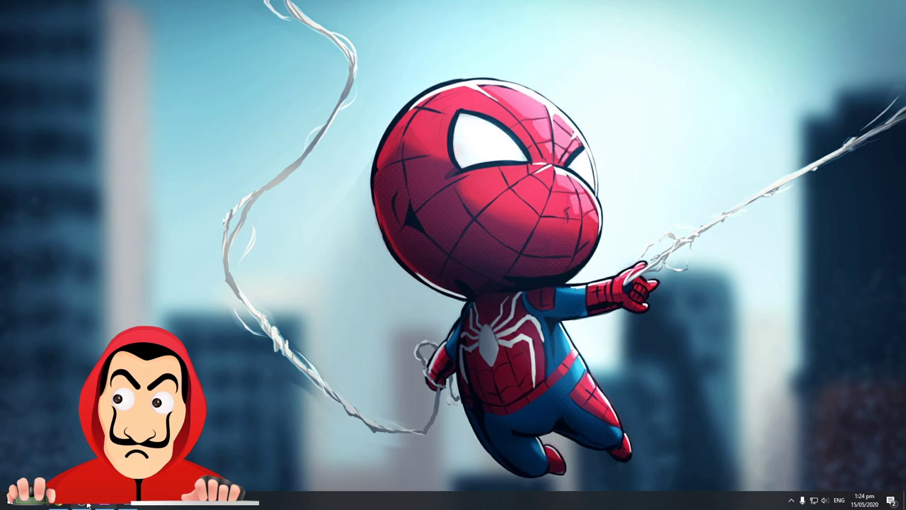
click(87, 505)
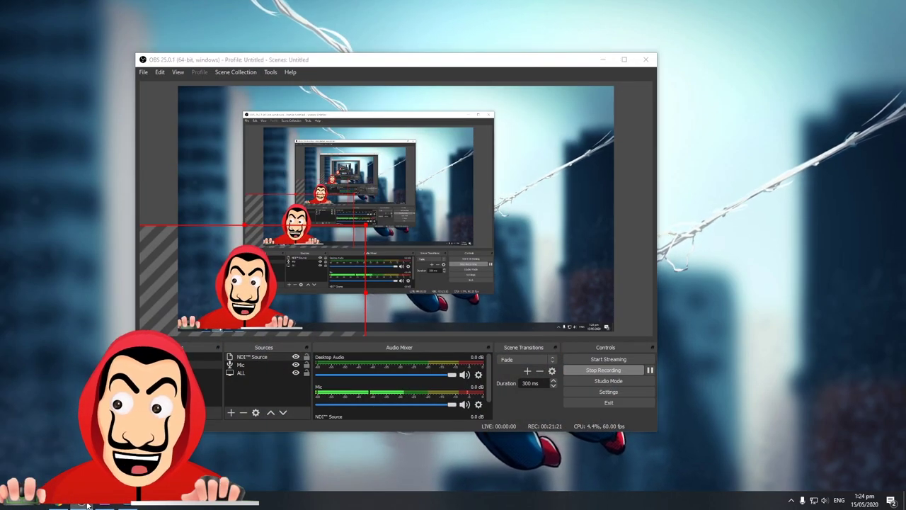
click(631, 20)
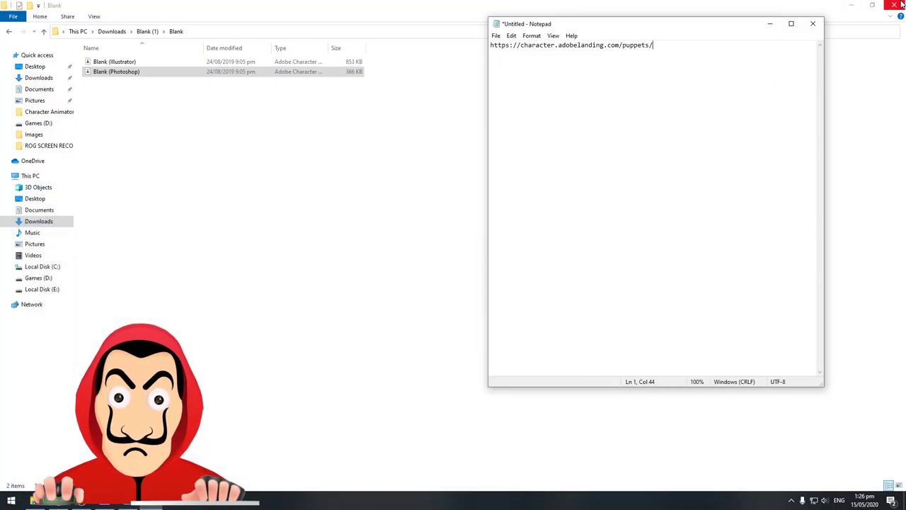
Close the folder window, select the puppets URL in Notepad, then minimise Notepad.
click(893, 5)
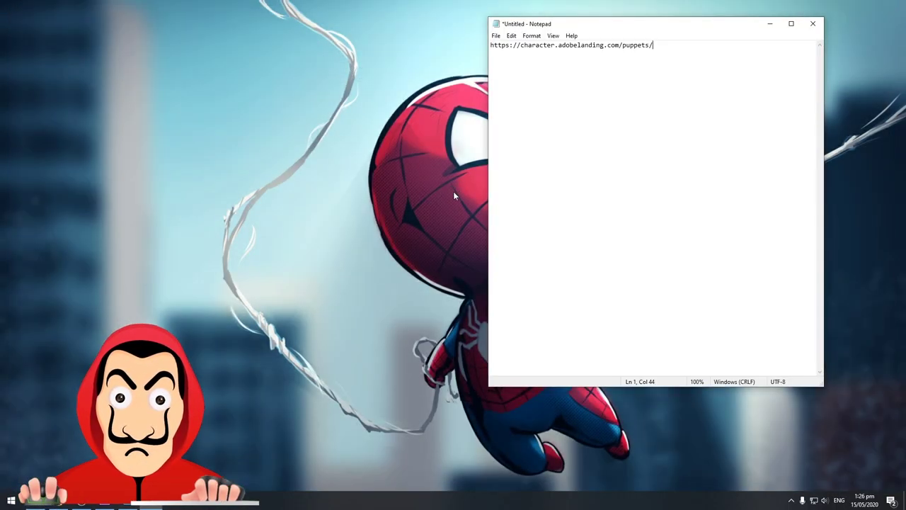
right_click(405, 183)
click(692, 50)
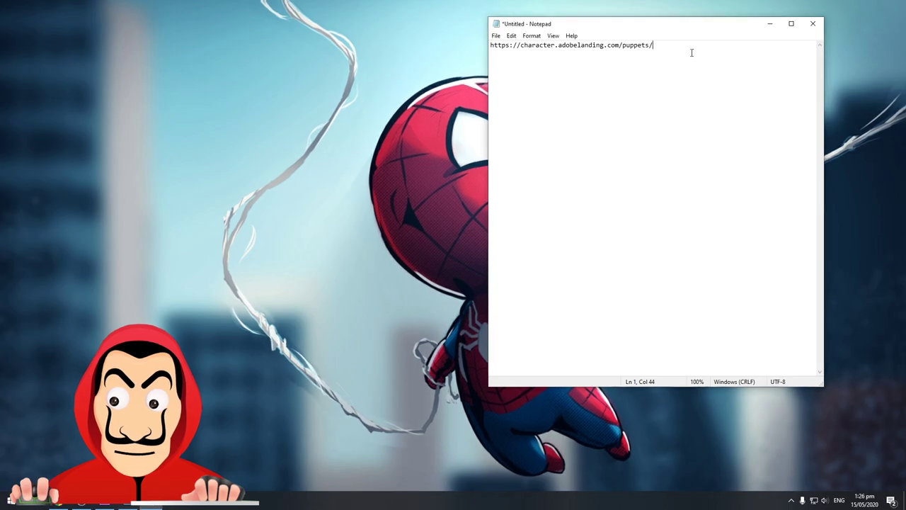
key(ctrl+a)
click(769, 24)
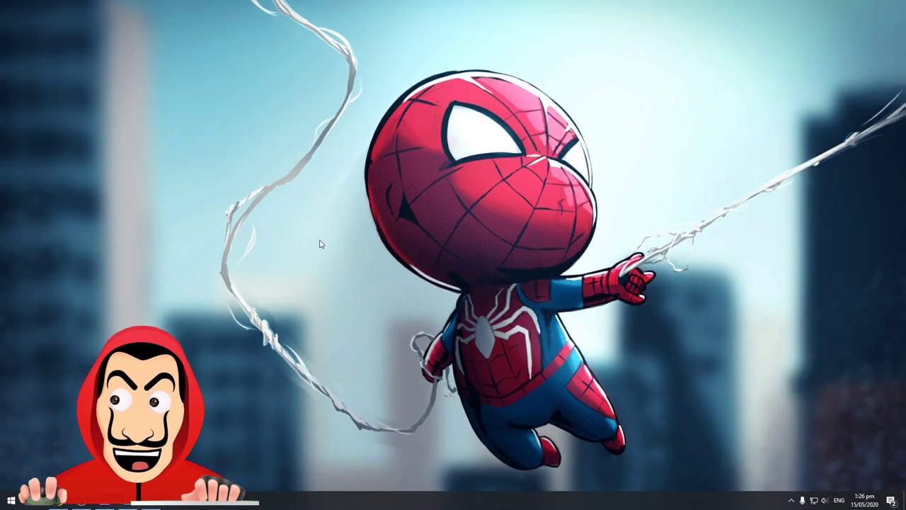
Open a new tab in Chrome.
right_click(632, 136)
right_click(615, 234)
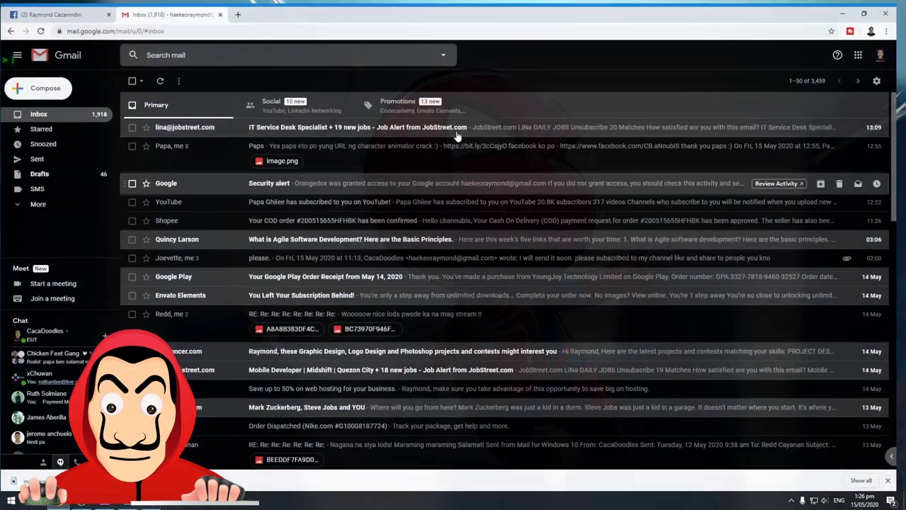
key(ctrl+t)
Load google.com, then select the whole puppets URL back in Notepad.
text(google.com)
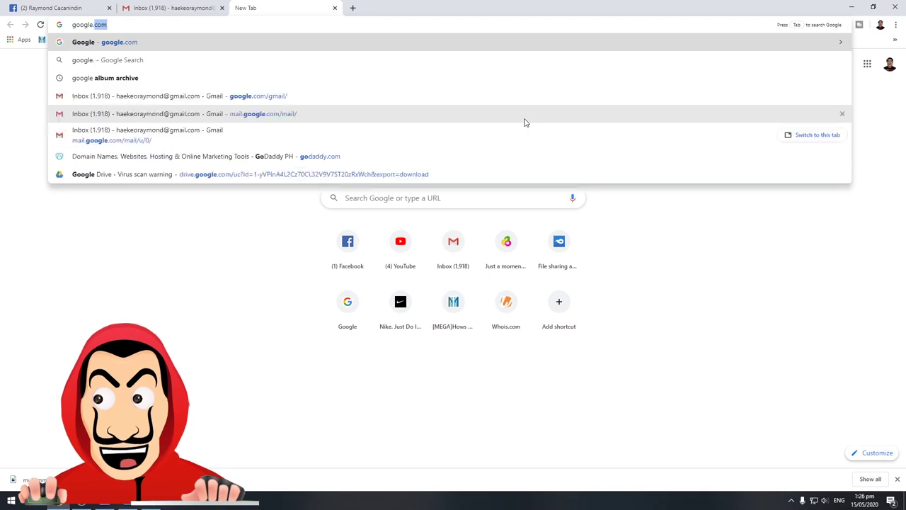
key(Return)
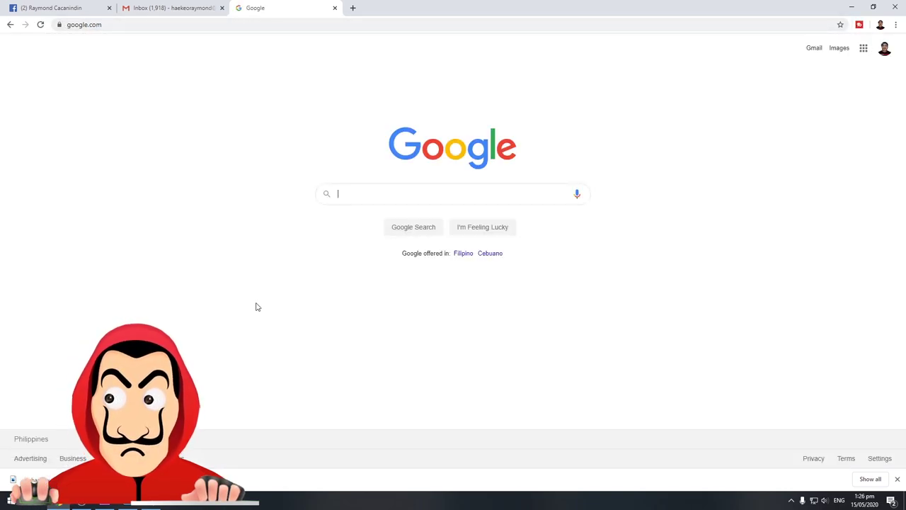
key(alt+Tab)
click(624, 73)
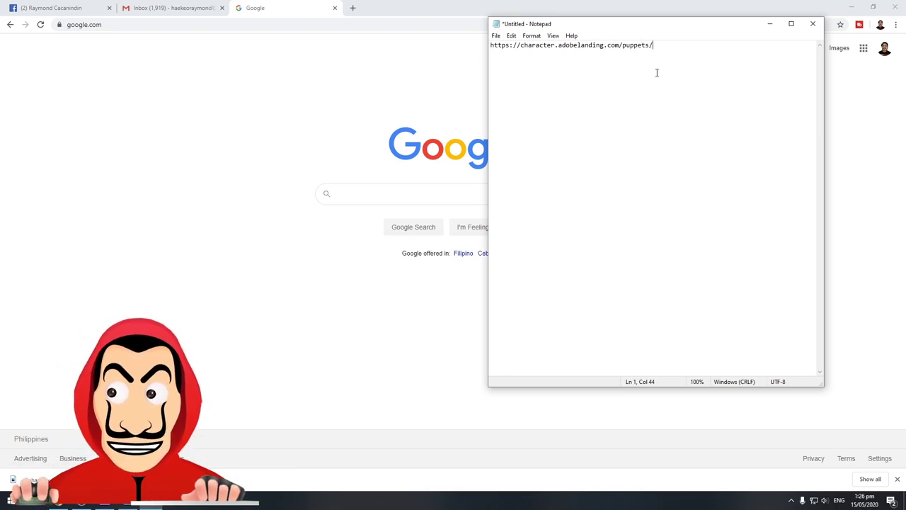
key(ctrl+a)
key(ctrl+c)
Paste the puppets URL into a new Chrome tab and load the Character Animator puppets page.
key(alt+Tab)
click(353, 7)
key(ctrl+v)
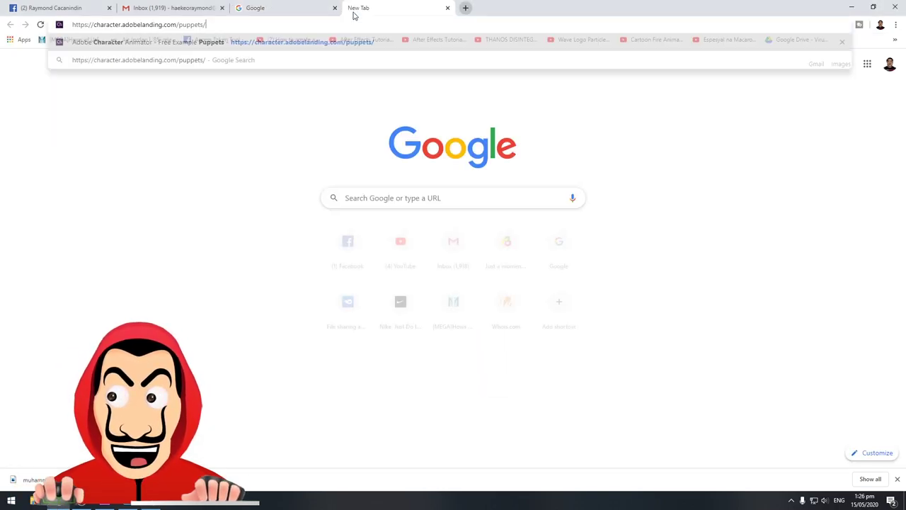
key(Return)
Scroll to the Blank puppet and download its ZIP from the Creative Cloud page.
scroll(459, 257, down, 5)
scroll(459, 257, down, 5)
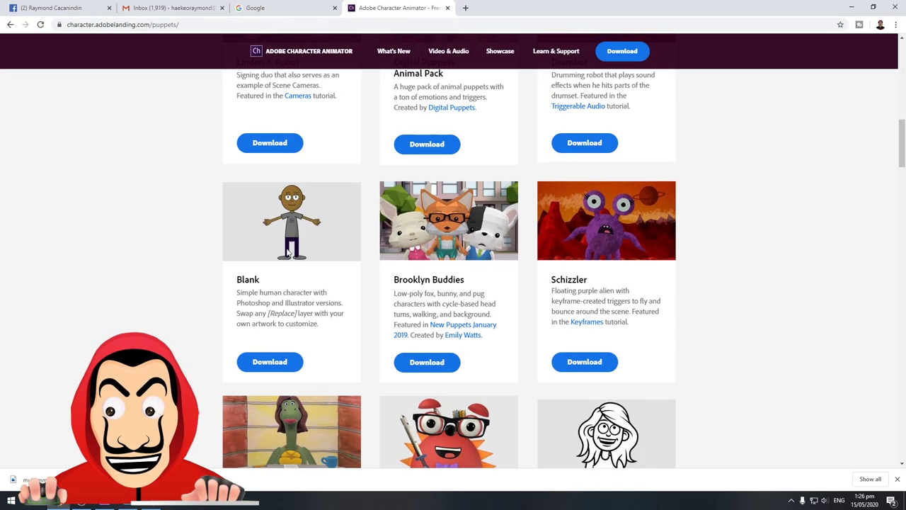
click(288, 366)
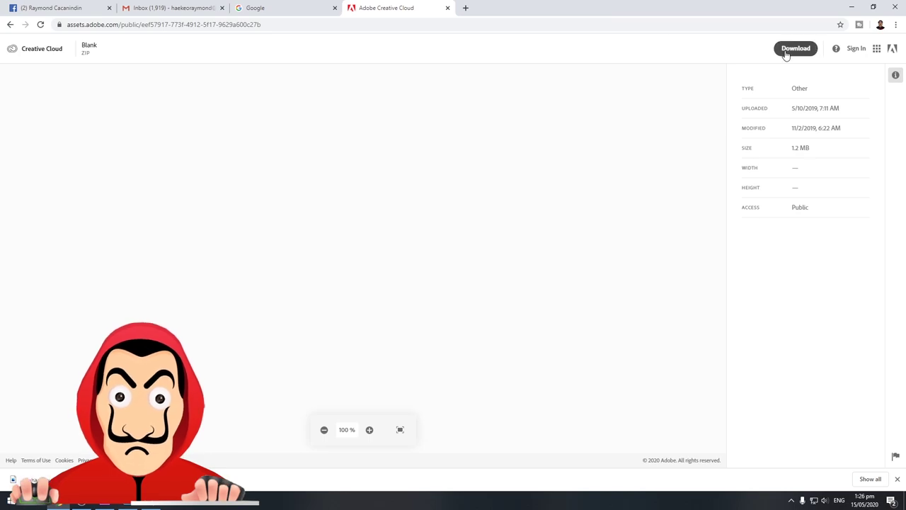
click(787, 49)
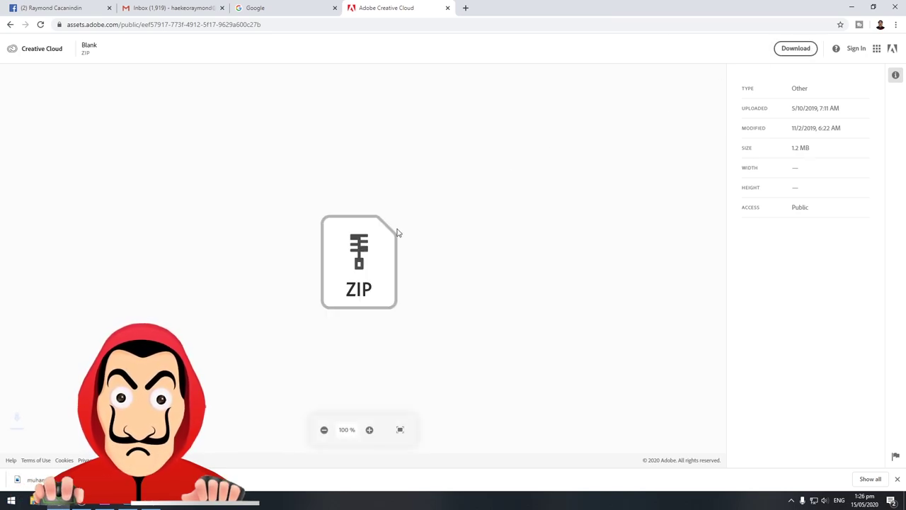
Extract the downloaded Blank (2) archive in Downloads and check its folder.
click(107, 432)
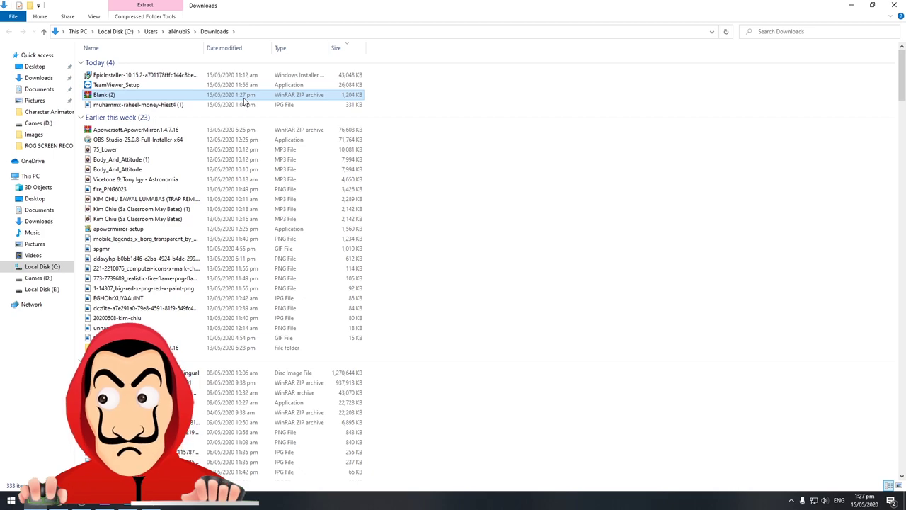
right_click(104, 95)
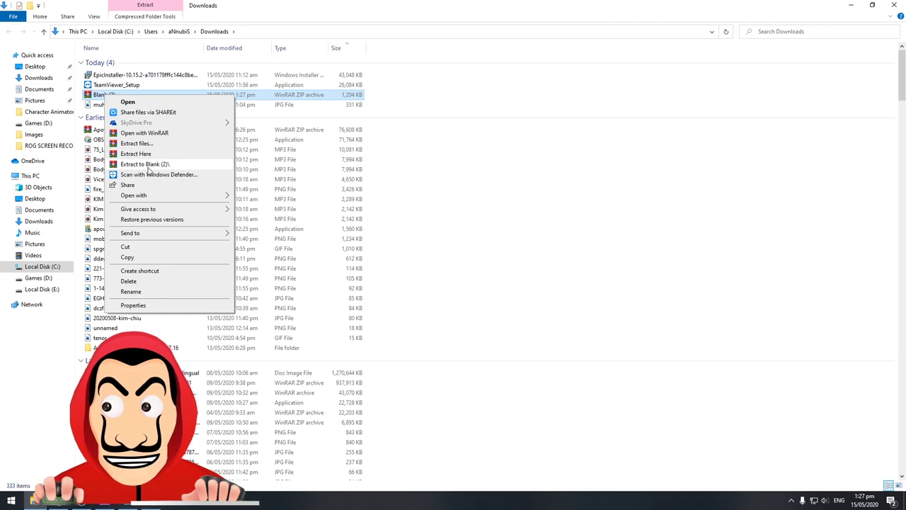
click(148, 166)
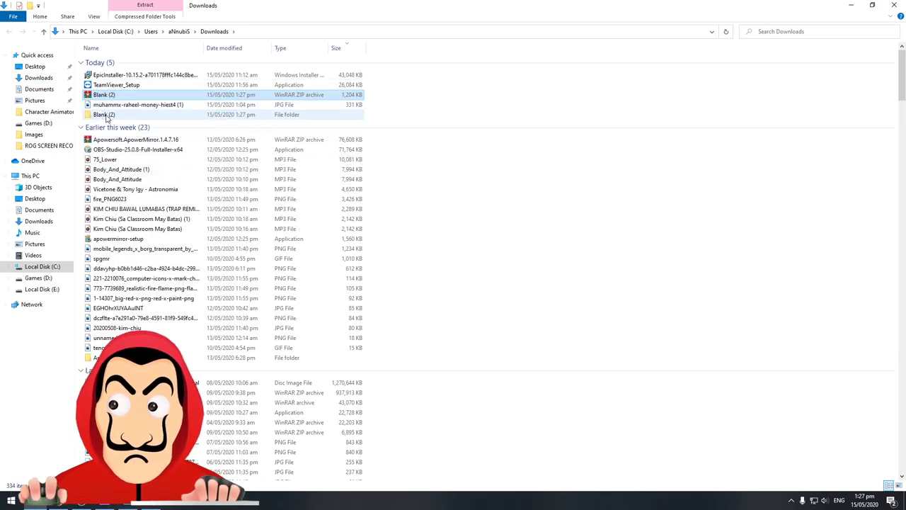
double_click(106, 116)
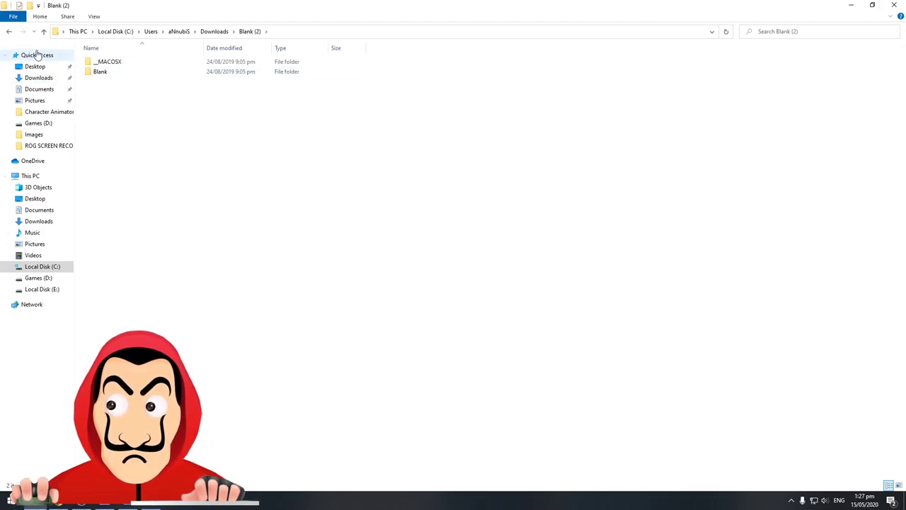
click(8, 31)
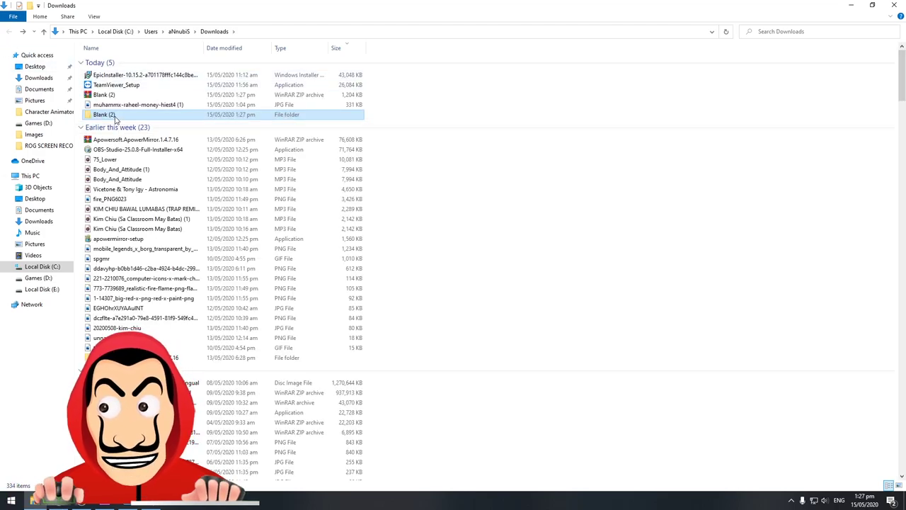
Navigate to Documents > Blank > Blank.
click(39, 89)
scroll(631, 364, down, 5)
scroll(734, 415, down, 1)
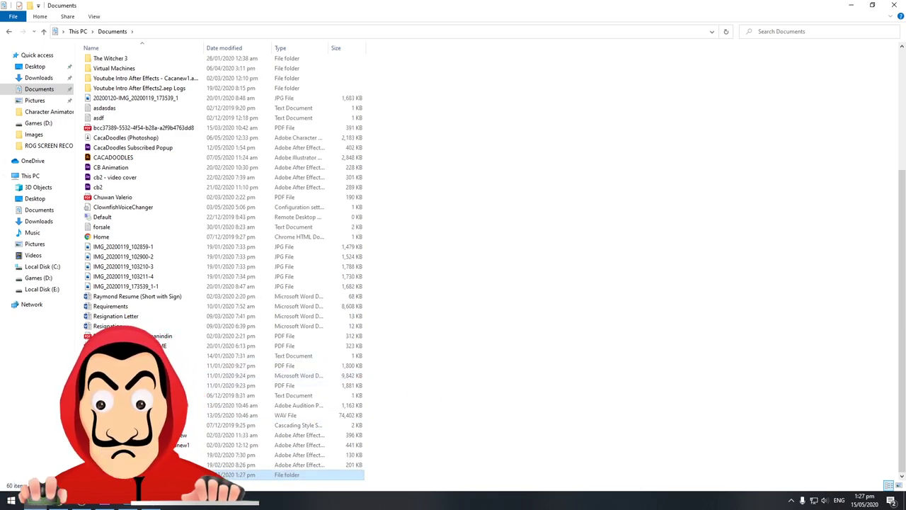
key(Return)
double_click(115, 72)
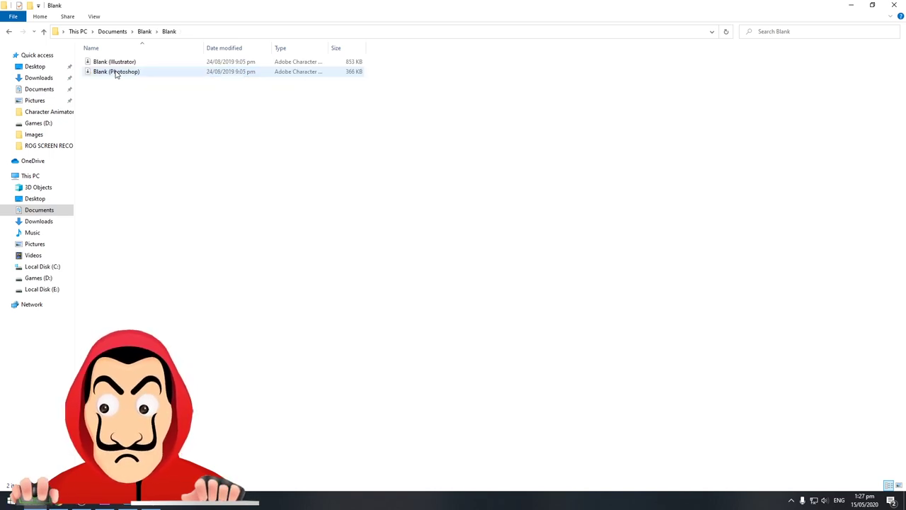
Open the Blank (Photoshop) file with Adobe Photoshop 2020.
click(116, 72)
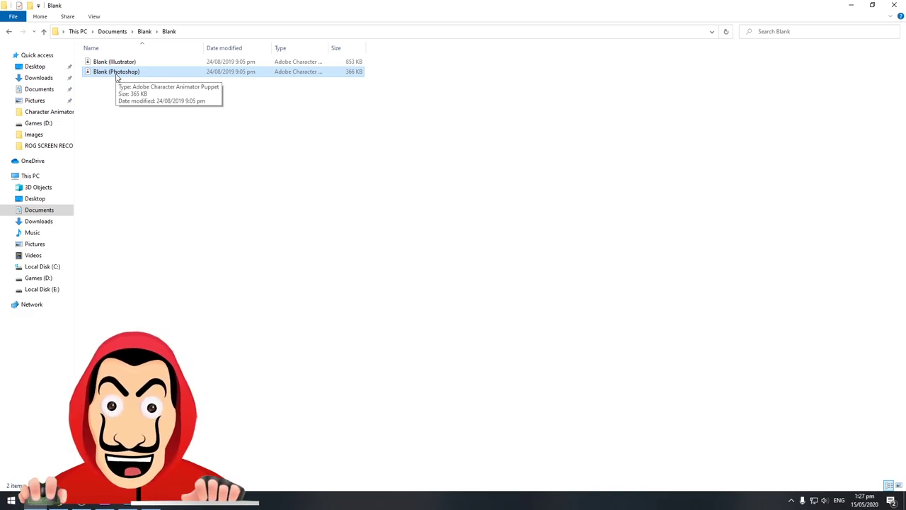
click(169, 175)
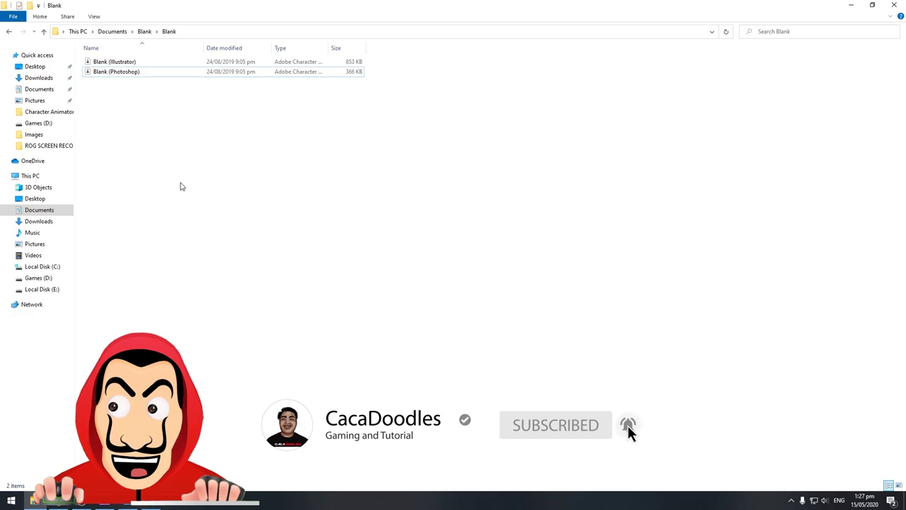
click(138, 72)
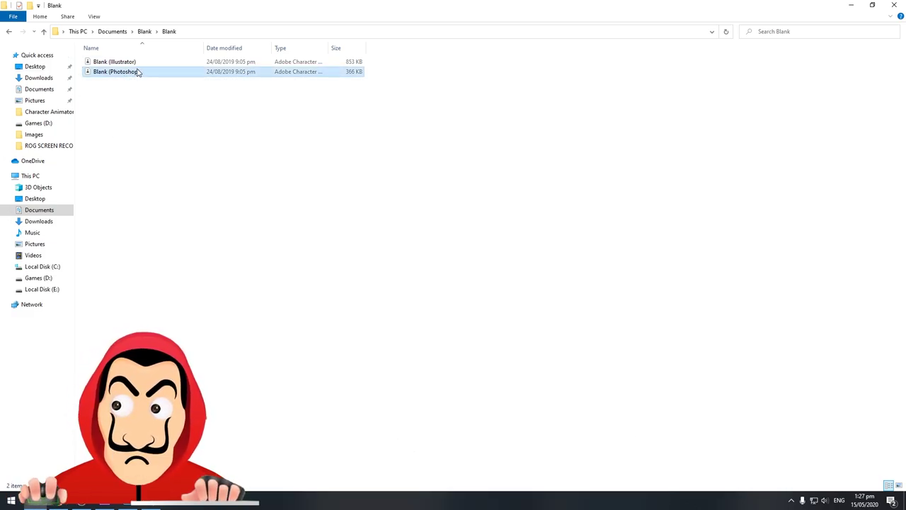
right_click(139, 73)
mouse_move(167, 127)
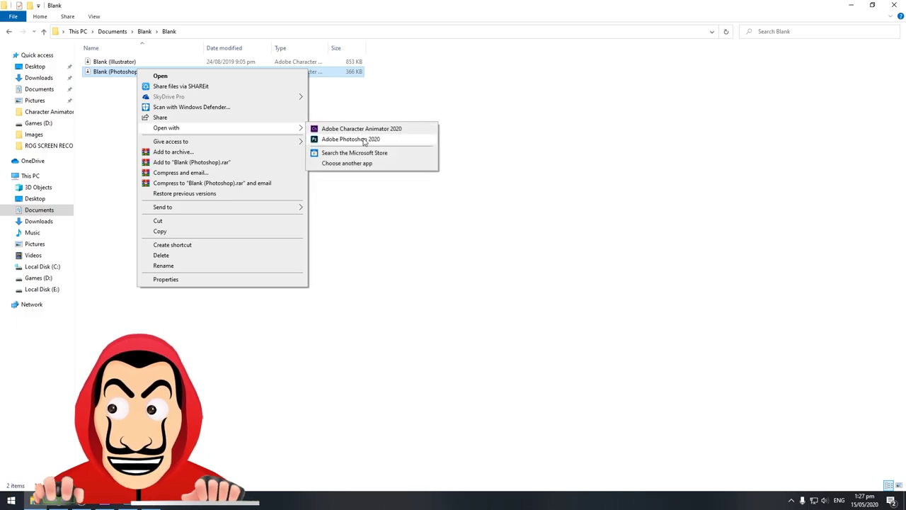
click(363, 139)
Dismiss Photoshop's error and bring up the File > Open dialog.
click(437, 189)
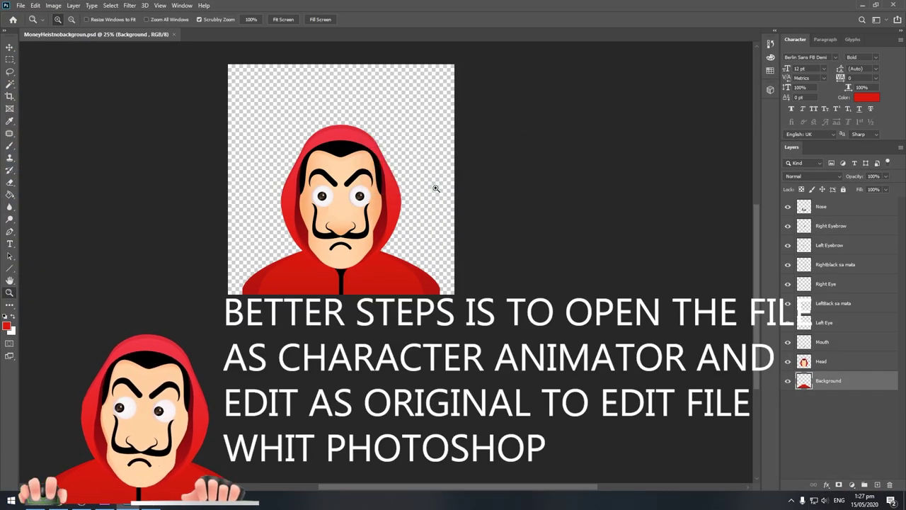
click(897, 3)
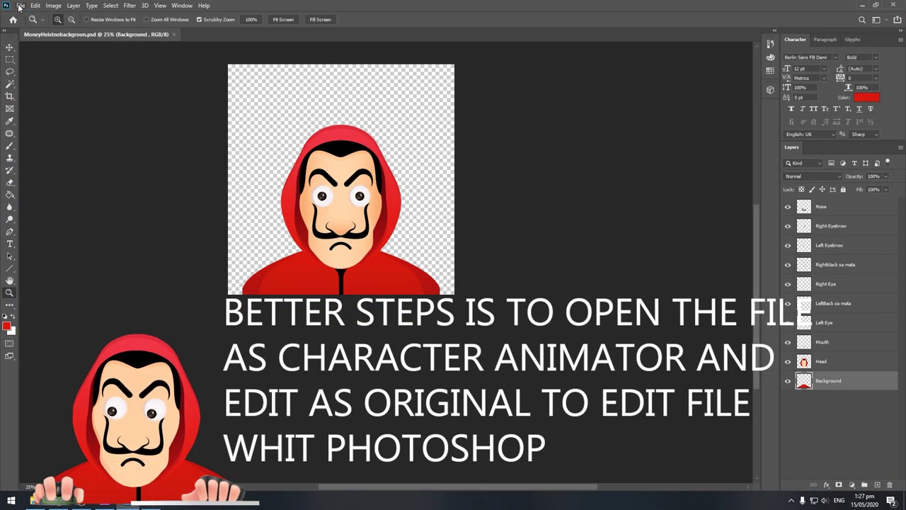
click(21, 5)
click(32, 24)
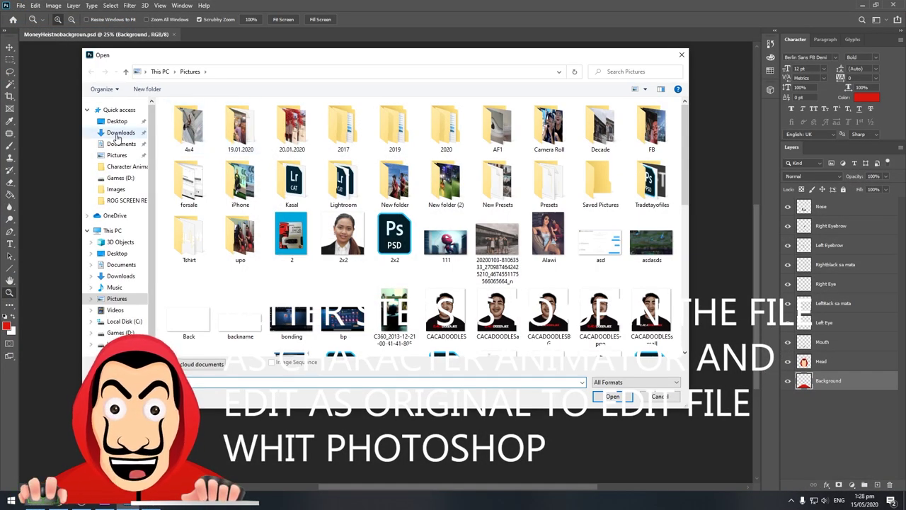
Open Blank (Photoshop) from Documents > Blank > Blank, dismiss the wrong-document error, minimise Photoshop.
scroll(205, 238, down, 6)
click(213, 195)
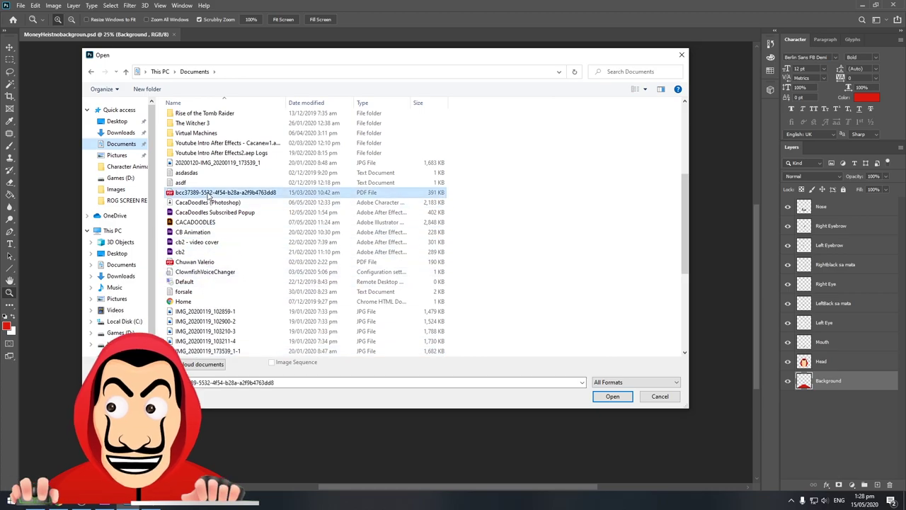
scroll(199, 184, up, 5)
double_click(188, 123)
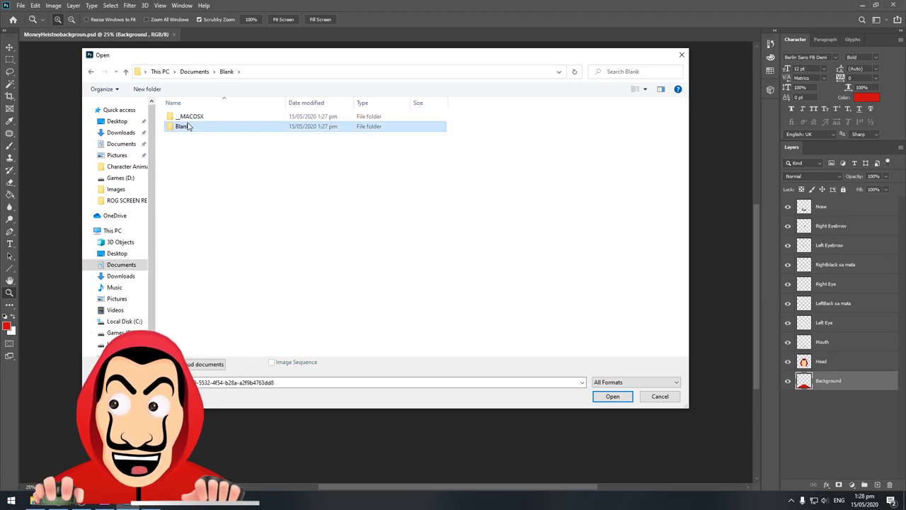
double_click(190, 126)
double_click(191, 131)
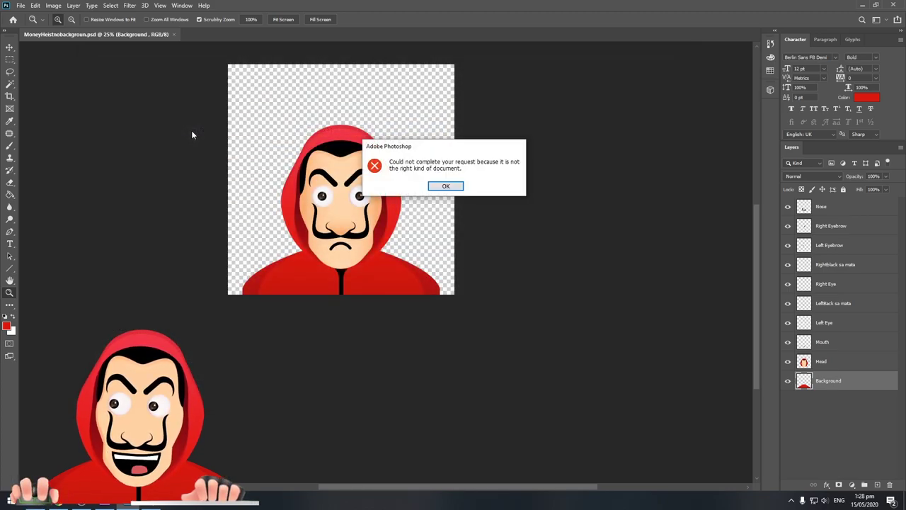
click(444, 184)
click(861, 5)
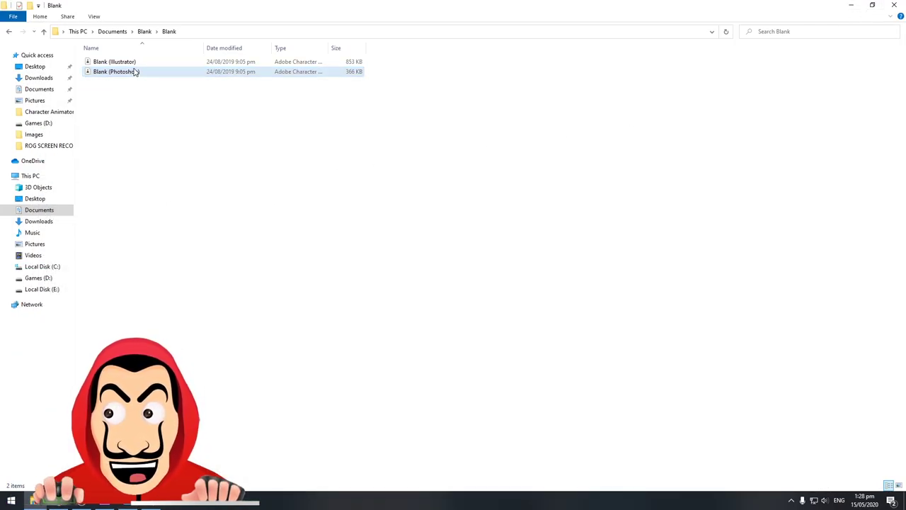
Open Blank (Photoshop) in Character Animator and send Blank.psd to Photoshop via Edit Original.
double_click(116, 74)
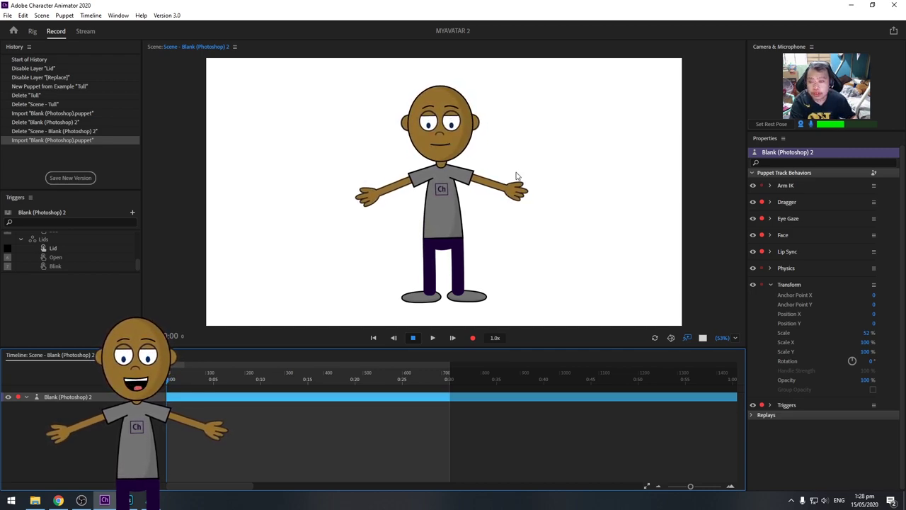
click(9, 16)
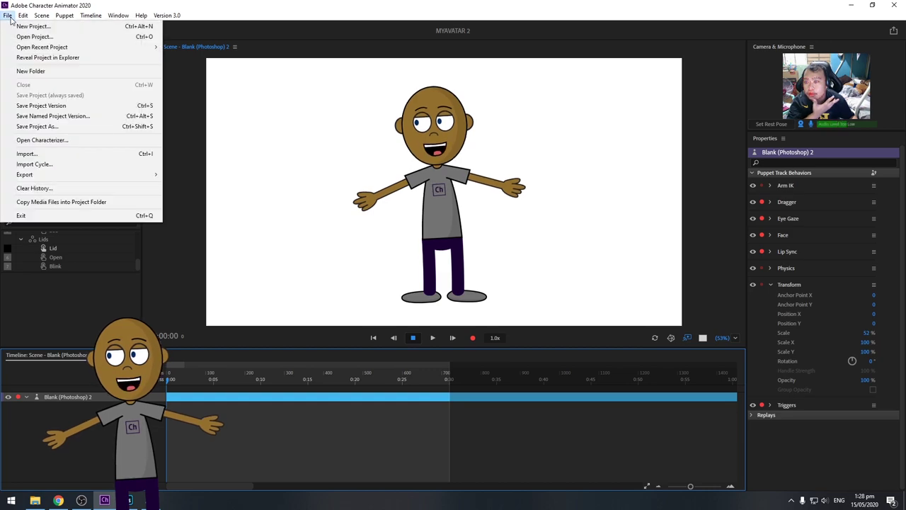
mouse_move(23, 15)
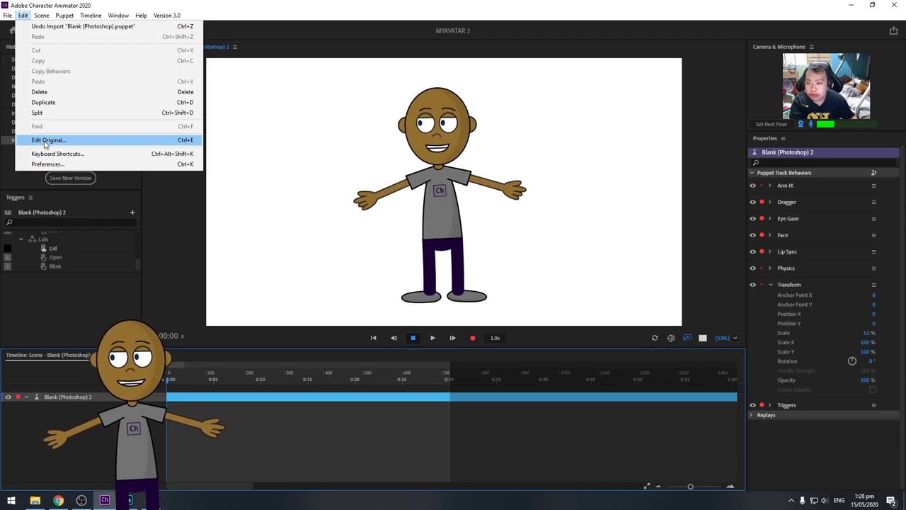
click(47, 141)
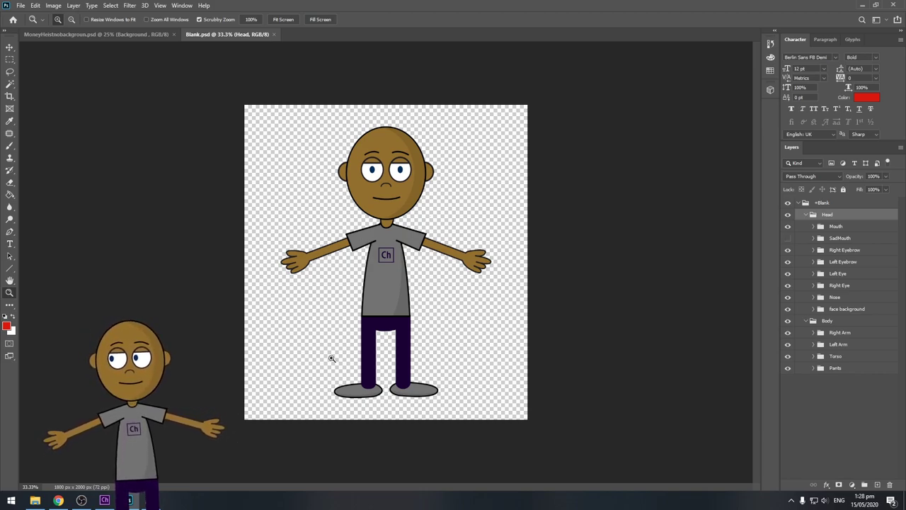
Step back and forward through Character Animator's history, ending at the current puppet scene.
click(863, 6)
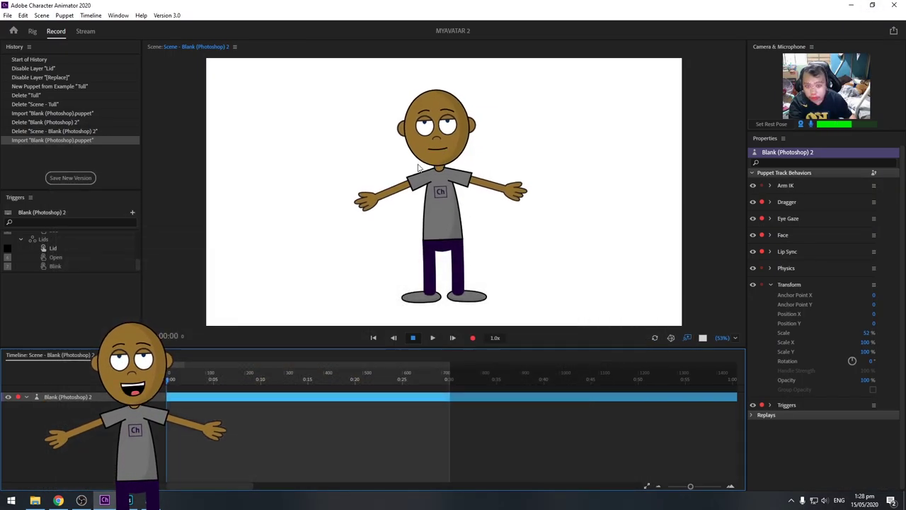
click(62, 129)
click(59, 124)
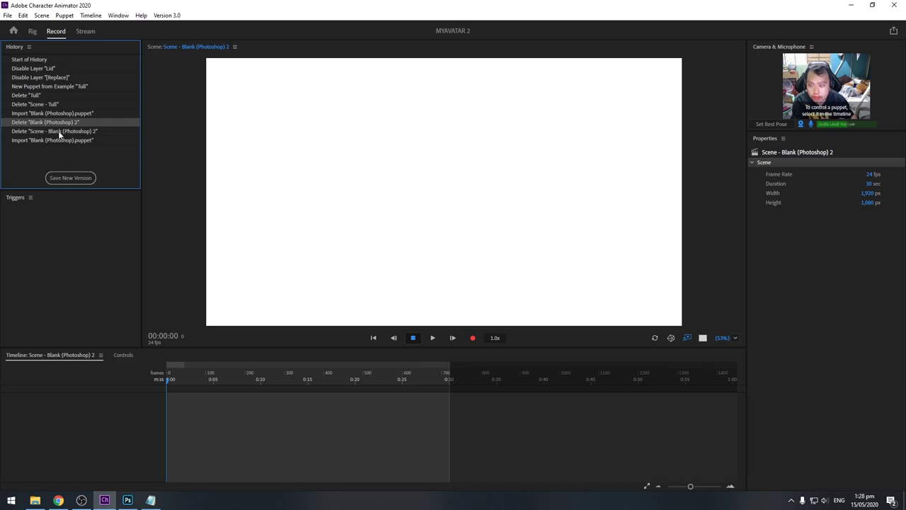
click(58, 131)
Close File Explorer and the Creative Cloud download tab, minimising the other windows.
click(849, 7)
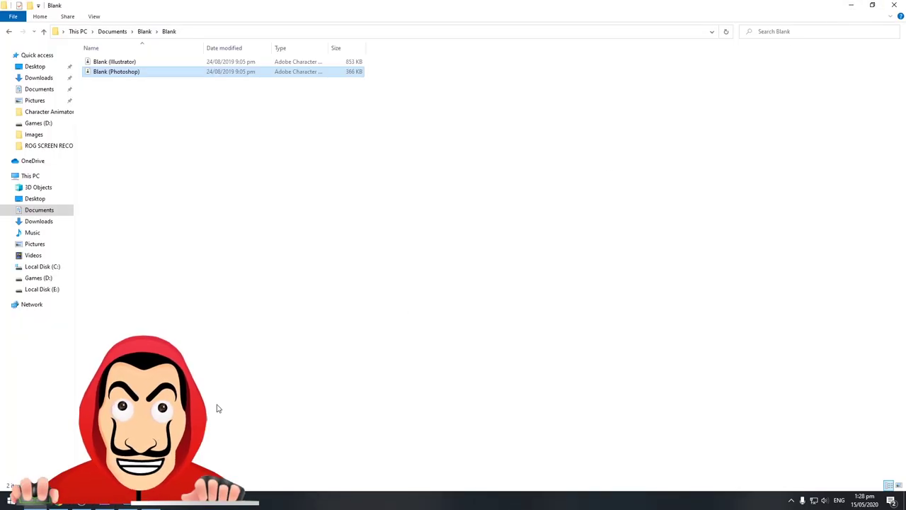
click(82, 504)
click(82, 504)
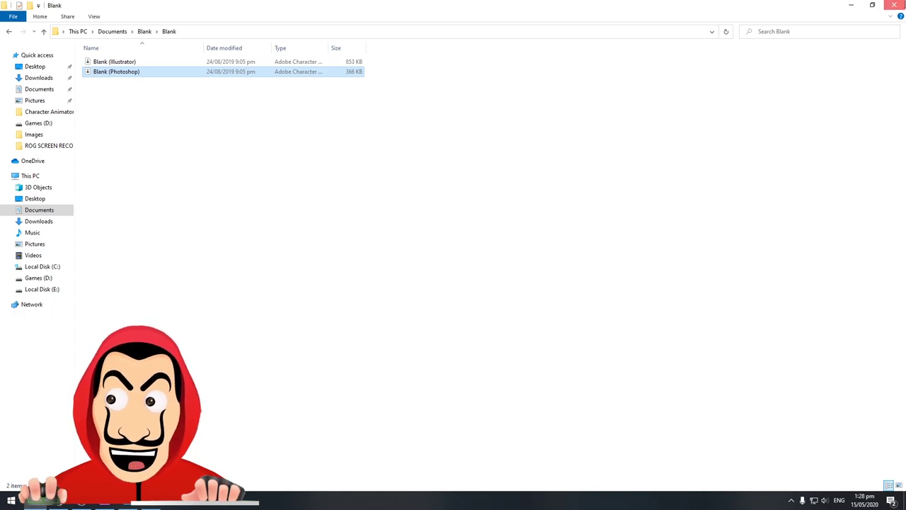
click(894, 5)
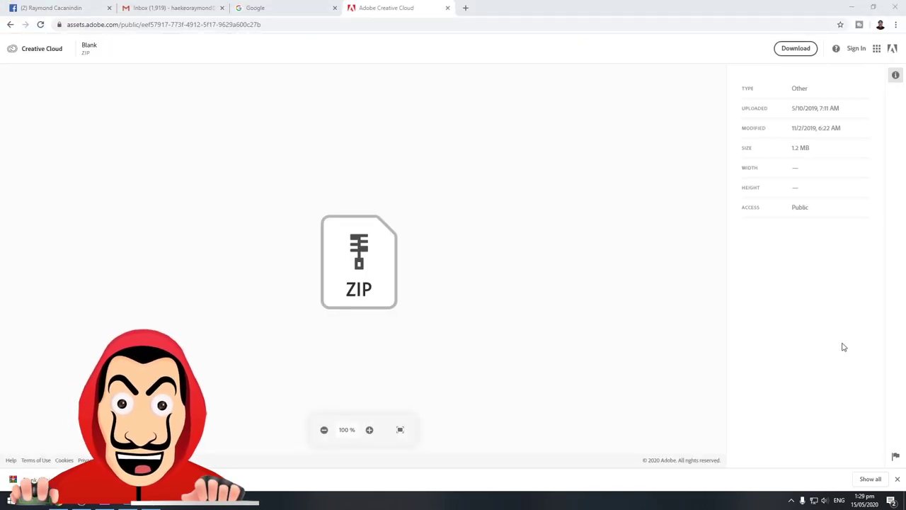
click(448, 8)
click(845, 12)
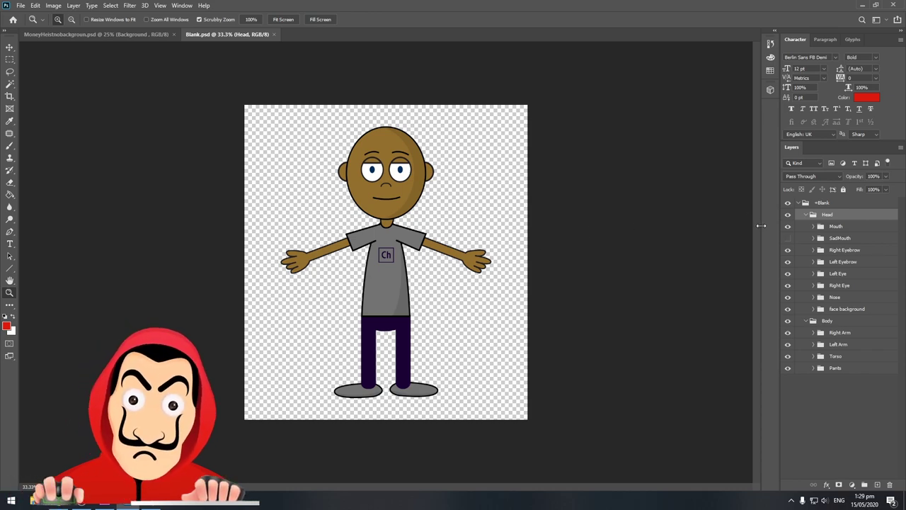
Expand Blank.psd's Head group and its face background group in the Layers panel.
click(831, 401)
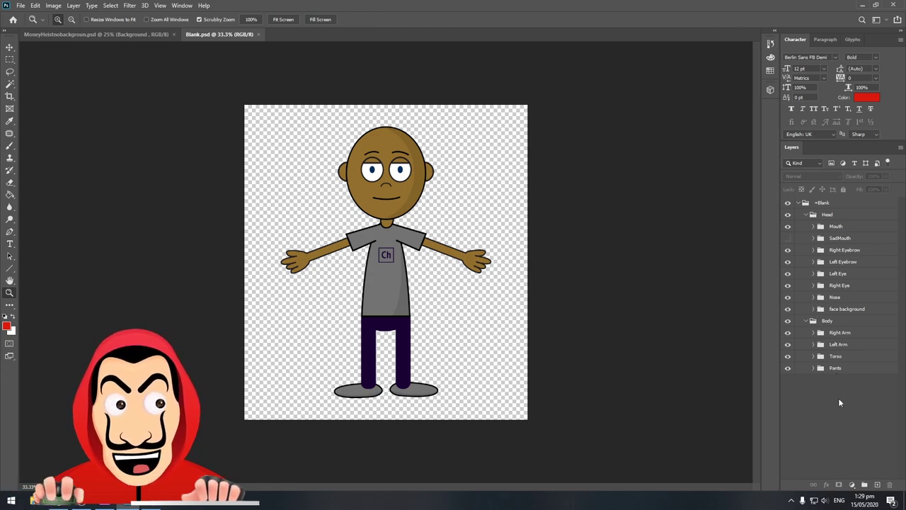
click(808, 211)
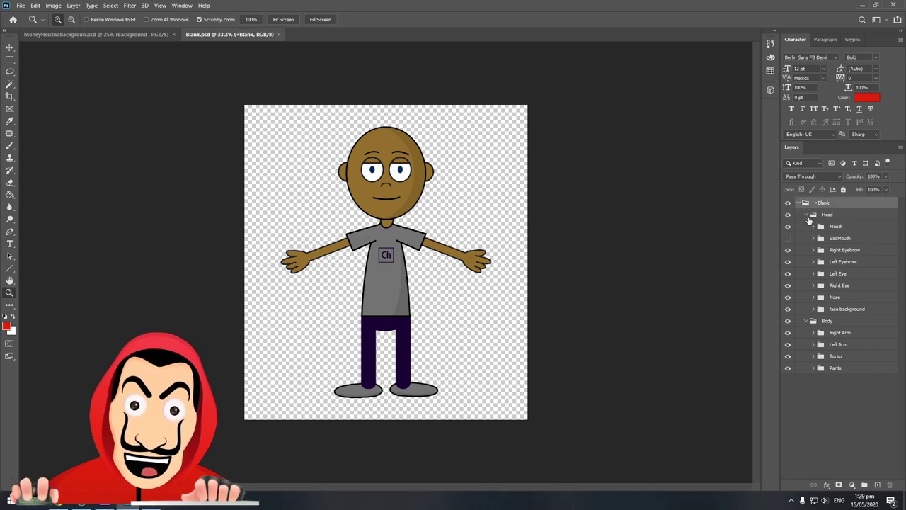
click(809, 220)
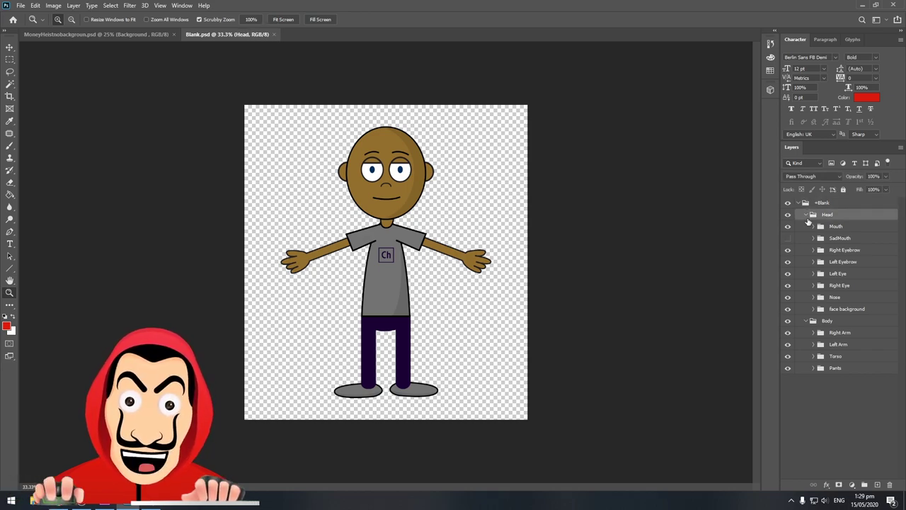
click(806, 215)
click(806, 215)
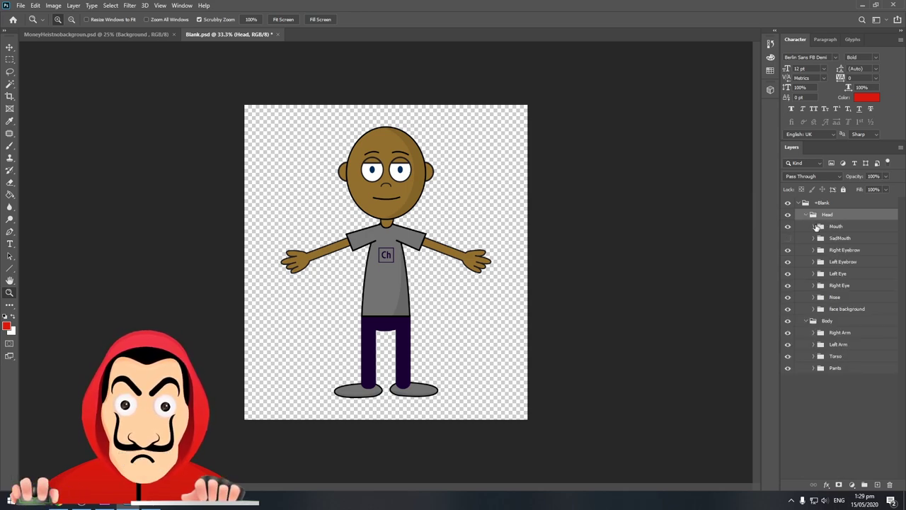
click(813, 308)
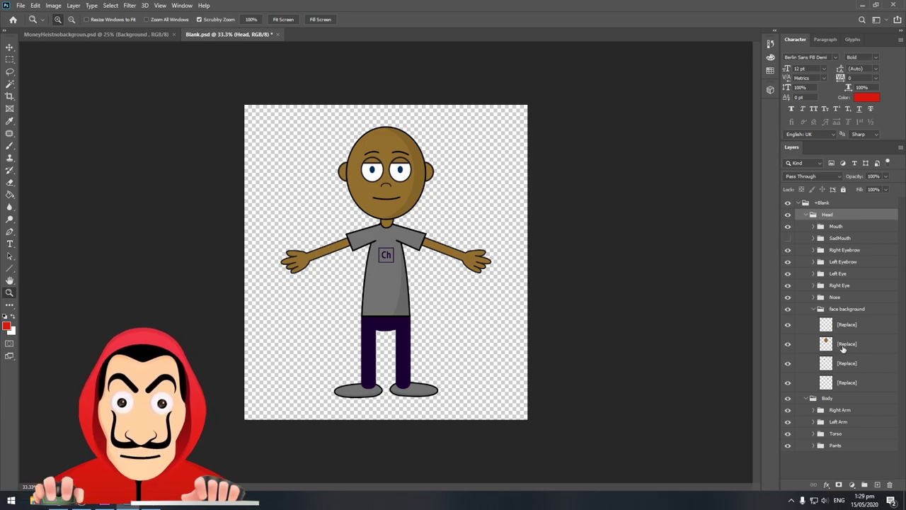
Toggle the second [Replace] layer to confirm it holds the face, zooming to 66.7%.
click(842, 345)
click(788, 344)
click(788, 345)
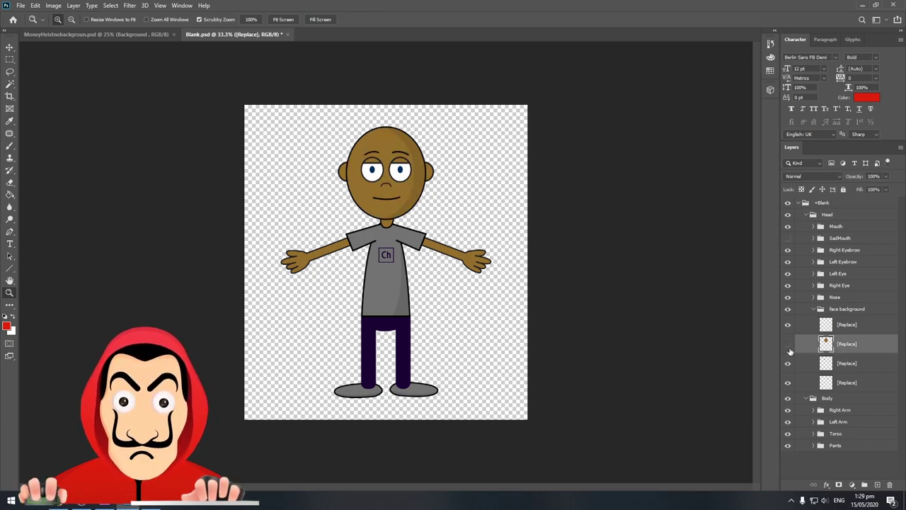
click(790, 350)
click(790, 350)
click(790, 350)
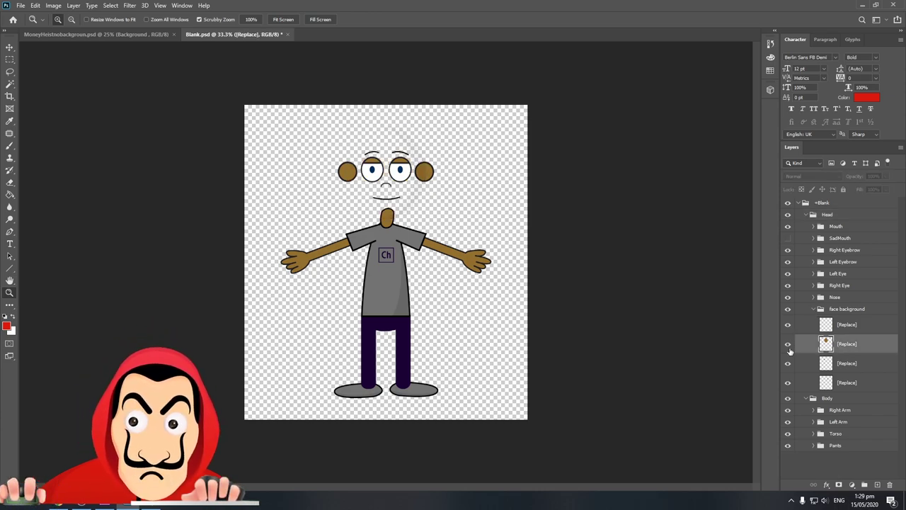
click(790, 350)
key(ctrl+plus)
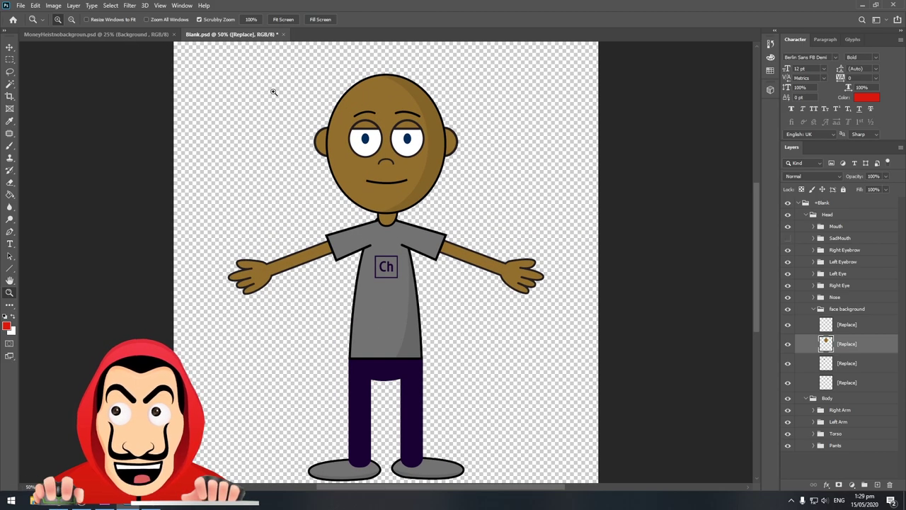
key(ctrl+plus)
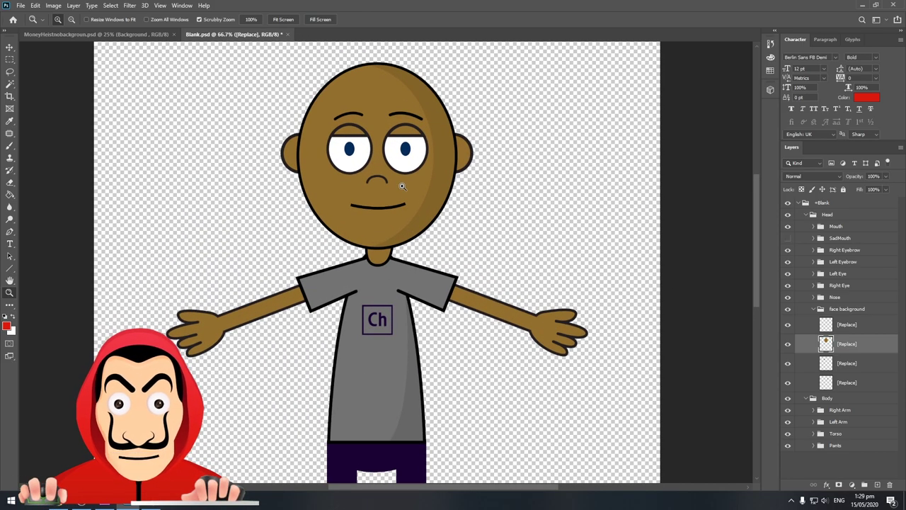
click(788, 344)
click(788, 344)
click(95, 34)
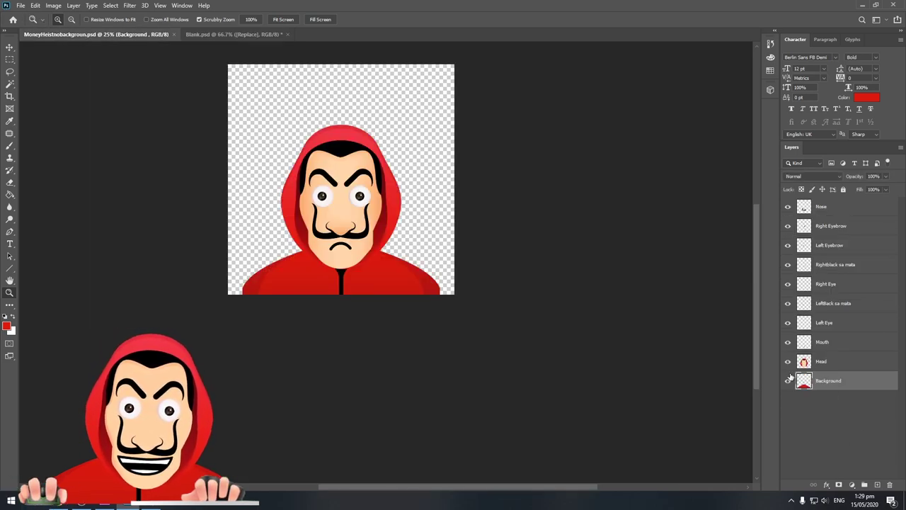
Hide Background, Mouth, eyebrow, eye and Nose in MoneyHeistnobackground.psd, leaving Head selected.
drag(788, 380, 789, 334)
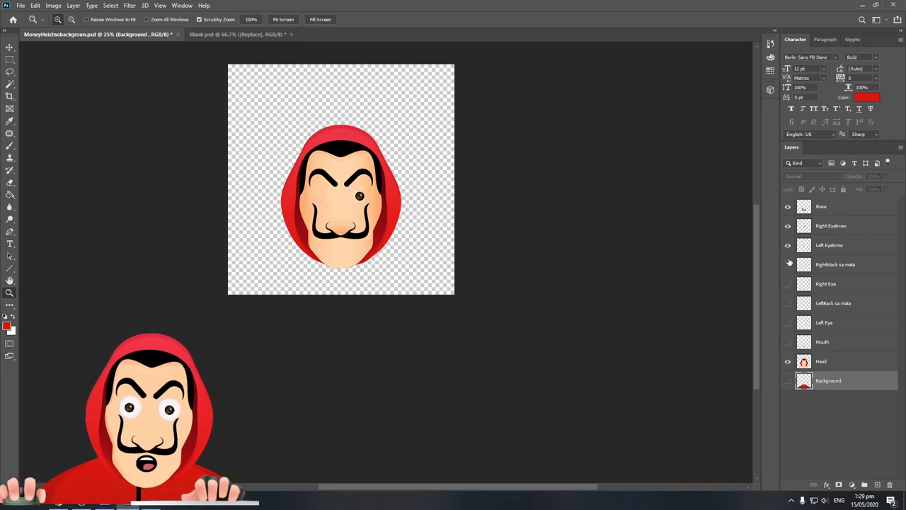
drag(790, 263, 788, 245)
click(788, 206)
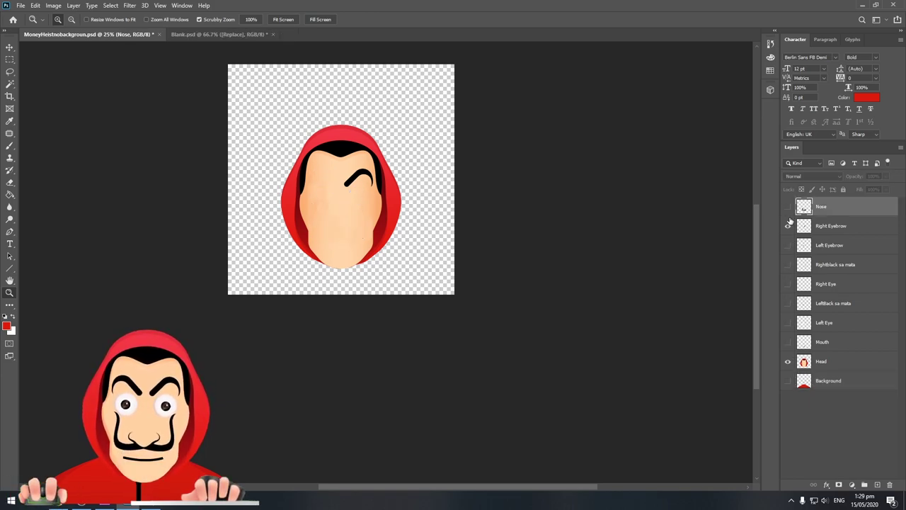
click(853, 362)
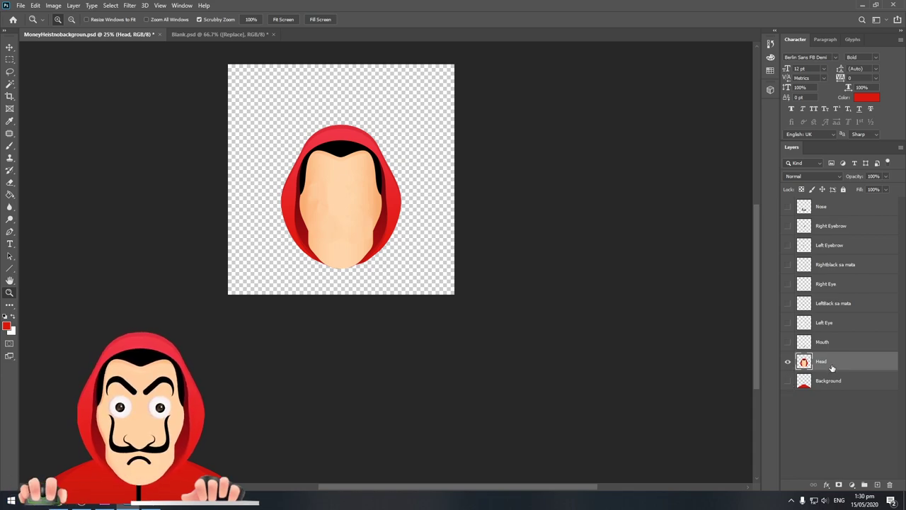
click(212, 34)
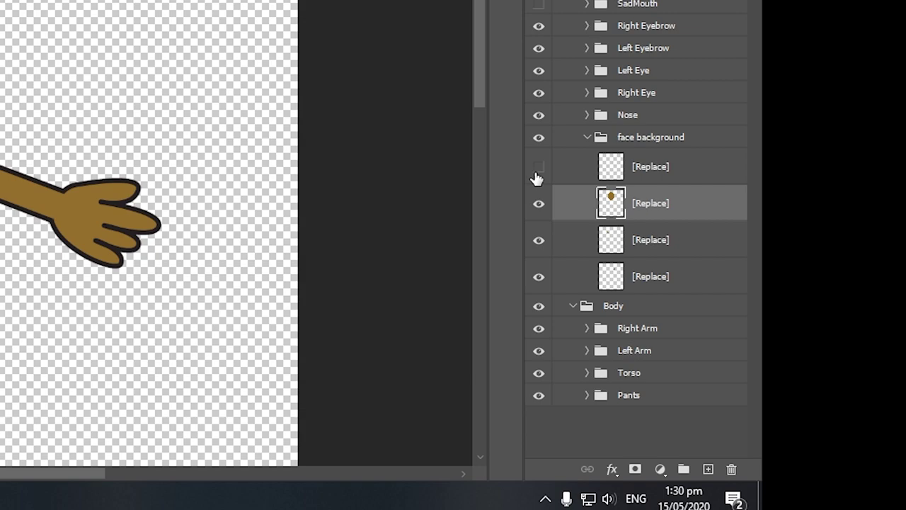
Delete the two hidden [Replace] layers and paste the hooded Head into face background.
click(639, 279)
key(Delete)
key(Delete)
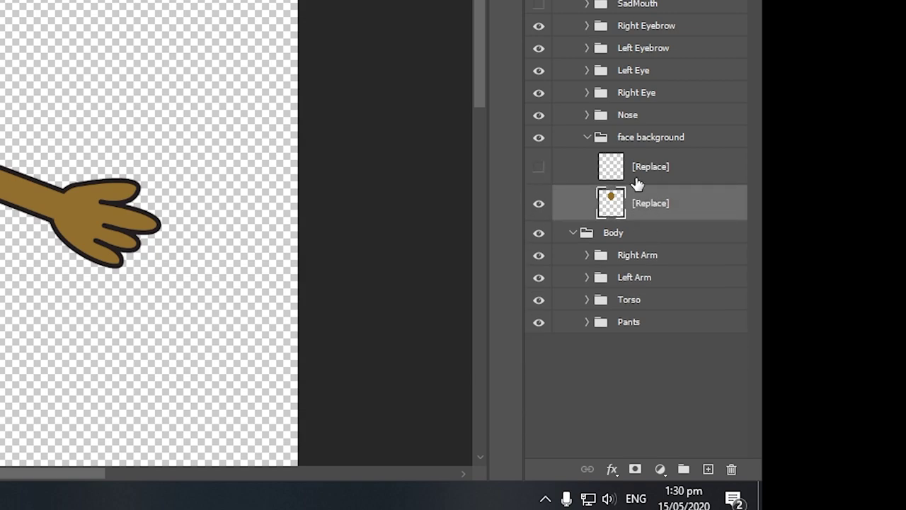
click(637, 177)
key(Delete)
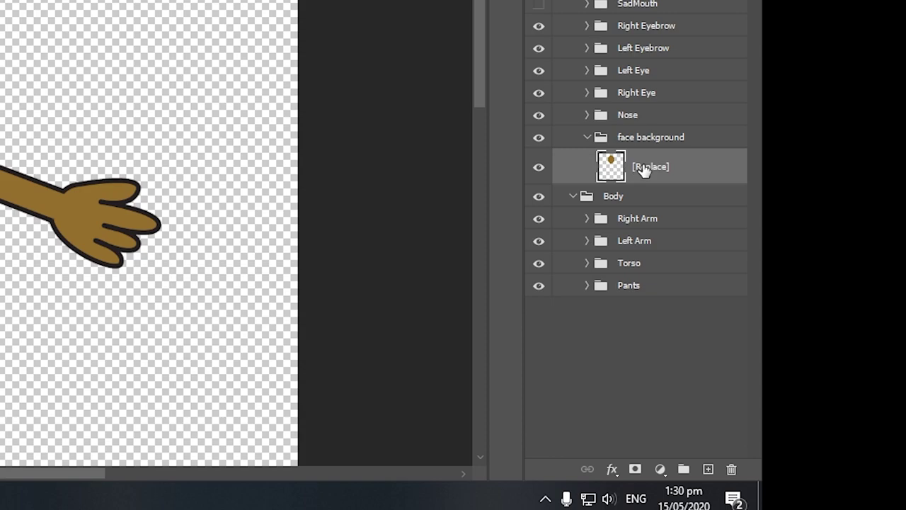
key(ctrl+v)
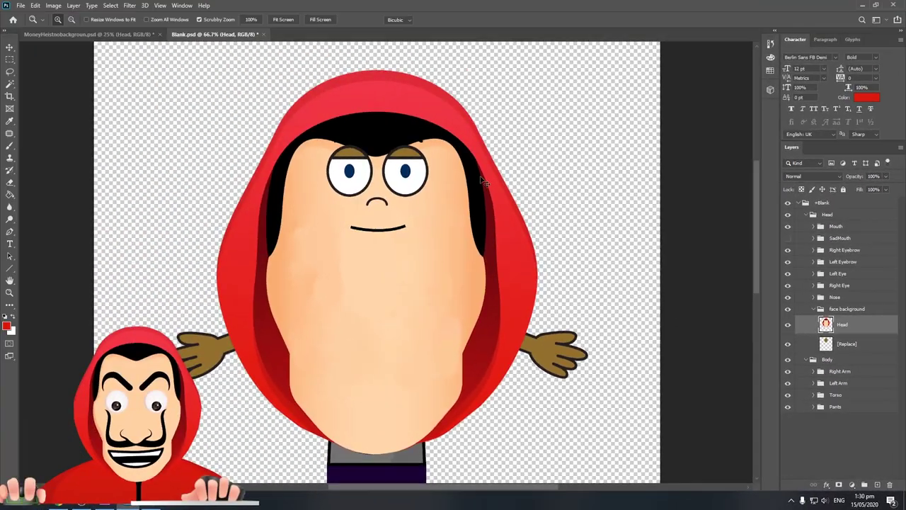
Try scaling the pasted head to about 60% over the body, then cancel.
key(ctrl+t)
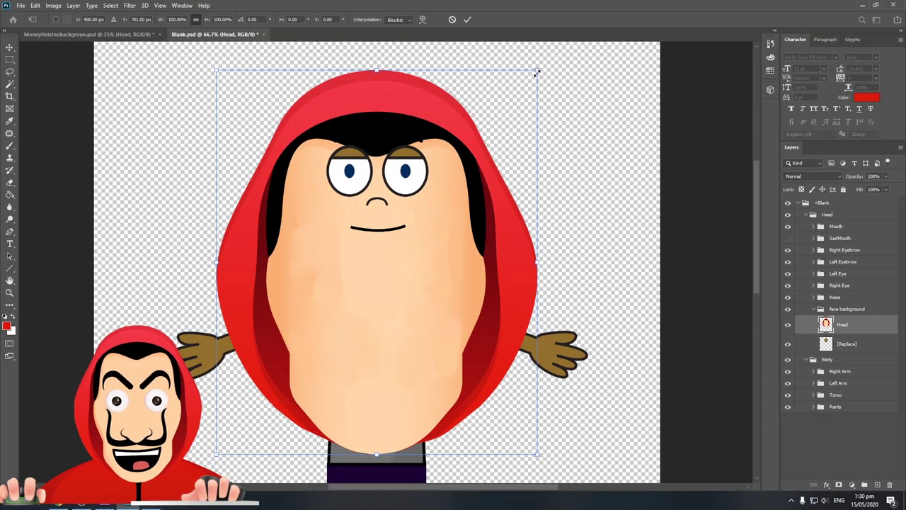
mouse_move(538, 72)
mouse_down()
mouse_move(414, 233)
mouse_move(373, 267)
mouse_up()
mouse_move(352, 364)
mouse_down()
mouse_move(448, 197)
mouse_move(436, 181)
mouse_up()
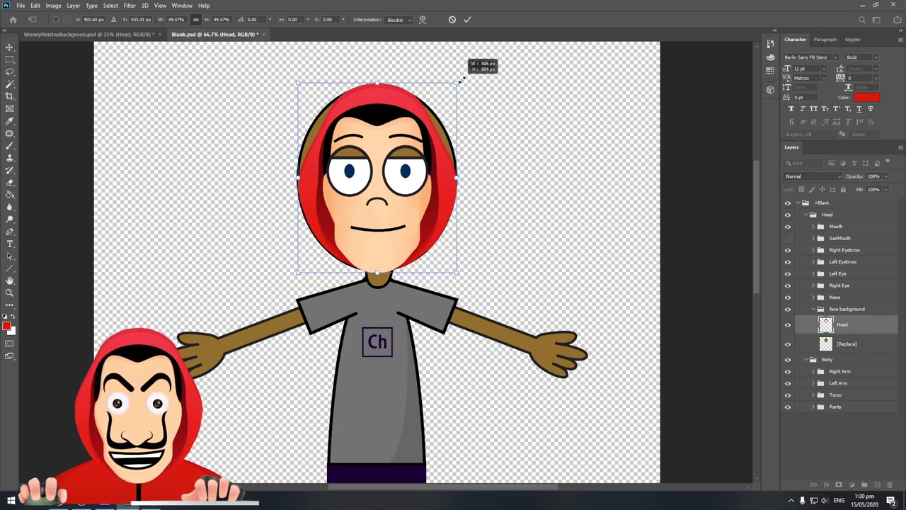
drag(454, 93, 524, 41)
drag(418, 150, 443, 160)
scroll(458, 122, up, 1)
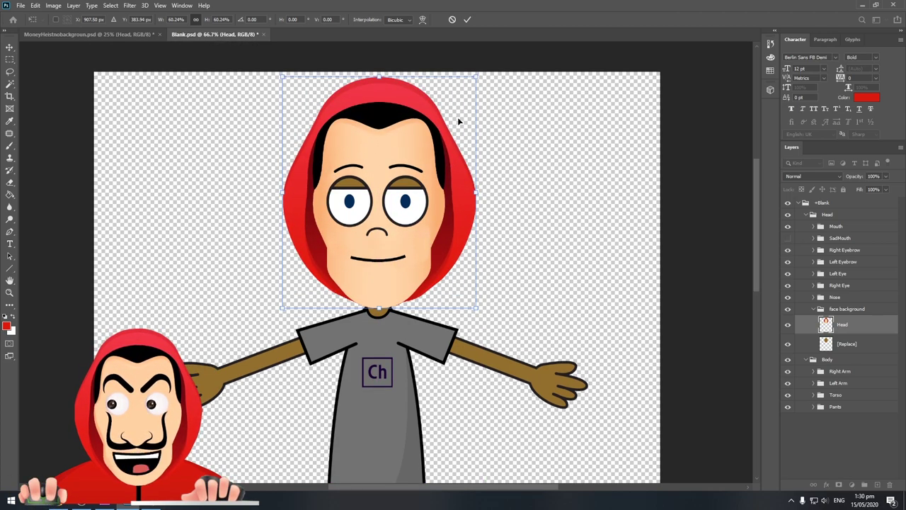
click(452, 19)
Scale the hooded head to about 58%, centre it on the body and apply.
key(ctrl+t)
scroll(452, 225, down, 1)
scroll(448, 233, down, 4)
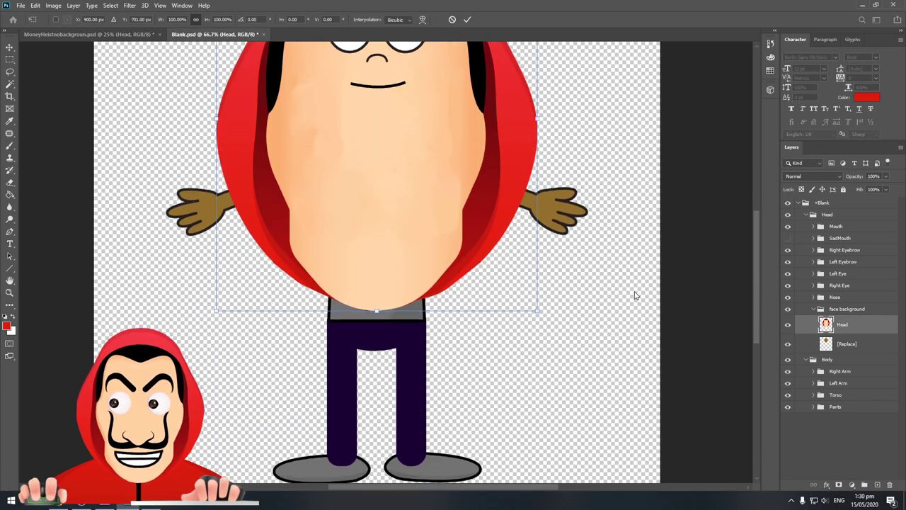
scroll(453, 323, down, 2)
scroll(453, 322, up, 2)
scroll(453, 322, up, 3)
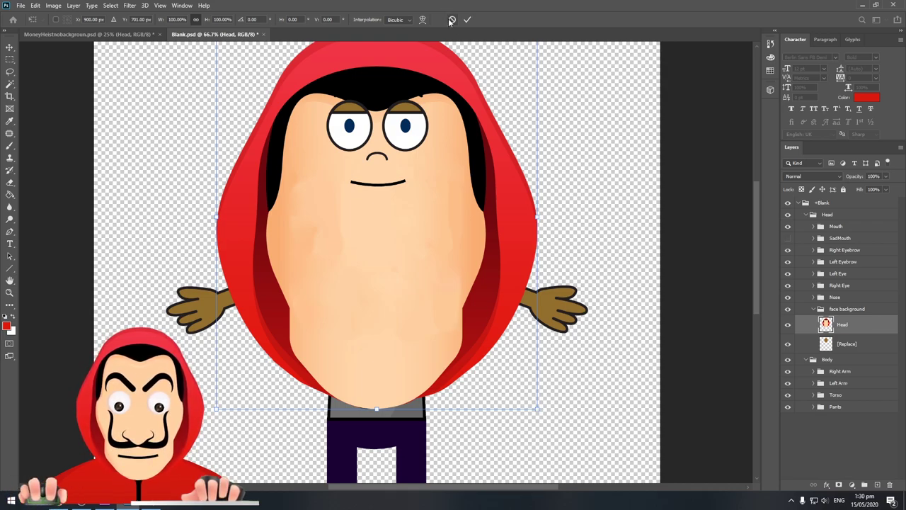
scroll(439, 150, up, 2)
mouse_move(537, 81)
mouse_down()
mouse_move(423, 230)
mouse_move(354, 279)
mouse_move(439, 125)
mouse_move(503, 71)
mouse_up()
drag(465, 158, 428, 168)
key(Return)
key(z)
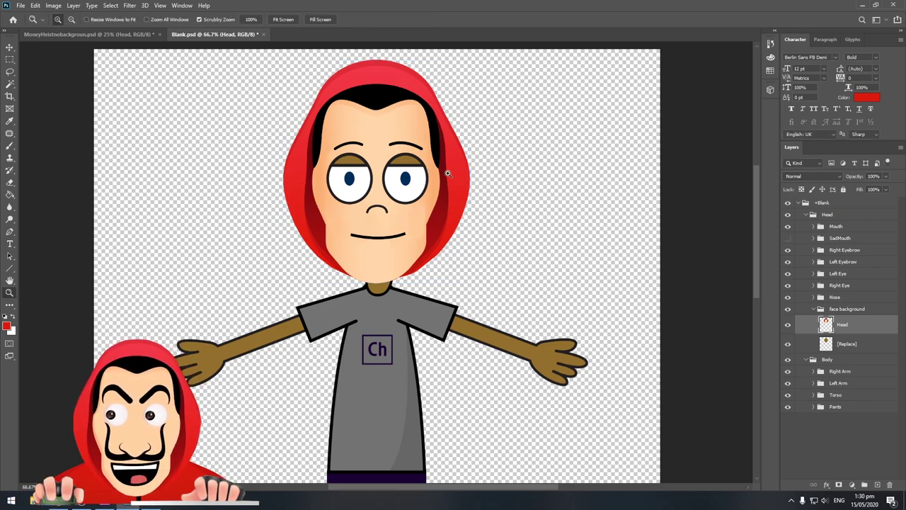
Delete the brown [Replace] face layer and show the hooded Head layer.
click(788, 325)
click(789, 343)
click(789, 344)
click(788, 344)
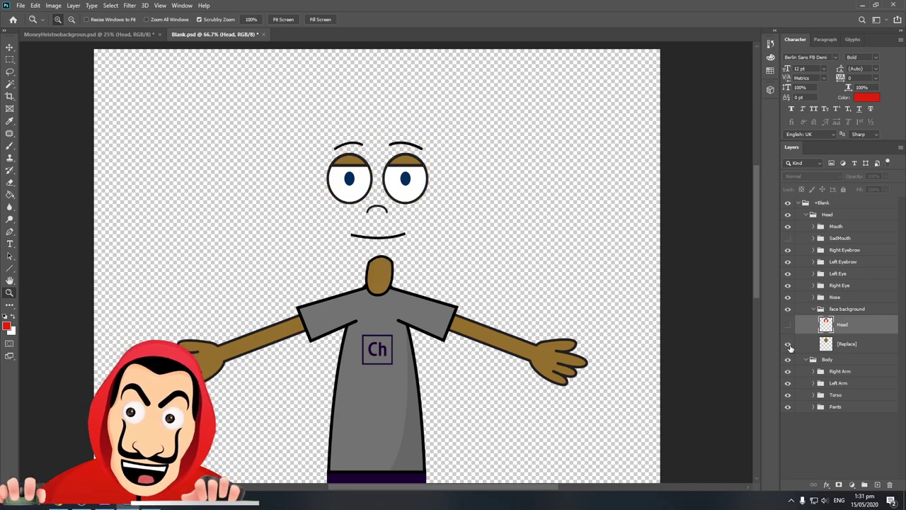
click(788, 344)
click(849, 344)
key(Delete)
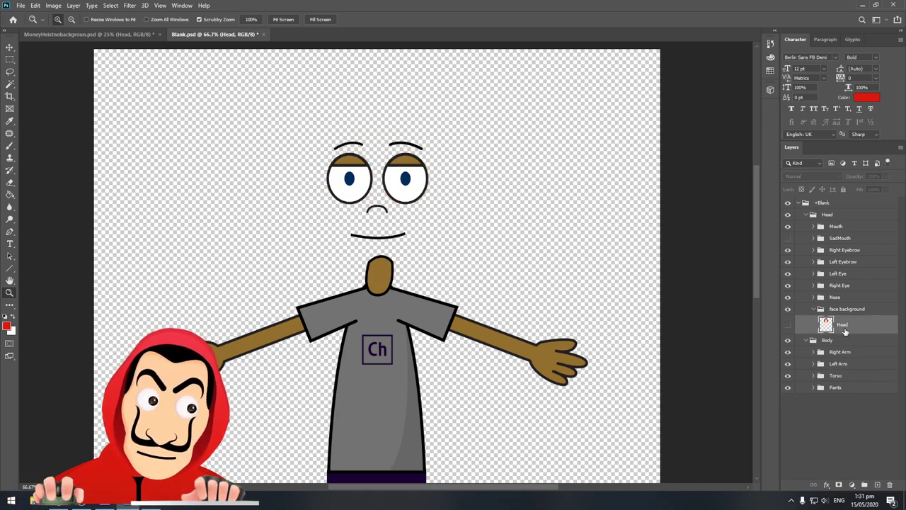
click(788, 325)
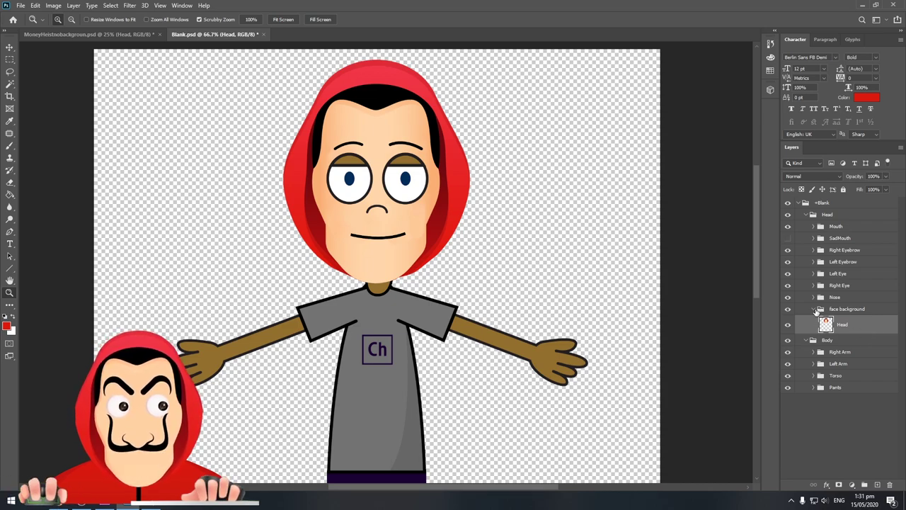
Expand the Nose group, select its [Replace] layer, and zoom in on the nose.
click(815, 310)
click(813, 297)
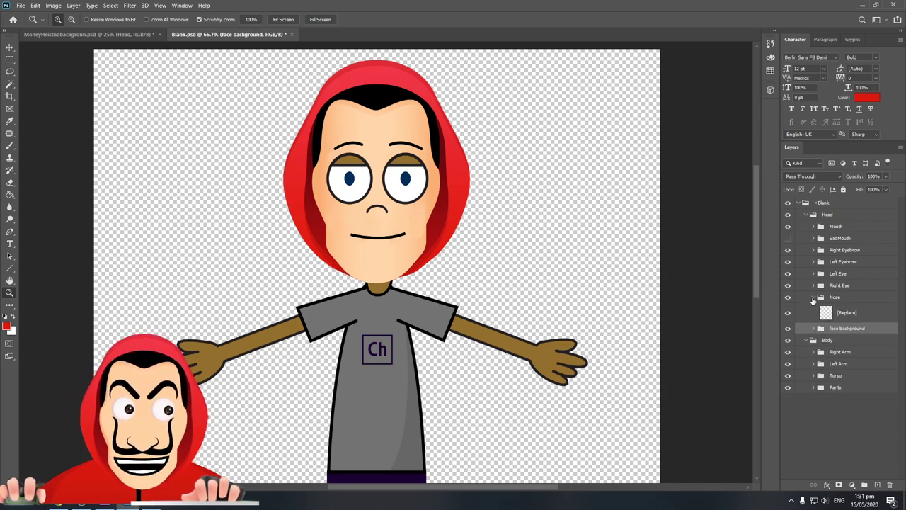
click(807, 314)
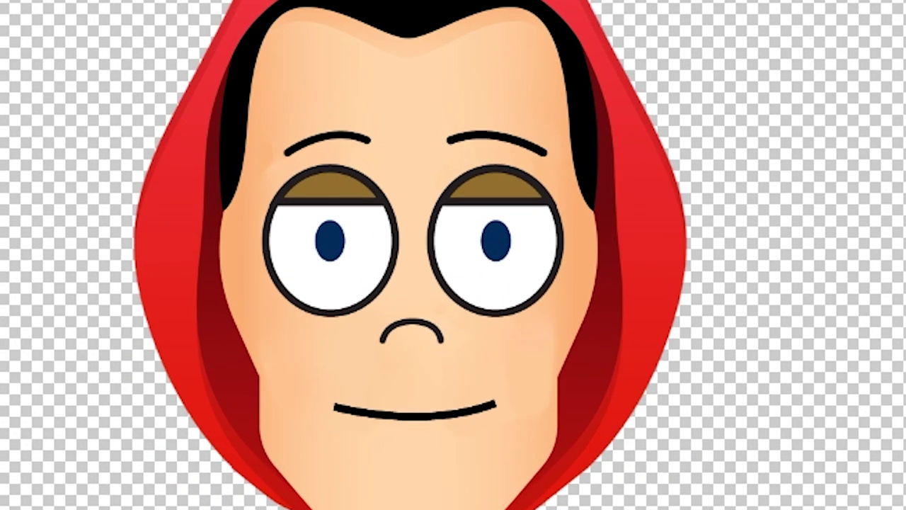
click(385, 354)
click(401, 345)
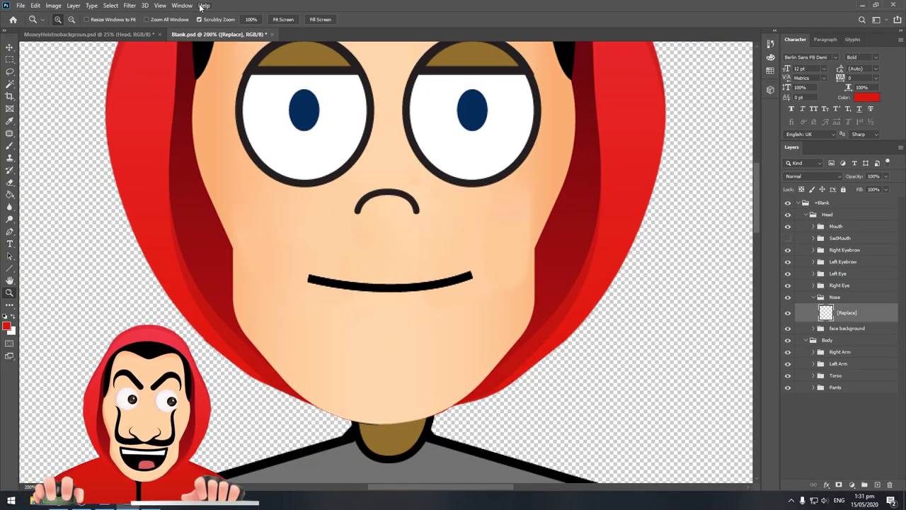
click(122, 34)
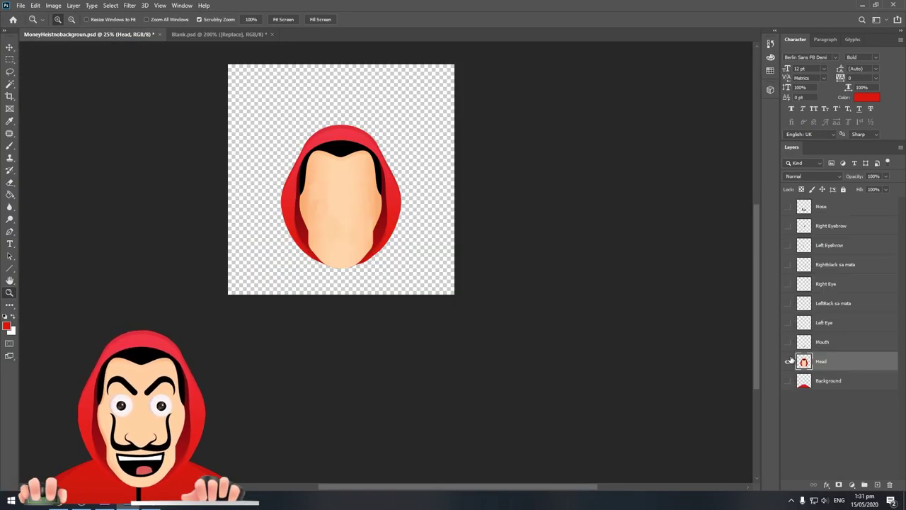
Copy the Money Heist moustache Nose layer into Blank.psd's Nose group.
click(789, 206)
click(838, 209)
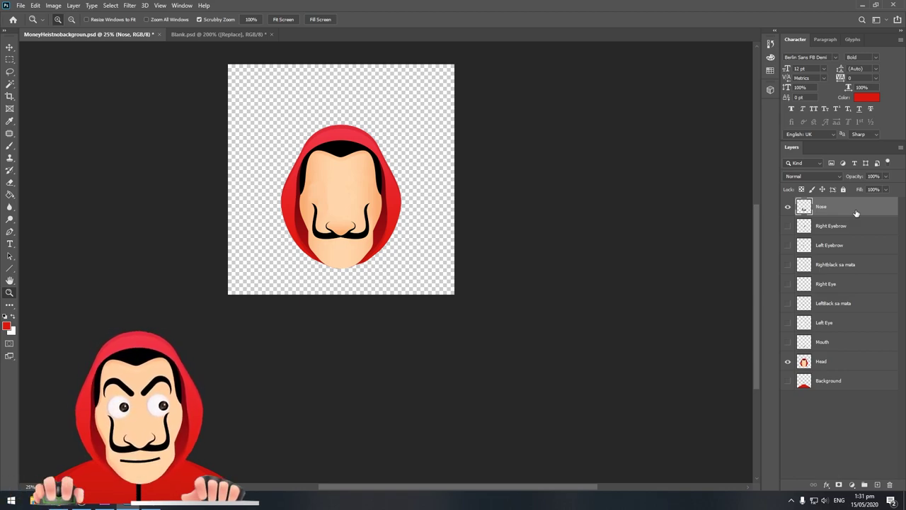
click(190, 33)
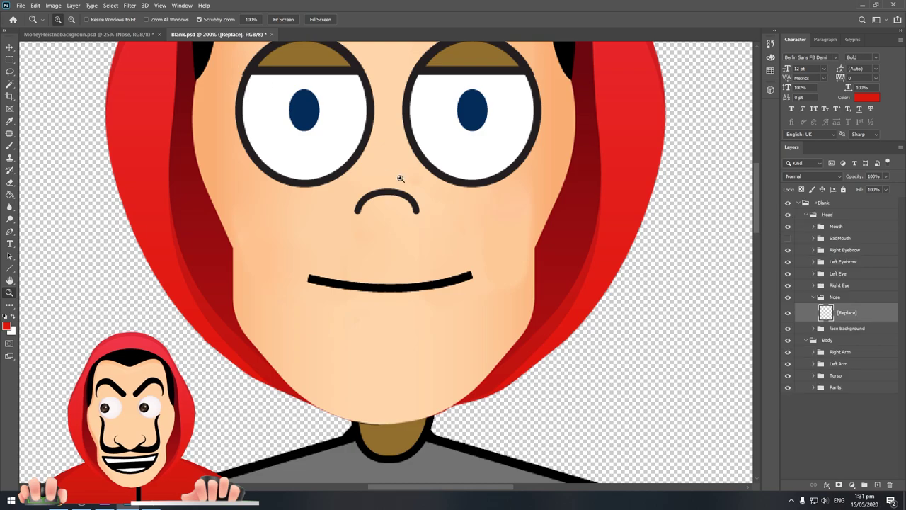
key(ctrl+v)
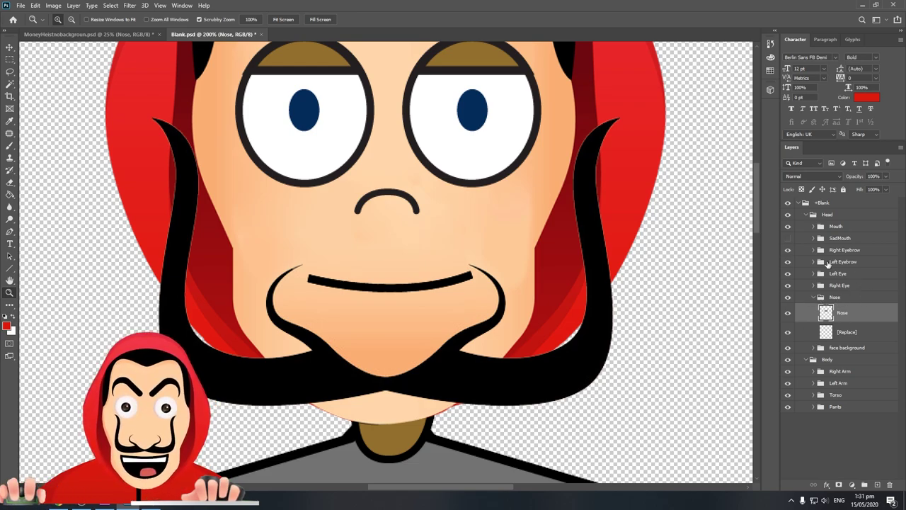
Shrink the moustache to about 40% on the face and delete the old nose [Replace] layer.
scroll(320, 283, down, 3)
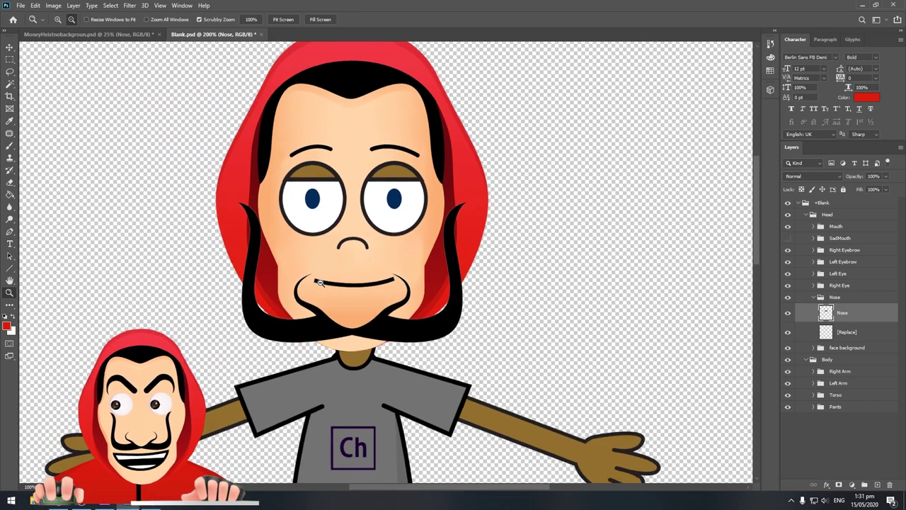
key(ctrl+t)
mouse_move(394, 312)
mouse_down()
mouse_move(395, 282)
mouse_move(395, 299)
mouse_up()
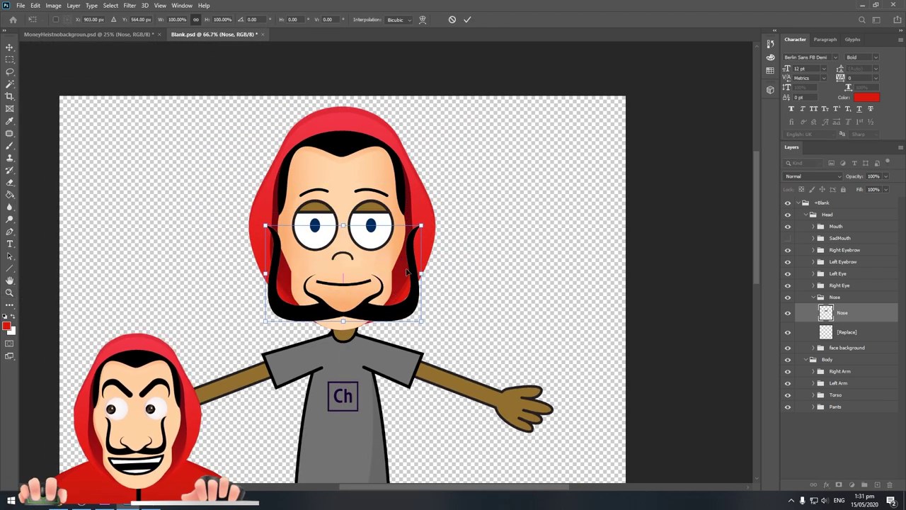
mouse_move(420, 227)
mouse_down()
mouse_move(359, 254)
mouse_move(355, 267)
mouse_up()
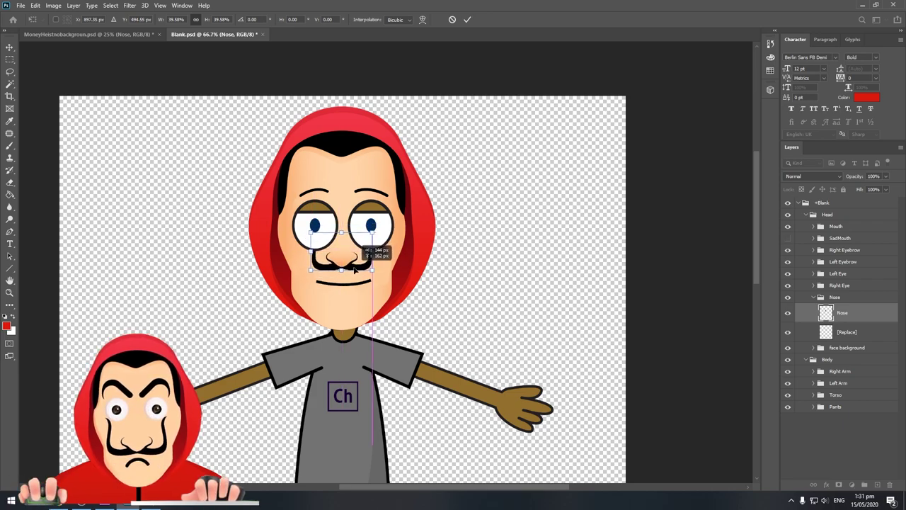
key(Return)
key(z)
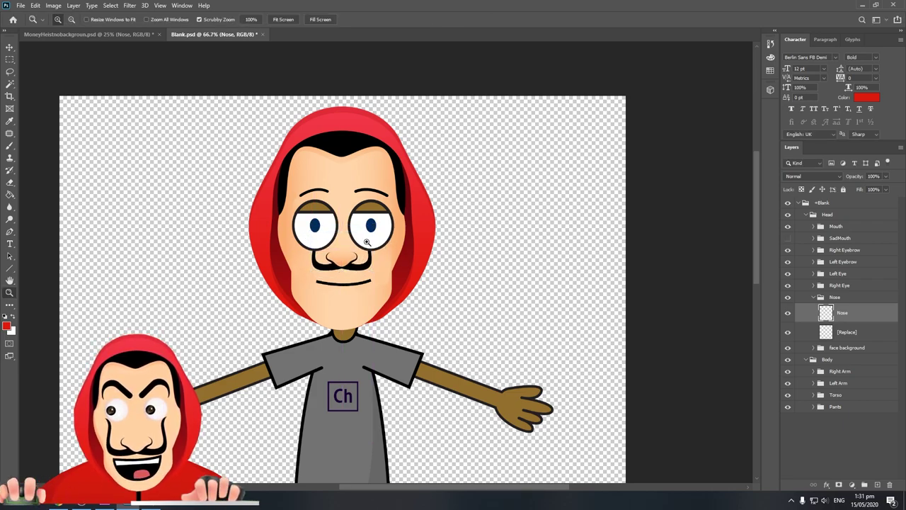
click(849, 340)
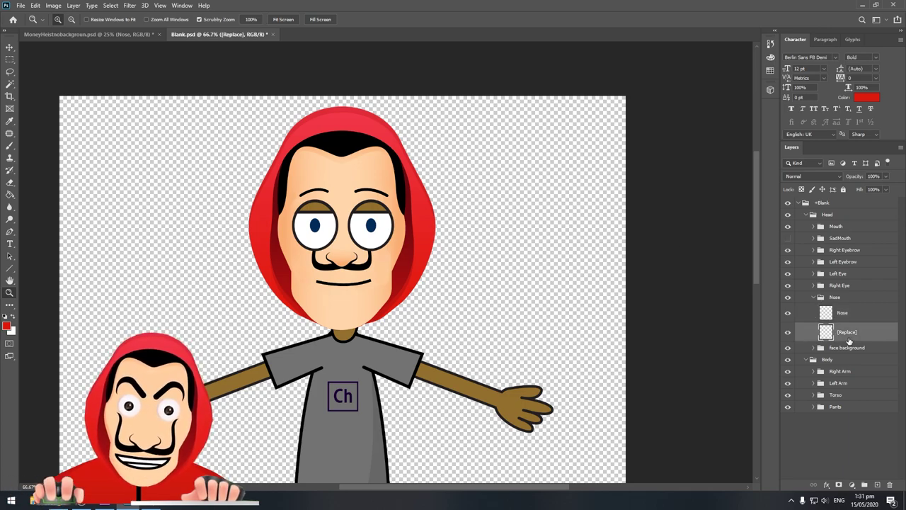
key(Delete)
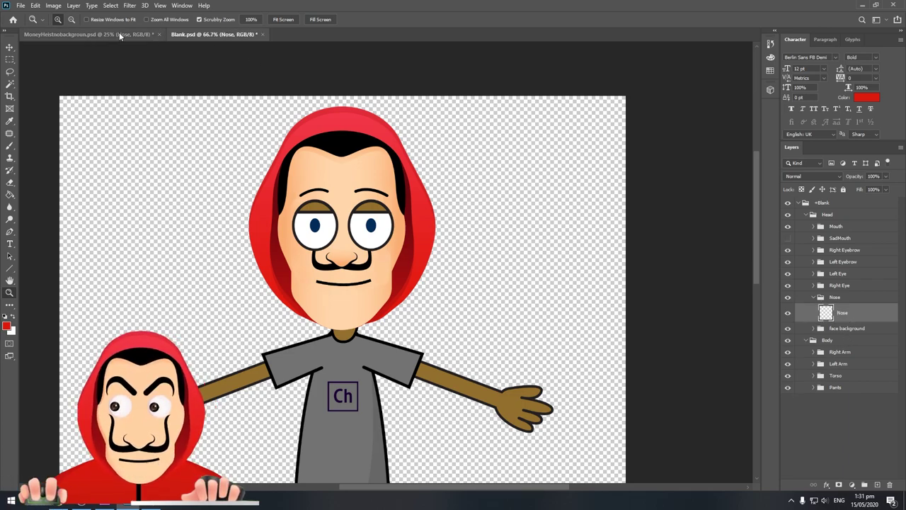
Make the Left Eye, both eyebrows, right pupil and red hoodie Background layers visible.
click(119, 33)
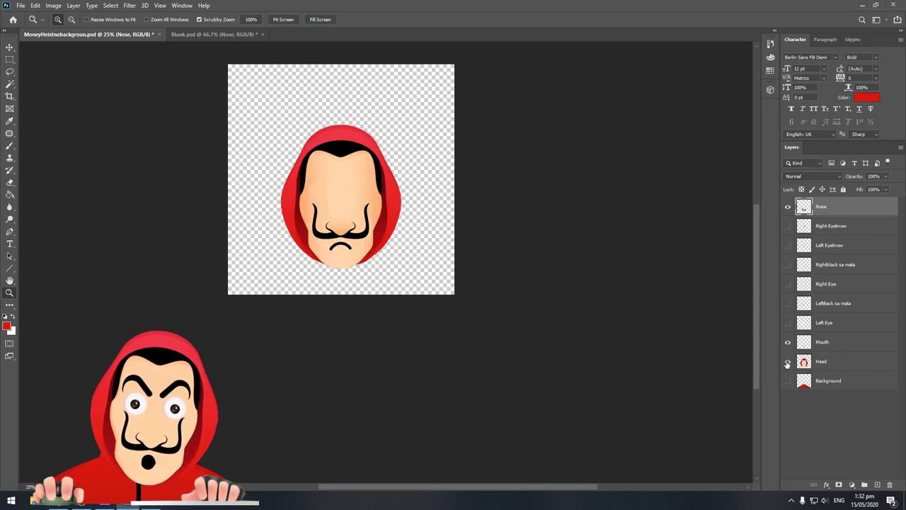
click(788, 324)
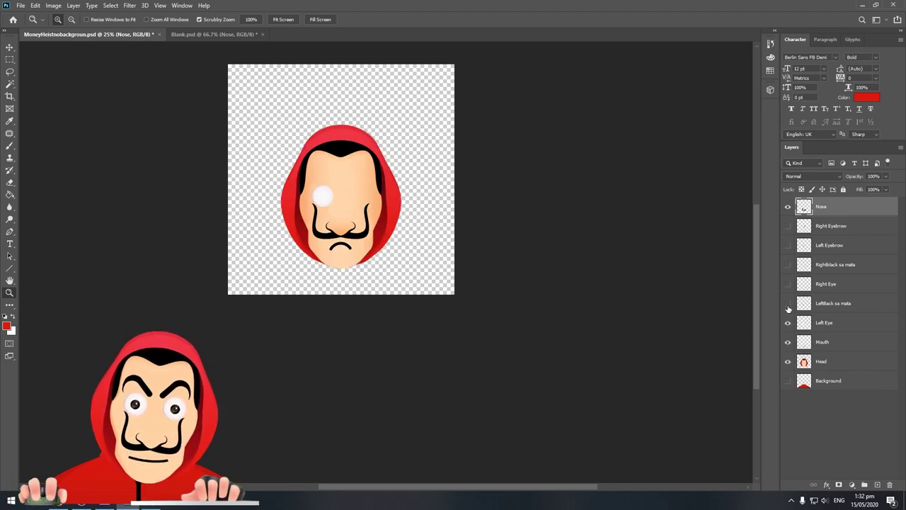
click(788, 265)
click(788, 245)
click(788, 226)
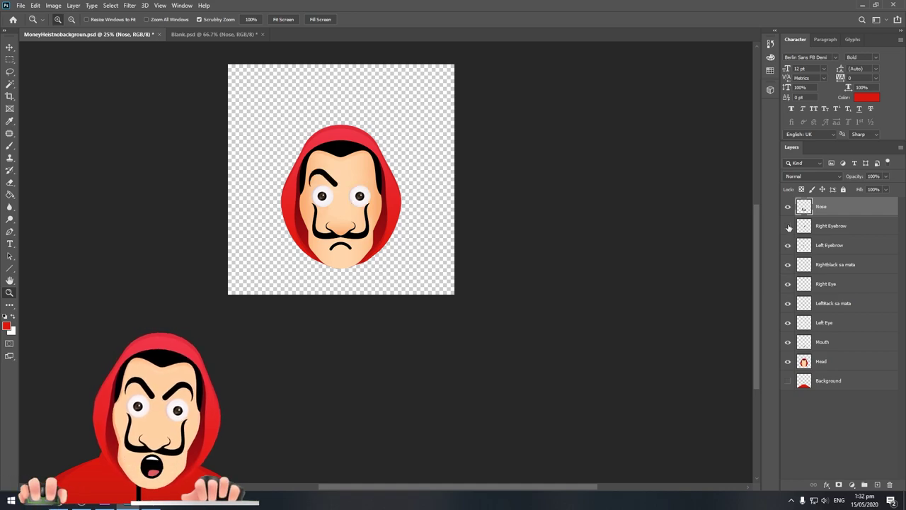
click(787, 382)
click(819, 385)
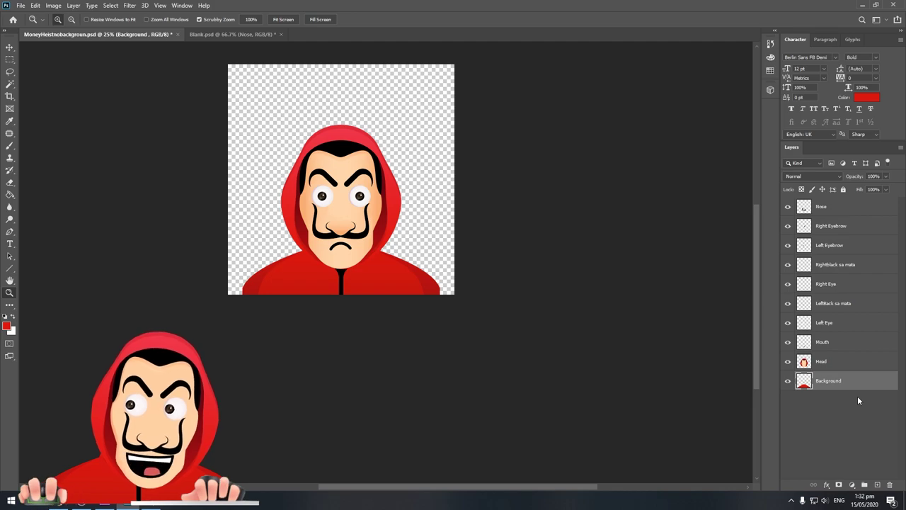
Select all the Money Heist layers and merge them into one.
shift+click(833, 216)
right_click(832, 213)
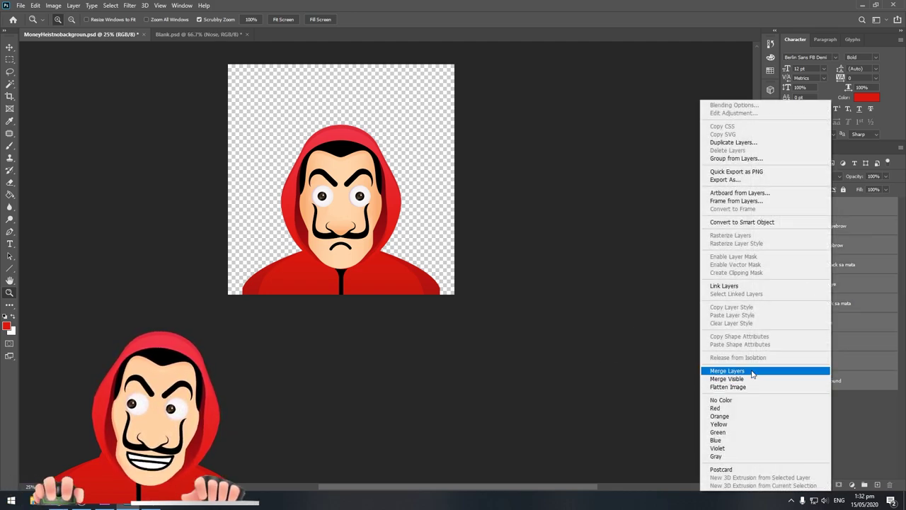
click(727, 371)
Add a new Layer 1 at the bottom of Blank.psd and paste the merged hooded figure into it.
click(209, 33)
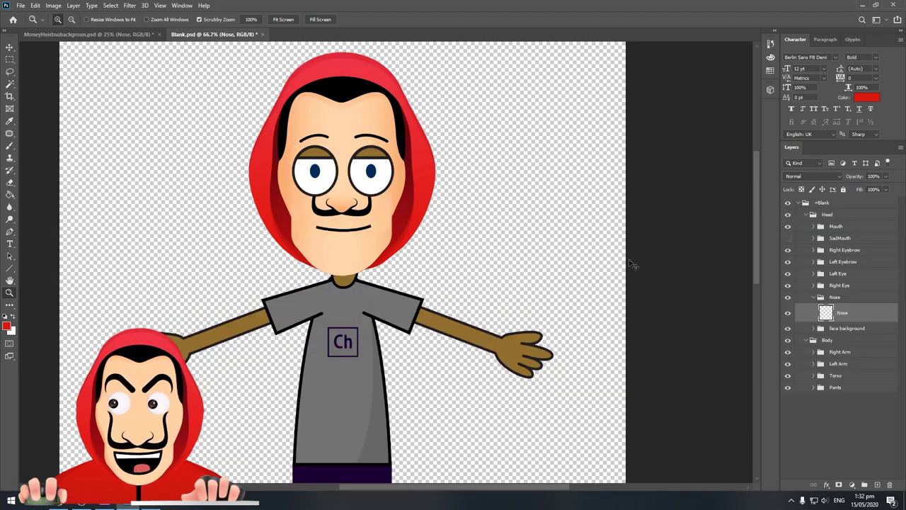
click(849, 391)
click(877, 485)
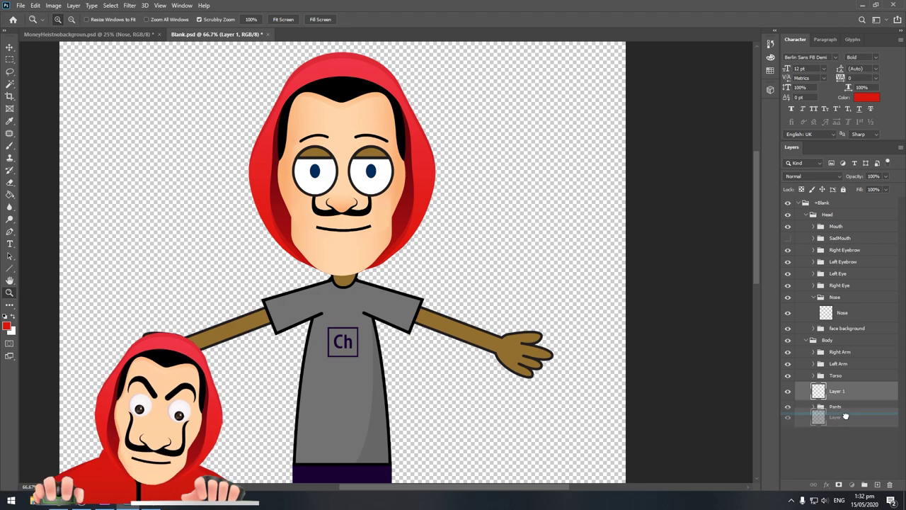
drag(845, 400, 846, 420)
key(ctrl+v)
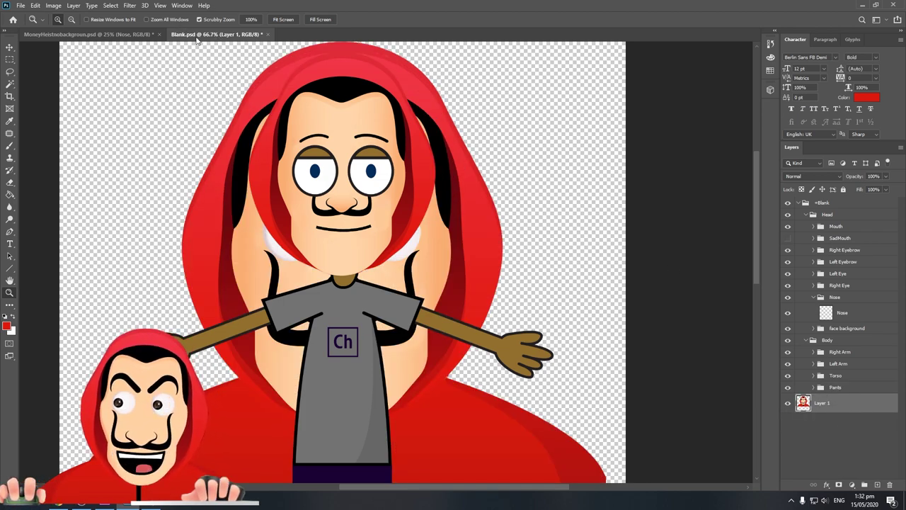
key(ctrl+Tab)
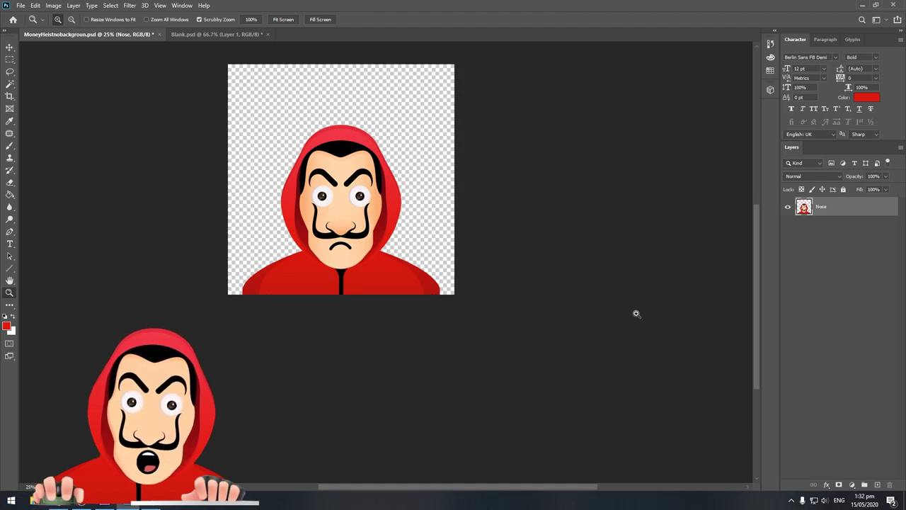
click(864, 416)
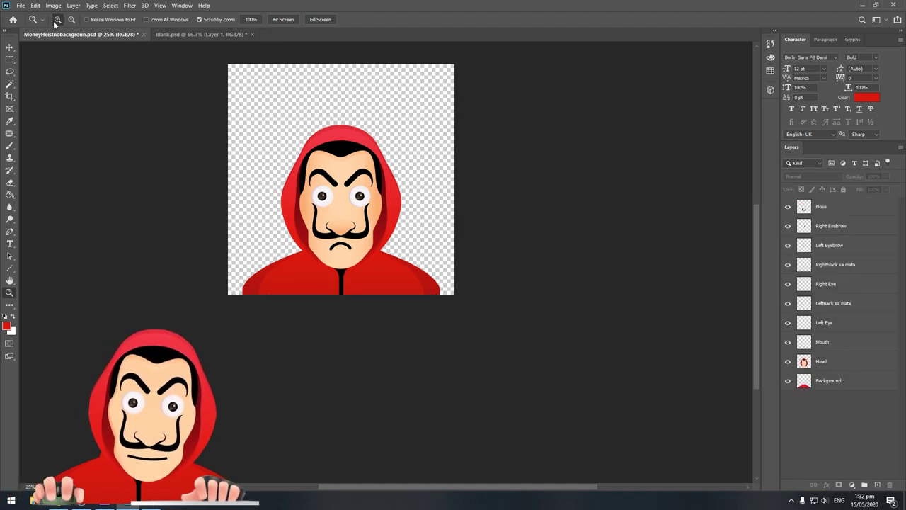
click(205, 34)
key(ctrl+minus)
key(ctrl+minus)
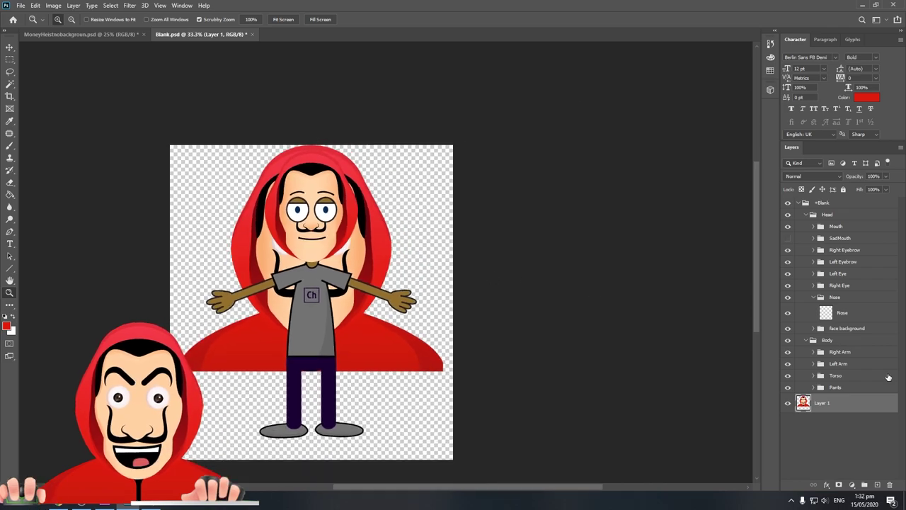
Scale the hooded figure to about 51% and place it over the character's head.
key(ctrl+t)
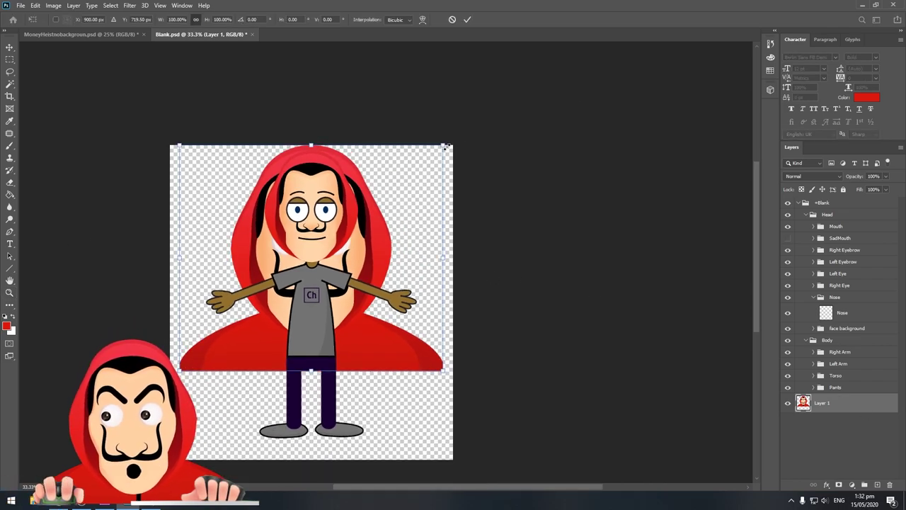
drag(446, 146, 354, 239)
drag(347, 297, 462, 215)
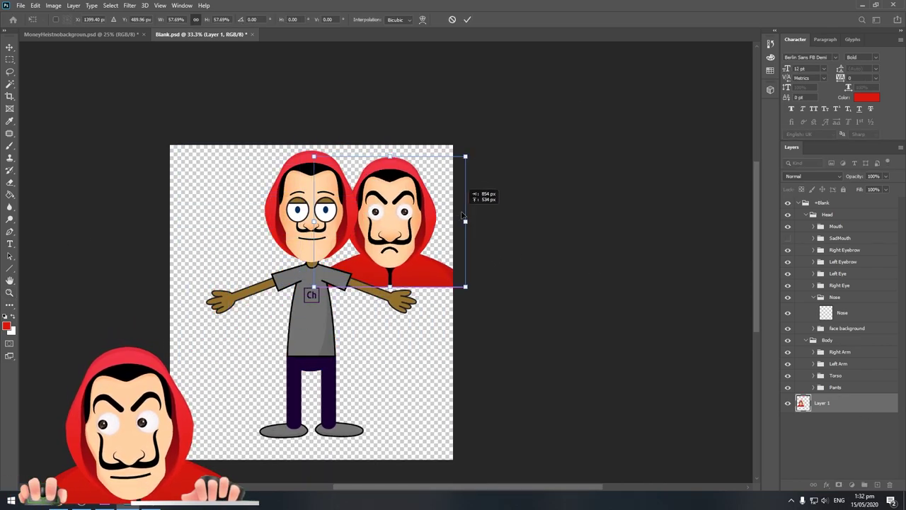
drag(466, 156, 447, 172)
drag(439, 205, 357, 225)
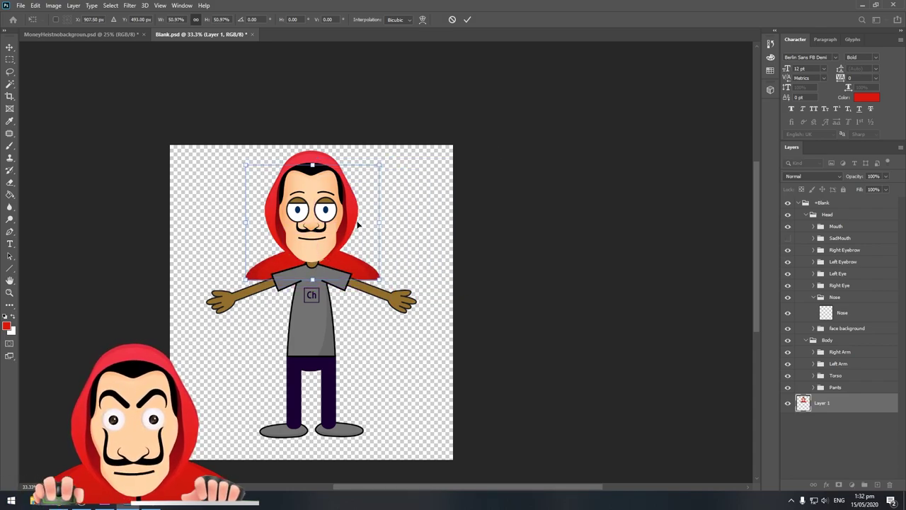
key(Return)
Zoom to 100% and shift the hood up and right behind the head.
key(z)
click(357, 225)
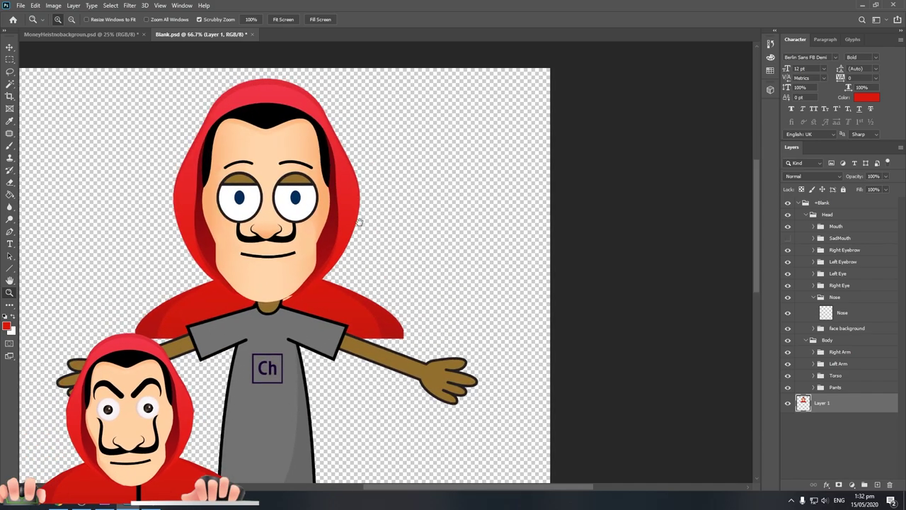
click(359, 223)
key(ctrl+t)
mouse_move(444, 338)
mouse_down()
mouse_move(507, 350)
mouse_move(446, 374)
mouse_up()
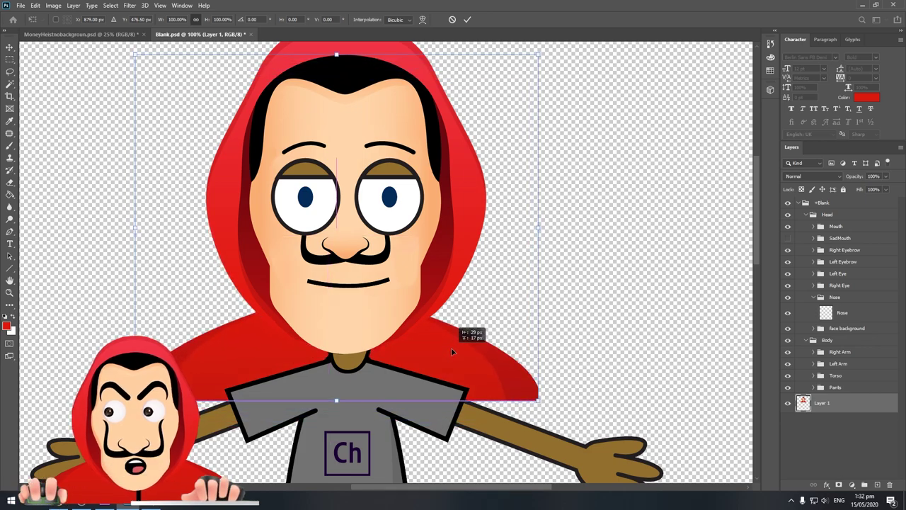
drag(445, 373, 454, 349)
scroll(467, 318, up, 3)
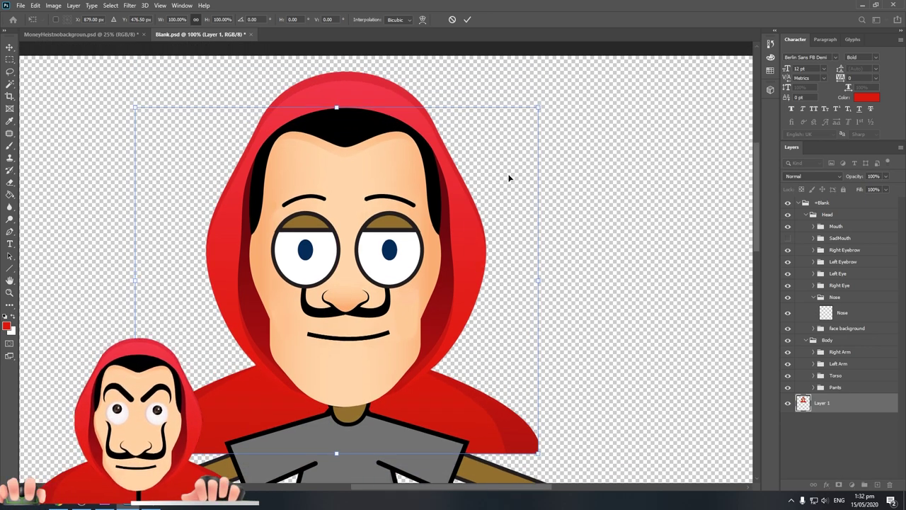
click(467, 20)
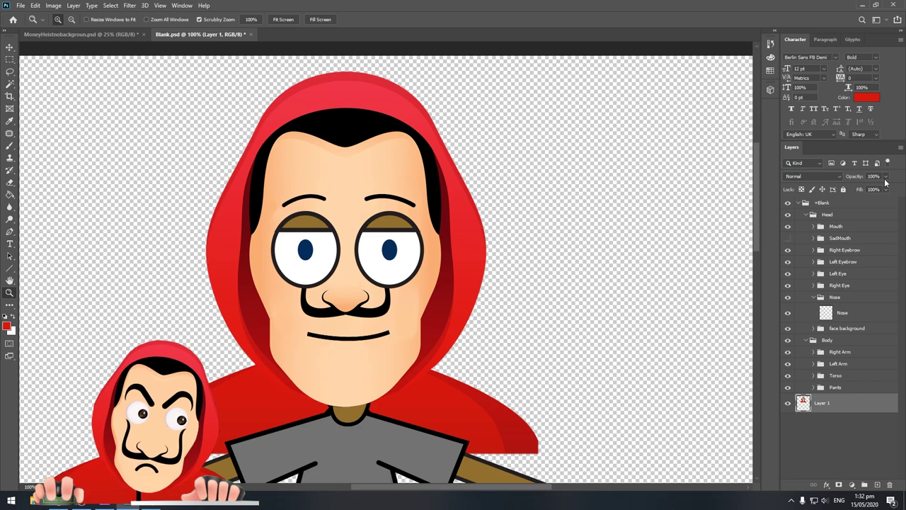
Move Layer 1 above the +Blank group, nudge it, and set its opacity to 68%.
drag(848, 408, 843, 201)
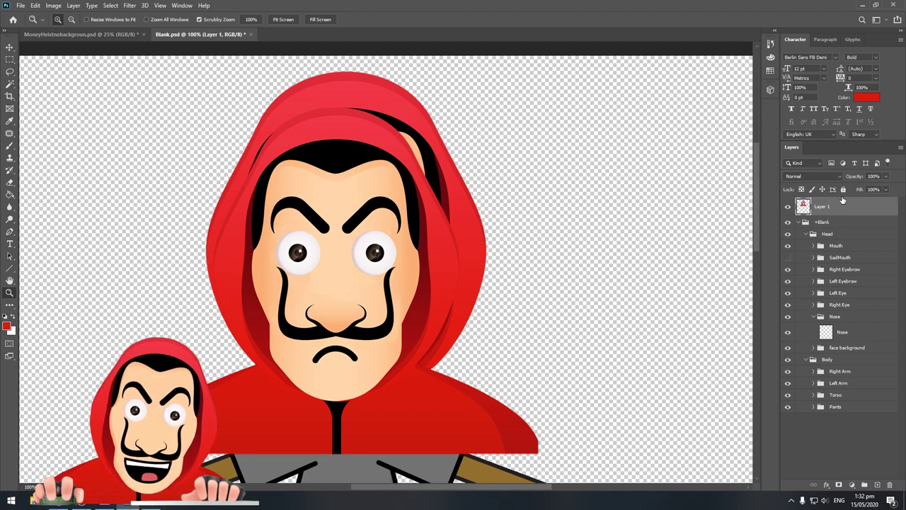
key(ctrl+t)
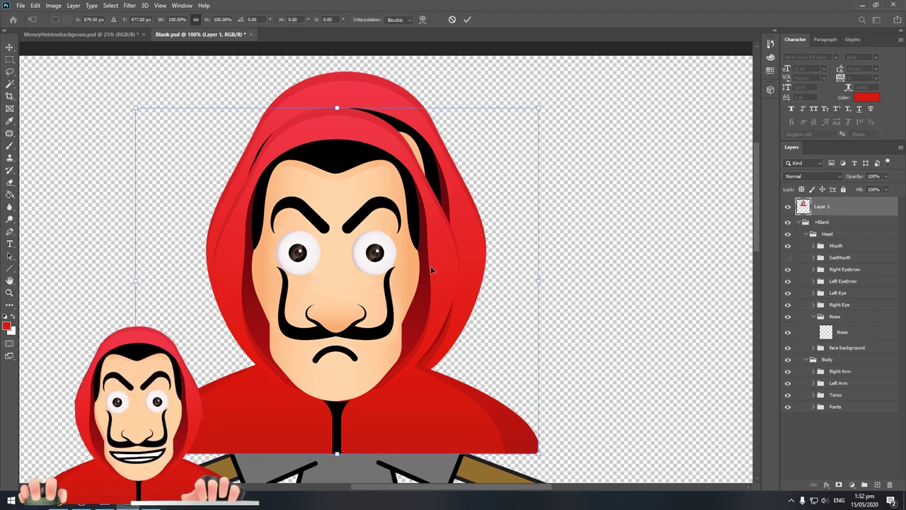
mouse_move(430, 268)
mouse_down()
mouse_move(421, 232)
mouse_move(457, 252)
mouse_up()
key(Return)
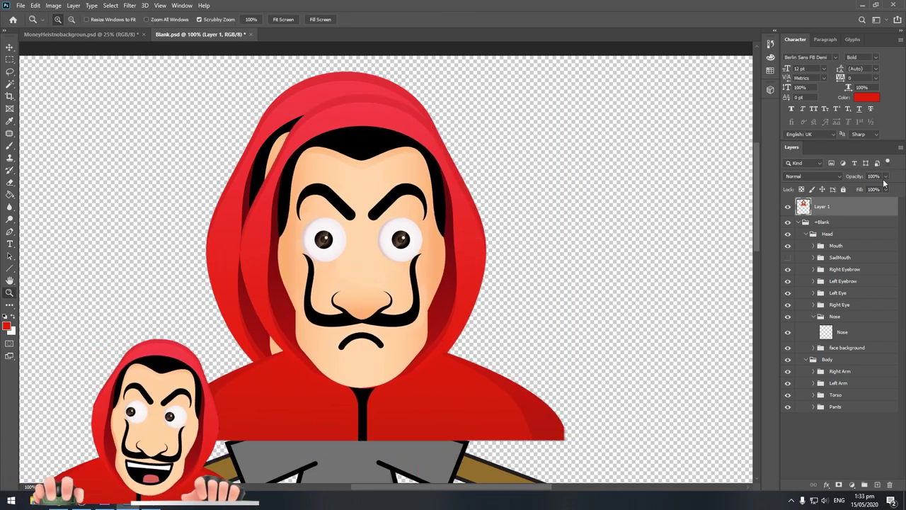
drag(886, 176, 870, 190)
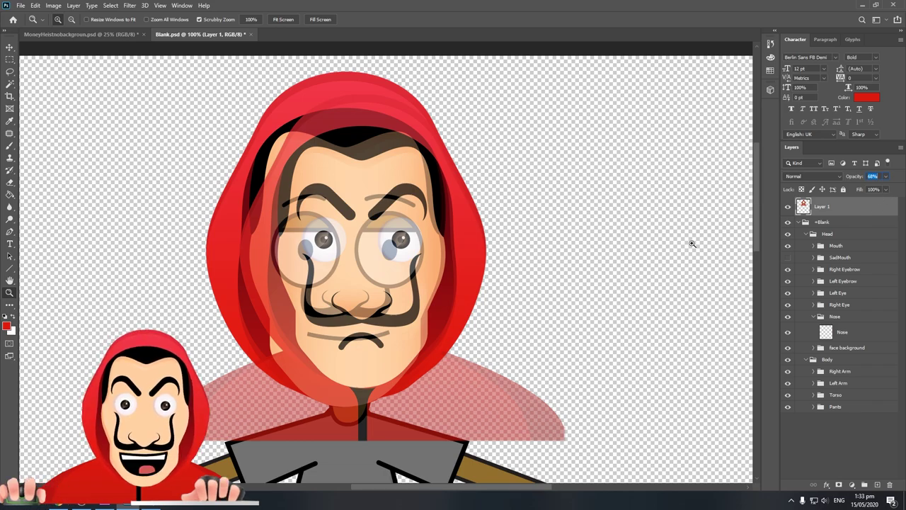
Enlarge the semi-transparent guide to about 114% and nudge it to line up with the face.
drag(456, 304, 425, 303)
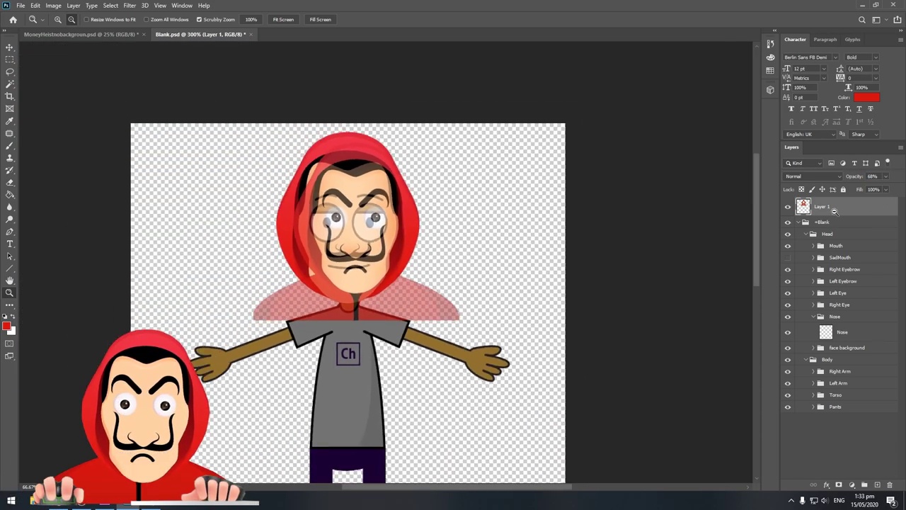
key(ctrl+t)
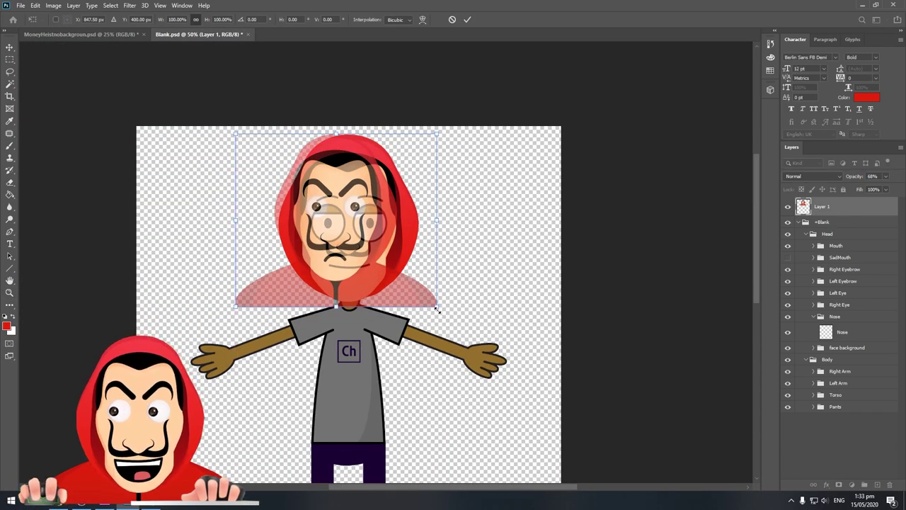
drag(437, 308, 471, 337)
drag(441, 303, 445, 302)
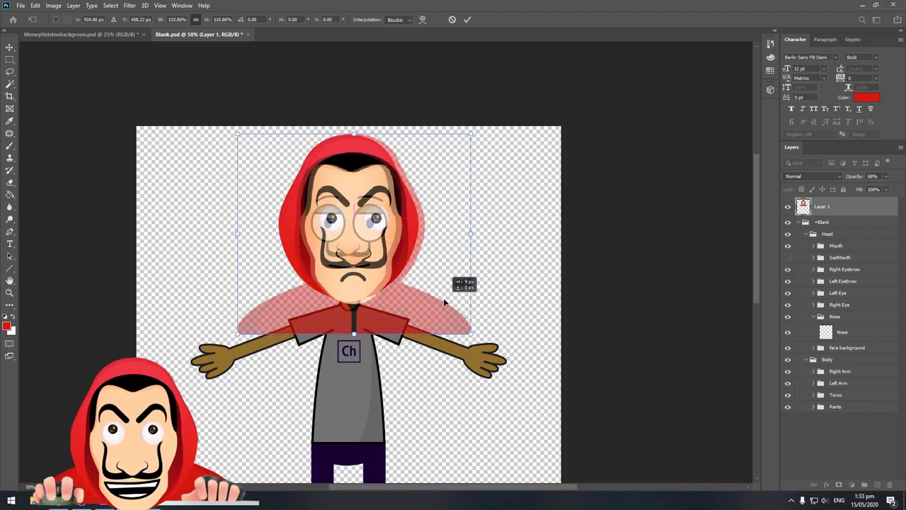
key(shift+Left)
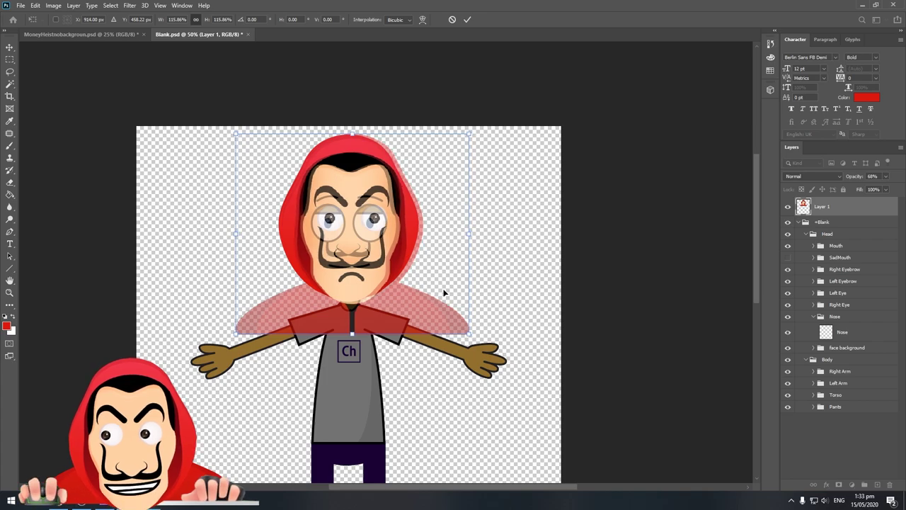
key(Left)
key(Left)
key(Left)
key(Up)
key(Up)
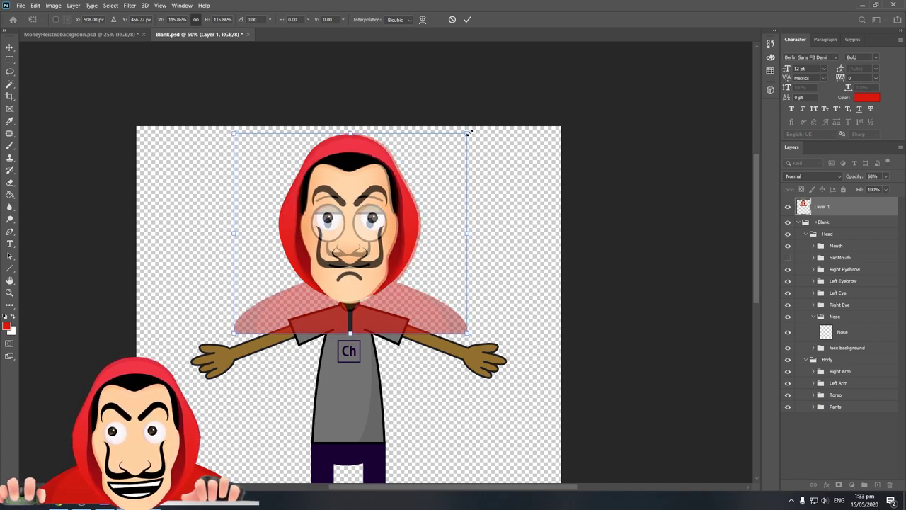
key(Left)
key(Left)
key(Left)
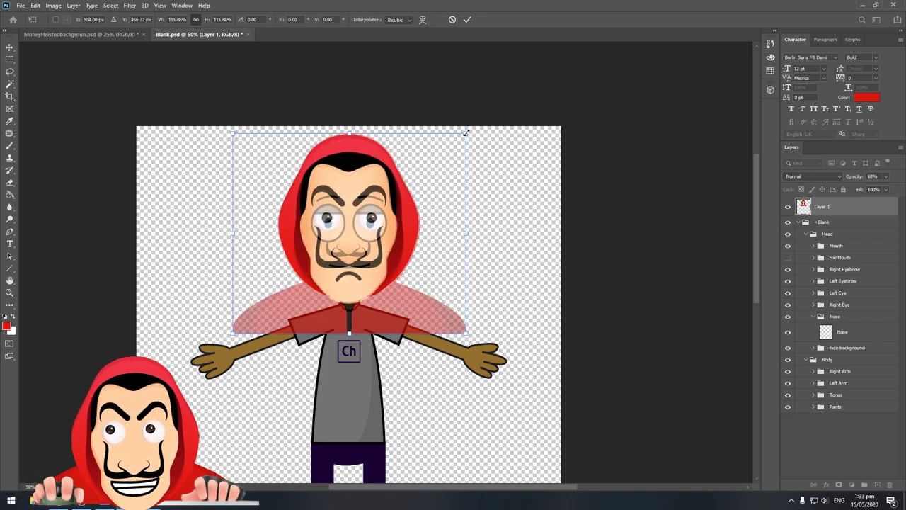
drag(466, 132, 464, 134)
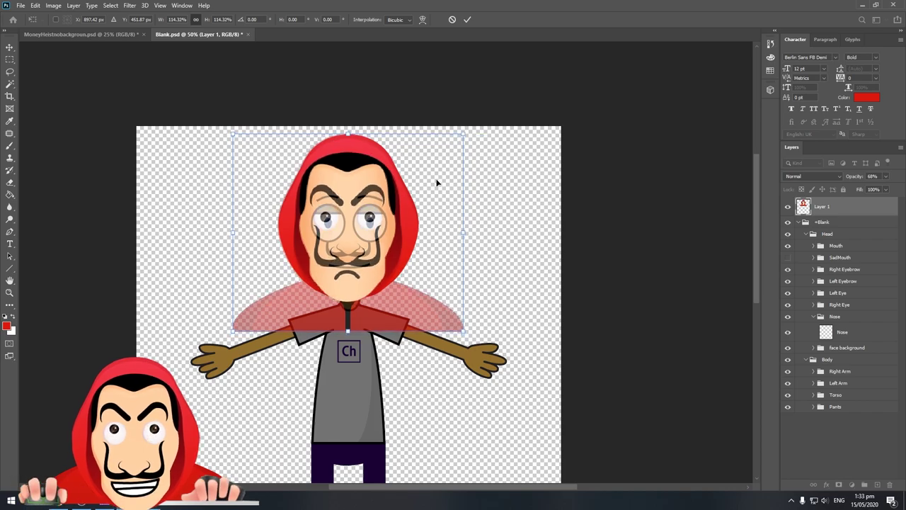
key(Return)
At 100% zoom, fine-tune the guide to about 99% so the faces align, then zoom to 200%.
key(z)
click(396, 204)
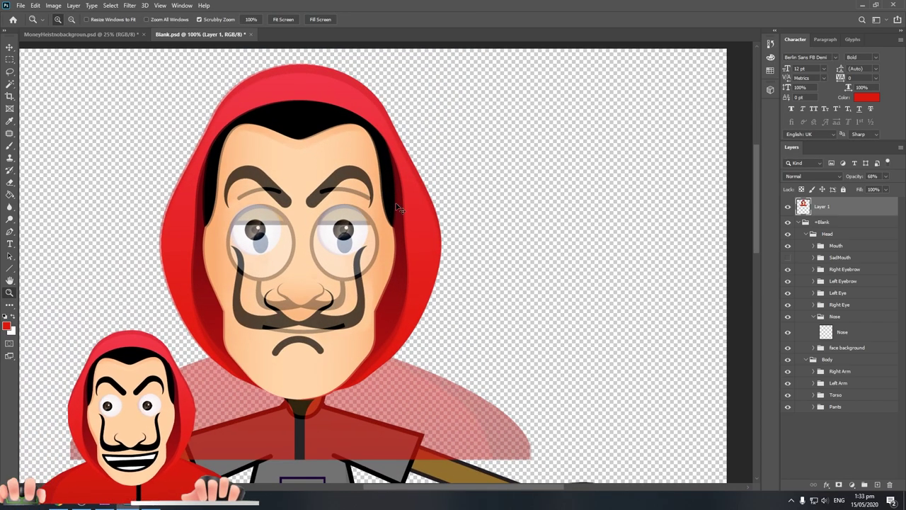
key(ctrl+t)
key(Left)
key(Left)
key(Left)
key(Left)
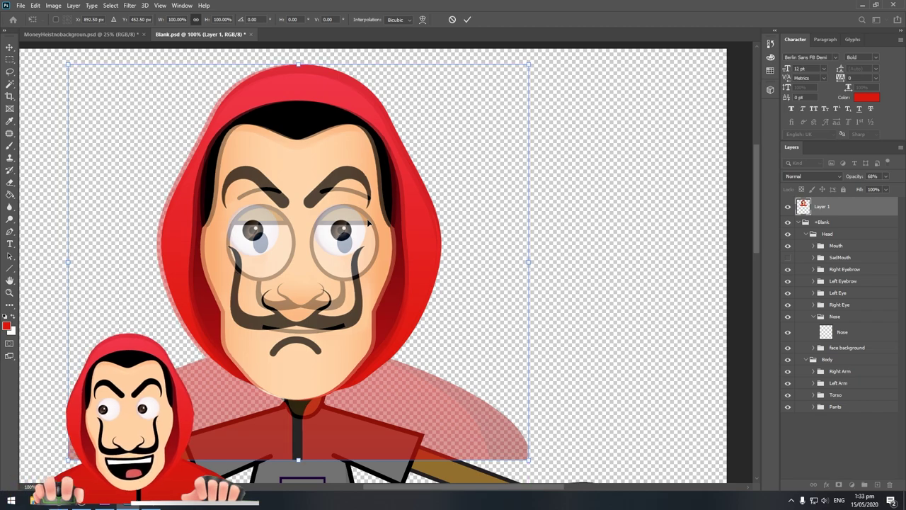
key(Right)
key(Right)
key(Right)
key(Right)
key(Right)
key(Right)
key(Right)
key(Right)
key(Right)
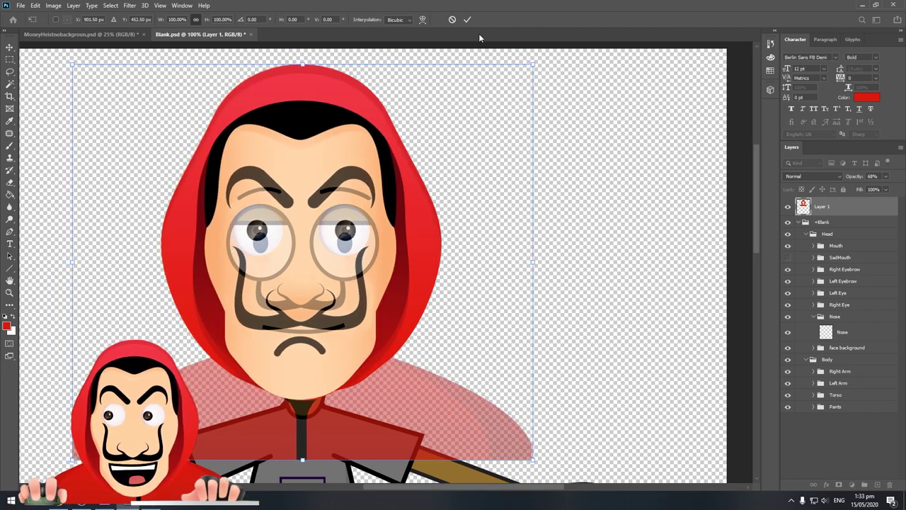
drag(532, 64, 532, 64)
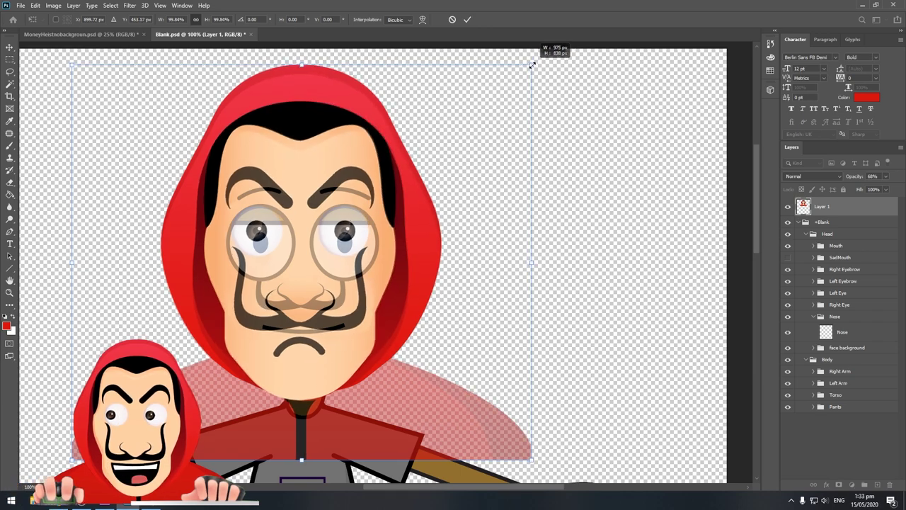
key(Return)
key(z)
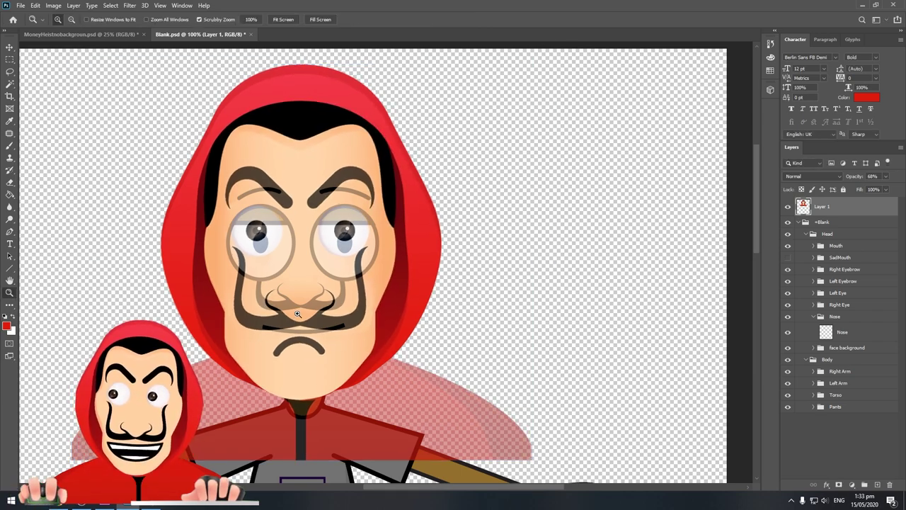
click(297, 314)
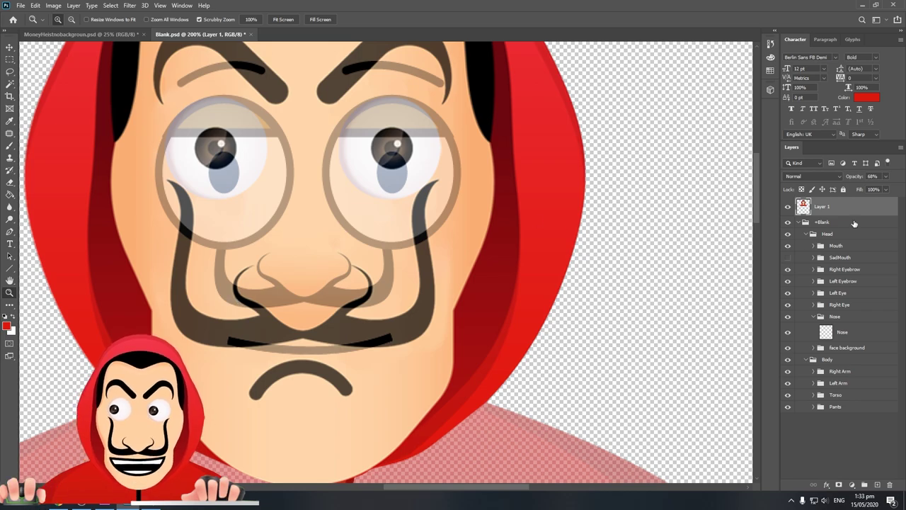
Enlarge the Nose layer moustache to about 151% and move it over the reference moustache.
click(850, 331)
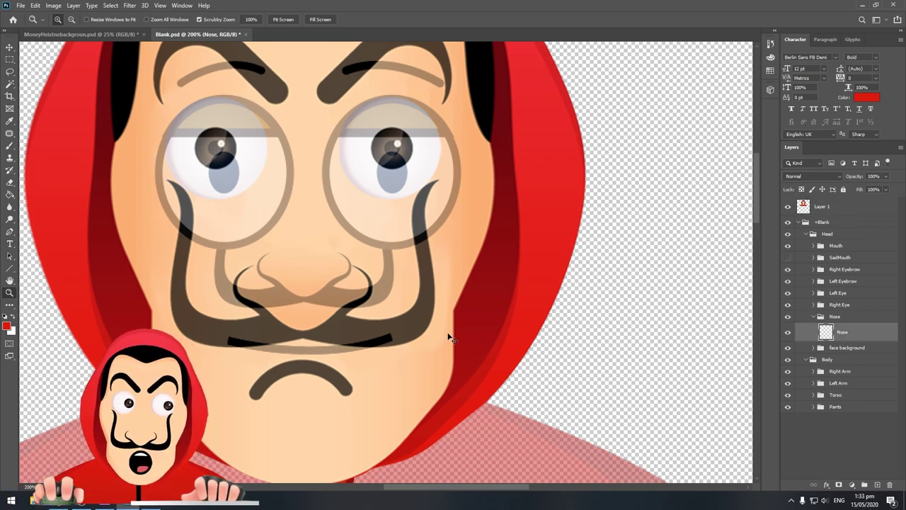
key(ctrl+t)
mouse_move(342, 291)
mouse_down()
mouse_move(305, 319)
mouse_move(330, 321)
mouse_move(338, 336)
mouse_move(323, 338)
mouse_move(333, 326)
mouse_up()
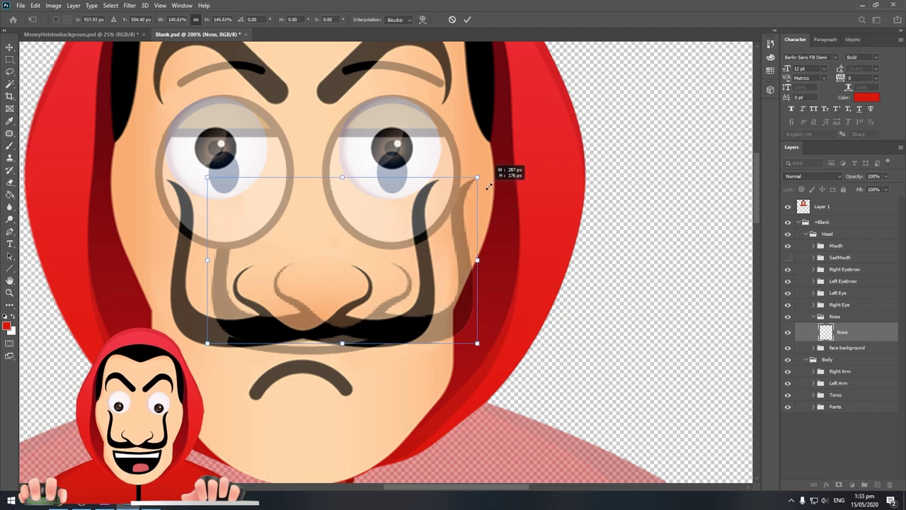
drag(399, 229, 415, 272)
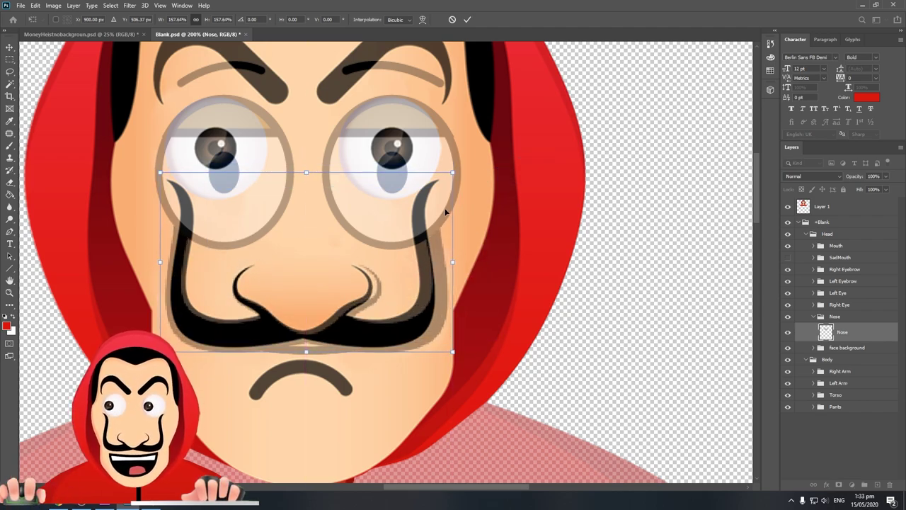
drag(453, 172, 441, 173)
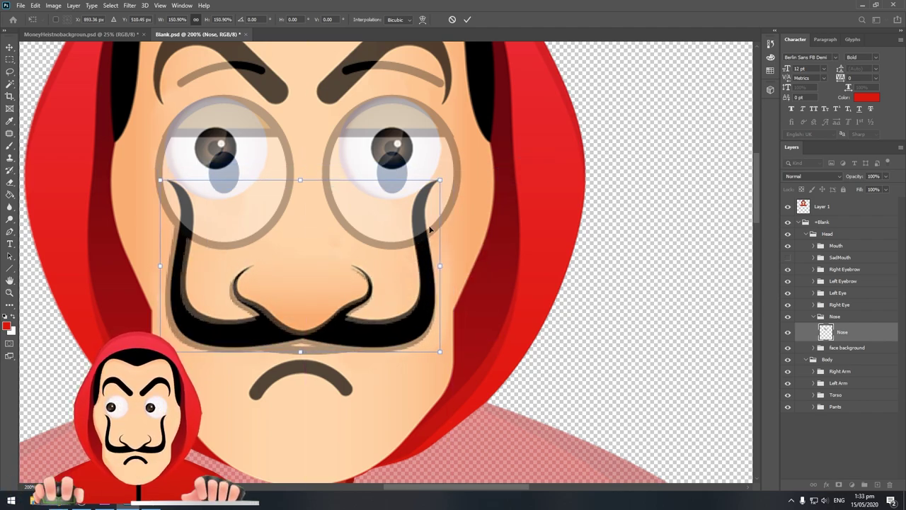
drag(425, 231, 427, 247)
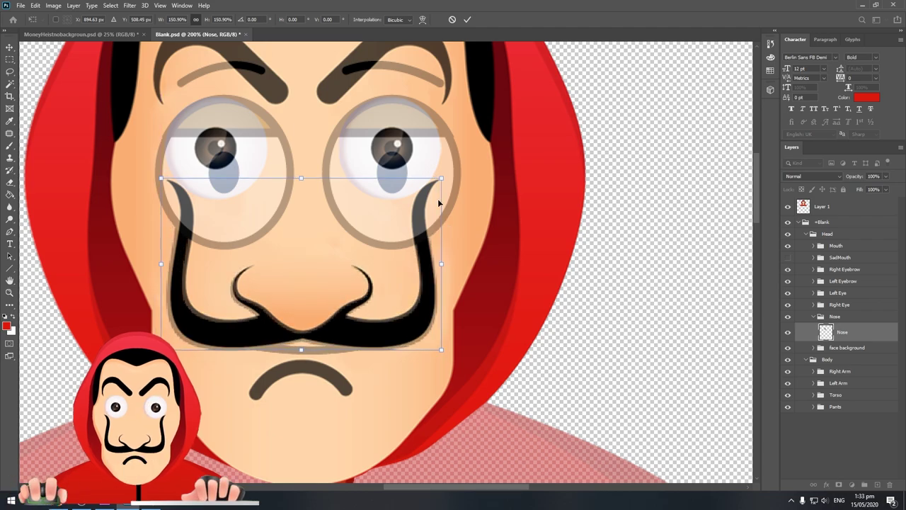
drag(442, 176, 442, 177)
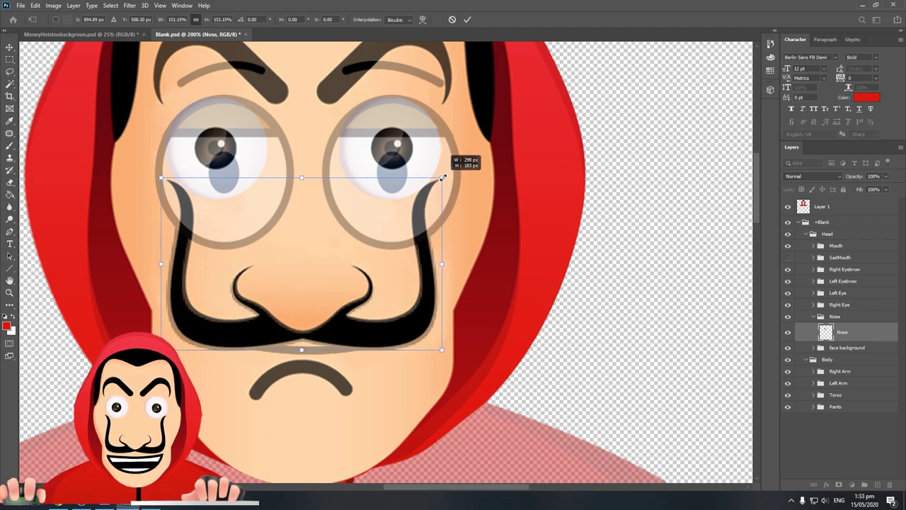
mouse_move(423, 251)
mouse_down()
mouse_move(401, 245)
mouse_move(422, 244)
mouse_up()
Nudge the moustache one pixel up and left, then shrink it slightly to match.
key(Left)
key(Up)
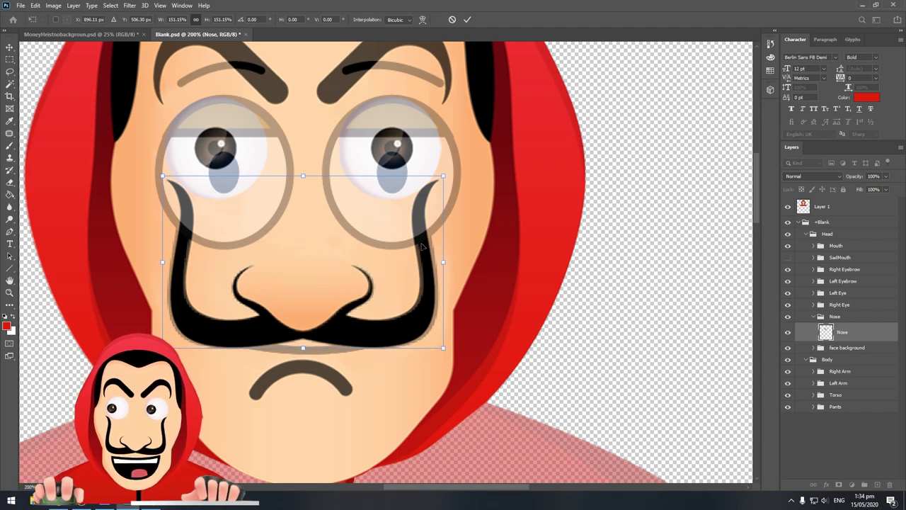
key(Return)
key(z)
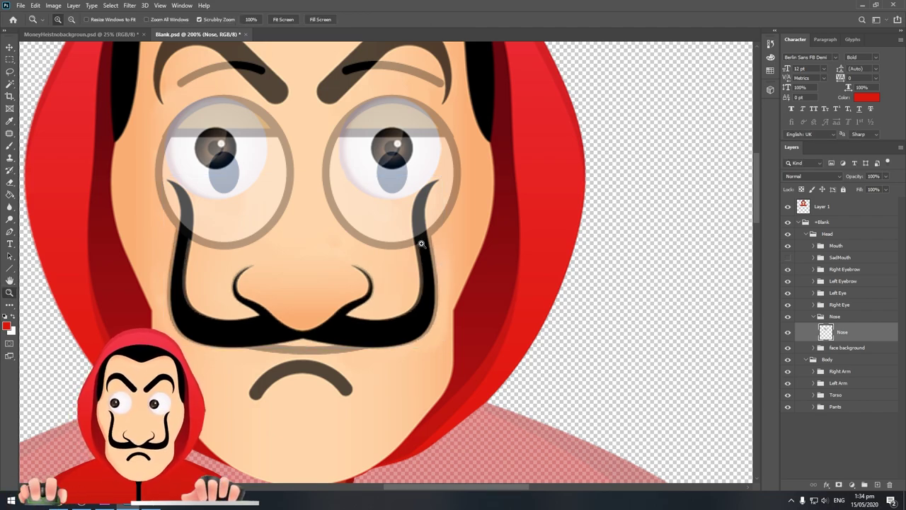
key(ctrl+t)
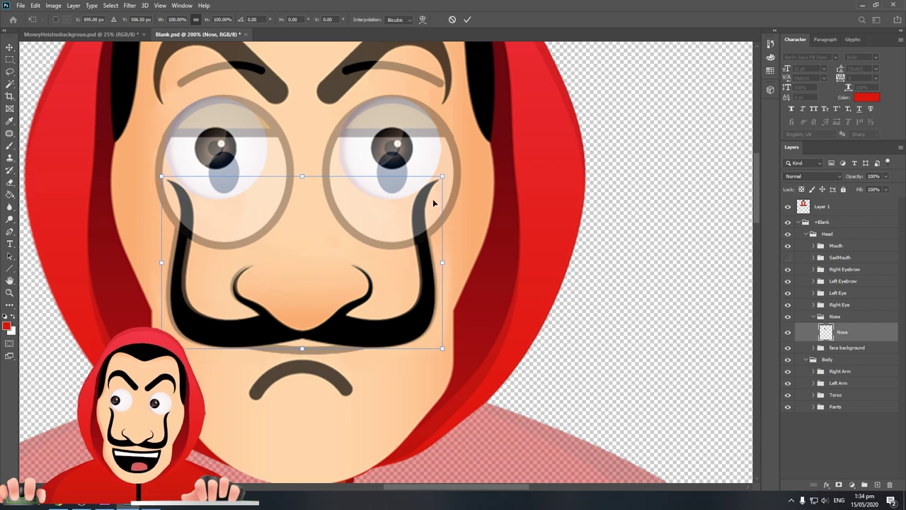
drag(442, 176, 437, 180)
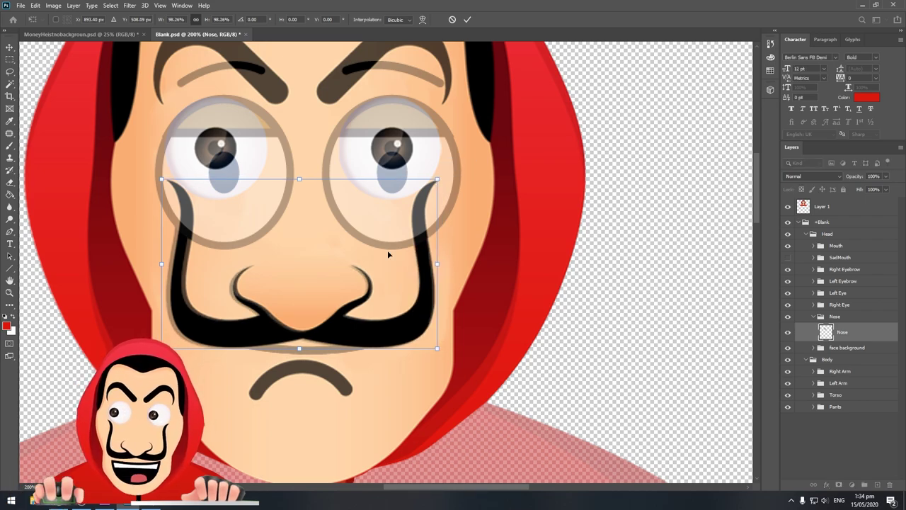
key(Return)
Toggle the reference overlay to compare moustaches, leaving it hidden, and zoom out.
key(z)
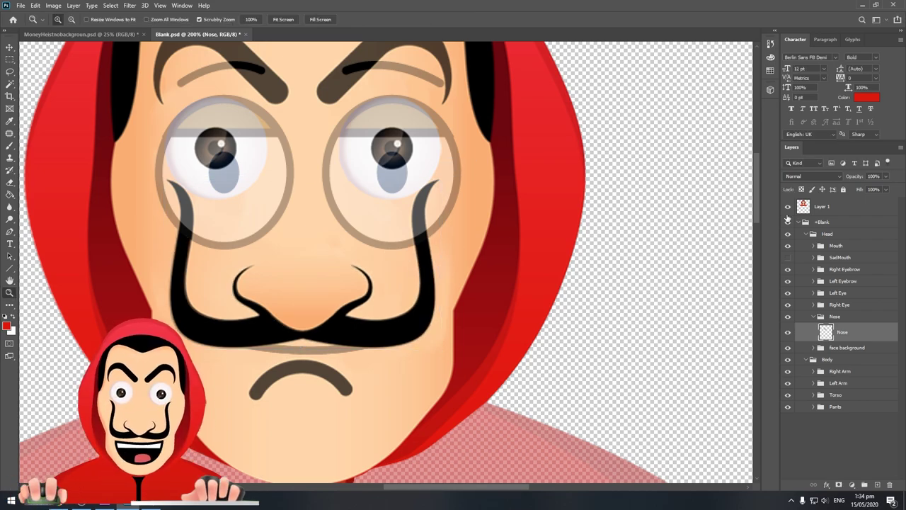
click(788, 206)
click(788, 206)
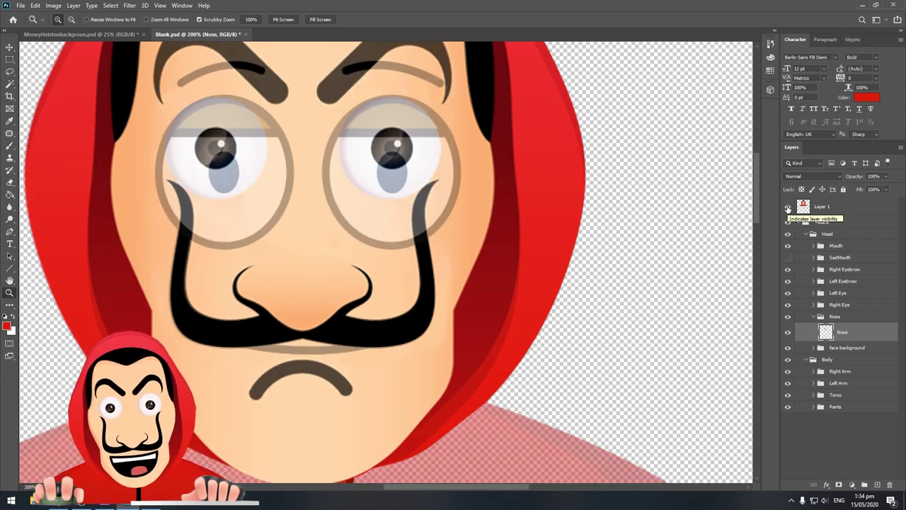
click(788, 207)
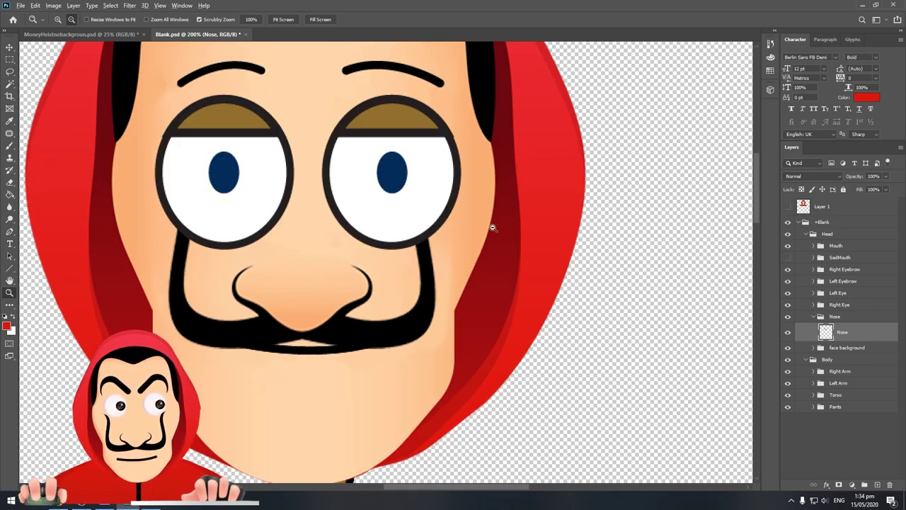
key(ctrl+minus)
key(ctrl+minus)
Rename Layer 1 to 'Guide', keep it hidden, and collapse the Nose group.
double_click(820, 207)
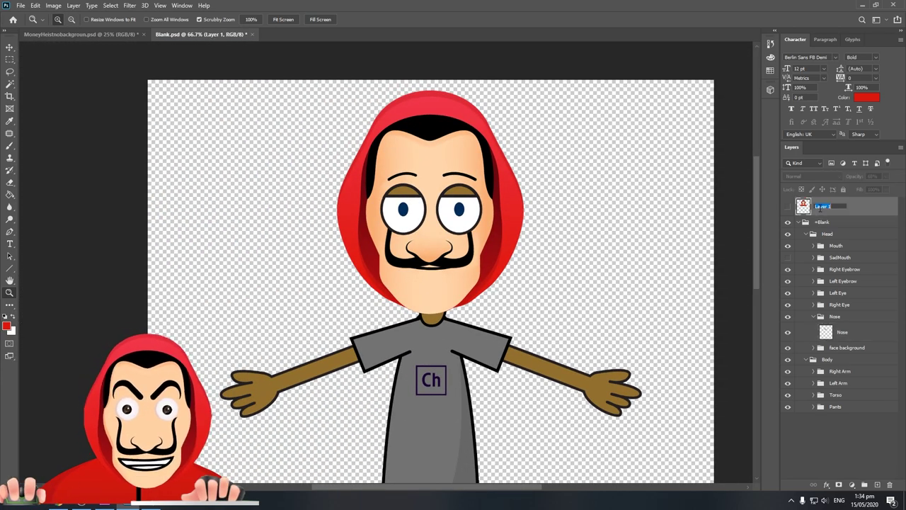
text(Guide)
double_click(820, 206)
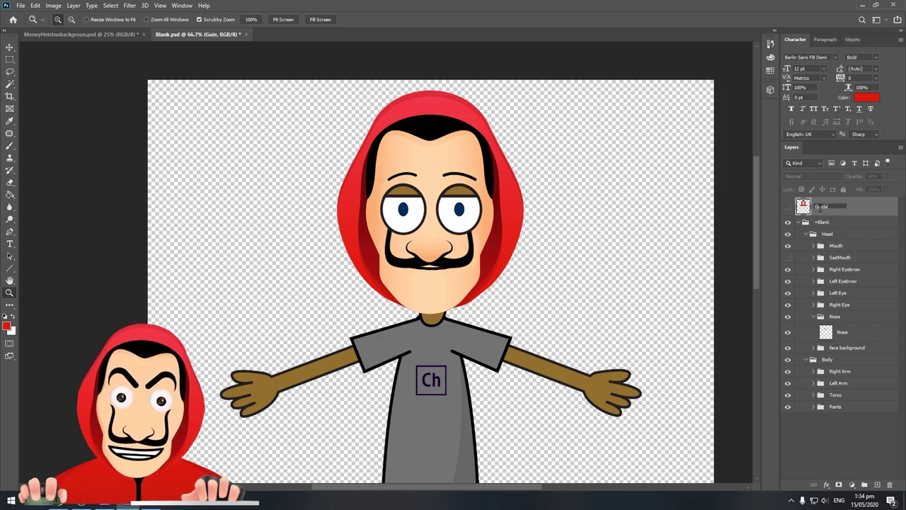
click(787, 207)
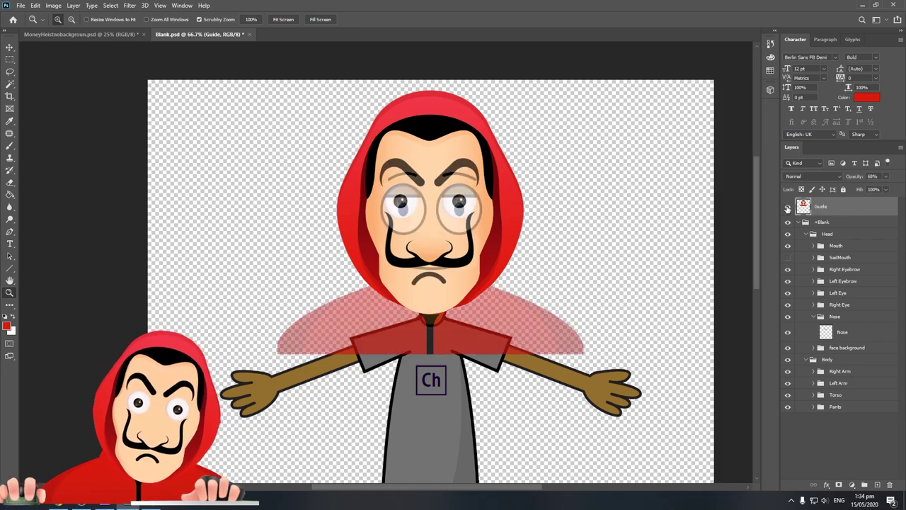
click(787, 207)
click(445, 264)
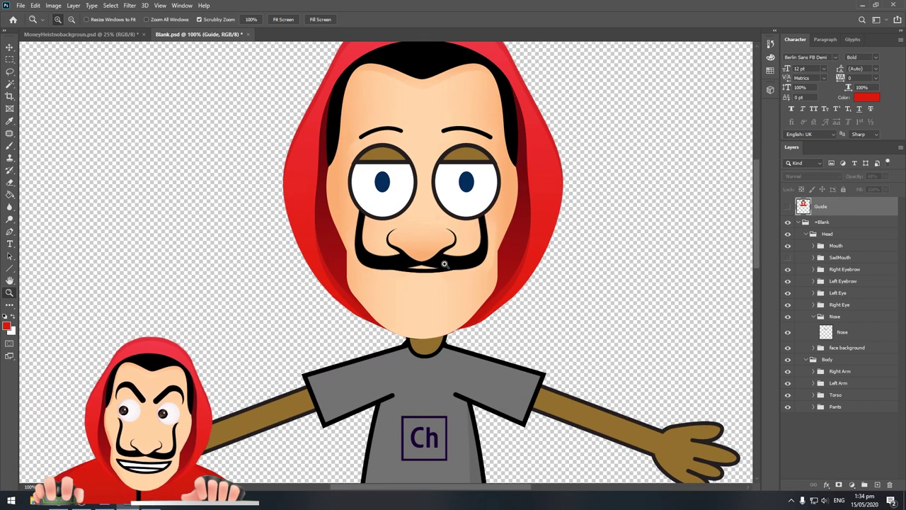
click(444, 264)
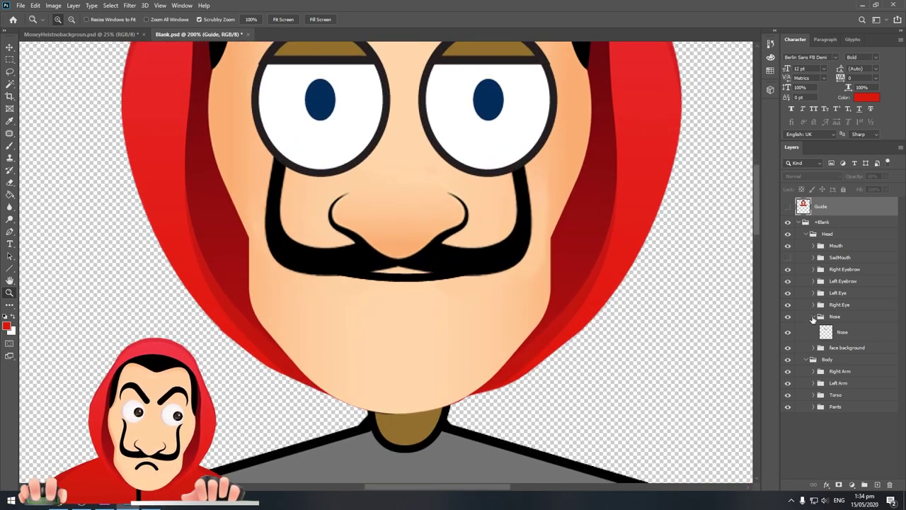
click(813, 317)
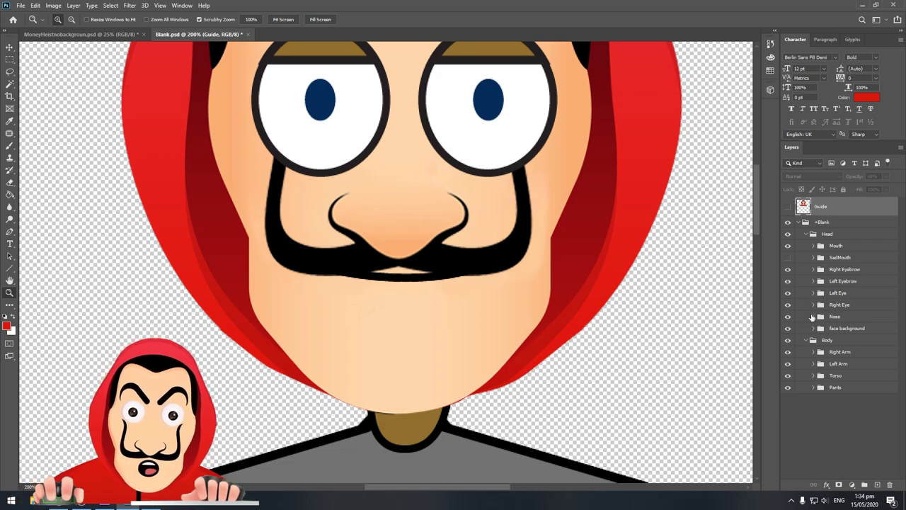
Expand the Right Eye group and preview the Right Blink closed eyelid, then hide it.
click(811, 305)
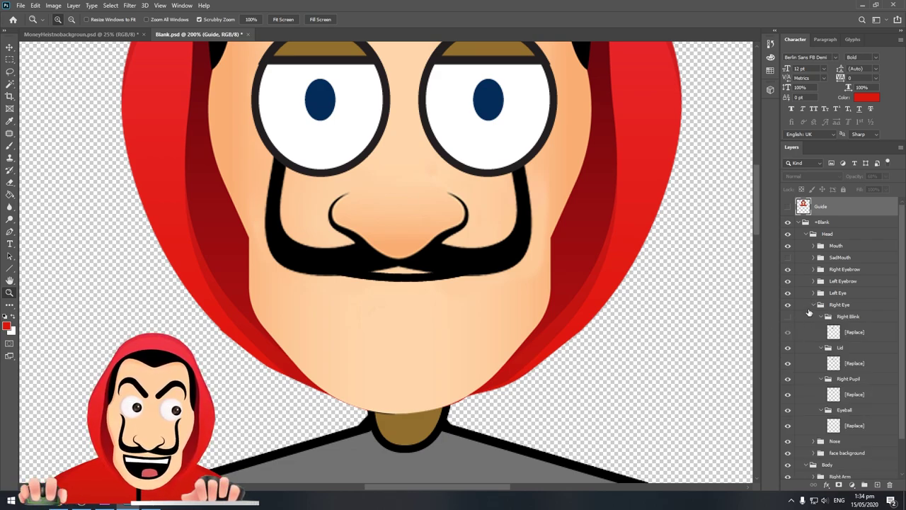
click(788, 306)
click(788, 307)
scroll(448, 216, up, 2)
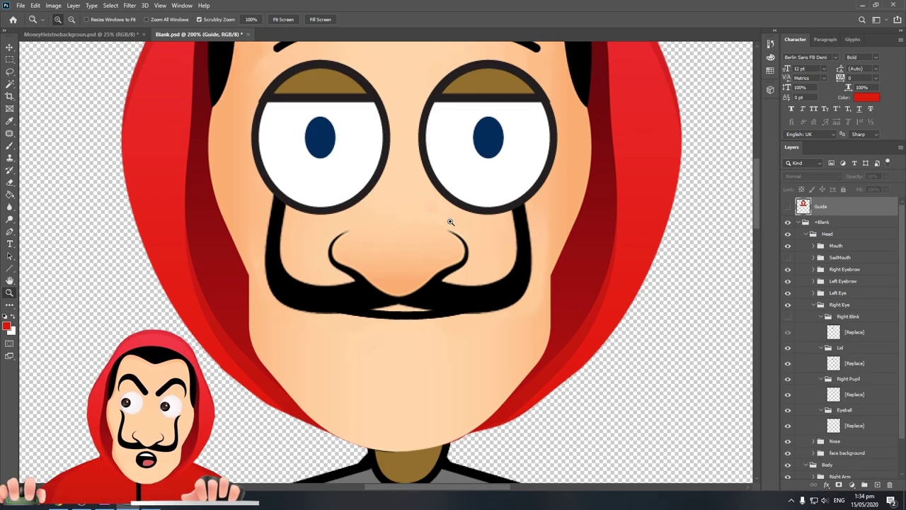
click(787, 317)
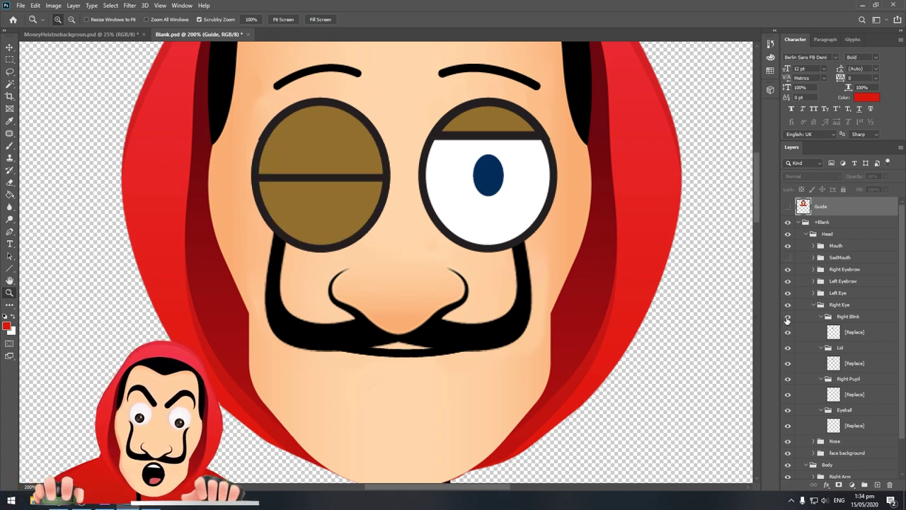
click(788, 318)
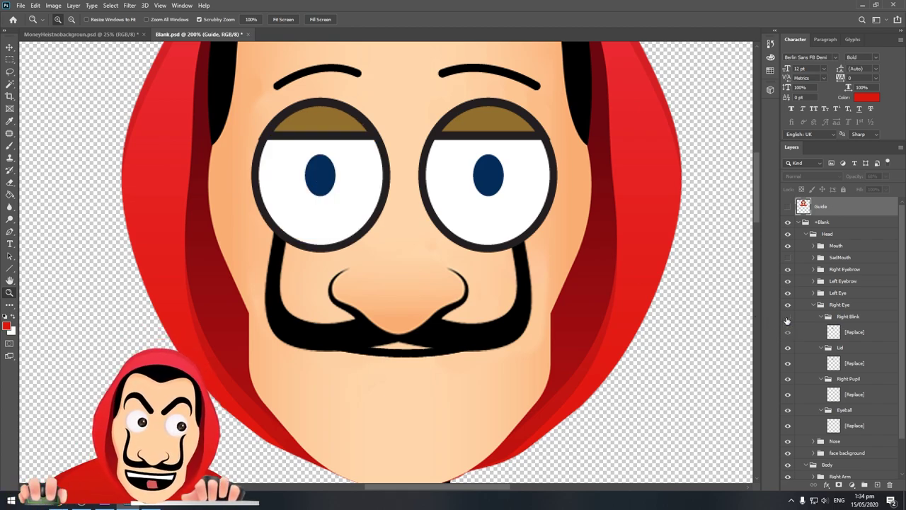
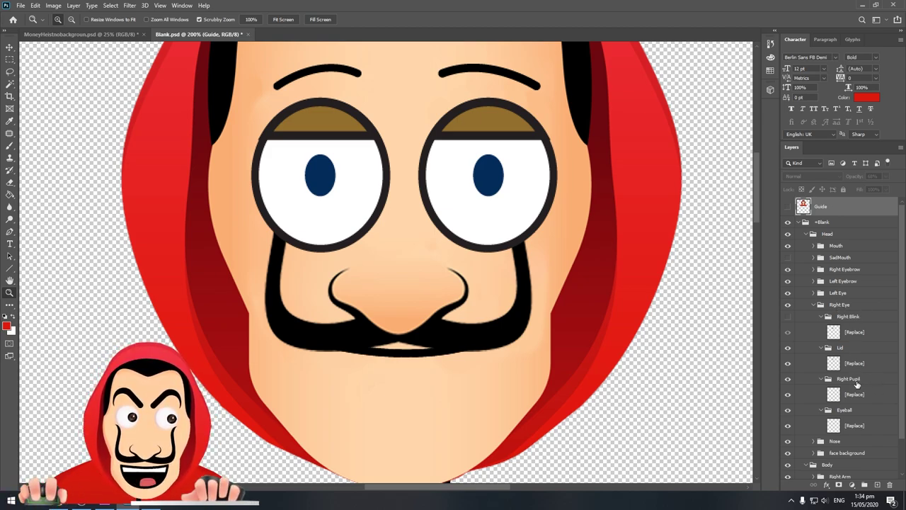
Check the eyeball artwork in Blank.psd's Eyeball group and select its [Replace] layer.
click(855, 412)
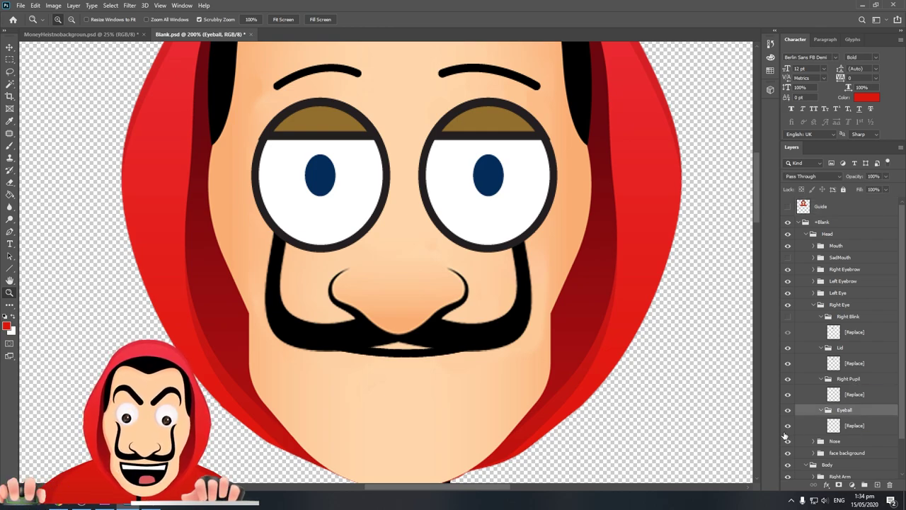
click(787, 426)
click(788, 425)
click(788, 425)
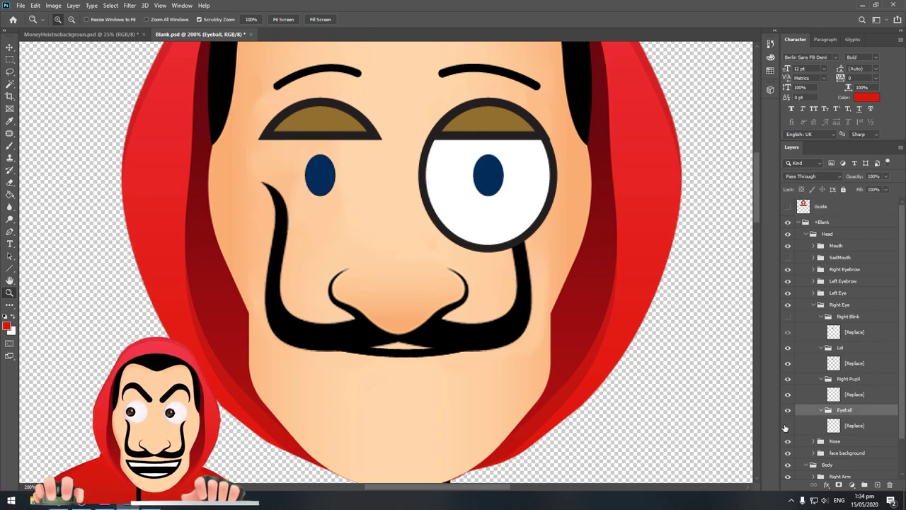
click(788, 425)
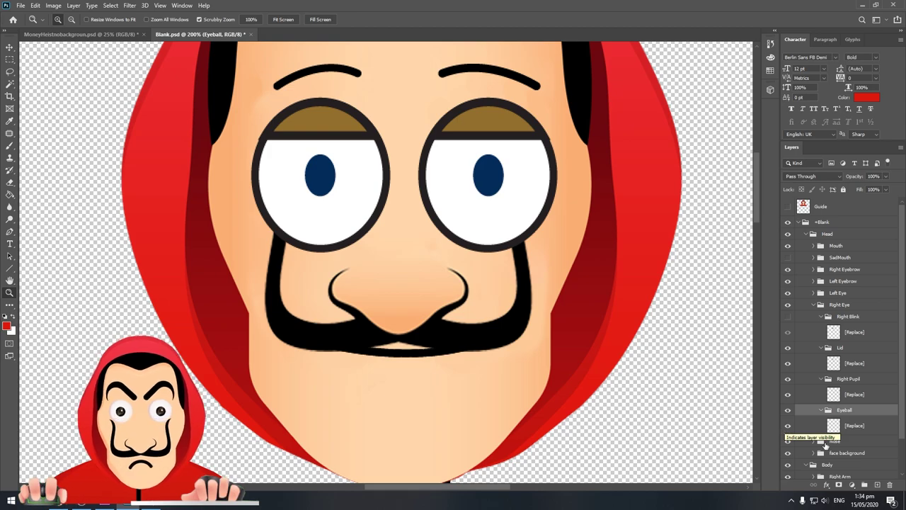
click(855, 425)
In the Money Heist file, check the Right Eye and Left Eye layers and zoom into the face.
click(85, 34)
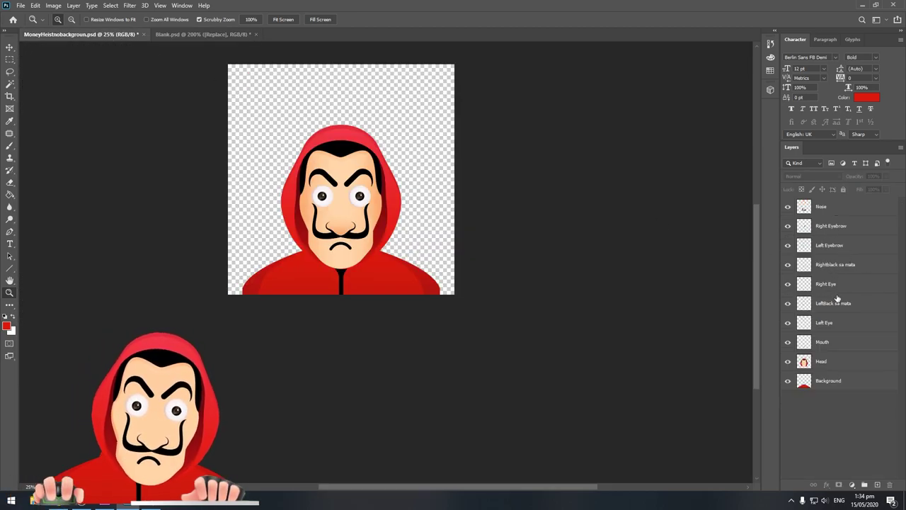
click(839, 286)
click(787, 286)
click(788, 287)
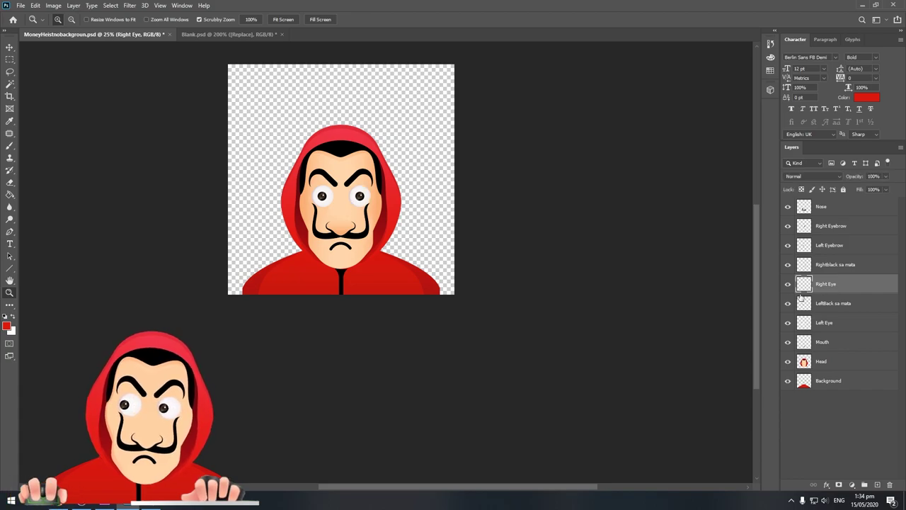
click(847, 322)
click(788, 323)
click(788, 323)
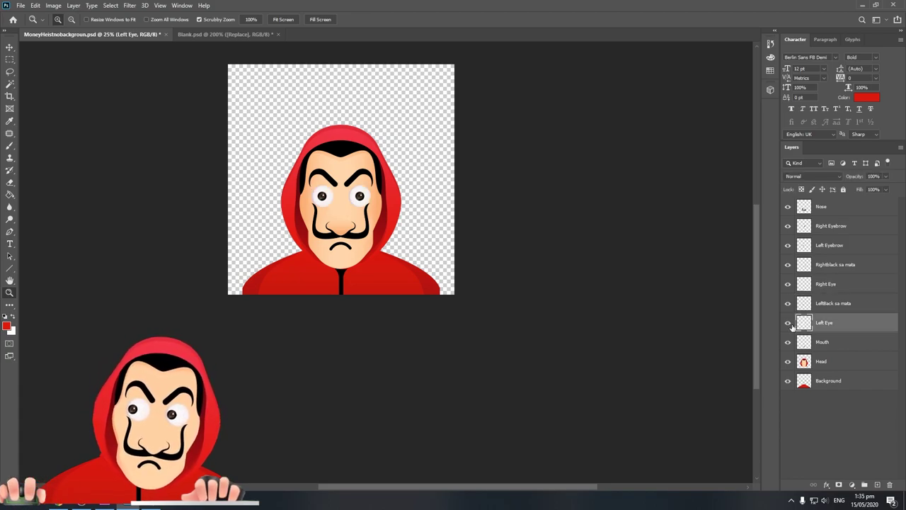
drag(304, 223, 367, 323)
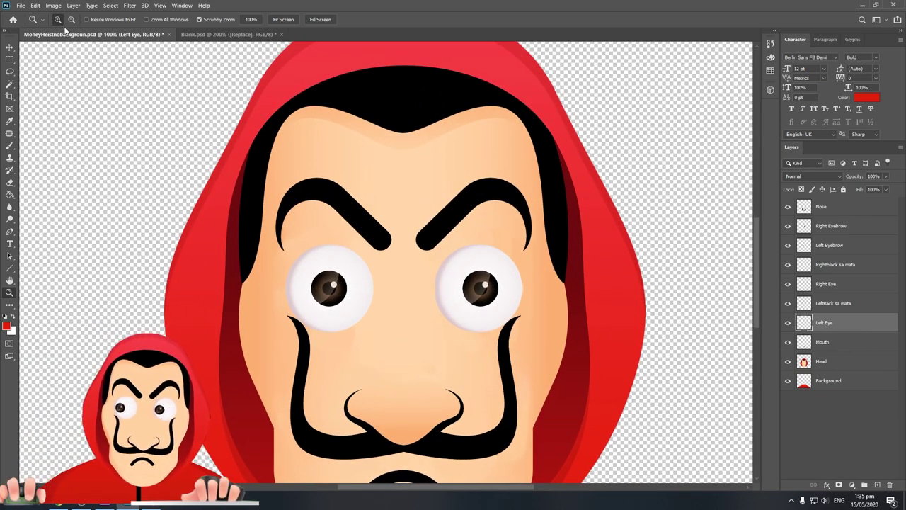
Back in Blank.psd, toggle the Right Pupil and eyeball layers to compare them.
click(227, 34)
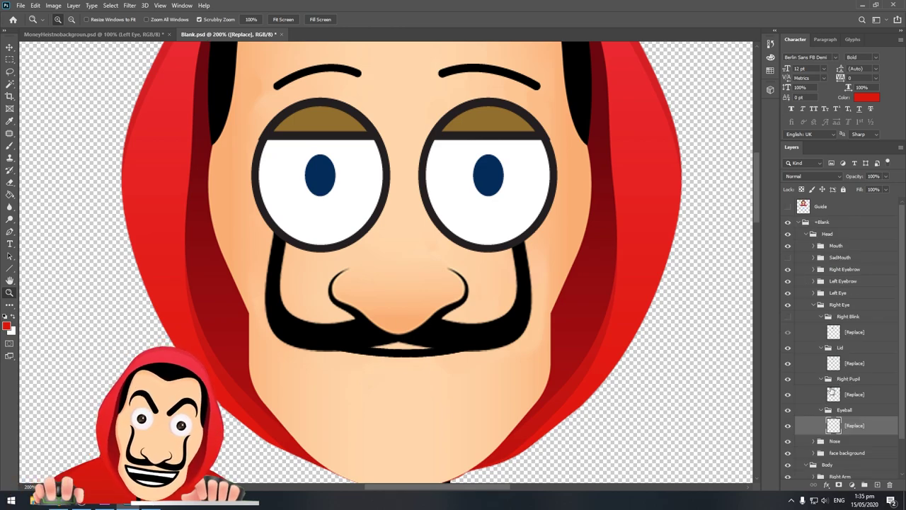
scroll(323, 229, up, 2)
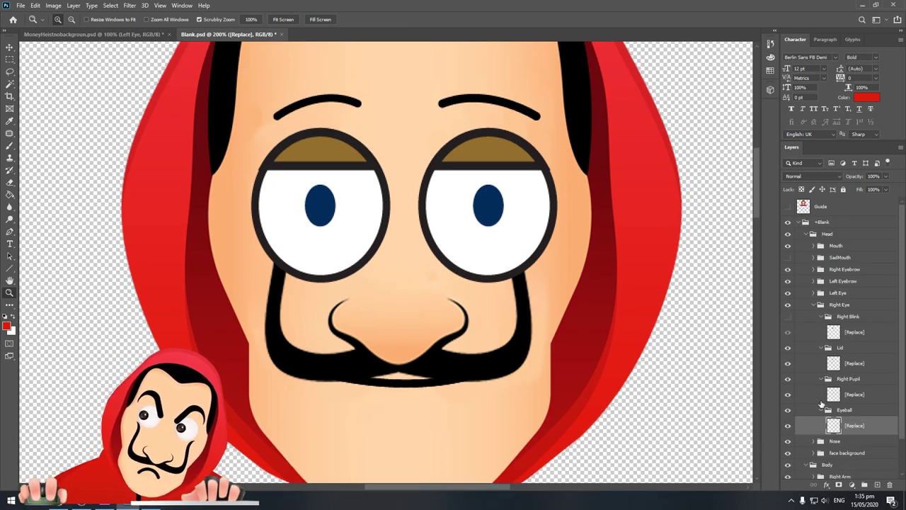
click(785, 399)
click(785, 400)
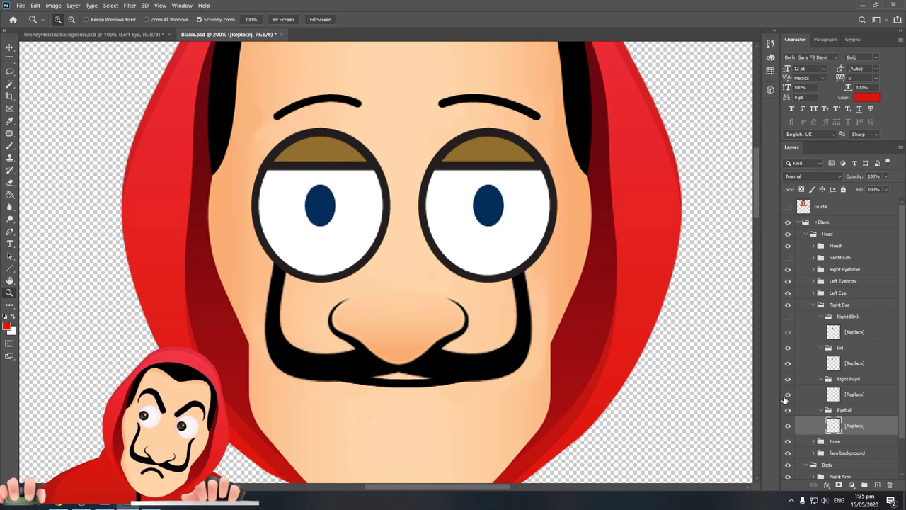
click(787, 425)
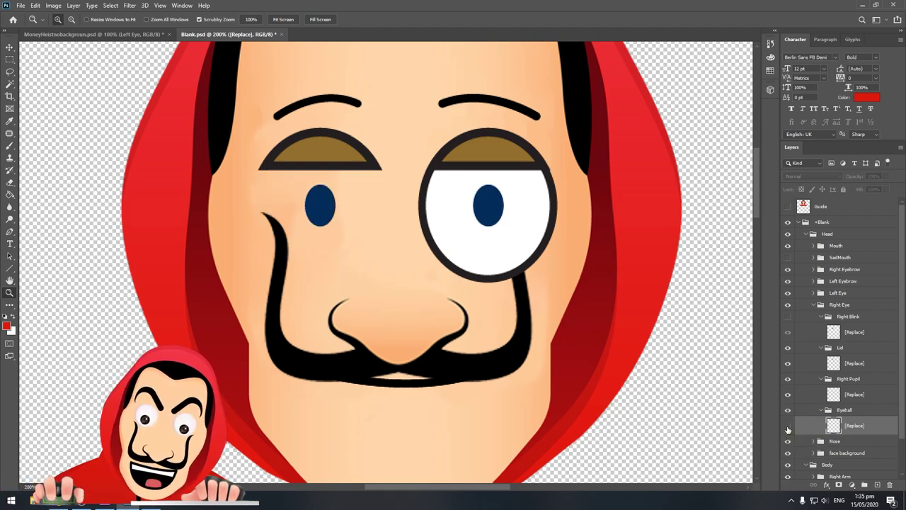
click(788, 425)
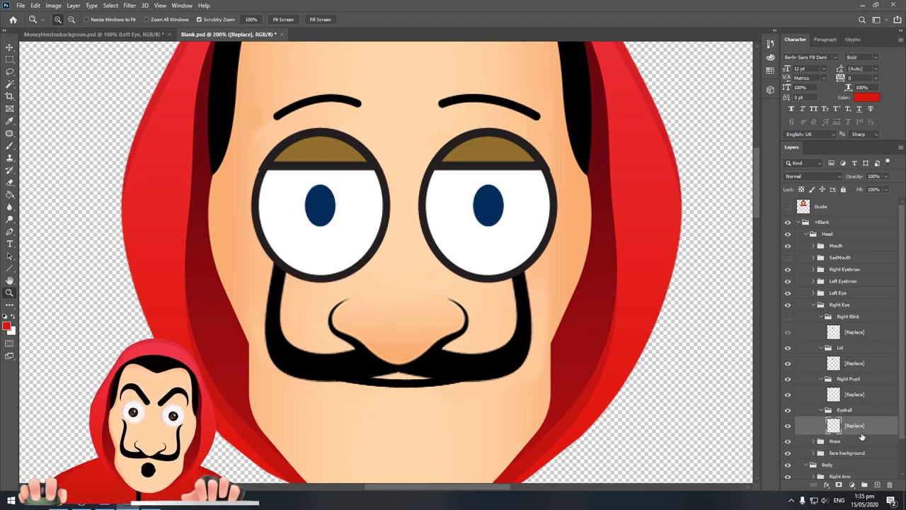
Recheck the Left Eye layer's visibility in the Money Heist file, then return to Blank.psd.
click(106, 34)
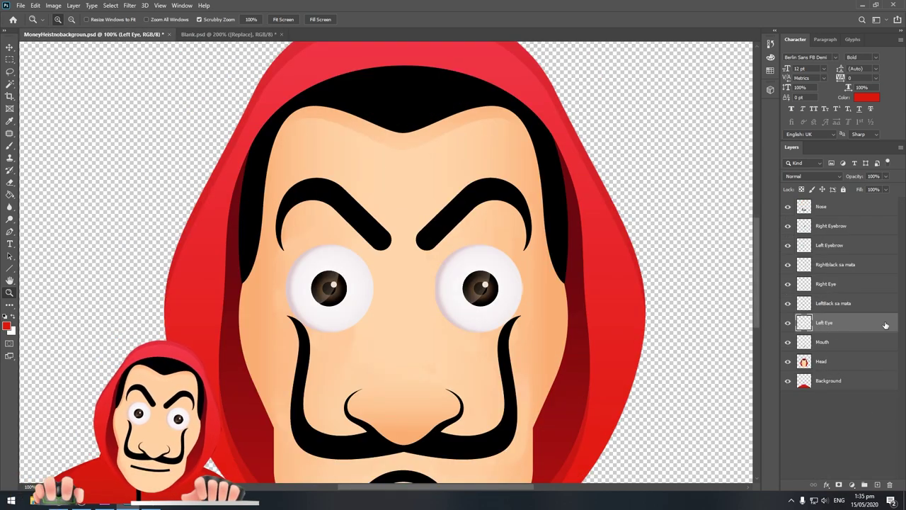
click(789, 323)
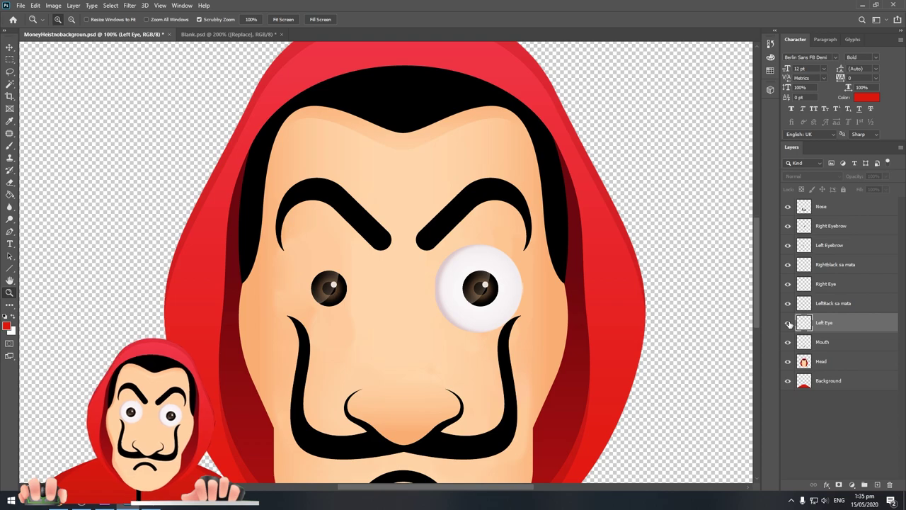
click(789, 322)
click(788, 323)
click(788, 323)
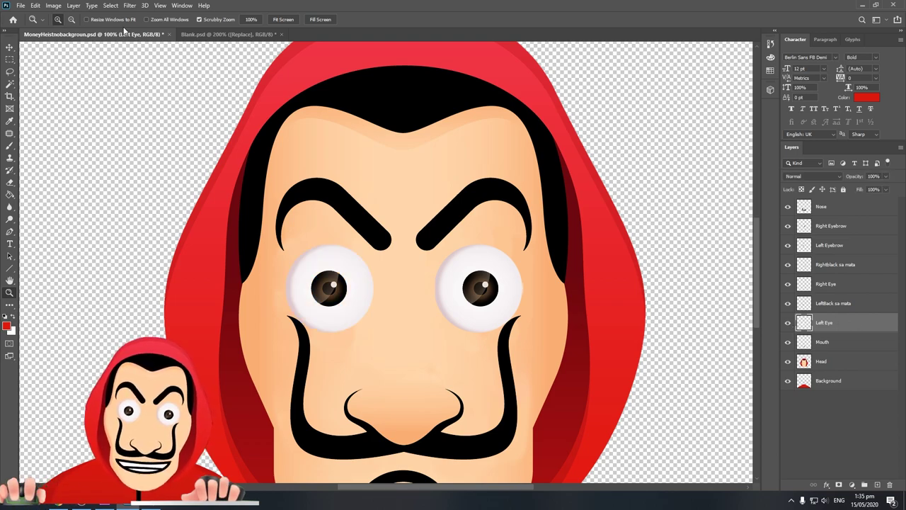
click(230, 34)
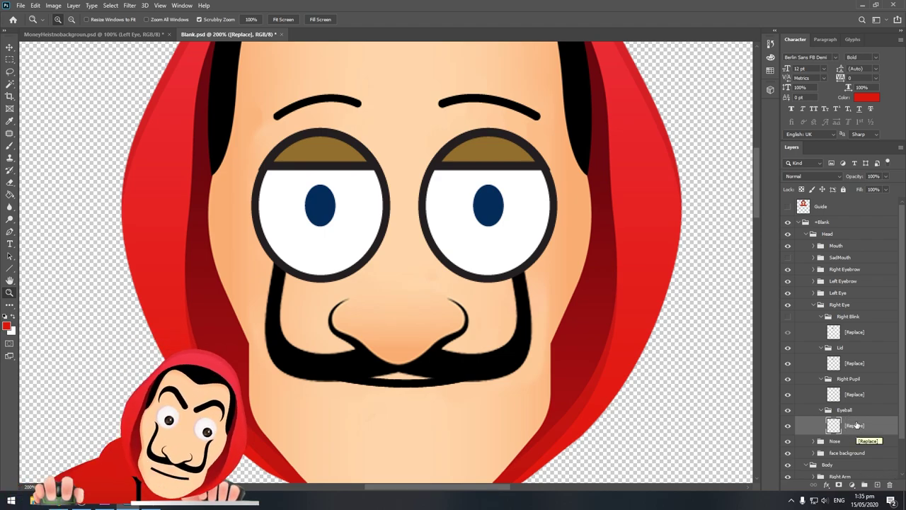
Paste the Left Eye artwork into the Eyeball group and move it onto the left eye.
key(ctrl+v)
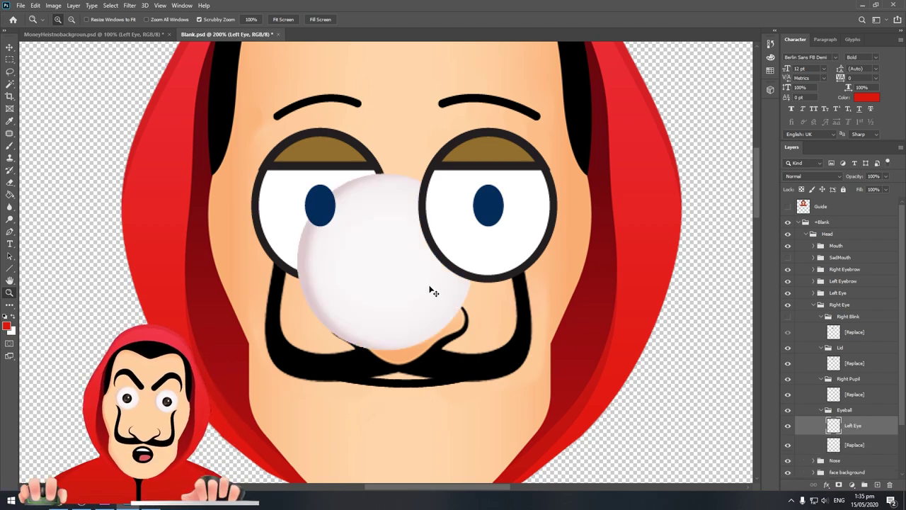
key(ctrl+t)
drag(416, 279, 372, 240)
click(467, 19)
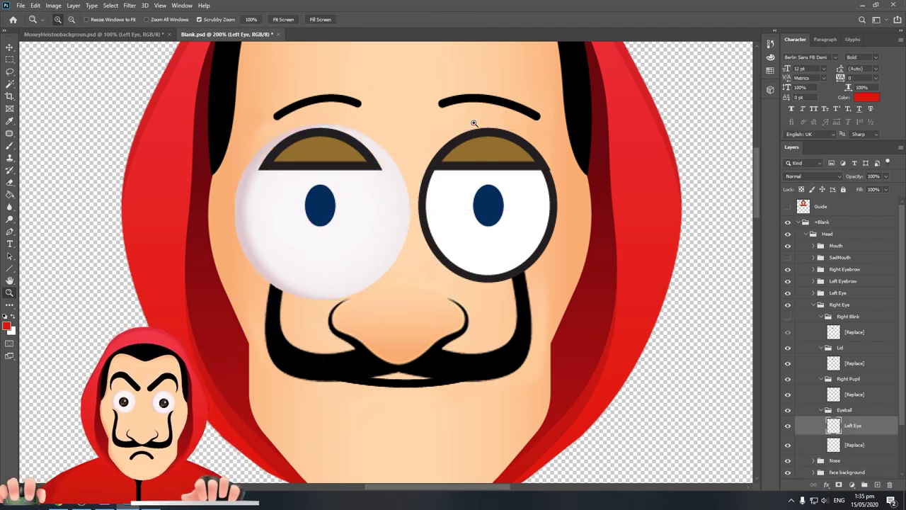
Scale the Left Eye to 55.36% and nudge it over the eye using the Guide layer, then hide Guide.
scroll(470, 125, up, 2)
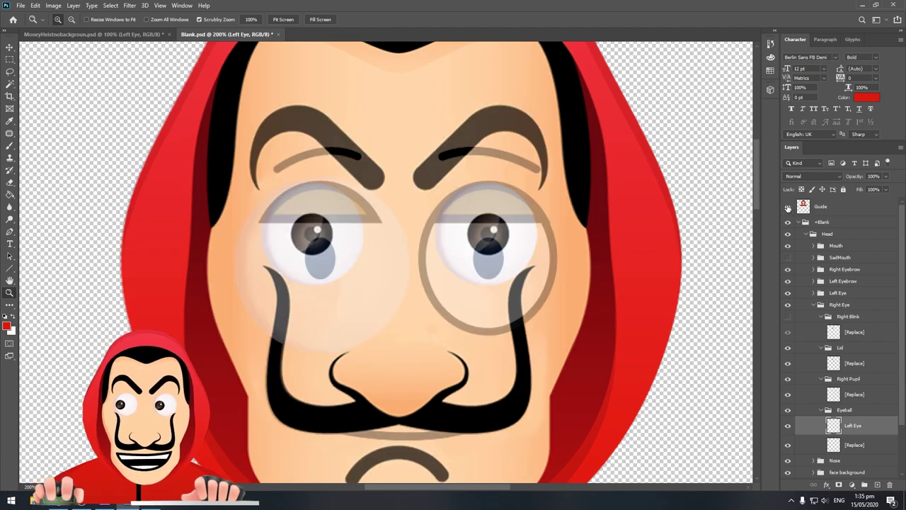
click(788, 206)
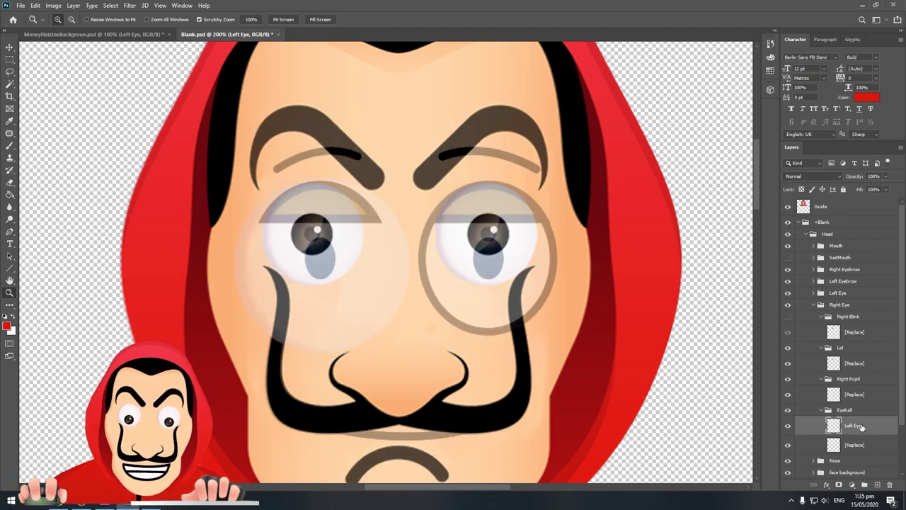
key(ctrl+t)
mouse_move(415, 183)
mouse_down()
mouse_move(351, 223)
mouse_move(349, 247)
mouse_move(321, 220)
mouse_up()
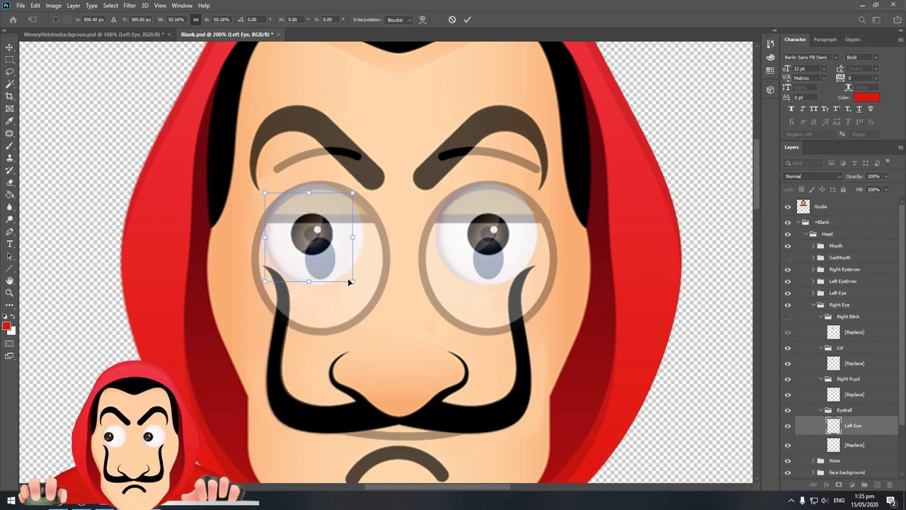
mouse_move(352, 281)
mouse_down()
mouse_move(361, 286)
mouse_move(347, 265)
mouse_up()
key(Up)
key(Up)
key(Up)
key(Left)
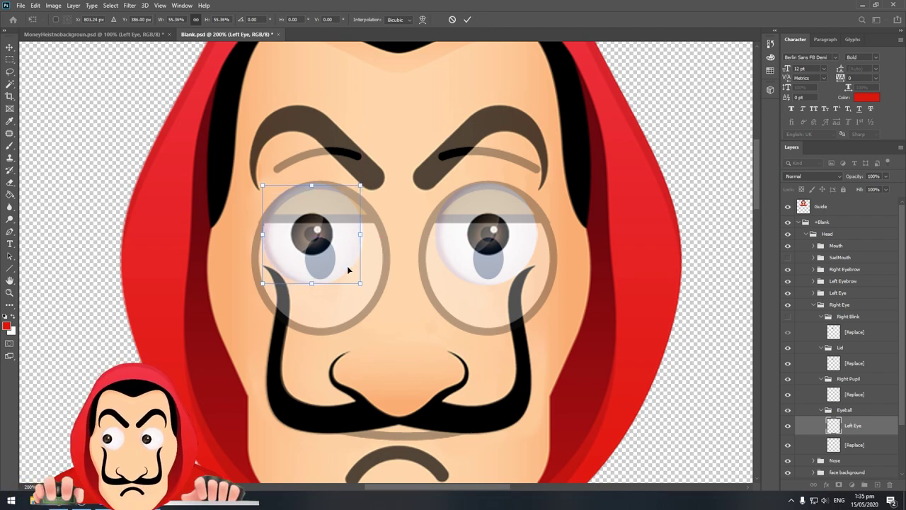
key(Down)
key(Right)
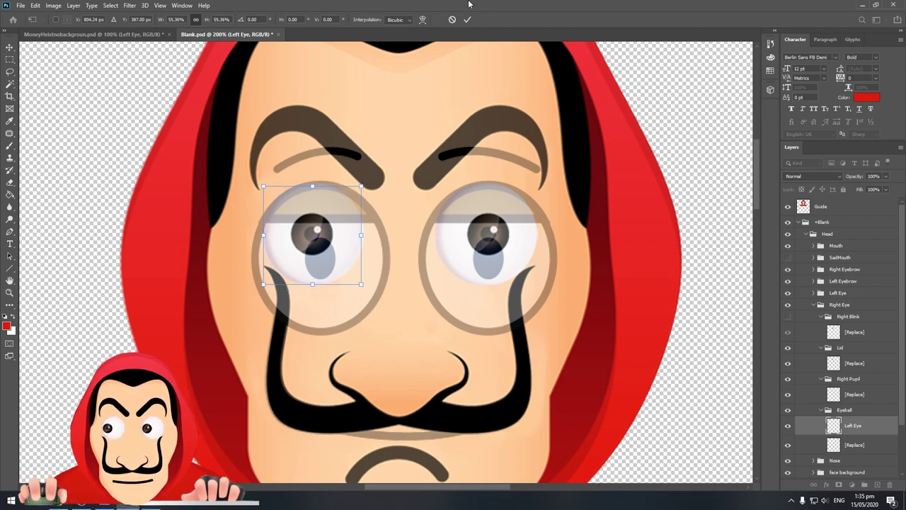
click(467, 19)
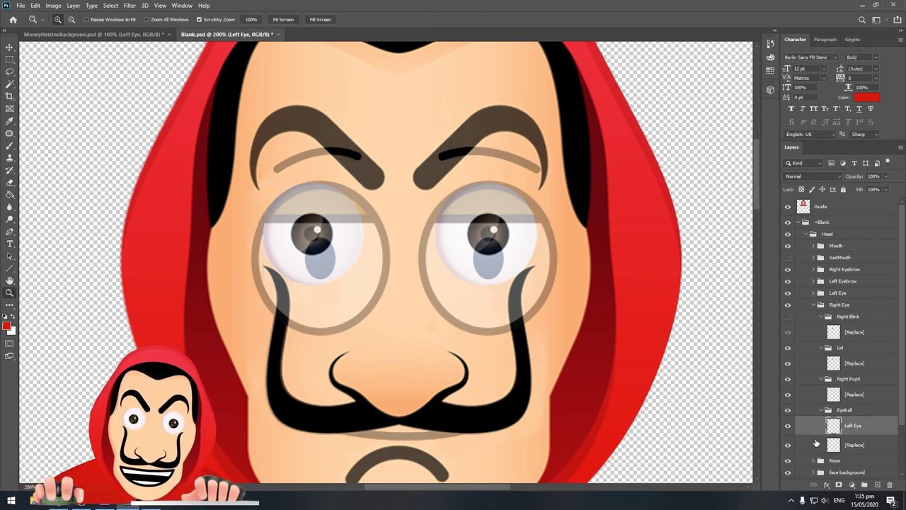
click(788, 208)
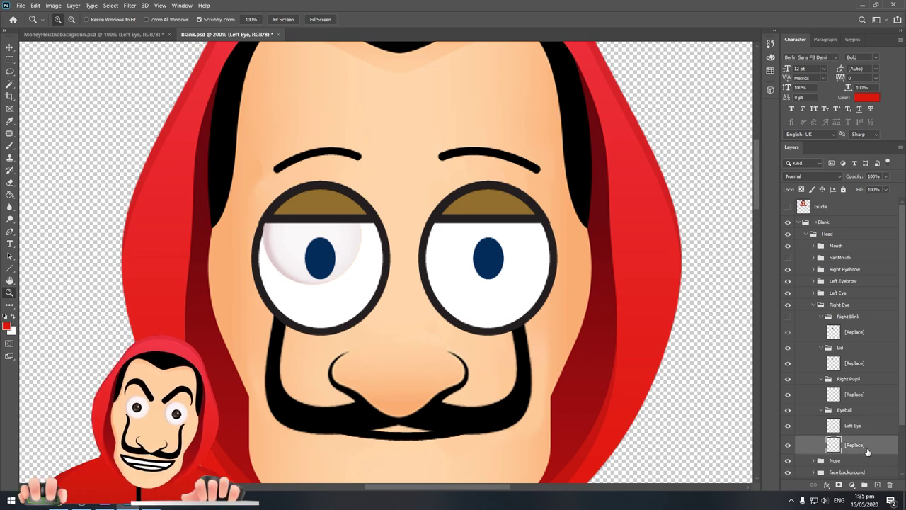
Delete the old eyeball [Replace] layer and select the Right Pupil's [Replace] layer.
click(861, 446)
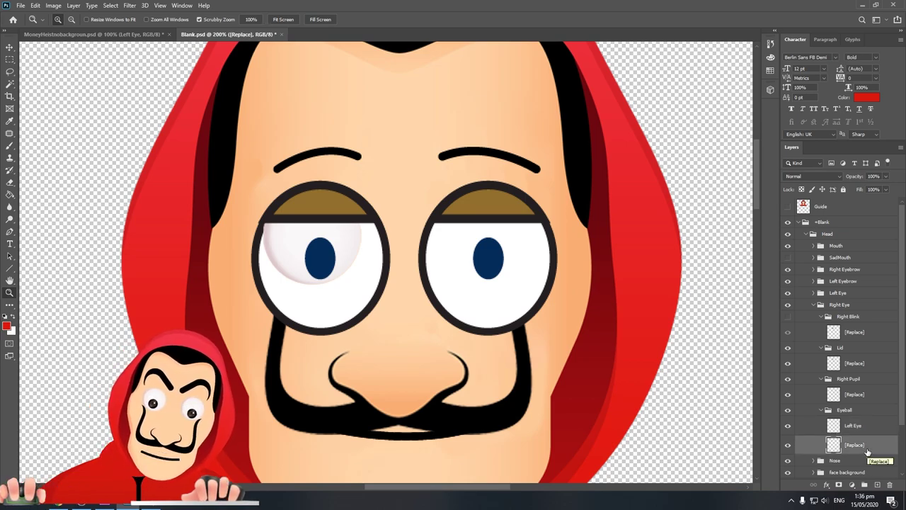
key(Delete)
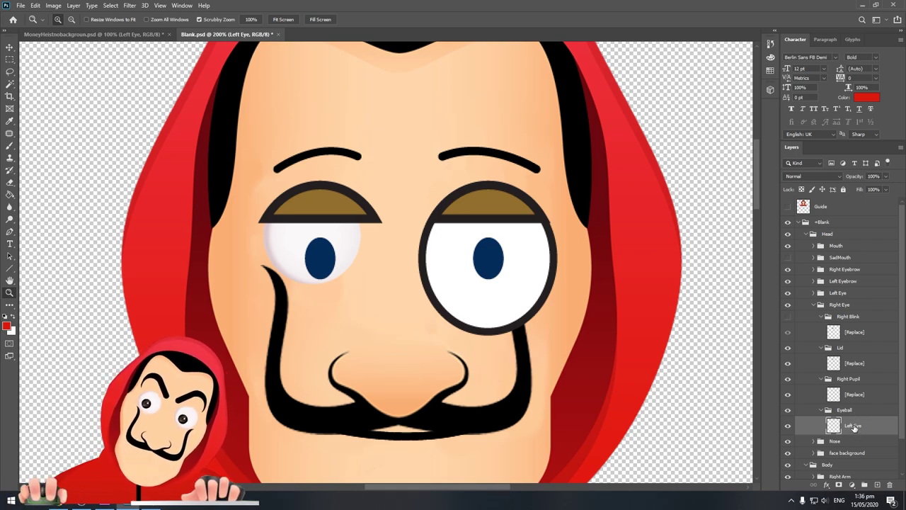
click(855, 397)
click(789, 397)
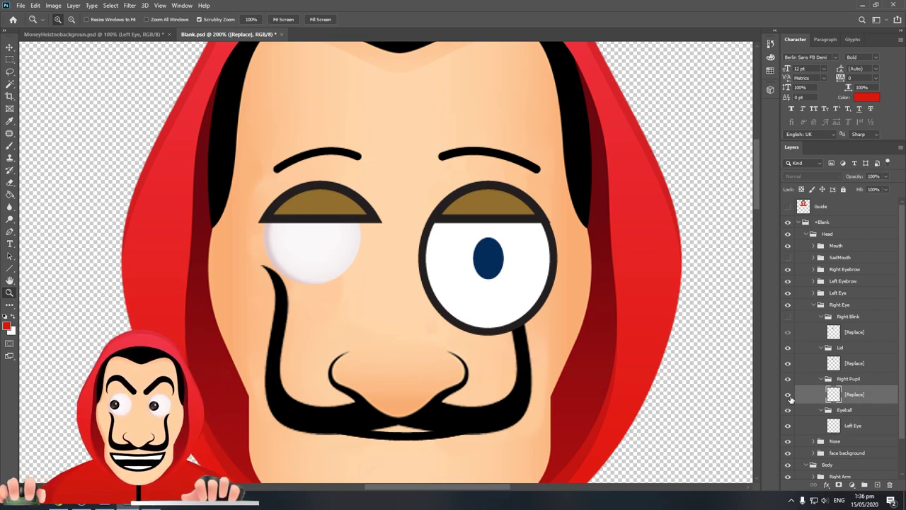
click(789, 396)
click(790, 396)
click(789, 397)
Select and check the LeftBack sa mata pupil layer in the Money Heist file, then return to Blank.psd.
click(160, 30)
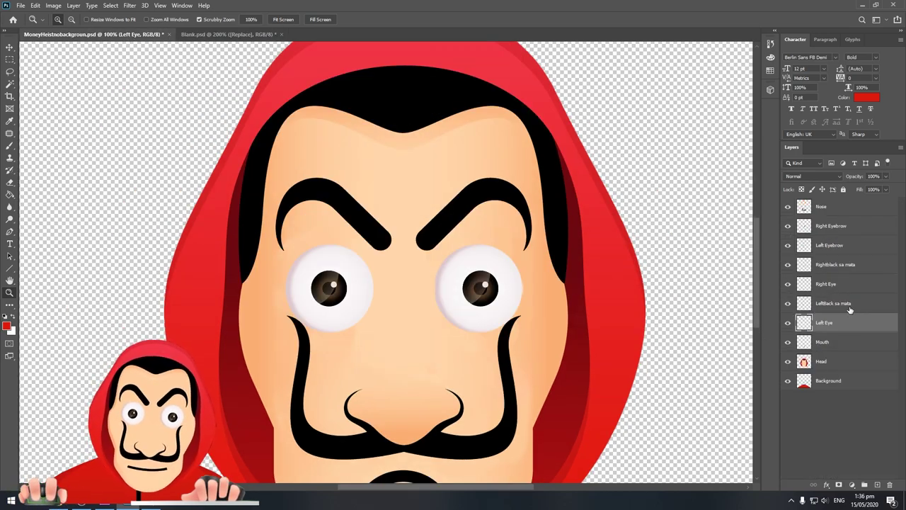
click(851, 309)
click(788, 303)
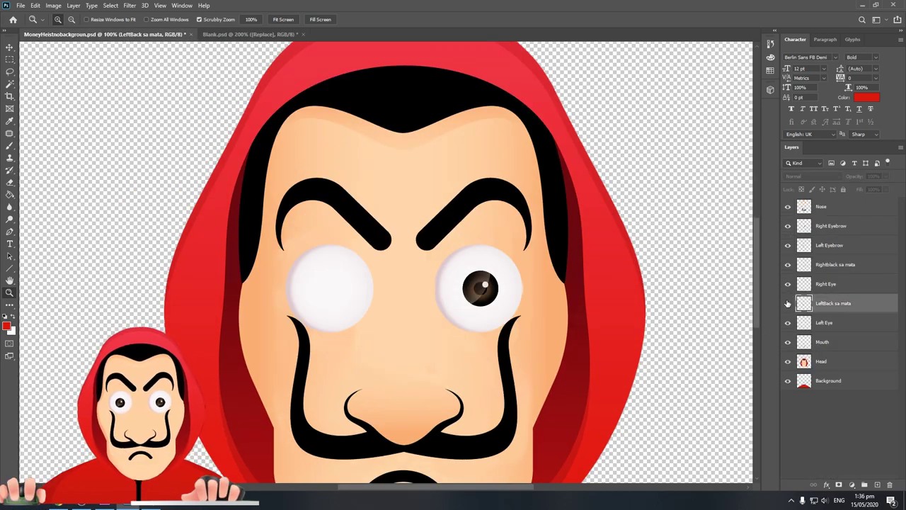
click(788, 303)
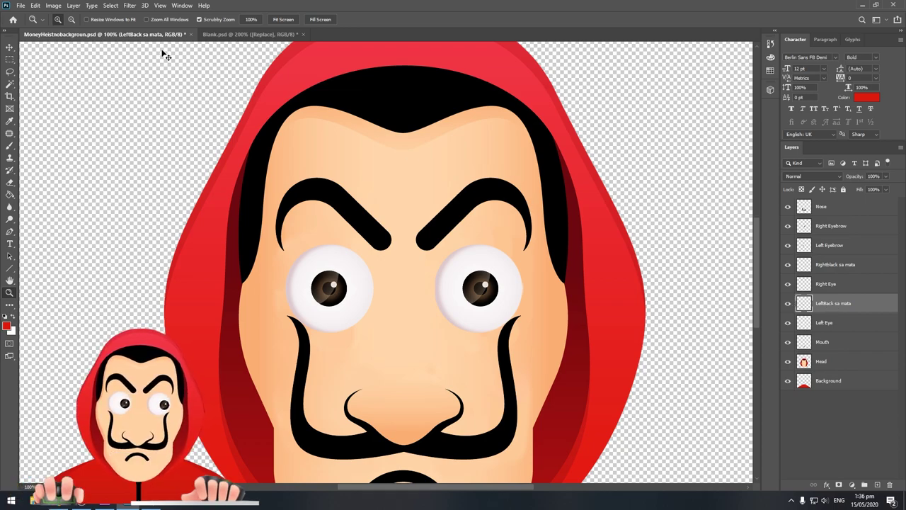
click(247, 34)
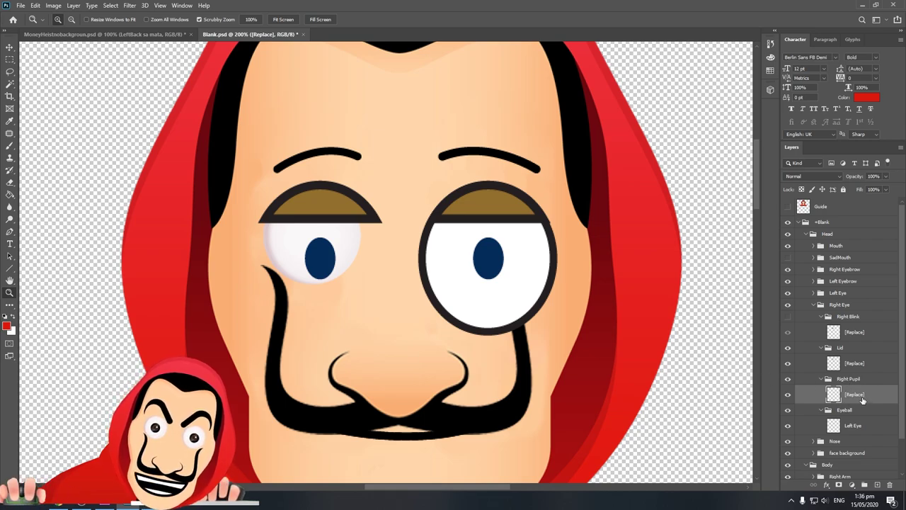
Paste the brown pupil into the Right Pupil group and move it onto the left eye.
key(ctrl+v)
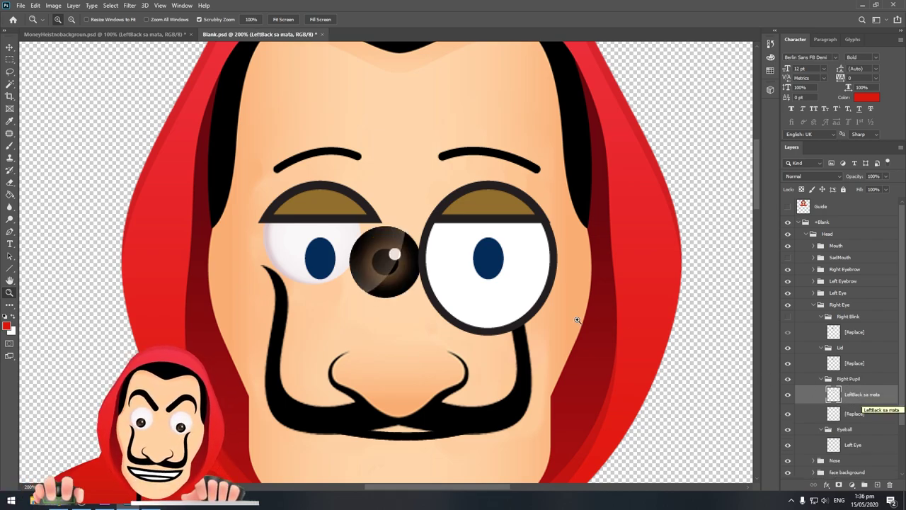
key(ctrl+t)
drag(398, 281, 323, 264)
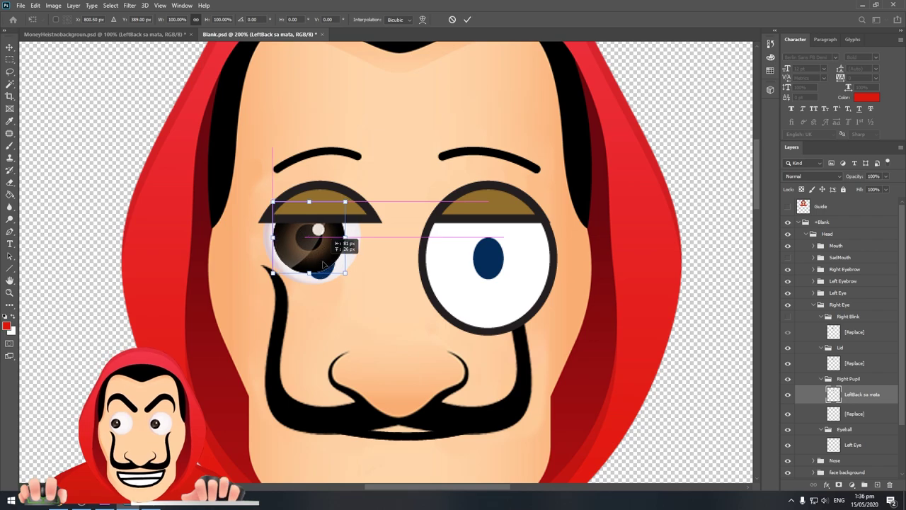
key(Return)
Shrink and centre the brown pupil inside the left eye, matching the Guide layer.
key(z)
scroll(696, 232, up, 2)
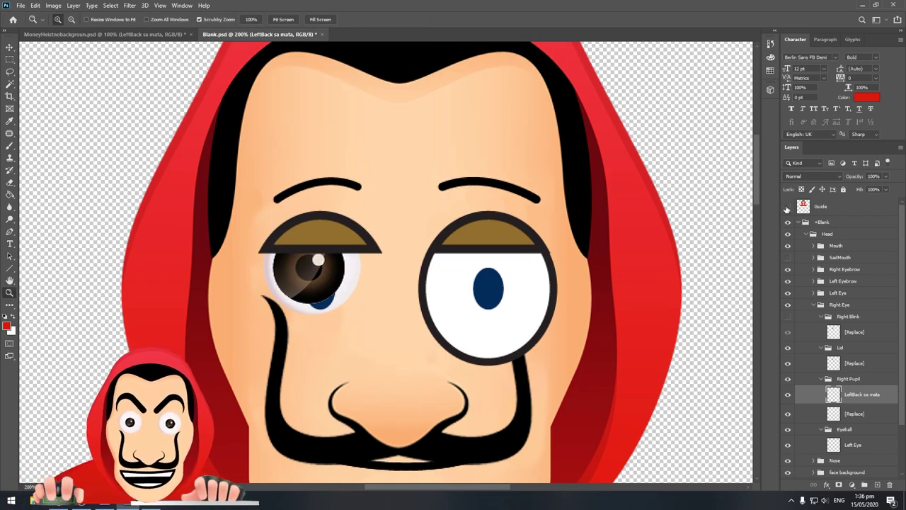
click(788, 206)
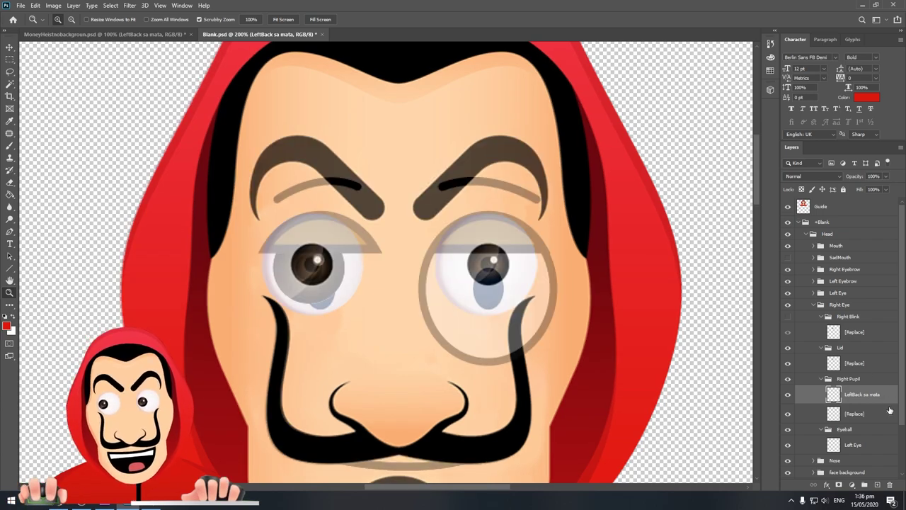
click(326, 268)
key(ctrl+t)
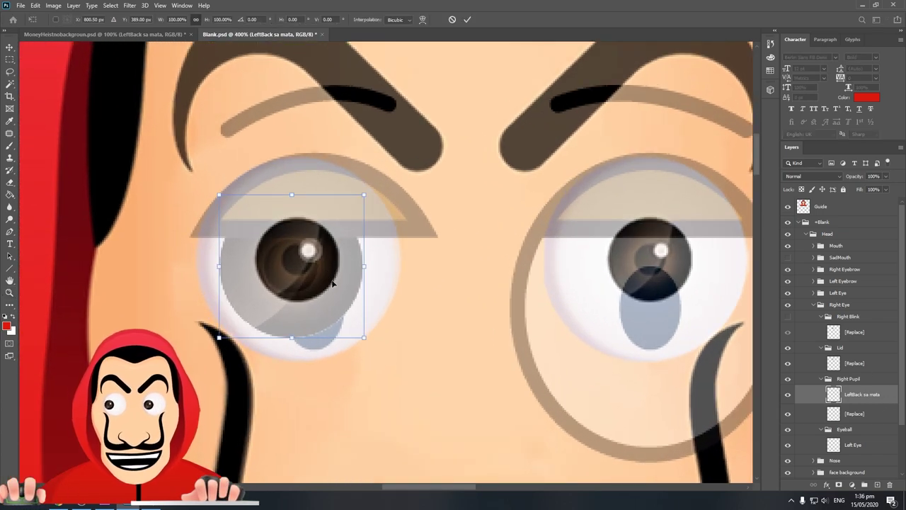
mouse_move(381, 198)
mouse_down()
mouse_move(328, 248)
mouse_move(319, 240)
mouse_move(346, 218)
mouse_up()
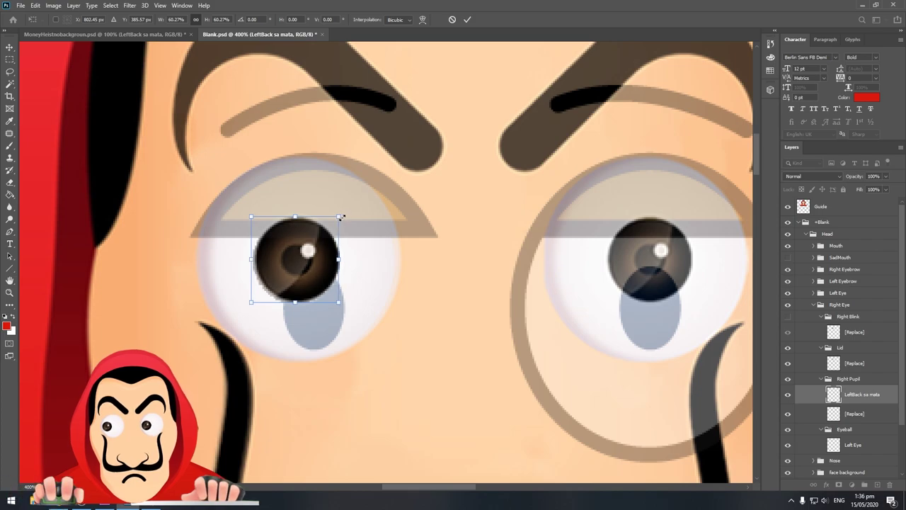
drag(346, 217, 336, 220)
key(Return)
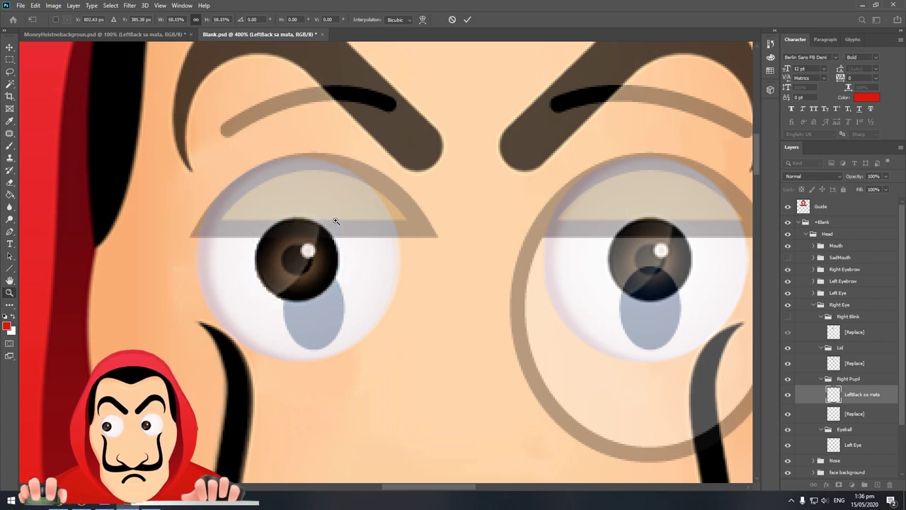
Hide the Guide layer and delete the old blue pupil [Replace] layer.
key(z)
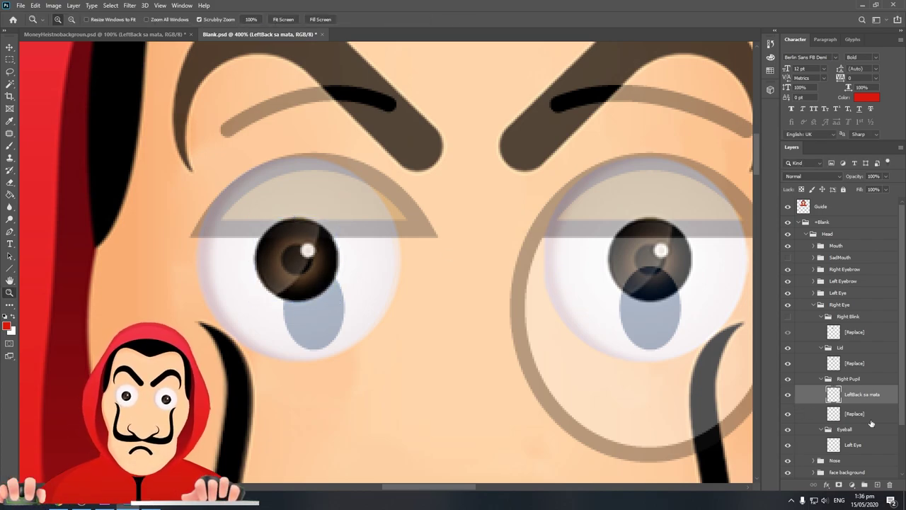
click(869, 416)
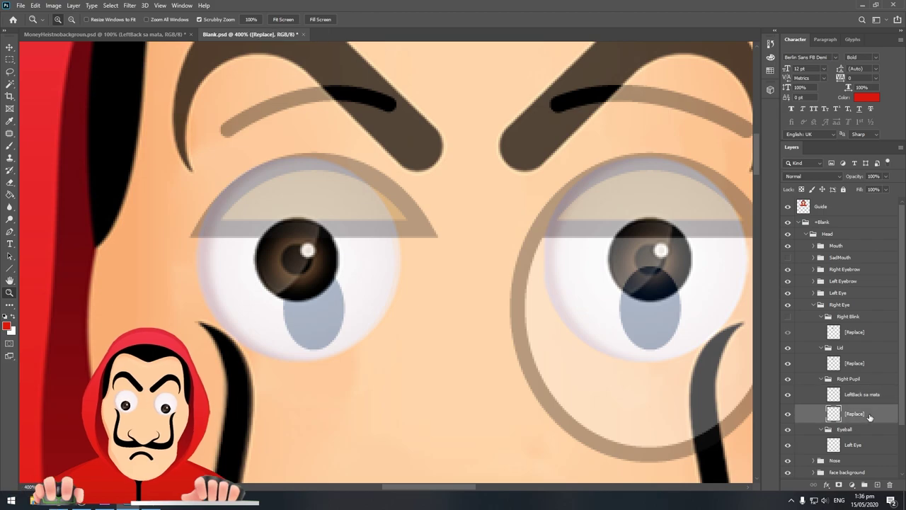
click(787, 206)
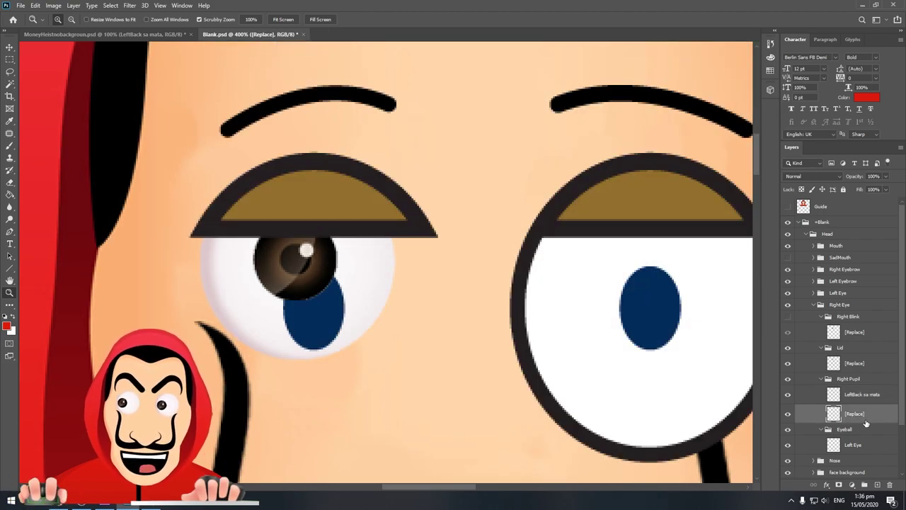
key(Delete)
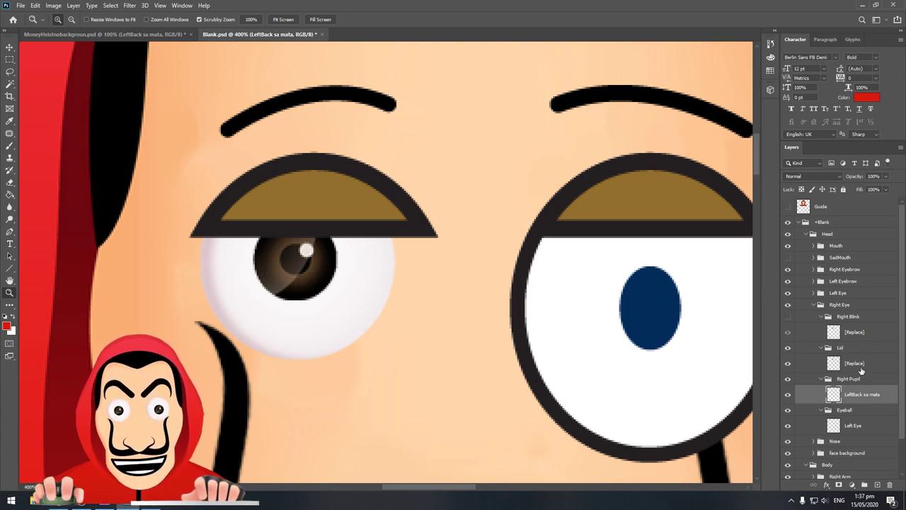
click(859, 364)
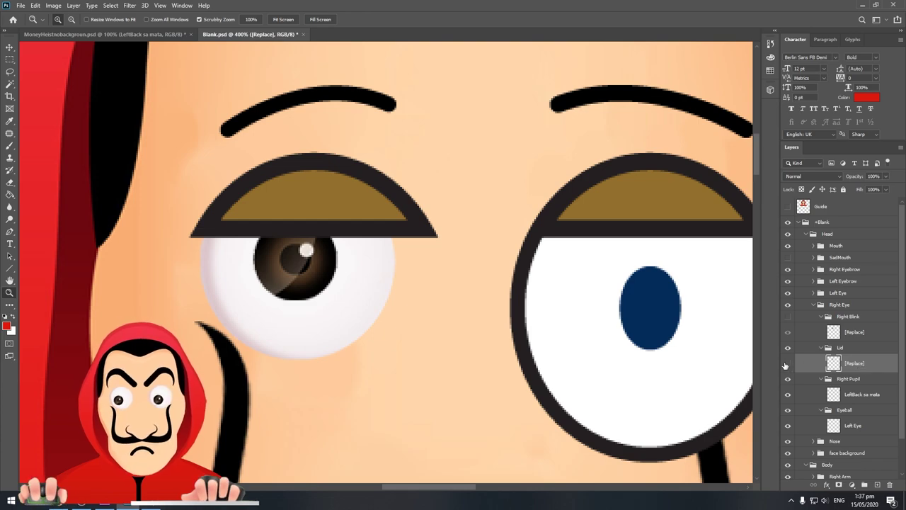
Shrink the left eyelid [Replace] layer and nudge it up-left to fit the new eyeball.
key(ctrl+comma)
key(ctrl+comma)
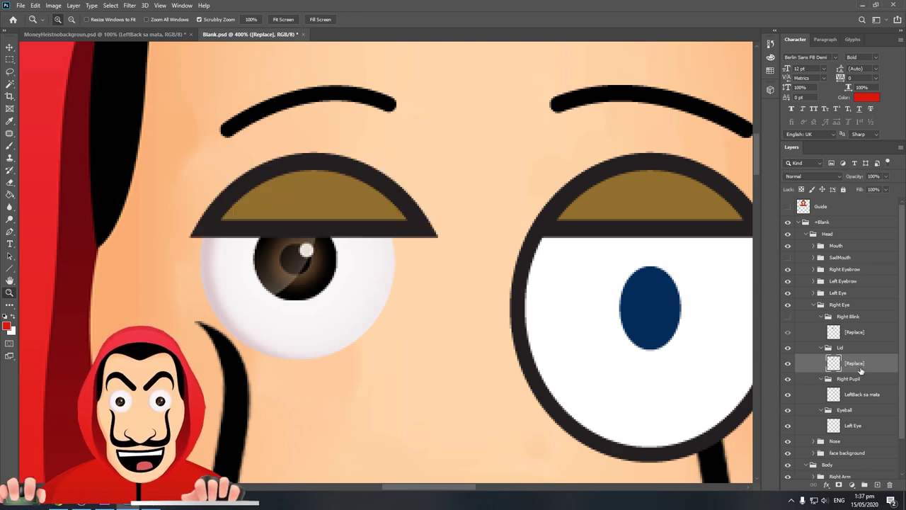
key(ctrl+t)
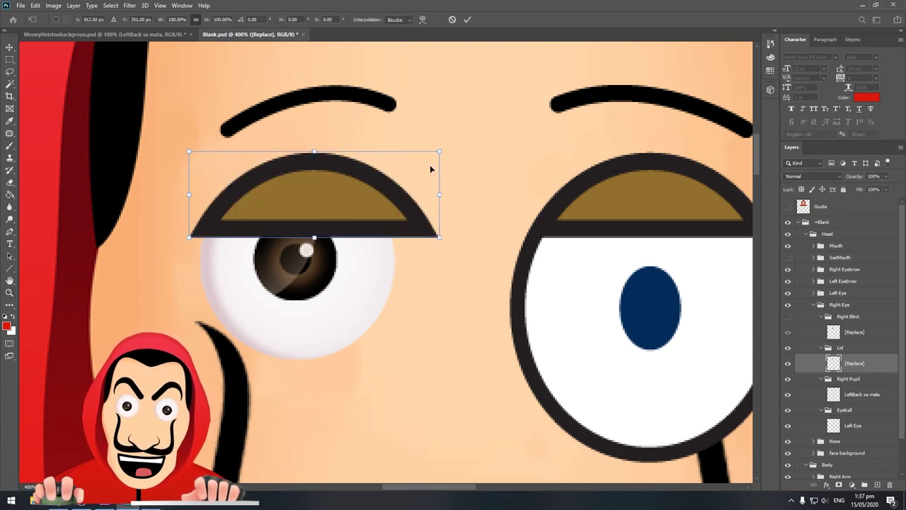
mouse_move(439, 151)
mouse_down()
mouse_move(380, 167)
mouse_move(366, 193)
mouse_up()
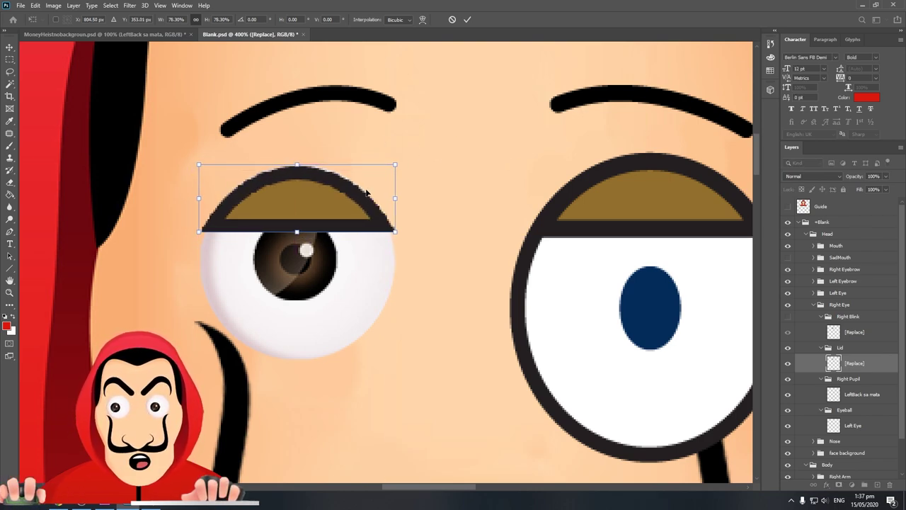
key(Left)
key(Up)
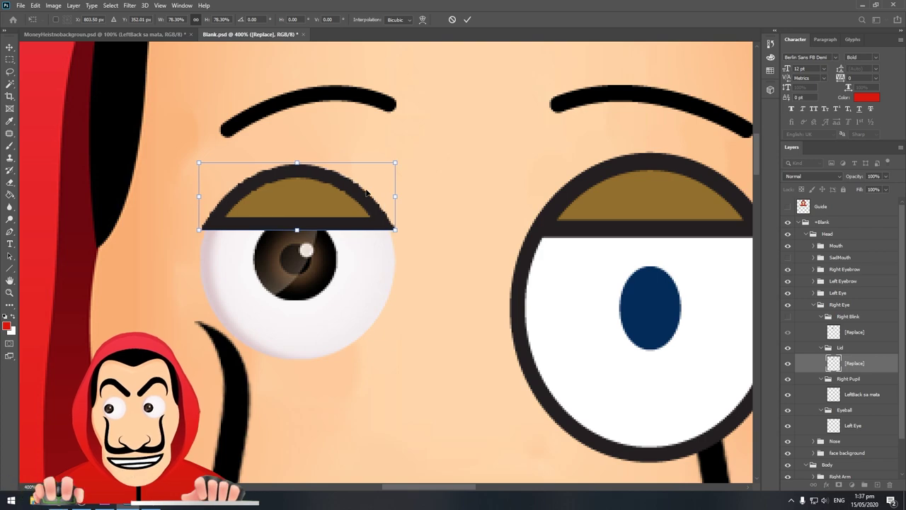
key(Return)
key(z)
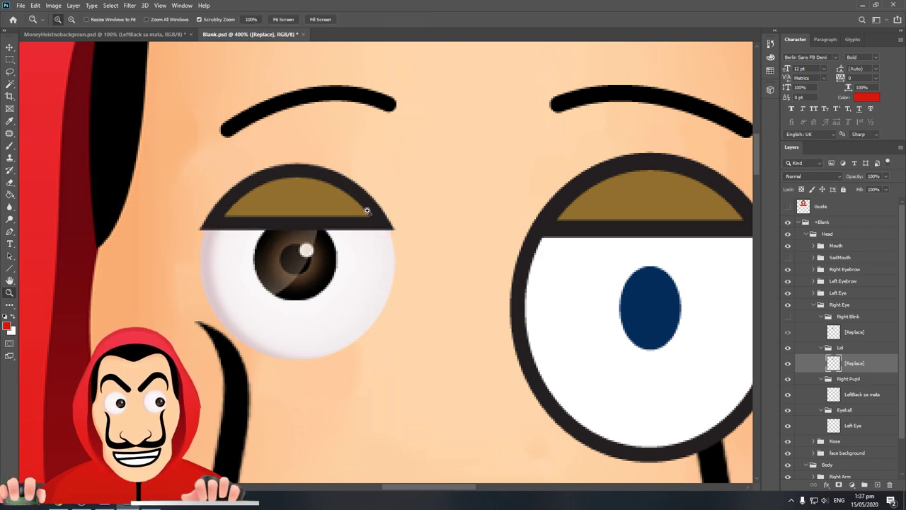
Refill the eyelid's brown area with the face's peach skin tone, then zoom out to 200%.
key(w)
click(322, 206)
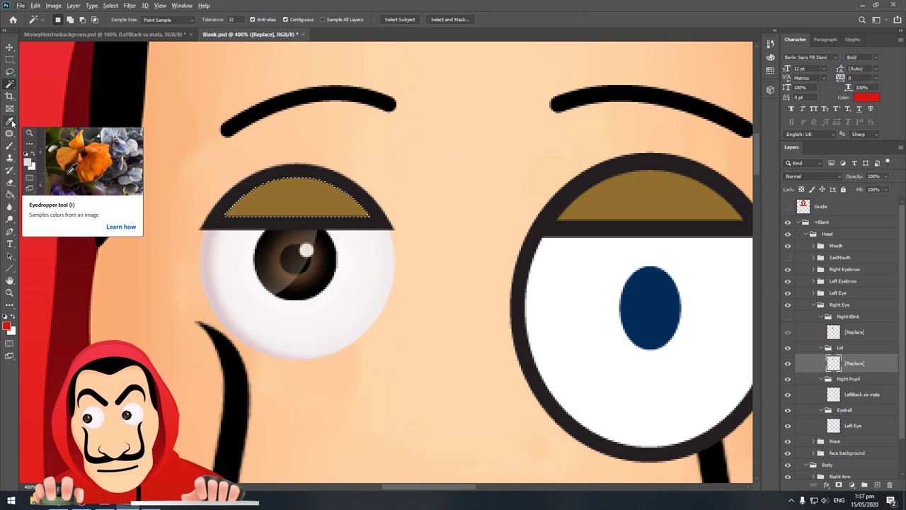
click(10, 121)
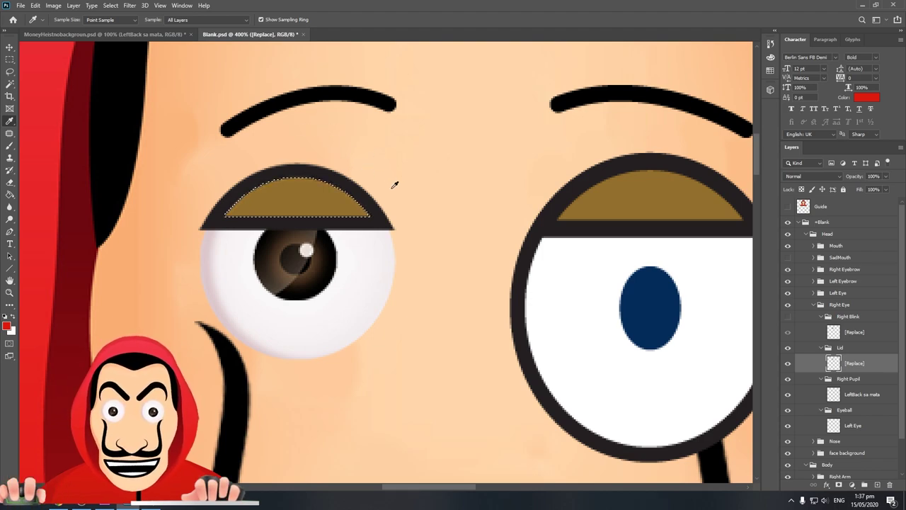
click(395, 184)
click(10, 198)
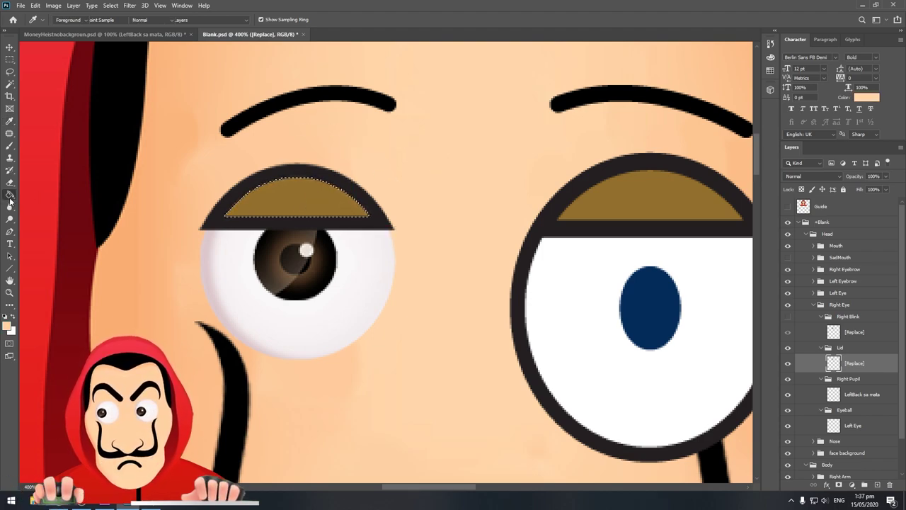
right_click(10, 195)
click(49, 203)
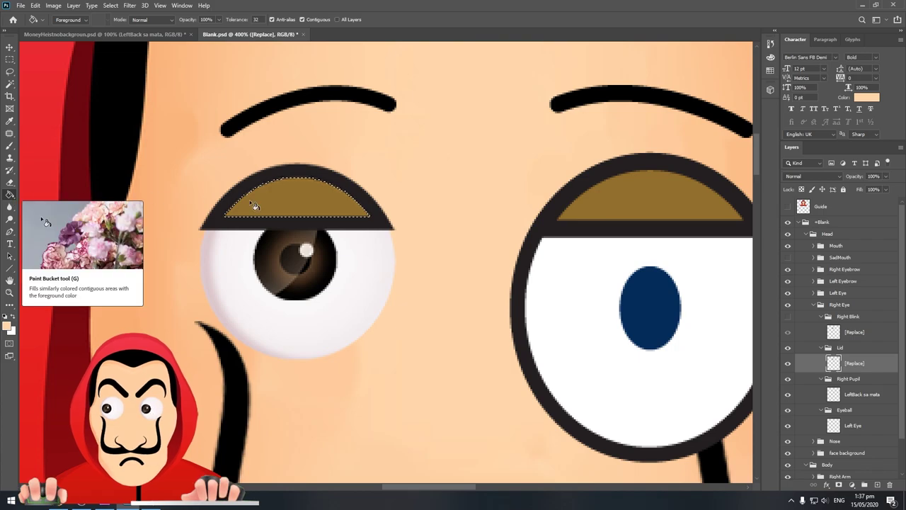
click(283, 204)
key(z)
alt+click(308, 221)
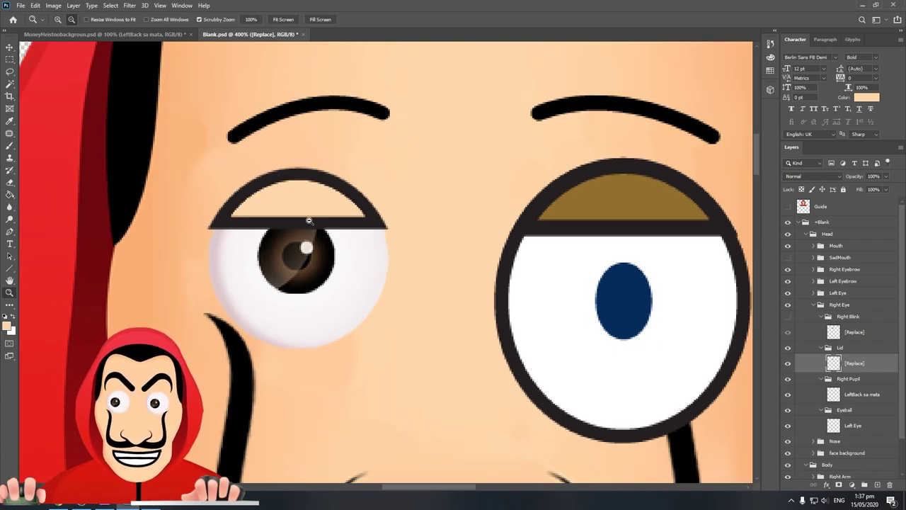
alt+click(308, 221)
alt+click(308, 221)
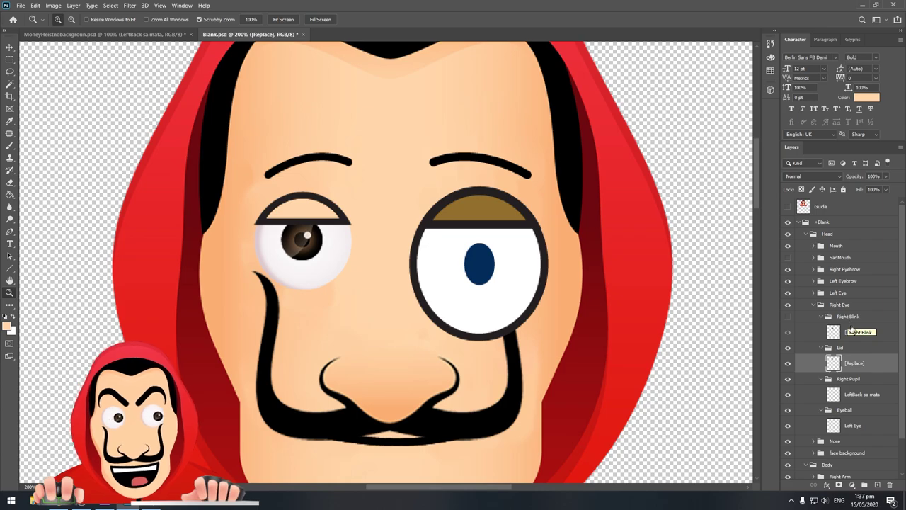
Make the Right Blink group visible and select its closed-eye [Replace] layer.
click(789, 316)
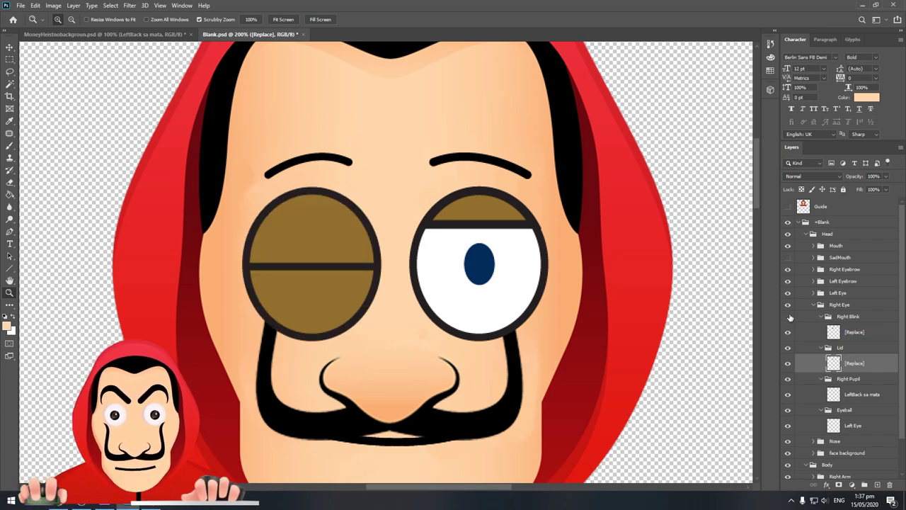
click(788, 317)
click(788, 316)
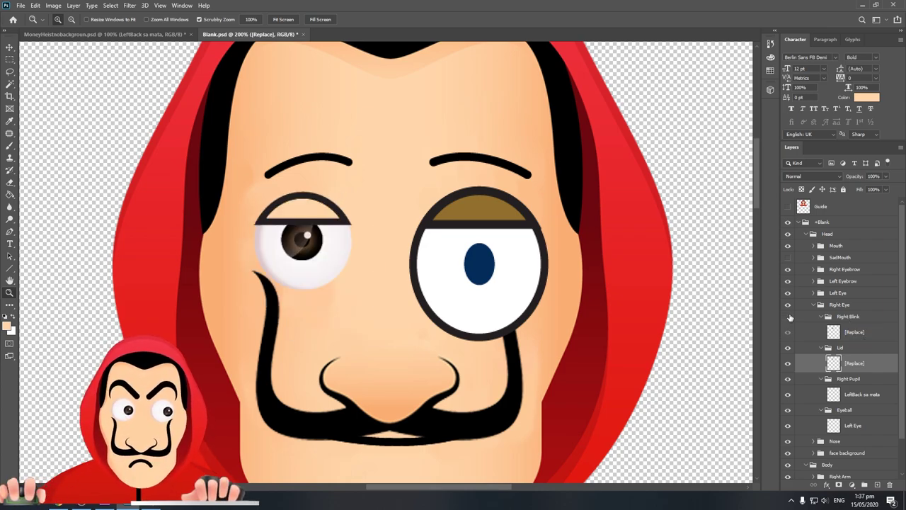
click(788, 316)
click(873, 332)
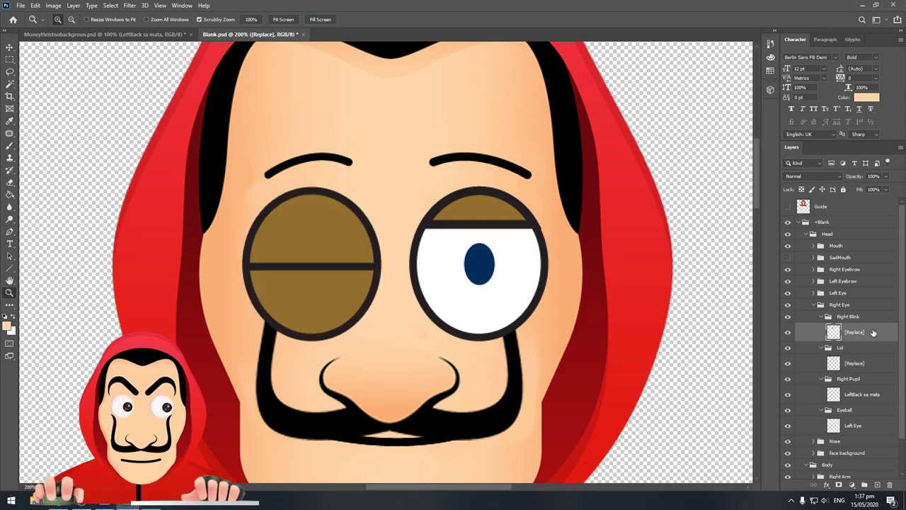
Scale the closed-eye artwork down and adjust its sides and bottom to fit the left eye.
key(ctrl+t)
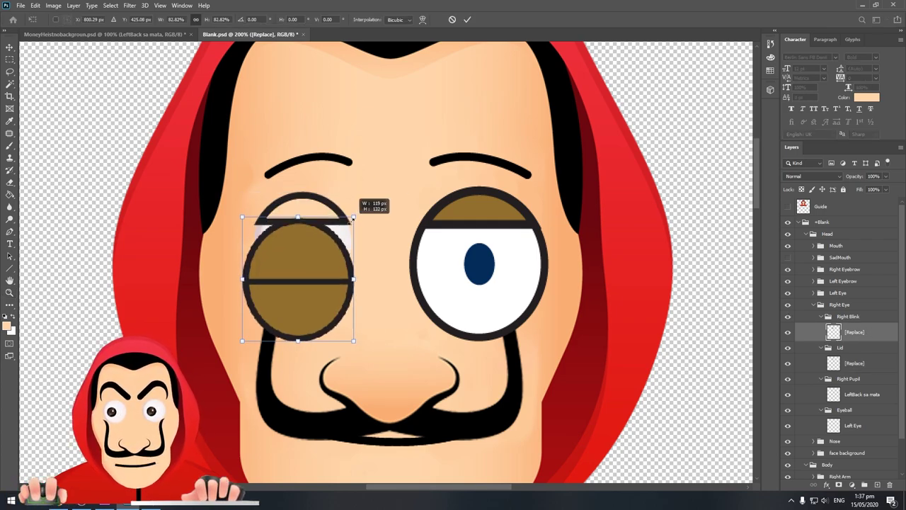
mouse_move(381, 184)
mouse_down()
mouse_move(326, 224)
mouse_move(343, 220)
mouse_move(350, 241)
mouse_up()
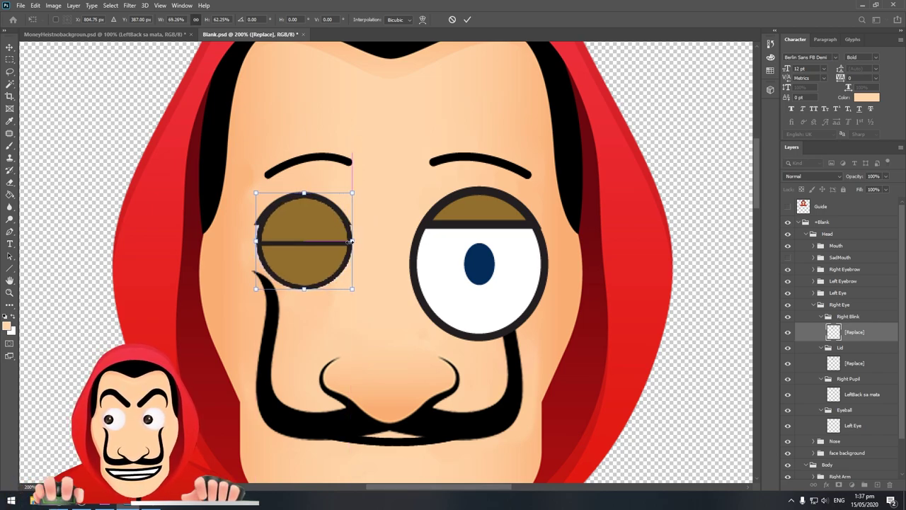
drag(257, 241, 253, 241)
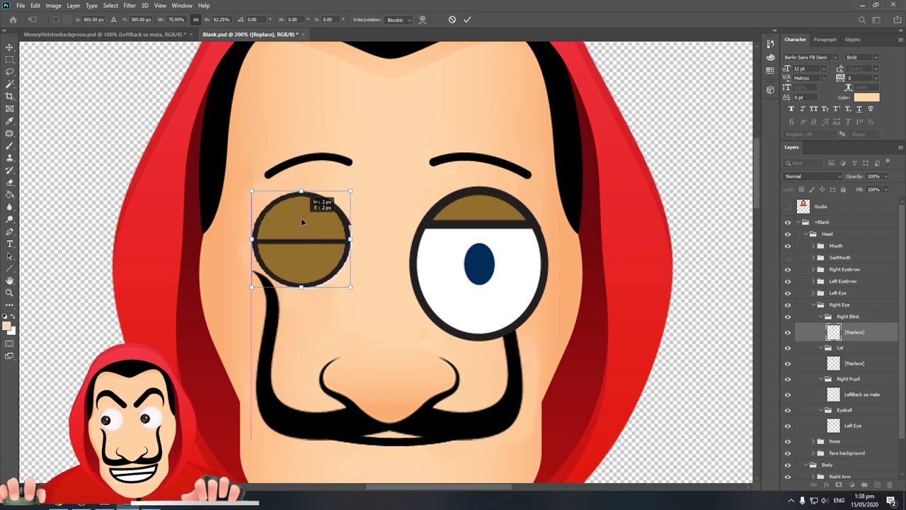
drag(353, 241, 352, 241)
drag(304, 287, 303, 290)
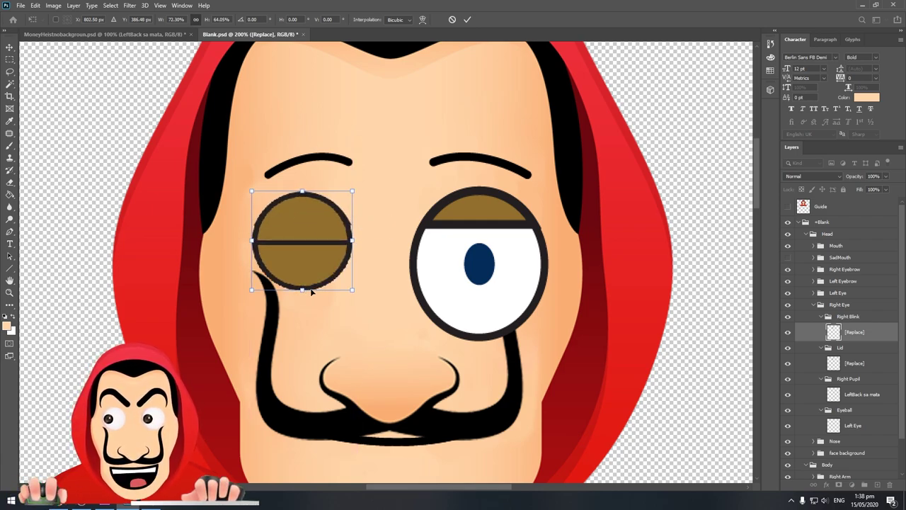
key(Return)
key(z)
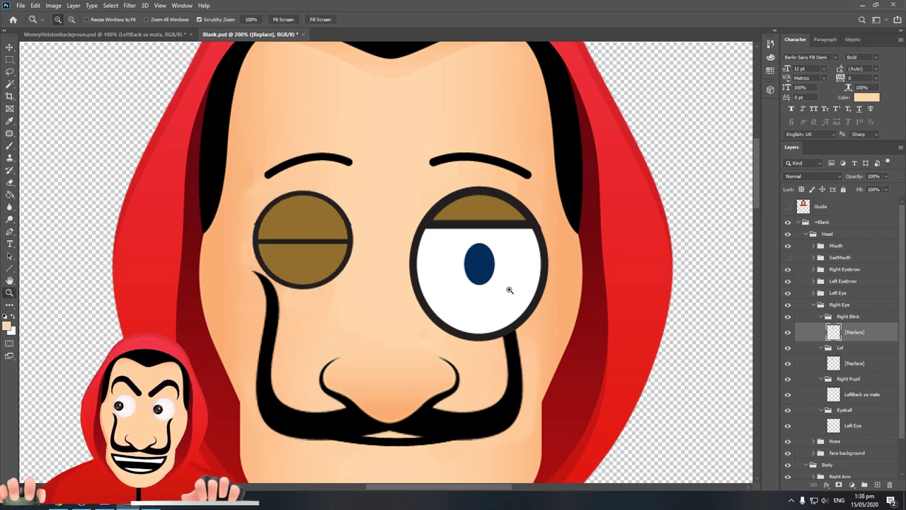
Select the closed eye's upper half and fill it with skin colour.
click(788, 332)
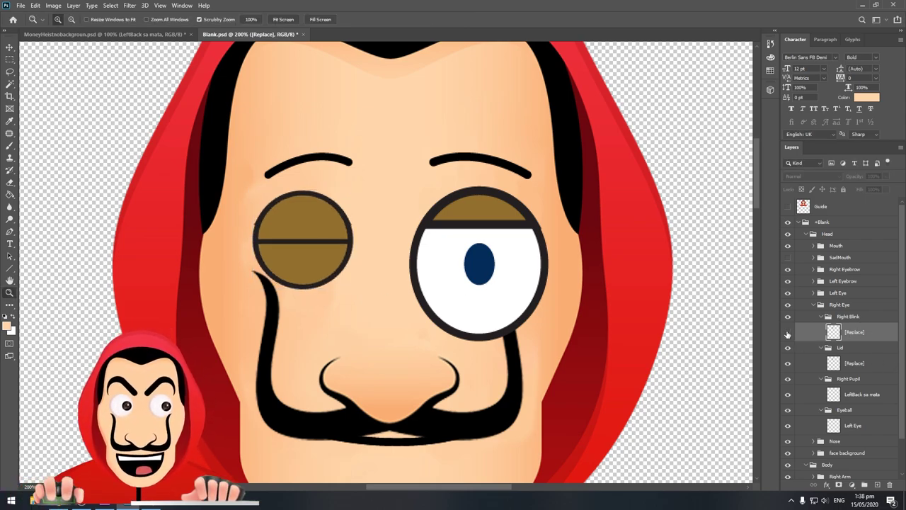
click(787, 332)
key(w)
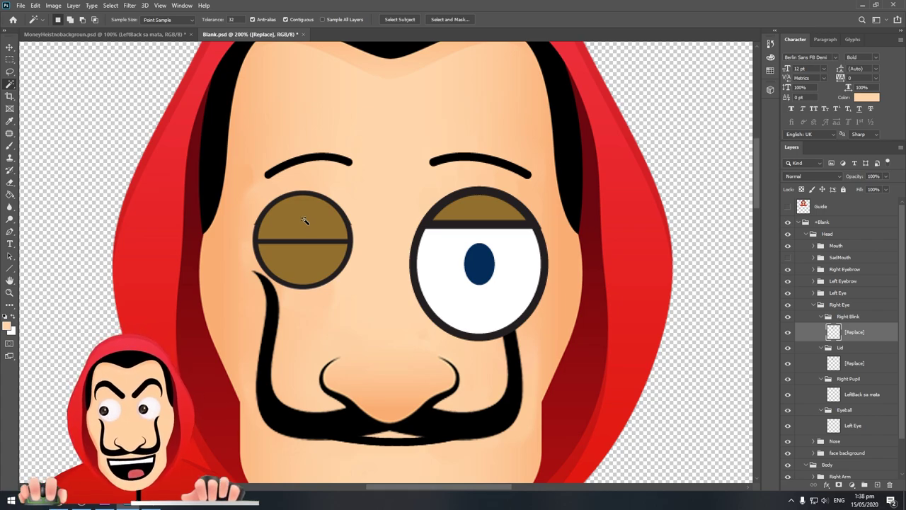
click(333, 228)
key(g)
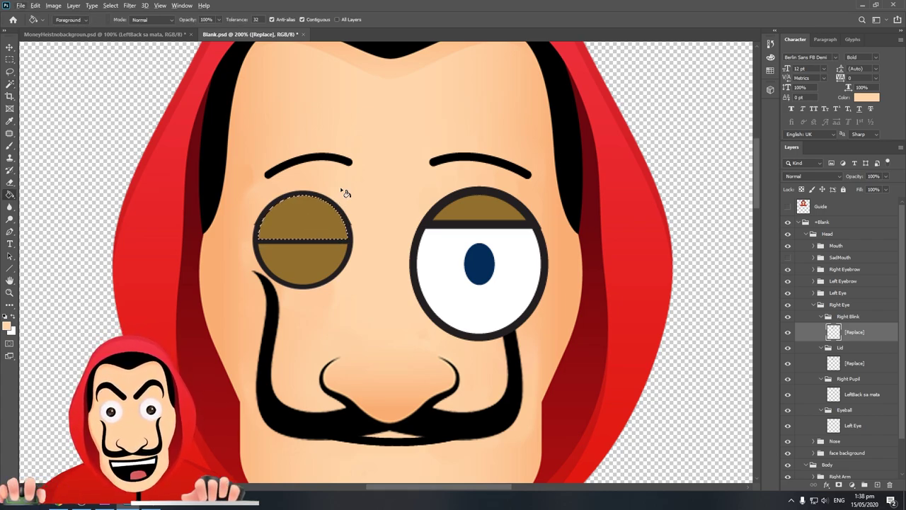
click(325, 228)
Fill the lower half with skin colour, deselect, and hide the closed-eye layer.
key(w)
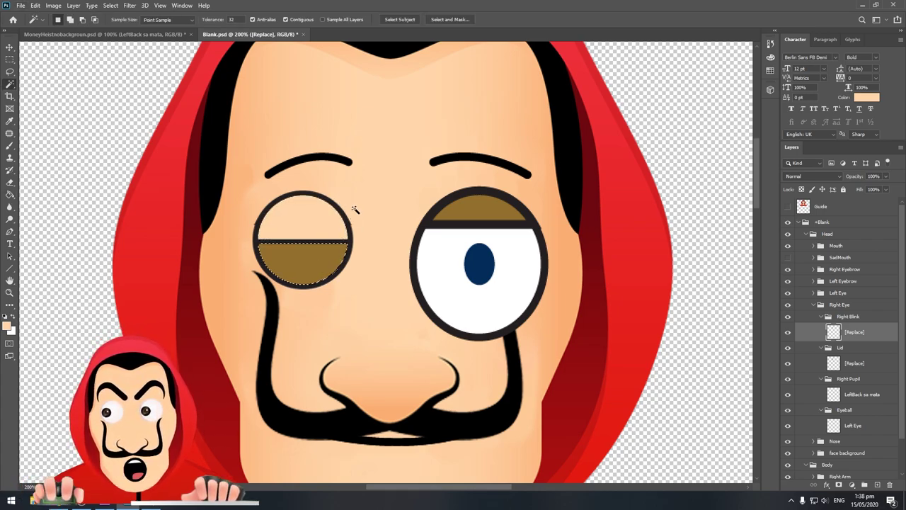
key(g)
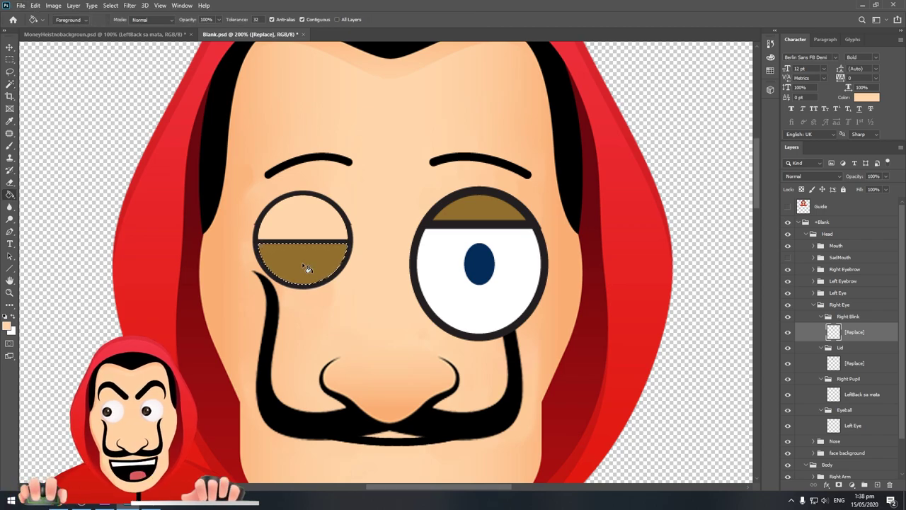
click(307, 268)
key(ctrl+d)
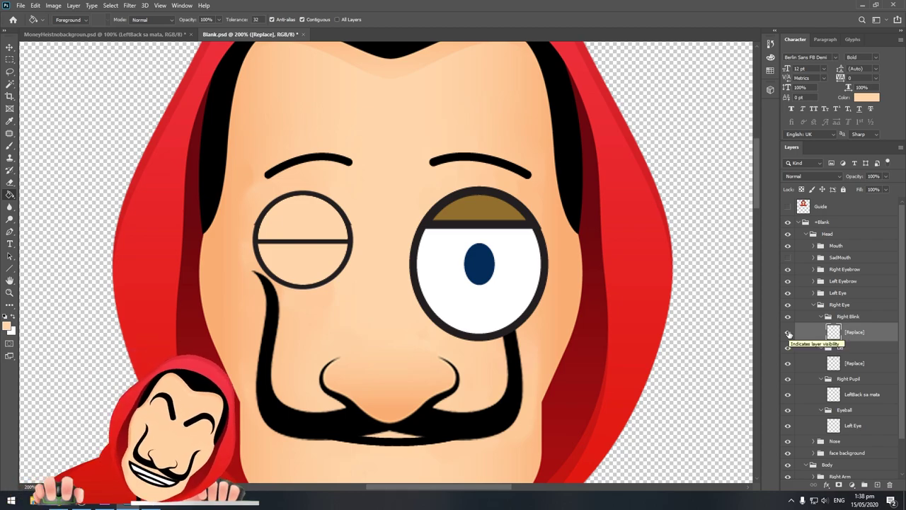
click(789, 333)
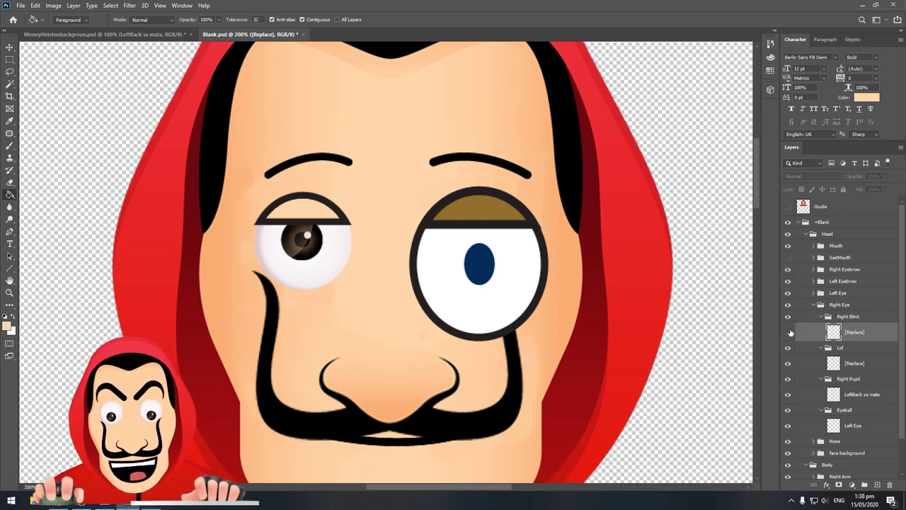
click(822, 318)
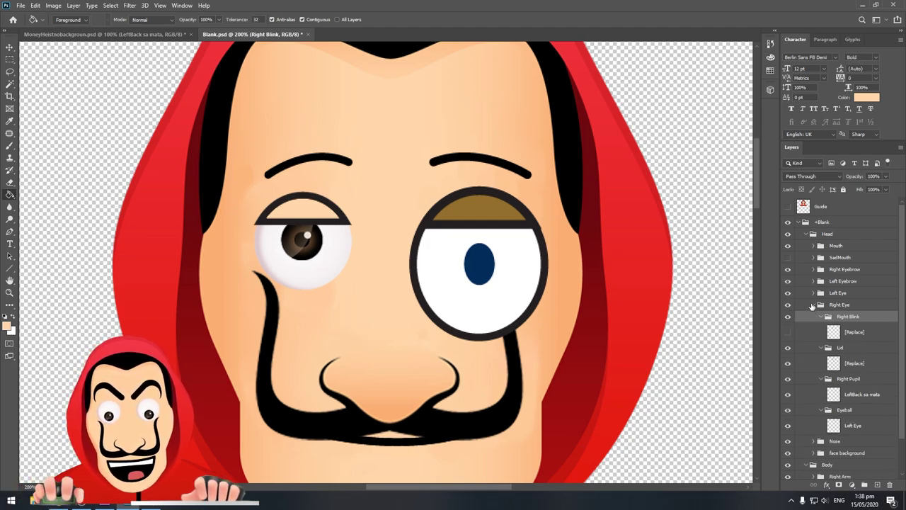
Collapse the Right Eye group and select the Right Eyebrow group's [Replace] layer.
click(812, 306)
click(813, 305)
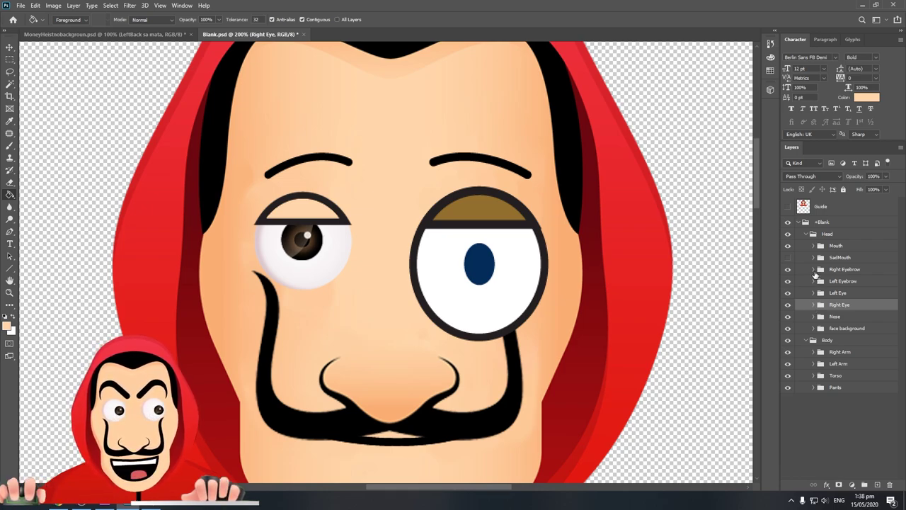
click(814, 270)
click(850, 286)
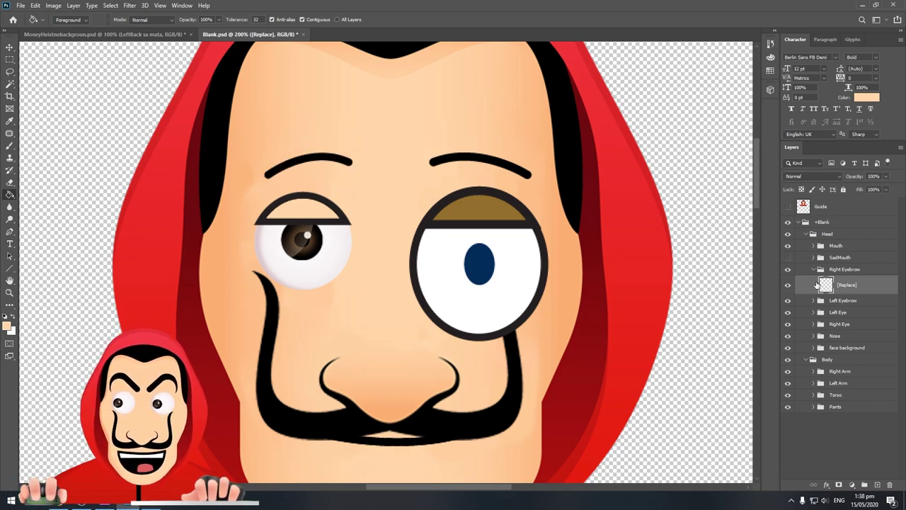
Paste the Money Heist Left Eyebrow into the template, placed above the left-side eye.
click(159, 34)
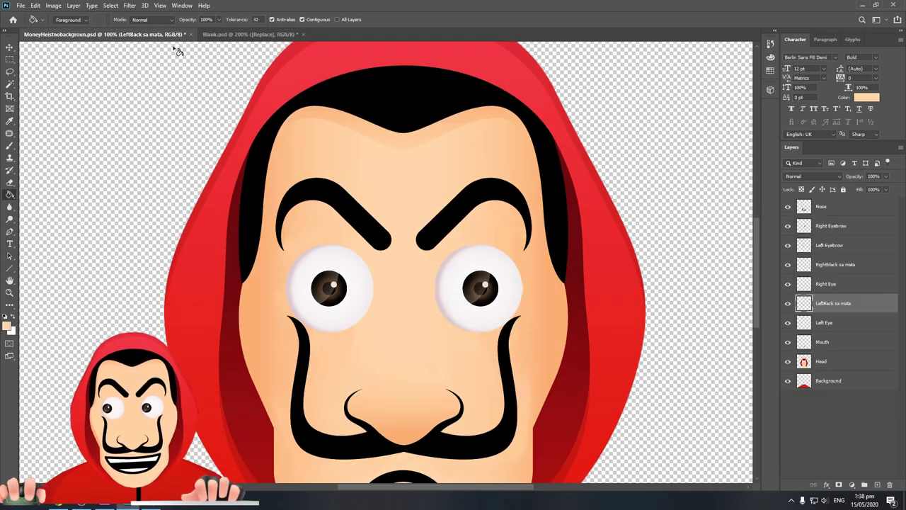
click(845, 245)
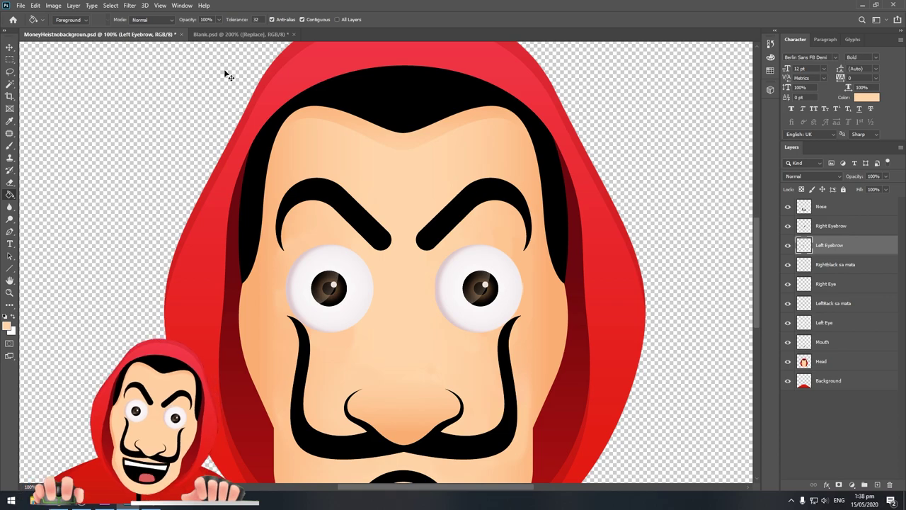
click(244, 34)
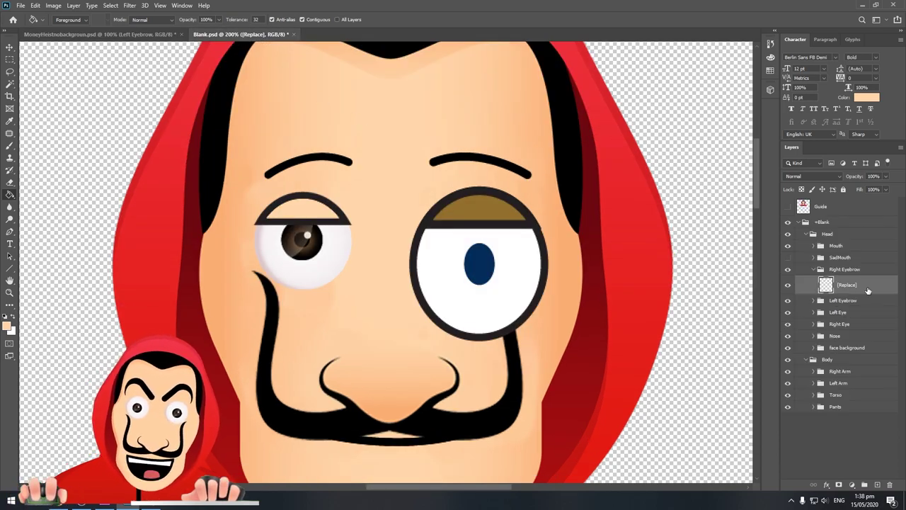
key(ctrl+v)
key(ctrl+t)
mouse_move(443, 172)
mouse_down()
mouse_move(465, 126)
mouse_move(415, 148)
mouse_up()
key(Return)
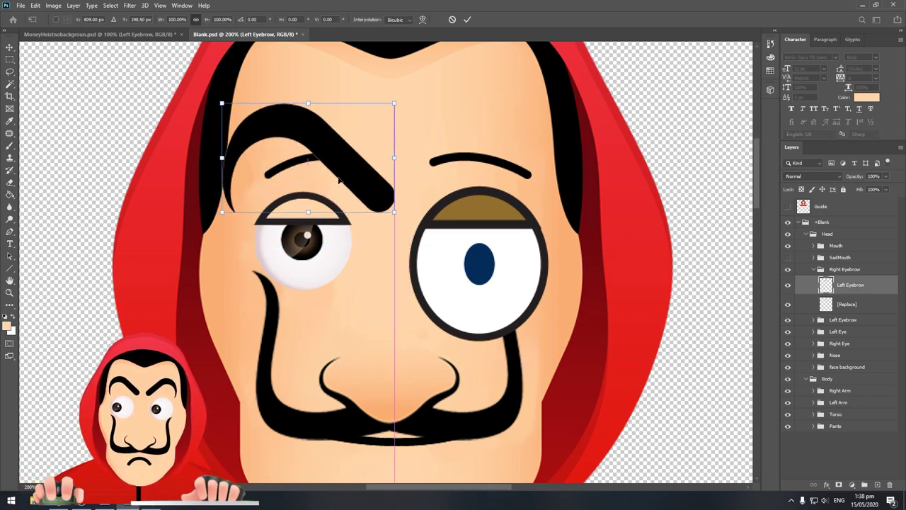
Resize and position the black eyebrow to match the Guide layer's eyebrow.
key(g)
scroll(375, 218, up, 2)
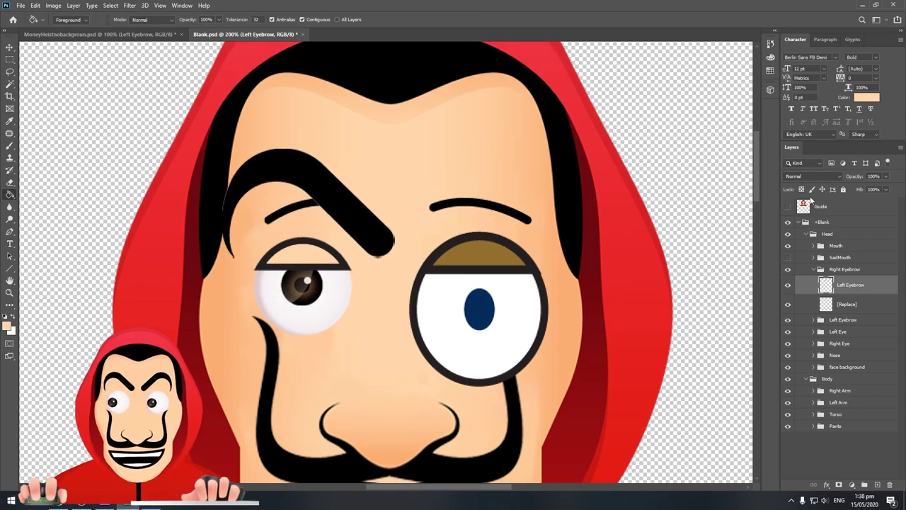
click(788, 207)
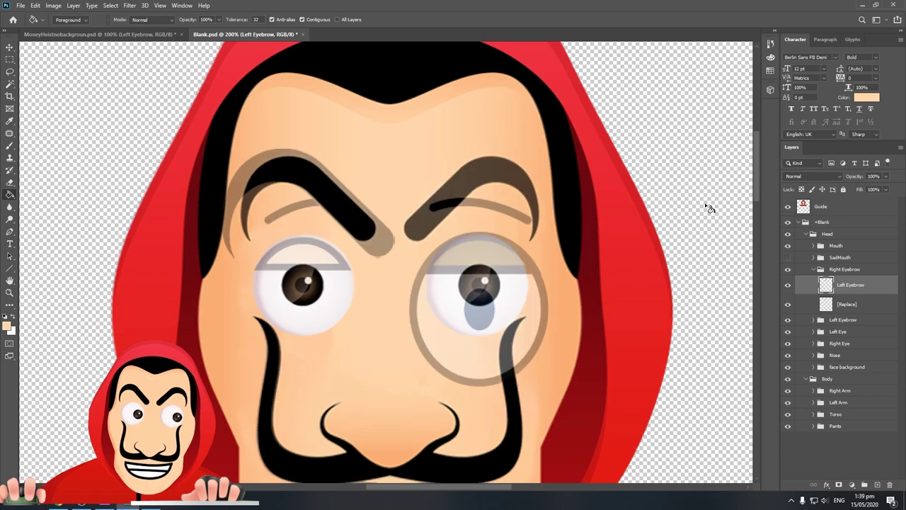
key(ctrl+t)
drag(381, 239, 364, 227)
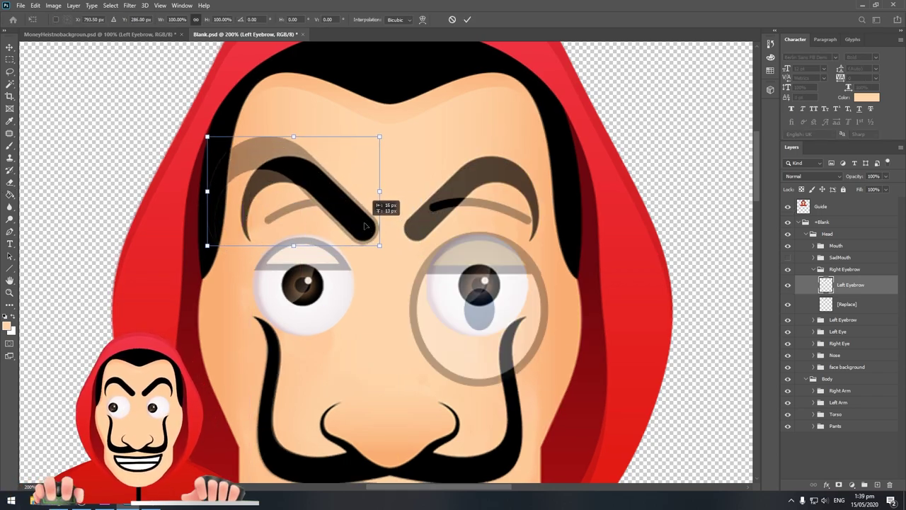
mouse_move(378, 137)
mouse_down()
mouse_move(330, 182)
mouse_move(362, 200)
mouse_up()
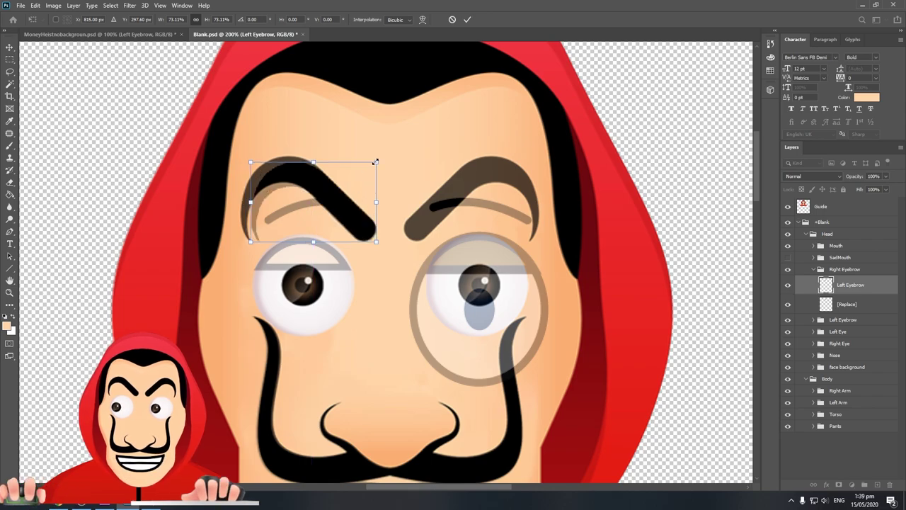
drag(376, 162, 384, 157)
drag(373, 187, 364, 185)
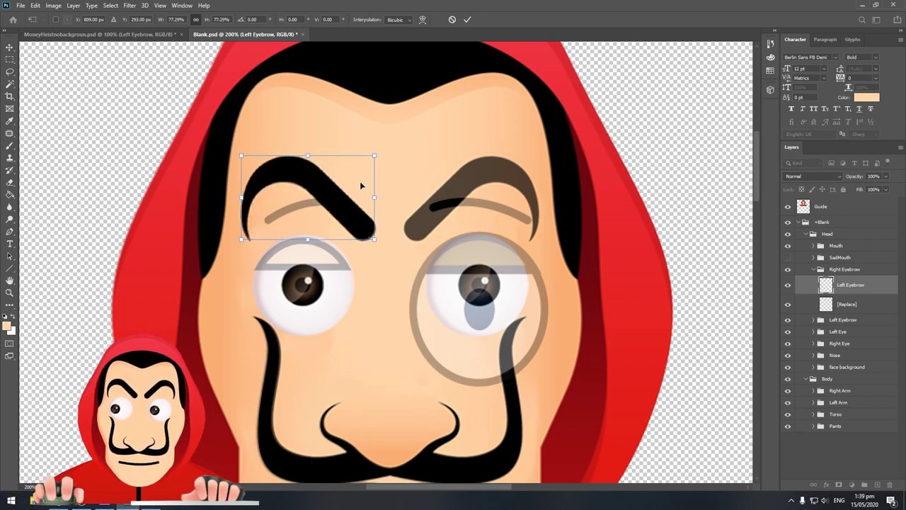
key(Down)
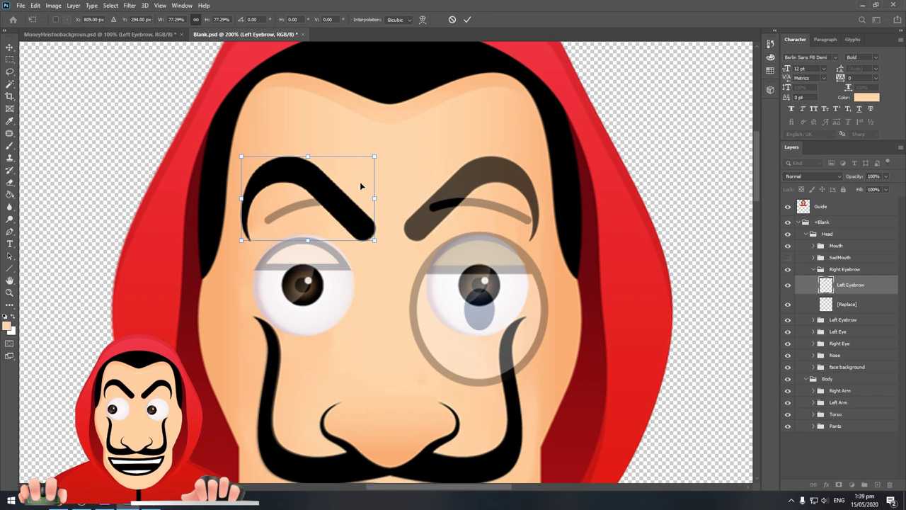
key(Return)
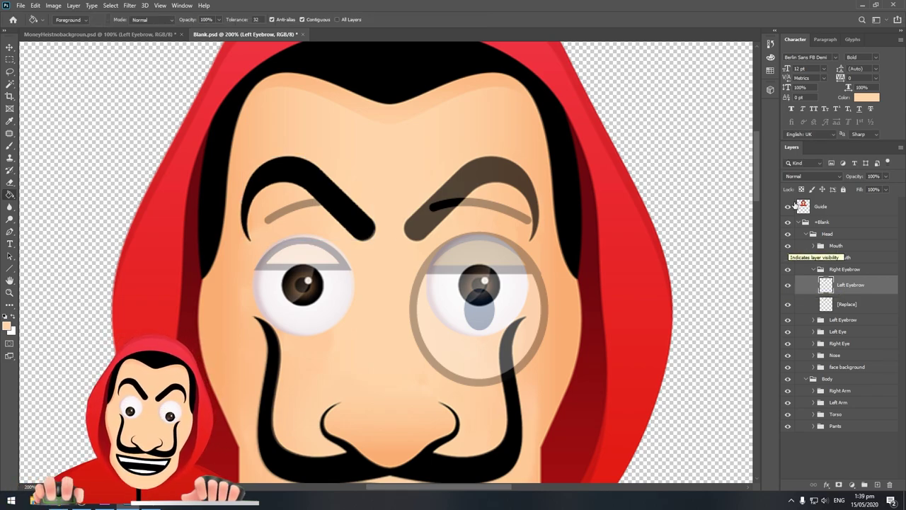
Hide the Guide layer and delete the old thin eyebrow layer.
click(787, 206)
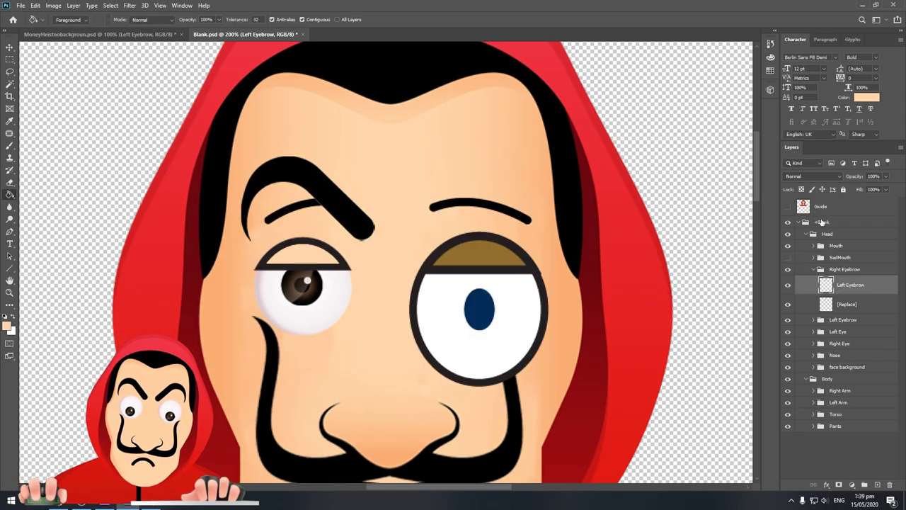
click(863, 305)
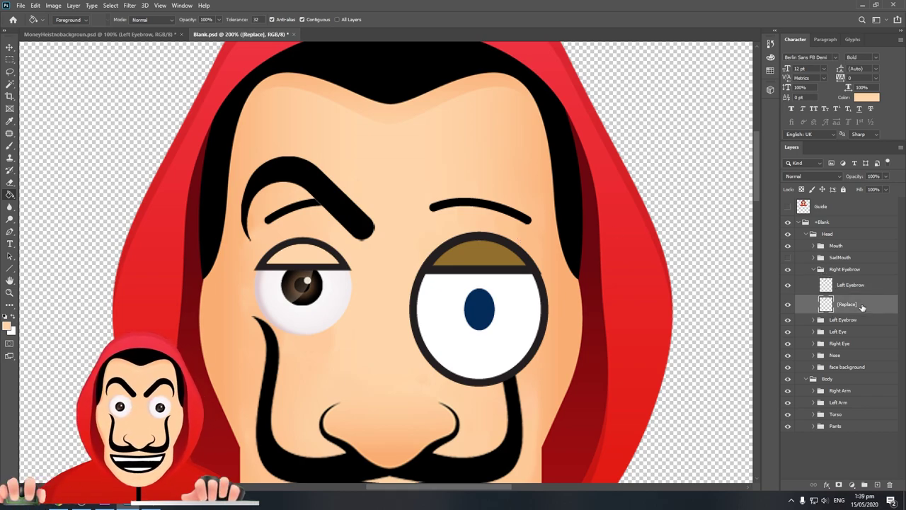
key(Delete)
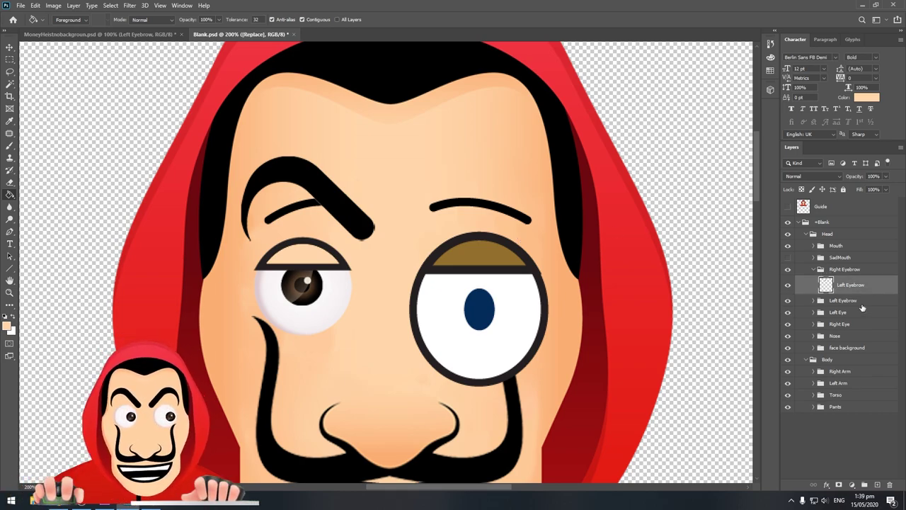
key(z)
drag(304, 366, 304, 366)
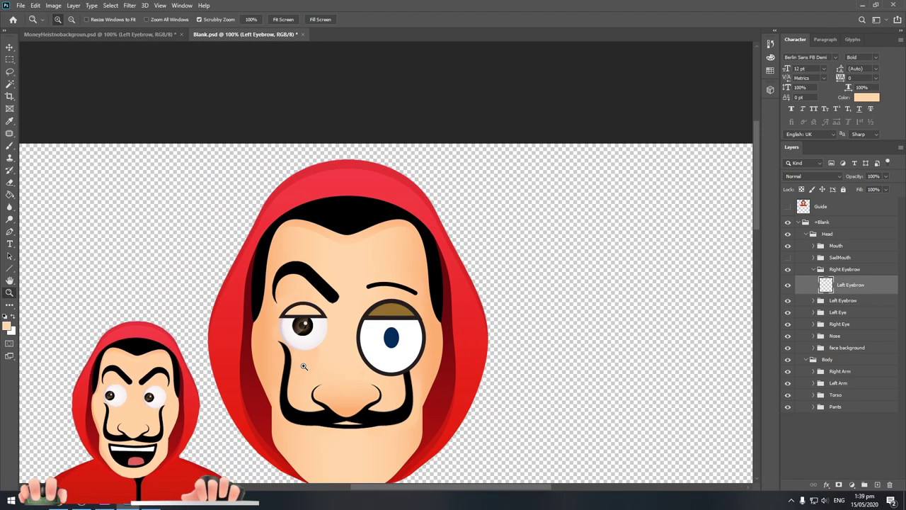
Collapse Right Eyebrow, expand the Right Eye group and zoom to 200% on the right eye.
scroll(403, 353, down, 4)
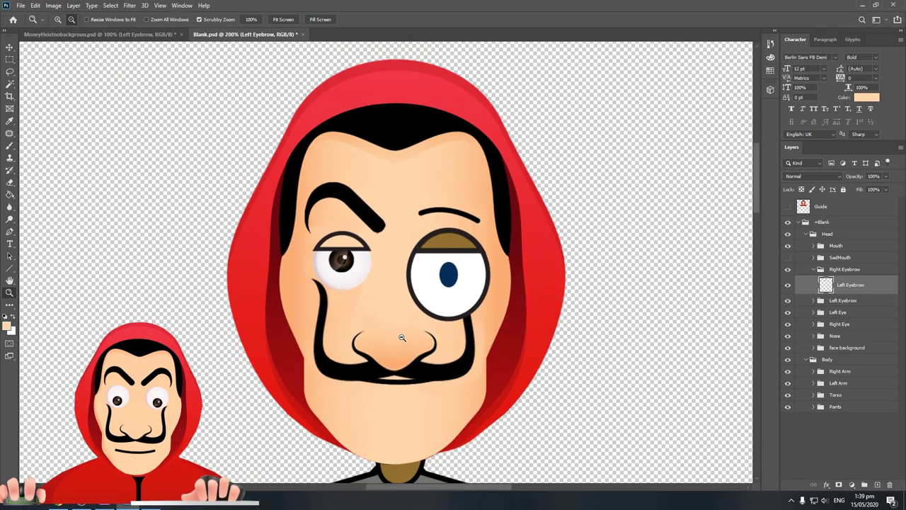
scroll(408, 300, down, 1)
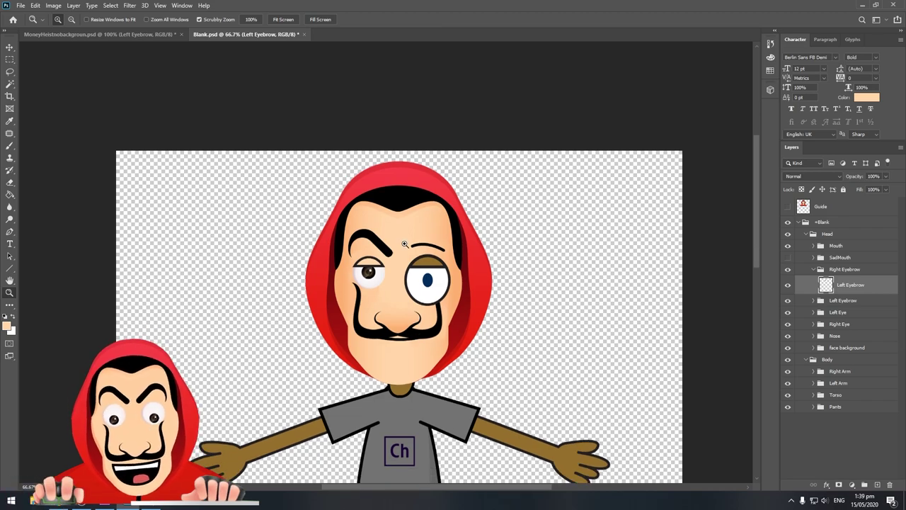
scroll(413, 248, up, 1)
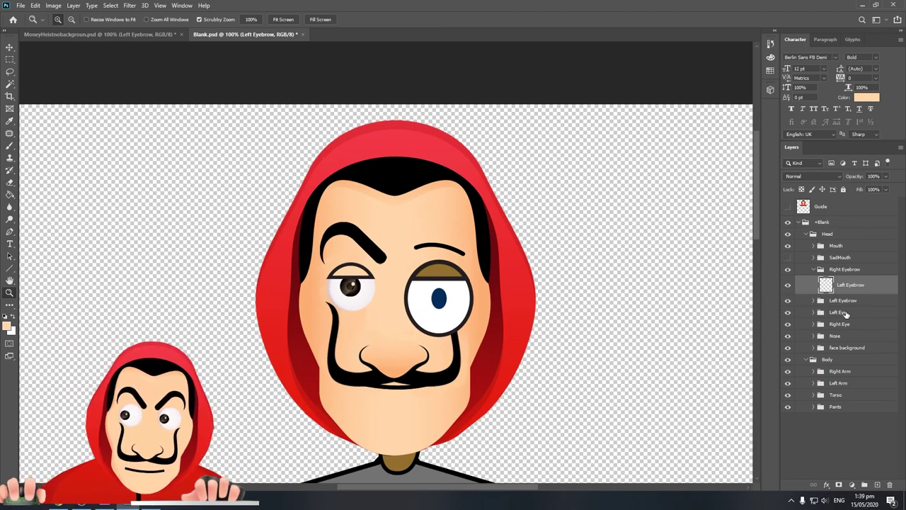
click(813, 271)
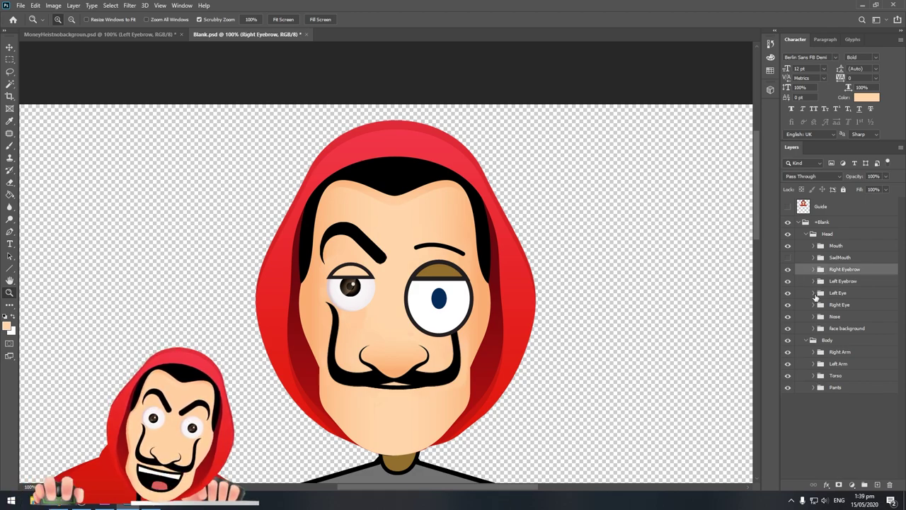
click(814, 305)
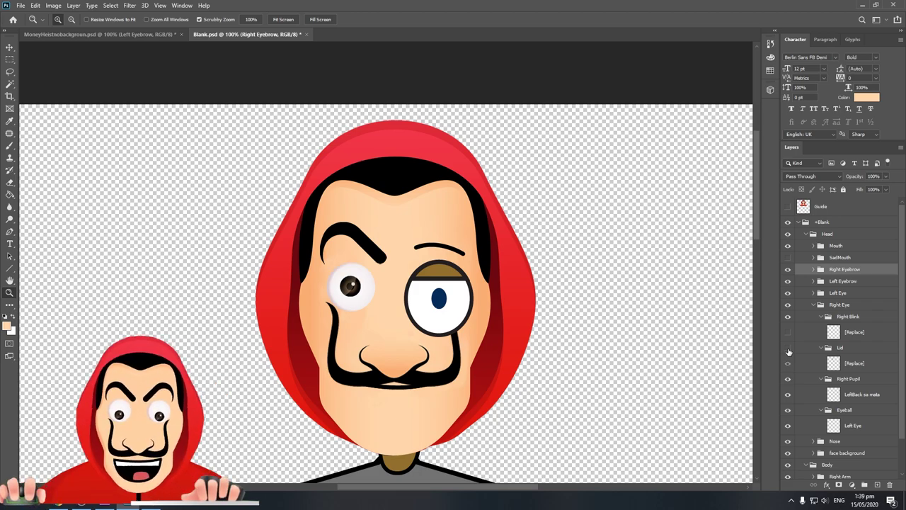
click(438, 267)
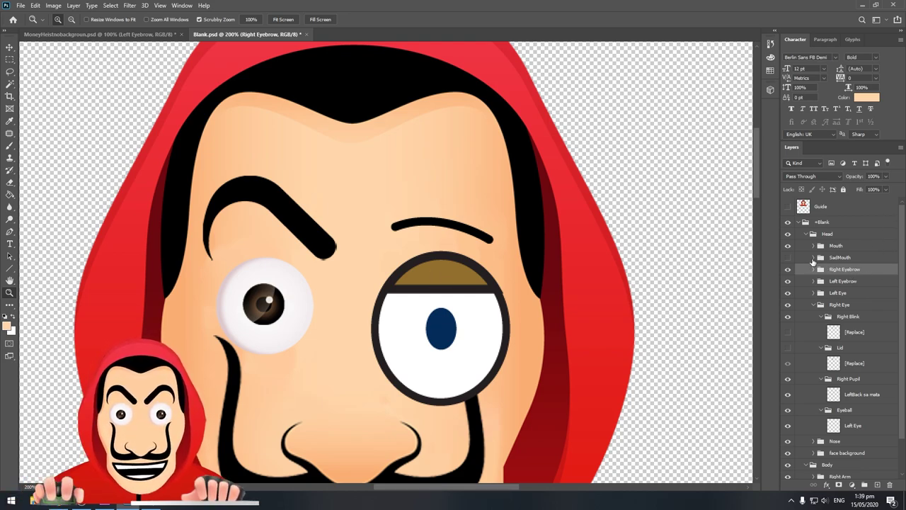
Expand the Left Eyebrow and Left Eye groups and select the eyeball placeholder.
click(814, 281)
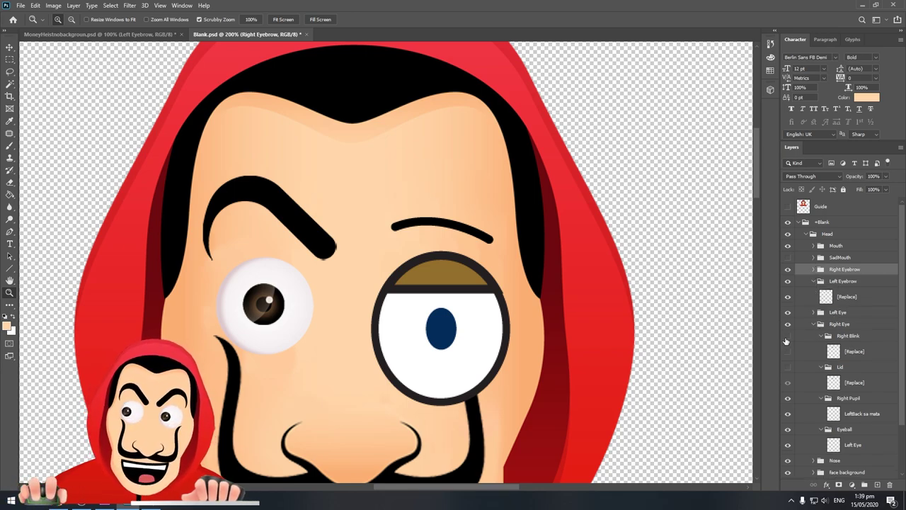
double_click(788, 312)
click(839, 313)
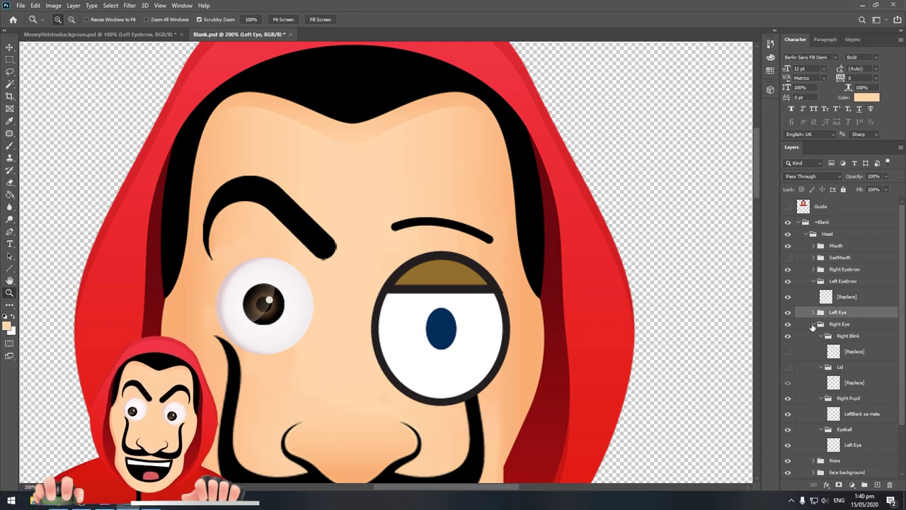
click(814, 324)
click(813, 312)
click(873, 414)
Copy the Right Eyebrow art into Blank.psd, scaled to about 57% over the right brow.
click(107, 34)
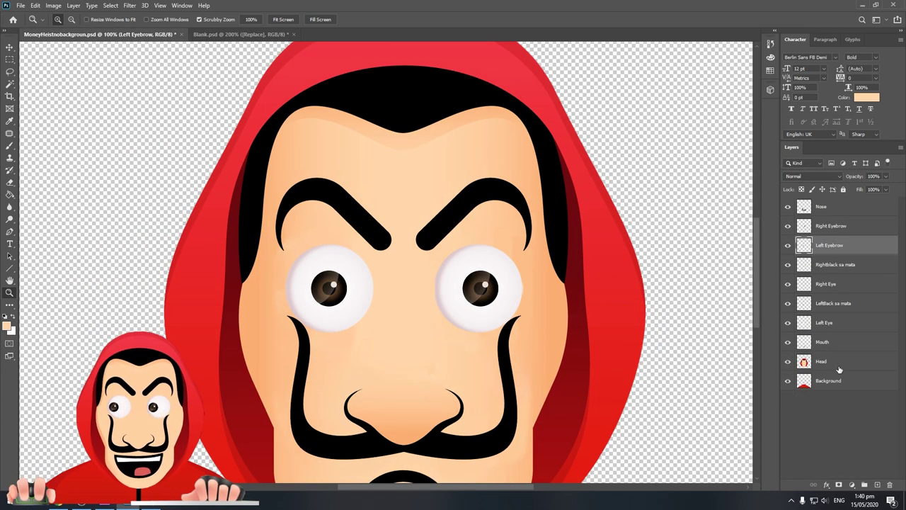
drag(840, 229, 850, 403)
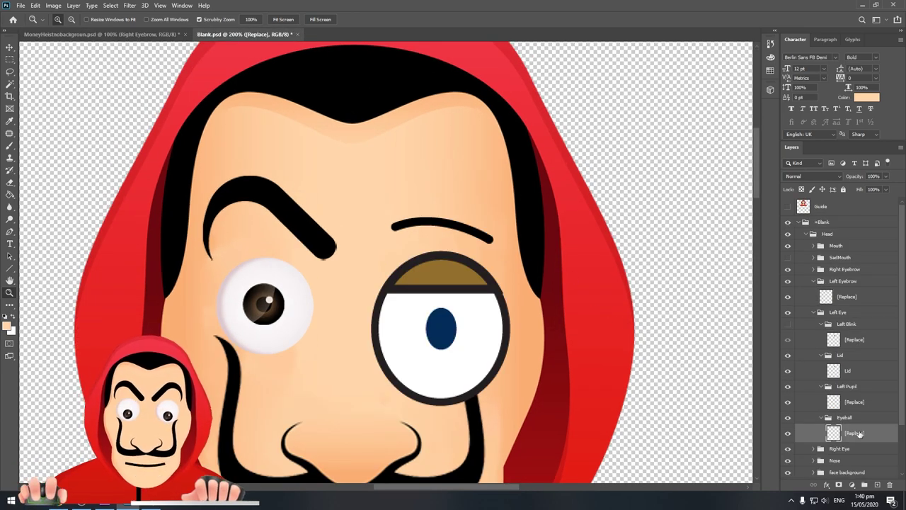
key(ctrl+z)
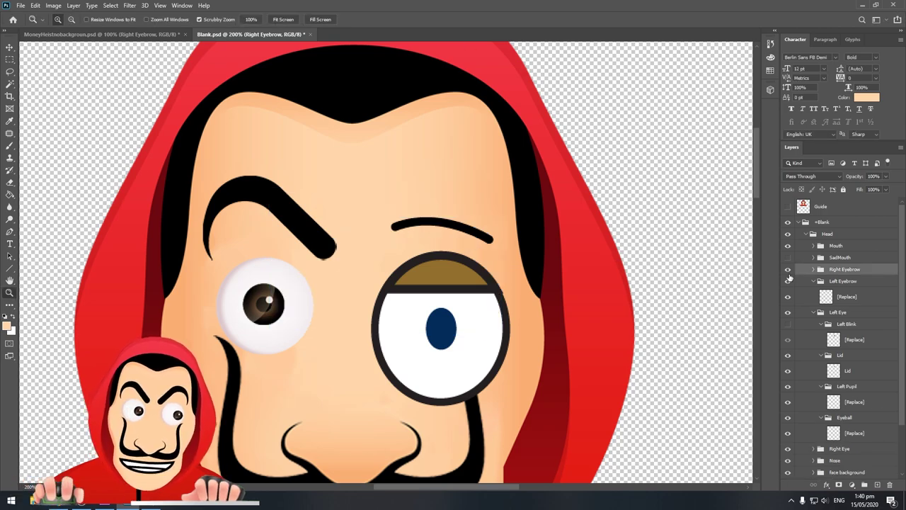
key(ctrl+shift+z)
key(ctrl+t)
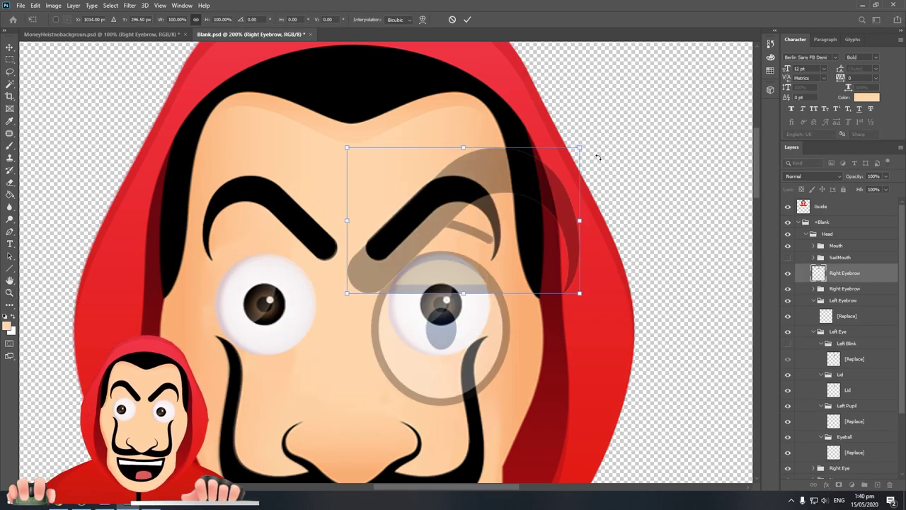
drag(587, 152, 505, 185)
drag(427, 194, 442, 219)
drag(490, 183, 499, 174)
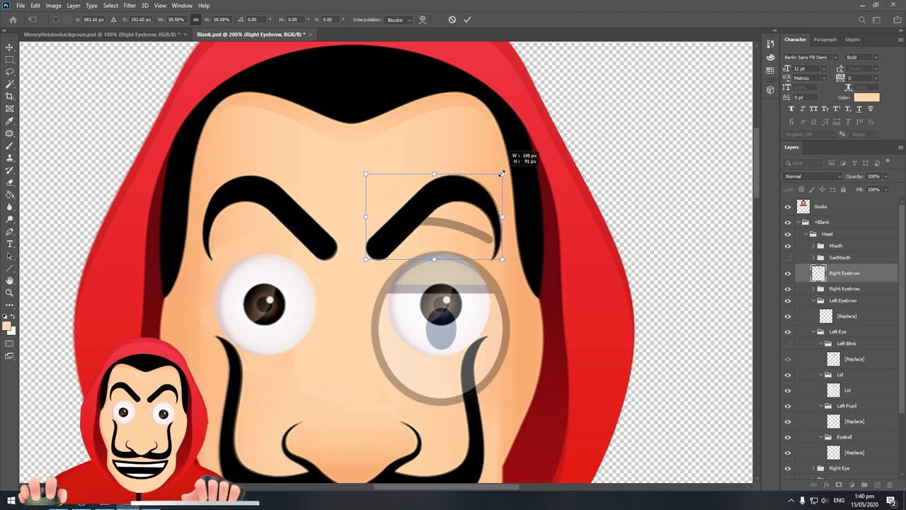
key(Return)
key(z)
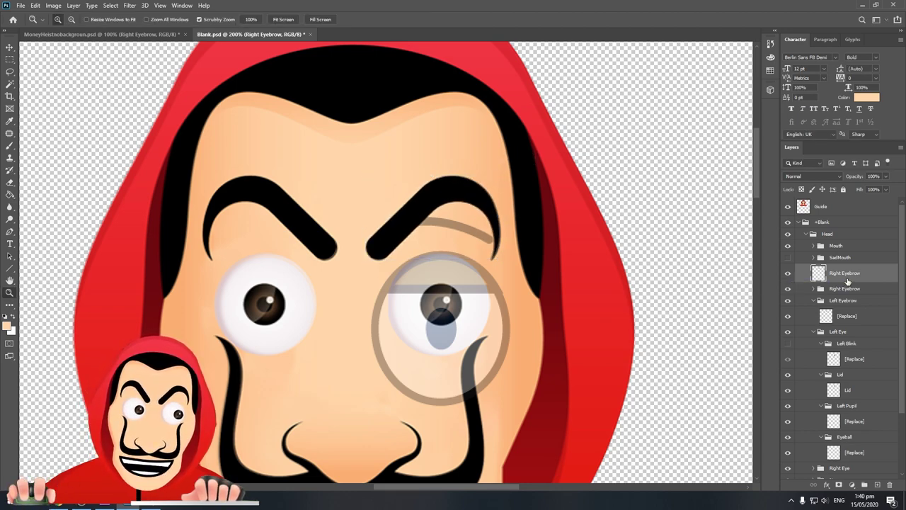
Paste the eyebrow into the Left Eyebrow group and realign it over the brow.
key(ctrl+y)
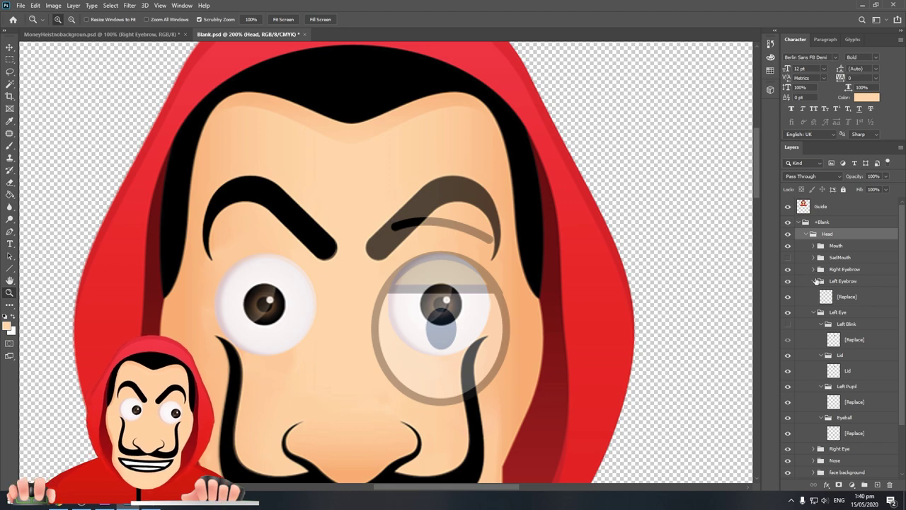
key(ctrl+v)
key(ctrl+t)
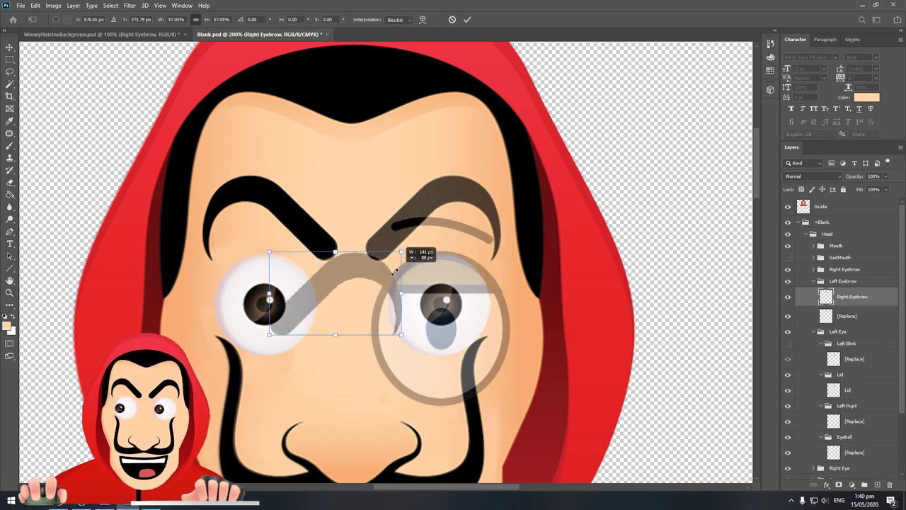
drag(407, 269, 500, 189)
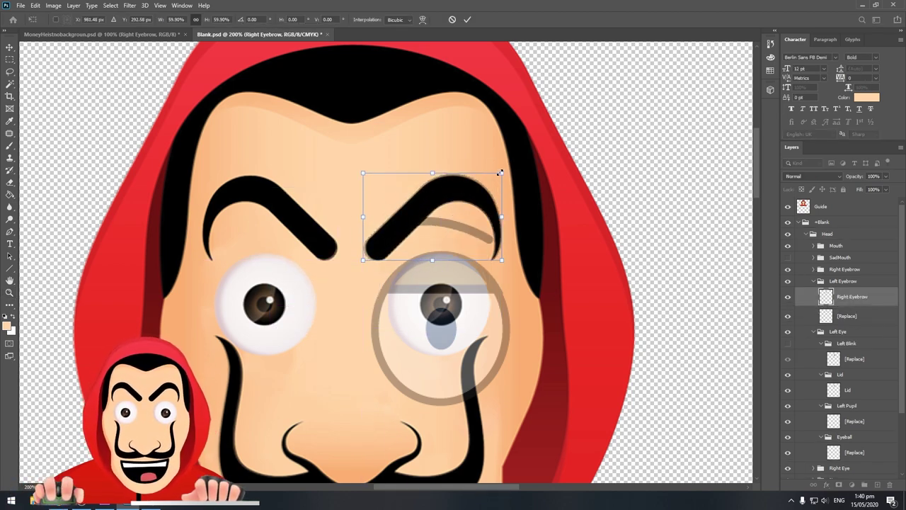
key(Right)
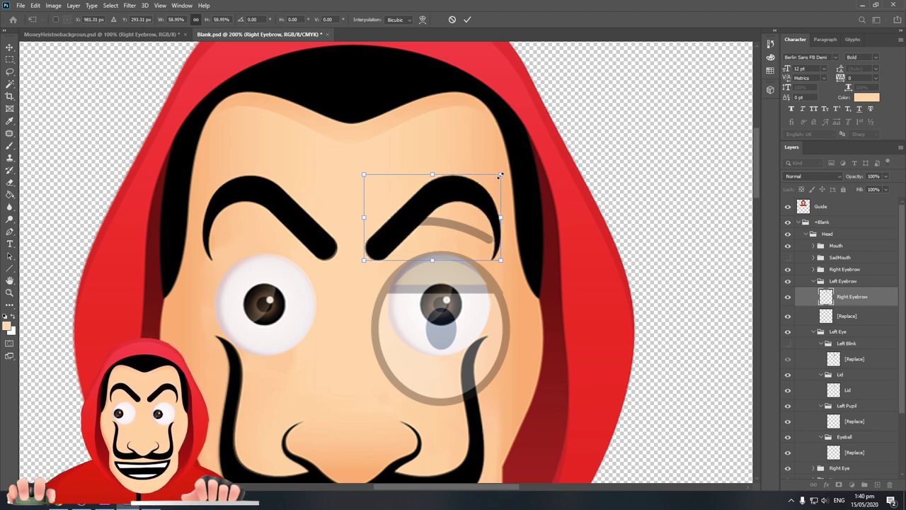
key(Return)
key(z)
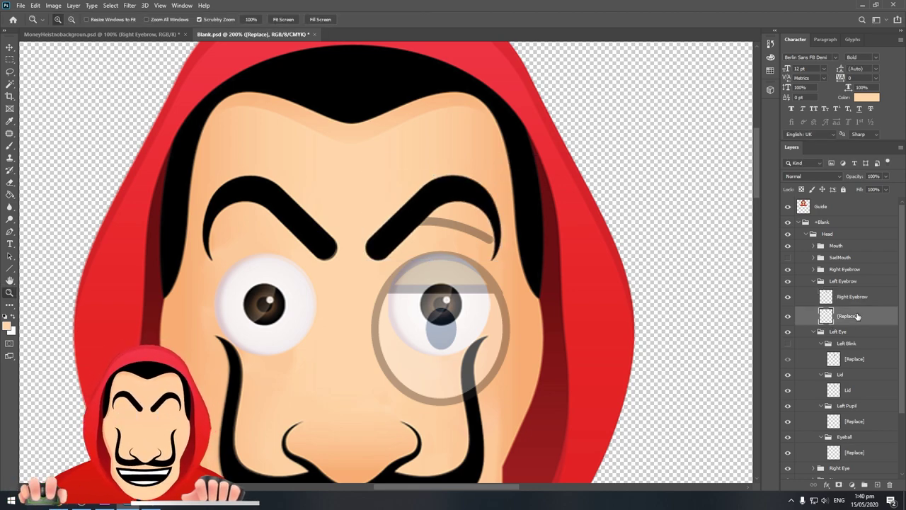
click(816, 281)
click(818, 281)
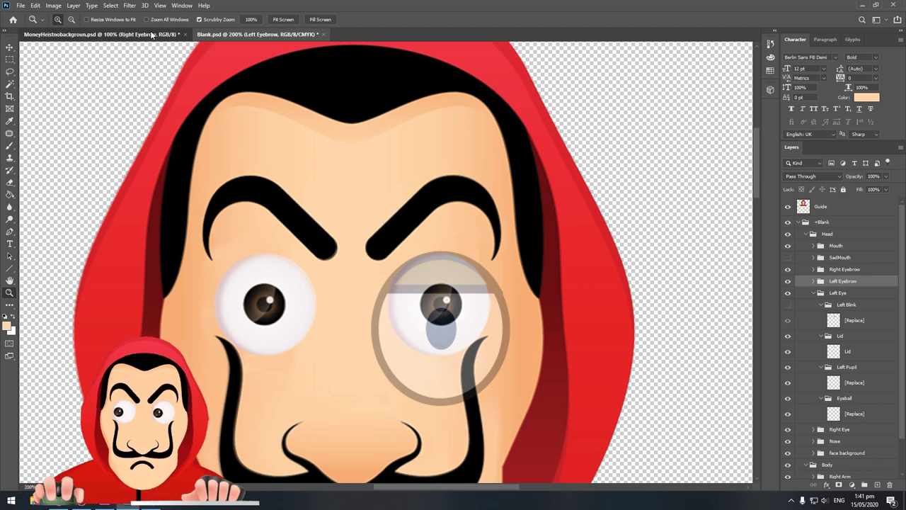
Paste the Money Heist Right Eye eyeball into the Left Eye group over the eye.
click(150, 33)
click(832, 245)
click(838, 265)
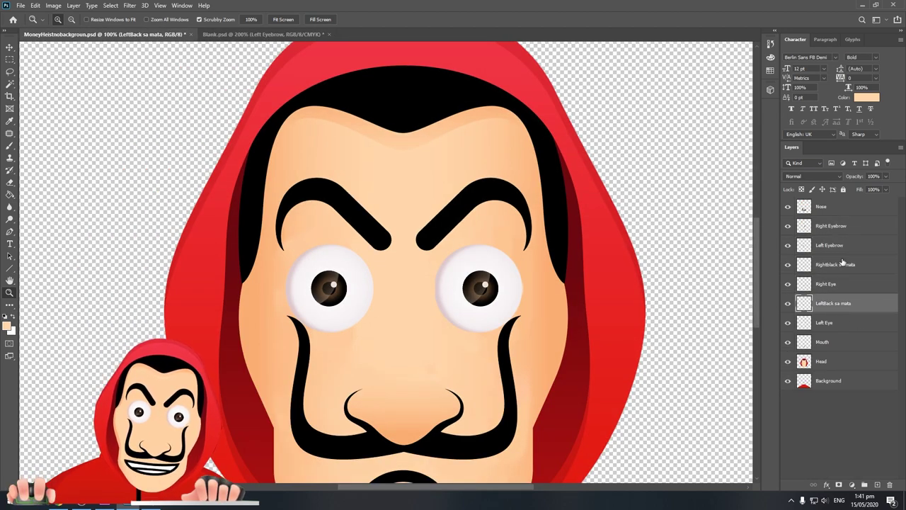
key(alt+bracketleft)
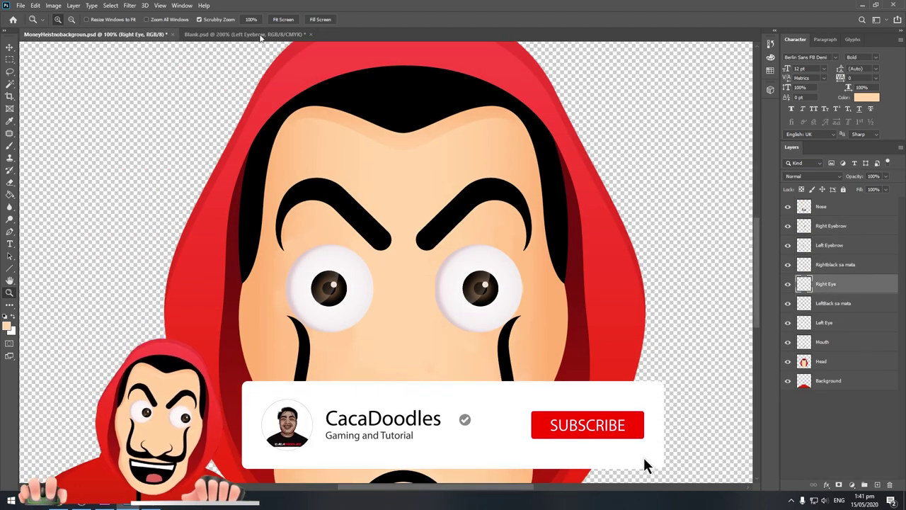
key(ctrl+Tab)
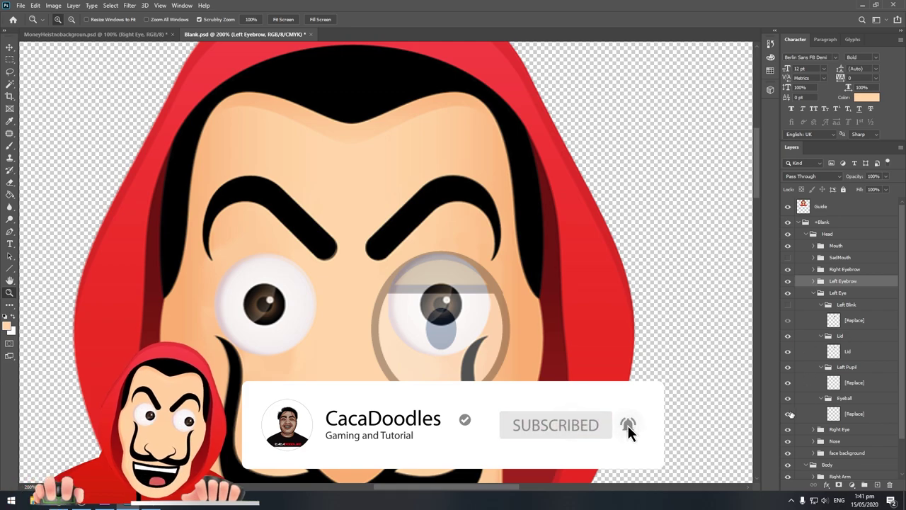
click(857, 415)
click(788, 206)
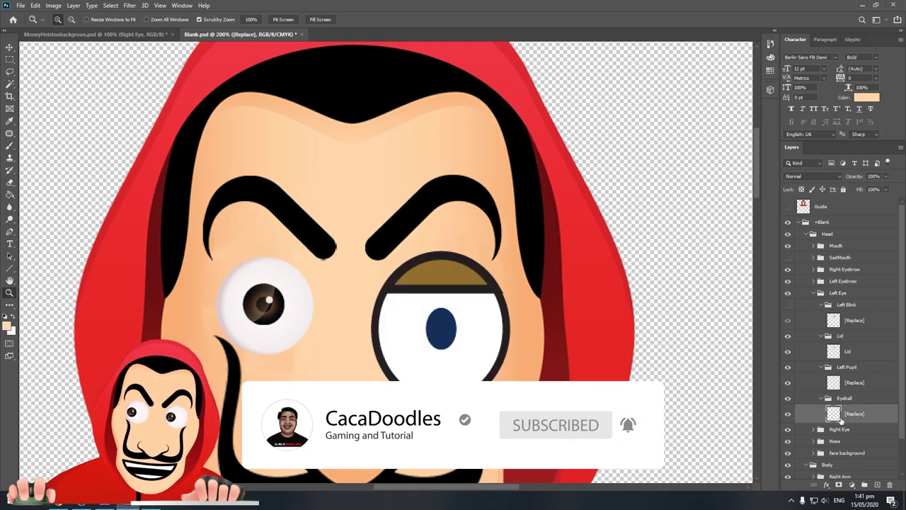
key(ctrl+v)
key(ctrl+t)
drag(458, 253, 500, 281)
key(Return)
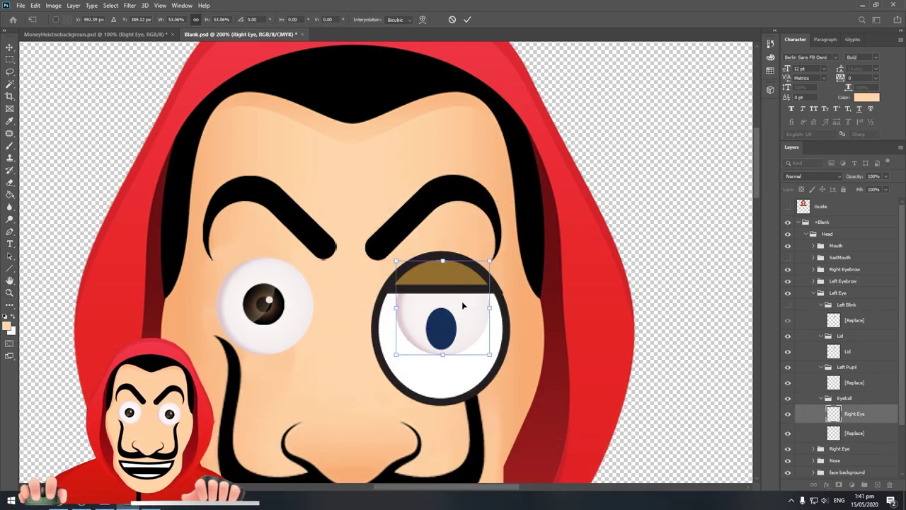
key(z)
Paste the Rightblack sa mata pupil into the Left Pupil group, positioned on the eye.
key(ctrl+Tab)
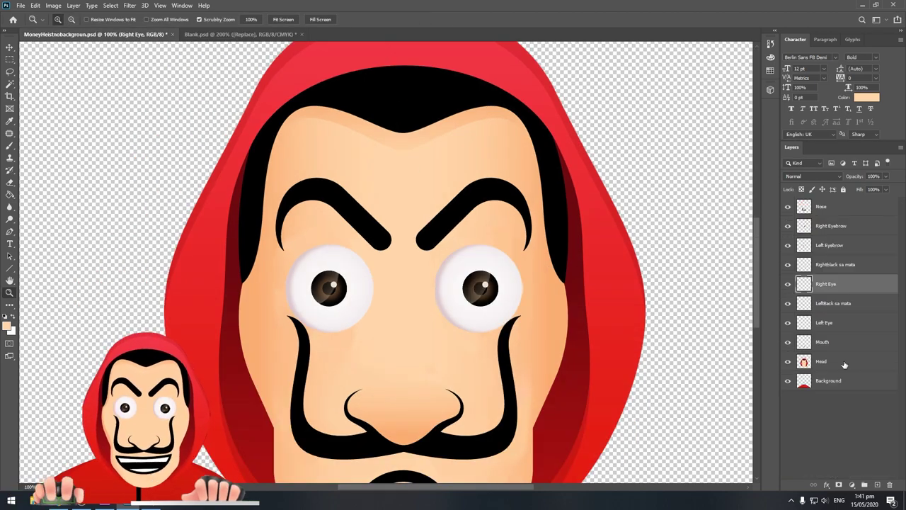
click(836, 264)
key(ctrl+c)
key(ctrl+Tab)
key(ctrl+v)
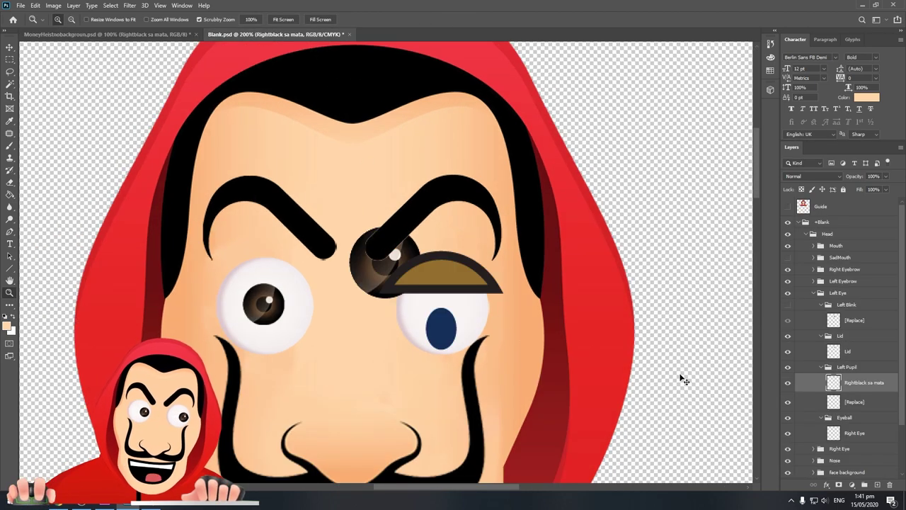
key(ctrl+t)
drag(387, 276, 449, 318)
key(Return)
key(z)
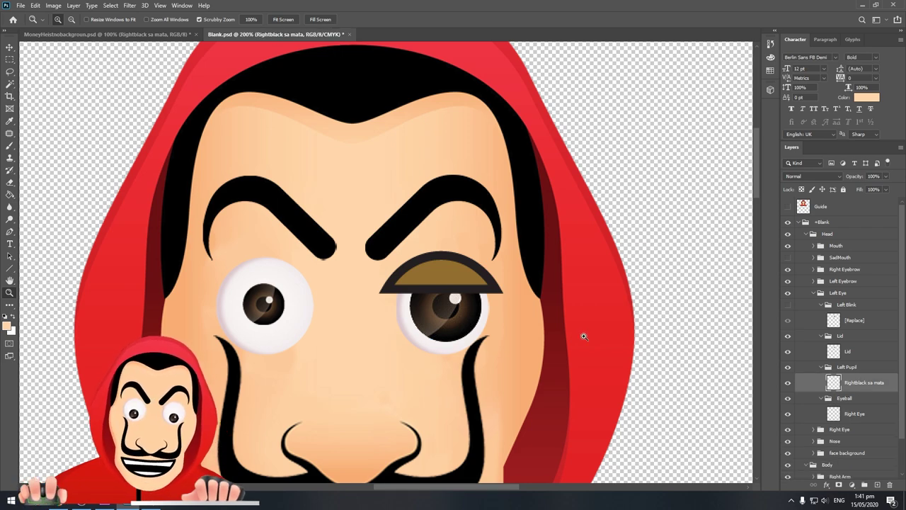
click(788, 206)
Enlarge the eyeball to match the guide and shrink the pupil to about half size.
click(854, 413)
key(ctrl+t)
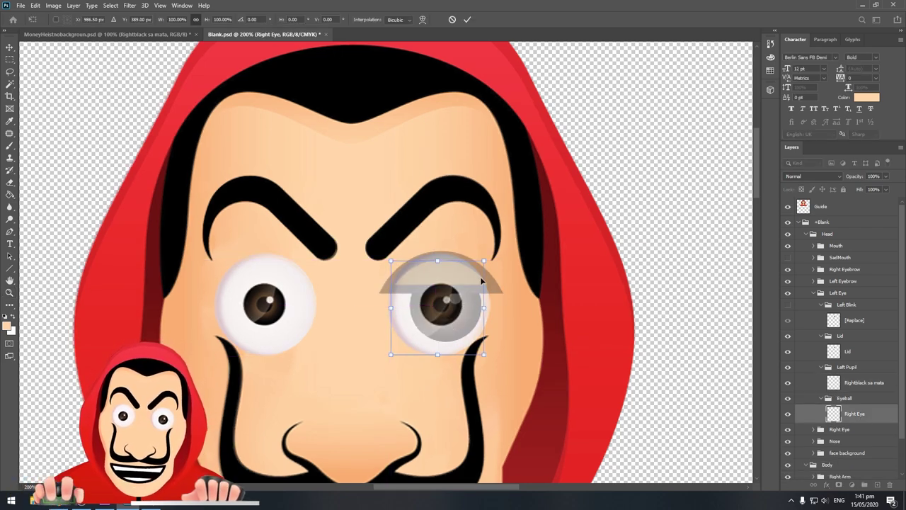
drag(486, 259, 488, 257)
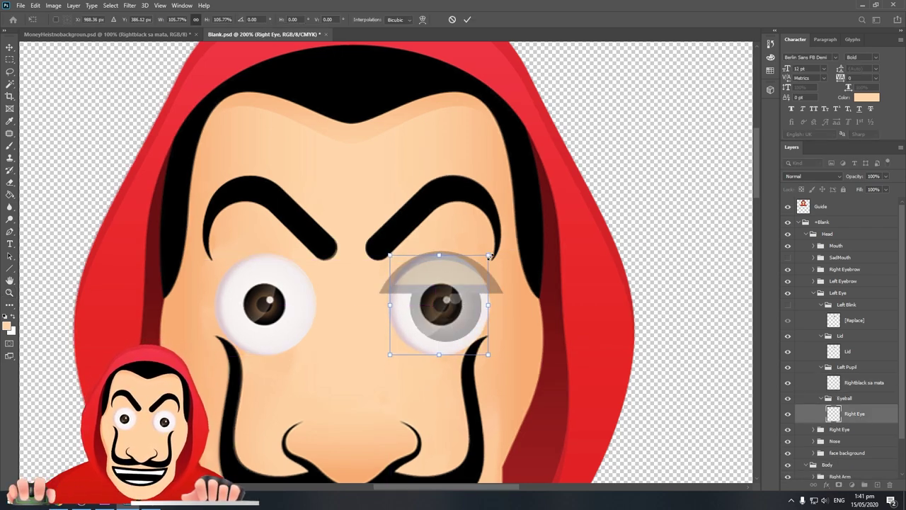
key(Return)
click(849, 383)
key(ctrl+t)
drag(483, 269, 456, 289)
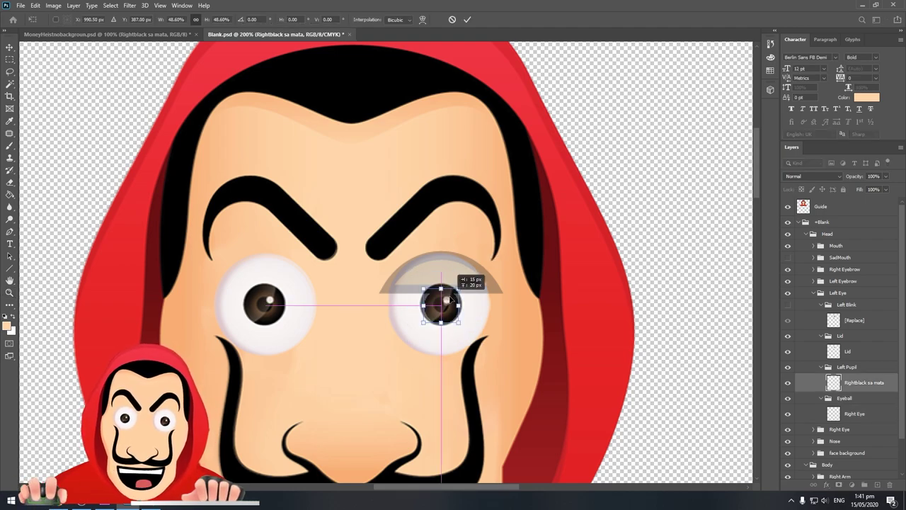
key(Return)
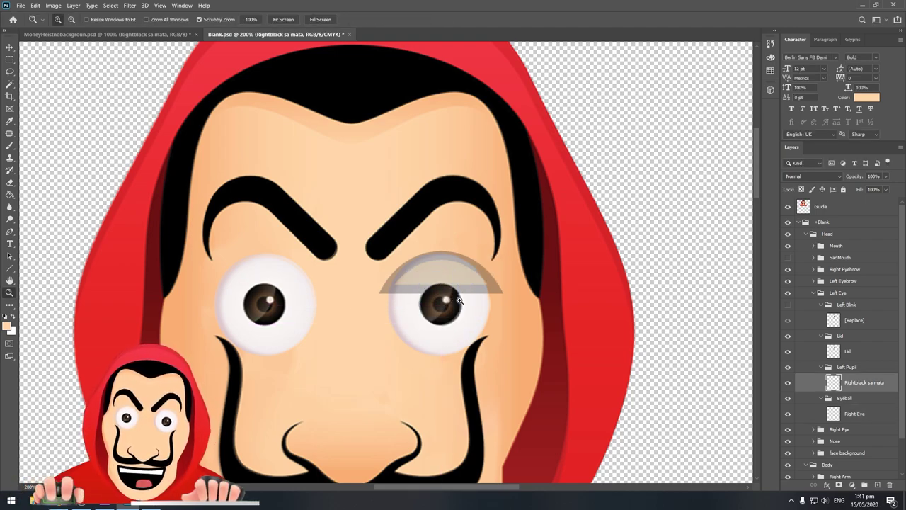
Zoom in on the left eye and fine-tune the pupil and eyeball transforms.
click(454, 287)
click(453, 287)
key(ctrl+t)
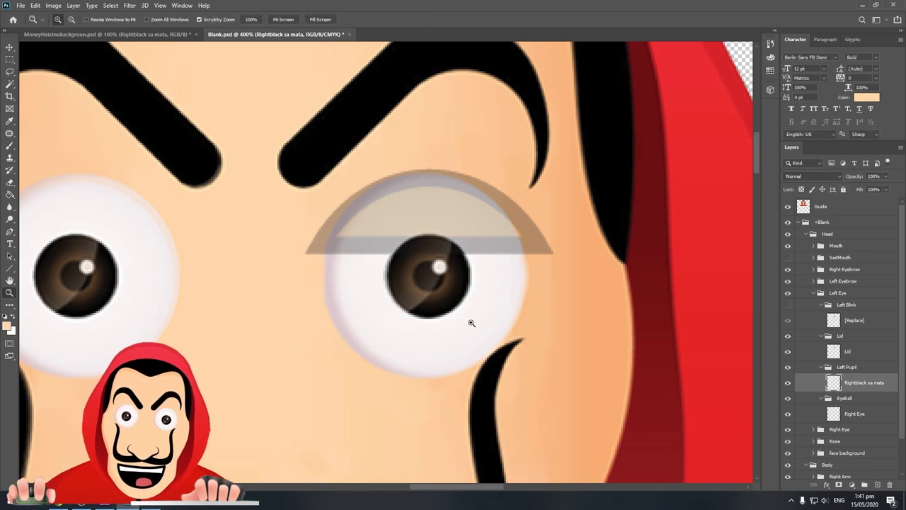
key(Return)
click(855, 414)
key(ctrl+t)
key(Return)
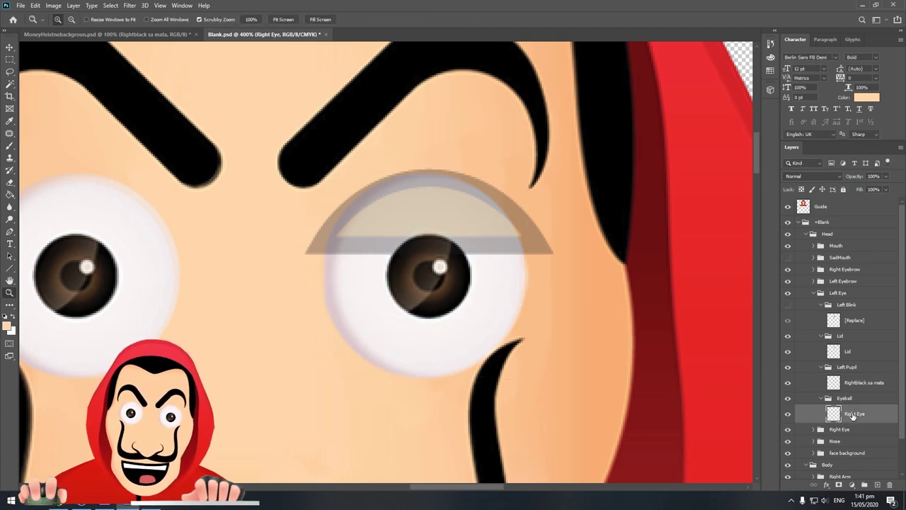
click(860, 382)
click(853, 354)
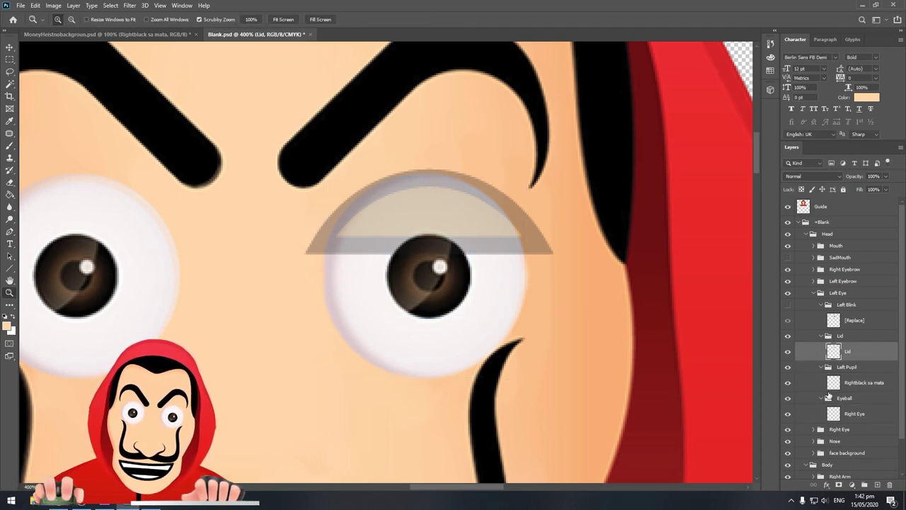
Shrink the Lid layer to fit the eye, fill it peach skin tone, and hide it.
click(788, 206)
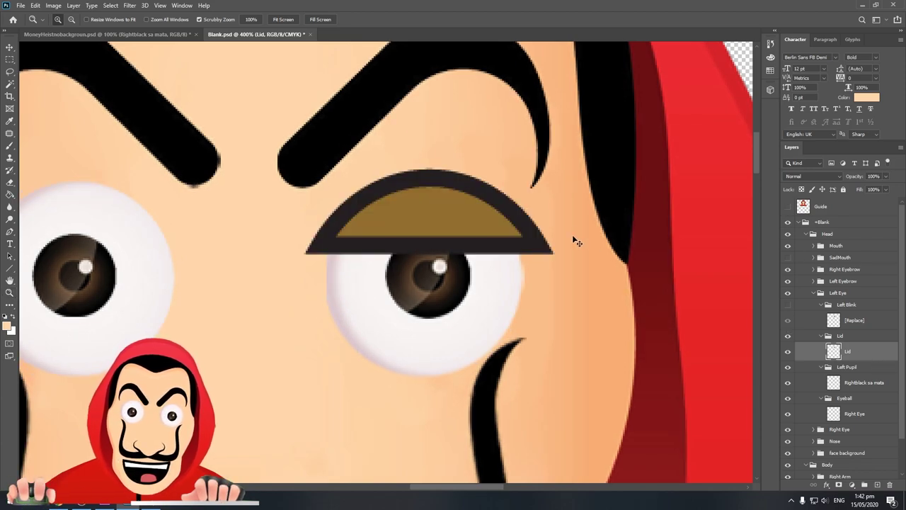
key(ctrl+t)
drag(553, 170, 522, 178)
key(Return)
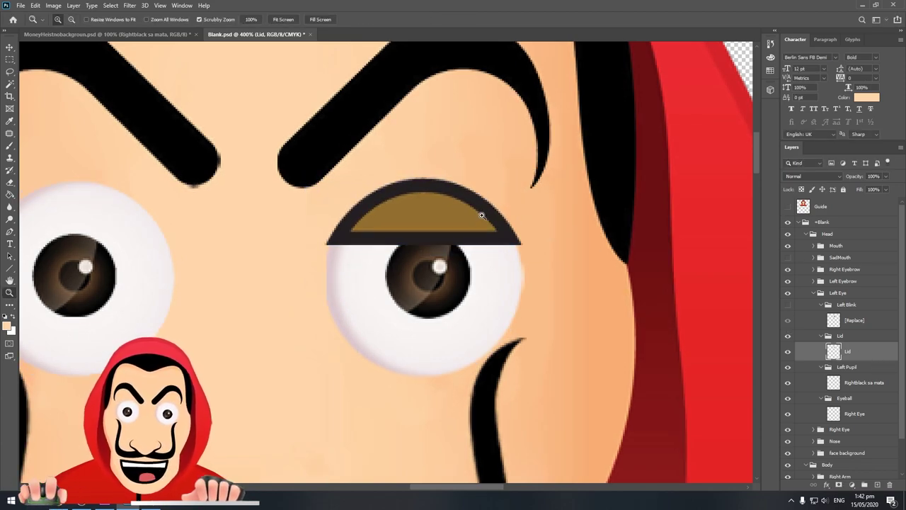
key(g)
click(431, 213)
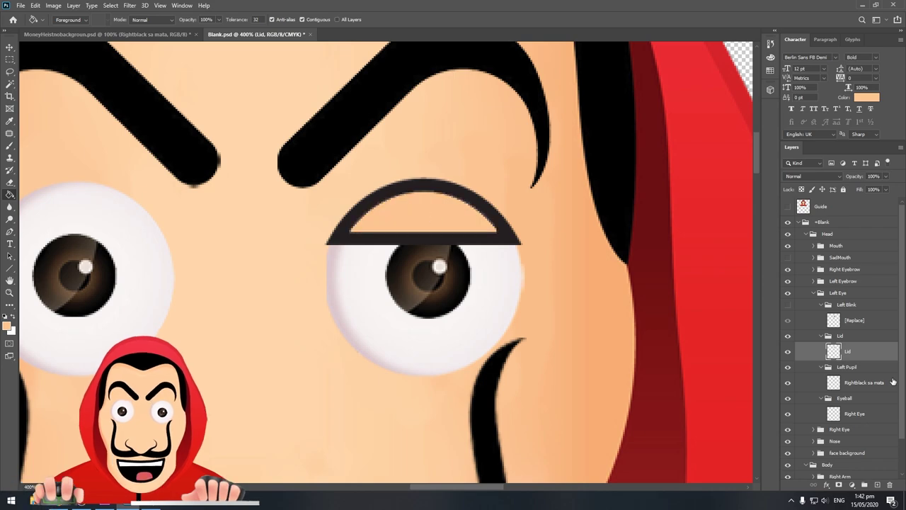
click(788, 352)
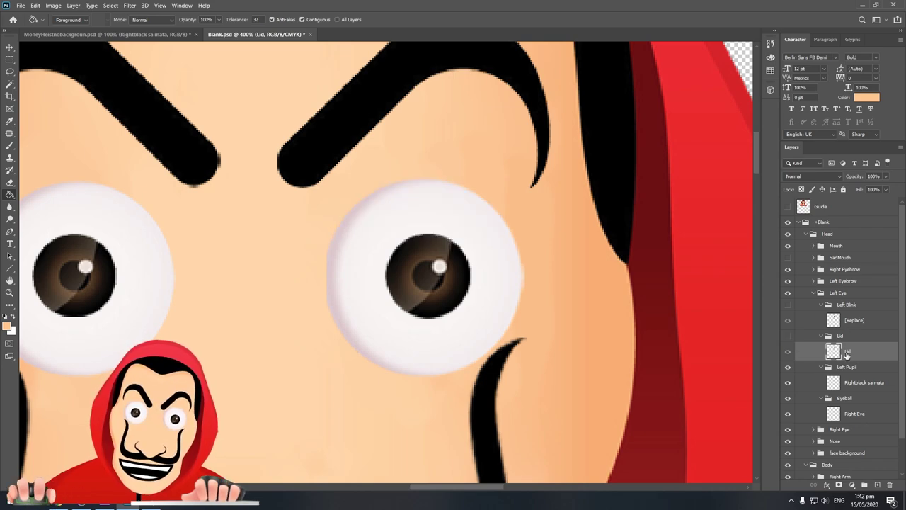
Show Left Blink and resize its [Replace] layer to cover the left eye.
click(787, 305)
key(ctrl+t)
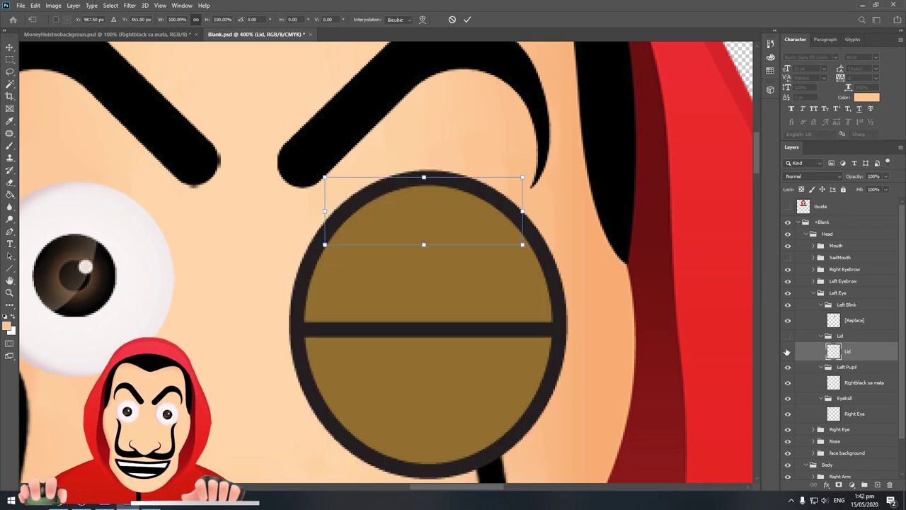
key(Escape)
click(855, 320)
key(ctrl+t)
drag(416, 355, 458, 244)
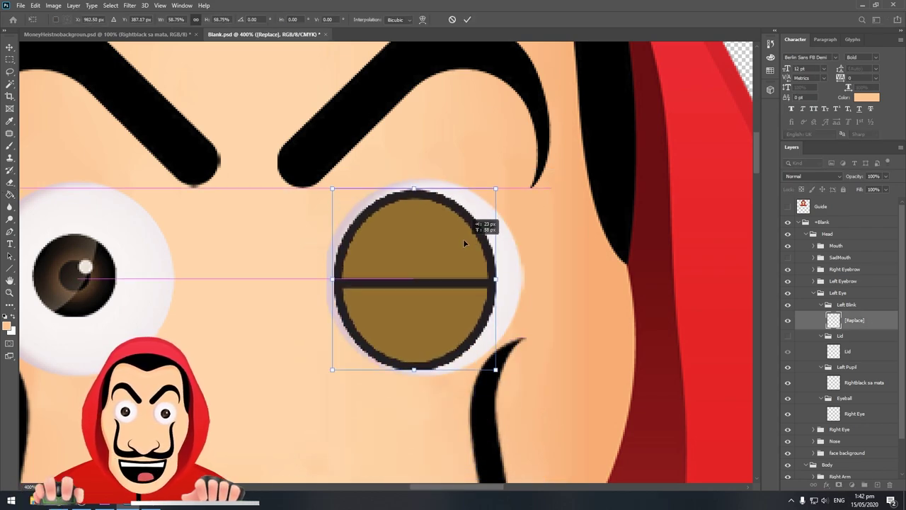
drag(490, 284, 520, 275)
drag(423, 191, 423, 177)
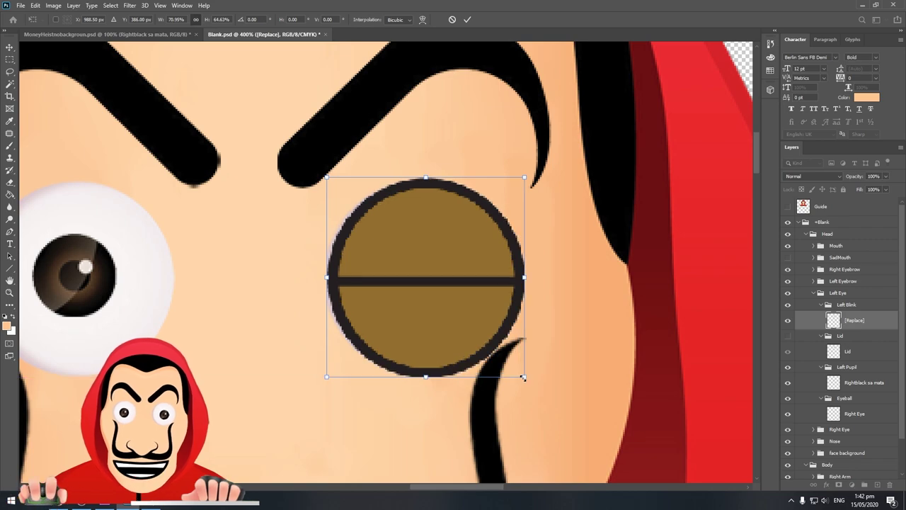
drag(521, 377, 524, 378)
key(Return)
Fill both halves of the blink art with skin tone, then hide Left Blink.
key(g)
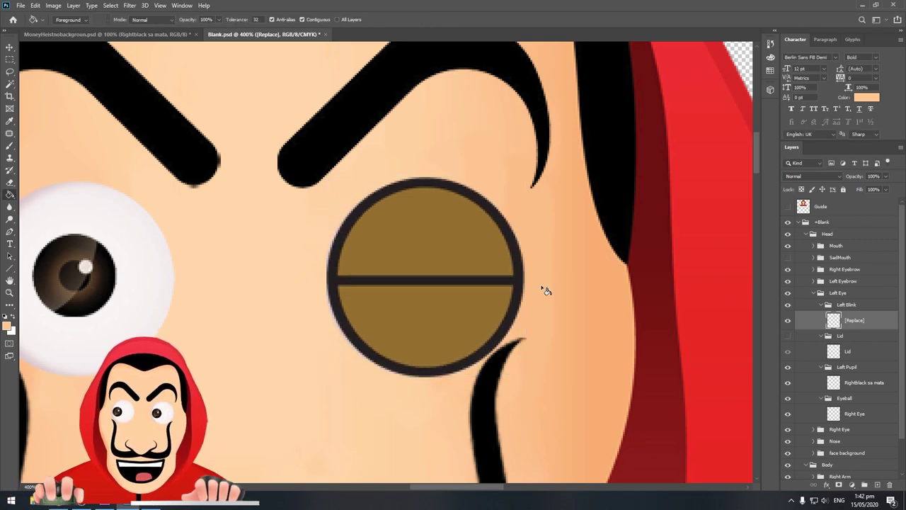
key(w)
click(439, 240)
key(g)
click(439, 243)
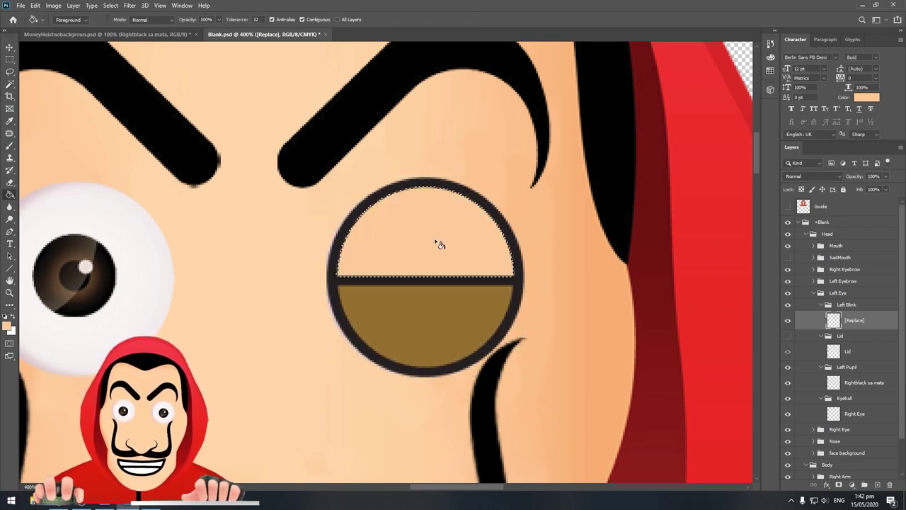
key(ctrl+d)
click(437, 327)
key(z)
alt+click(434, 324)
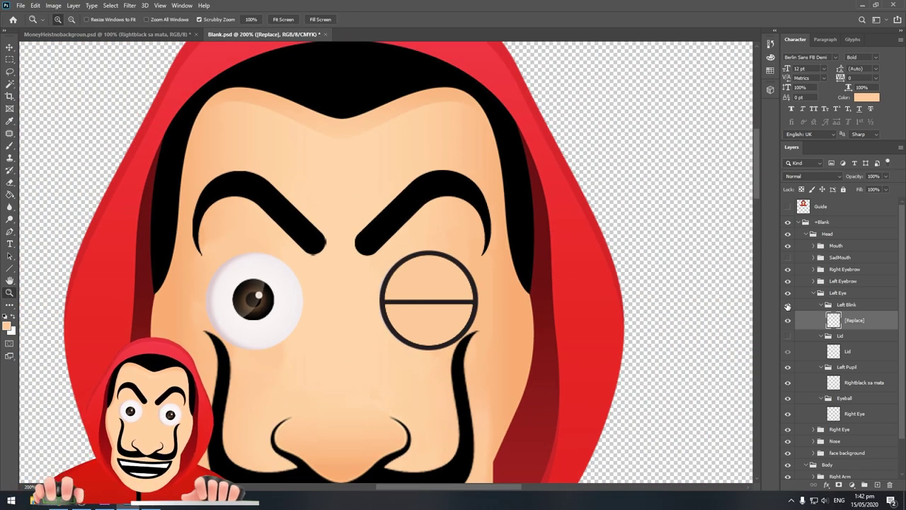
click(787, 305)
alt+click(473, 290)
alt+click(472, 291)
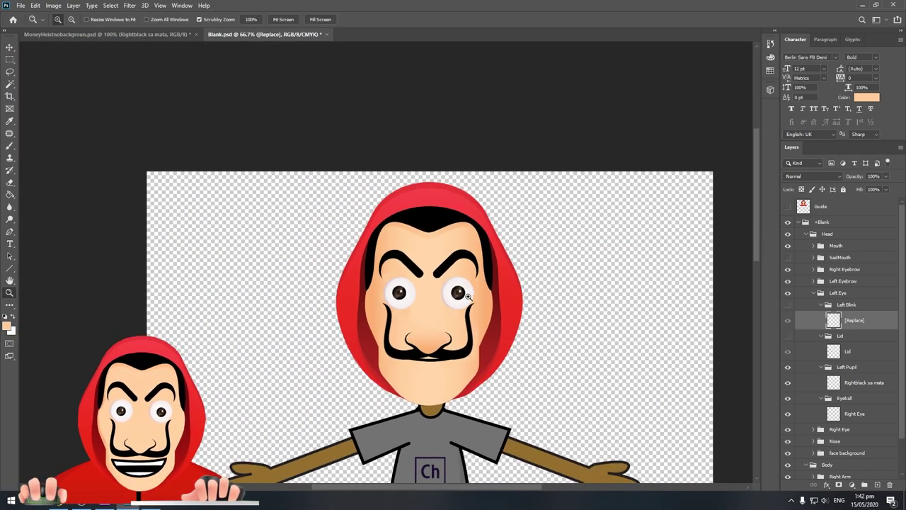
Move the Mouth layer about 46 px lower on the face.
click(451, 308)
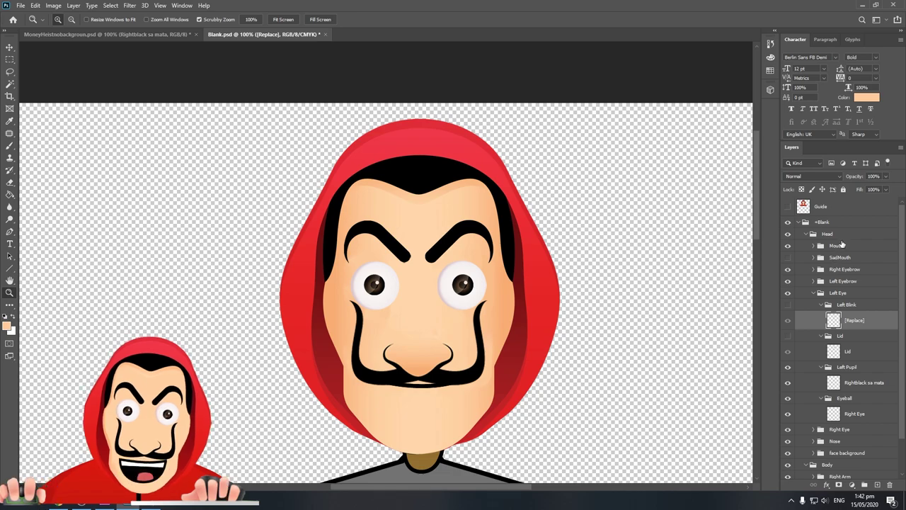
click(839, 246)
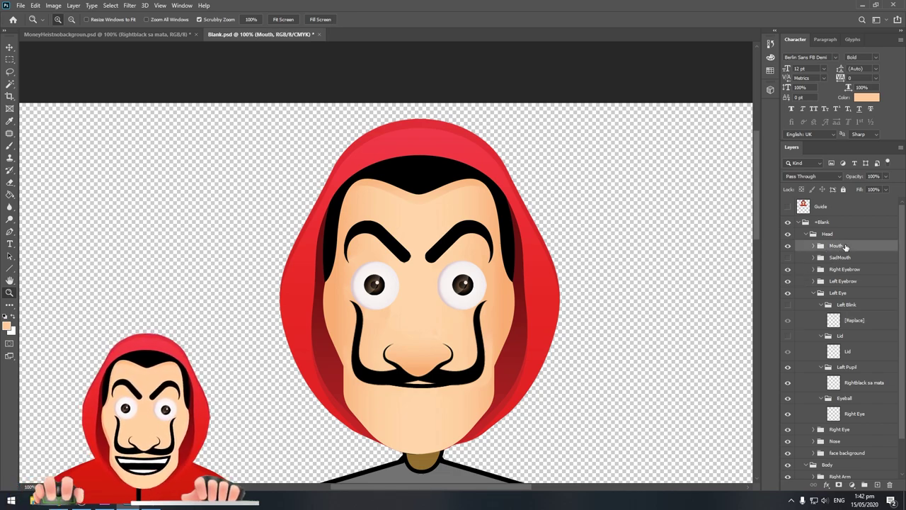
key(ctrl+t)
drag(438, 382, 440, 415)
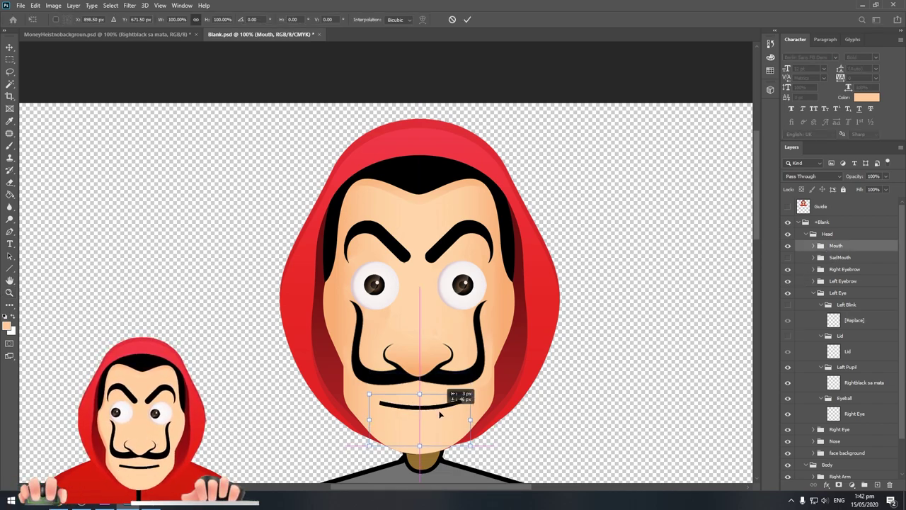
key(Return)
click(439, 411)
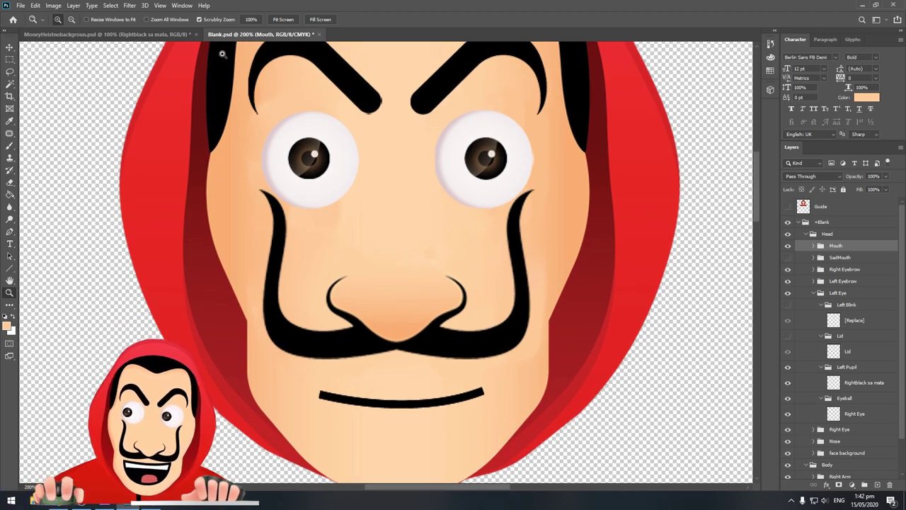
Compare the mouth with the Money Heist reference image and zoom out to the whole character.
click(153, 36)
scroll(486, 314, down, 2)
scroll(456, 394, down, 1)
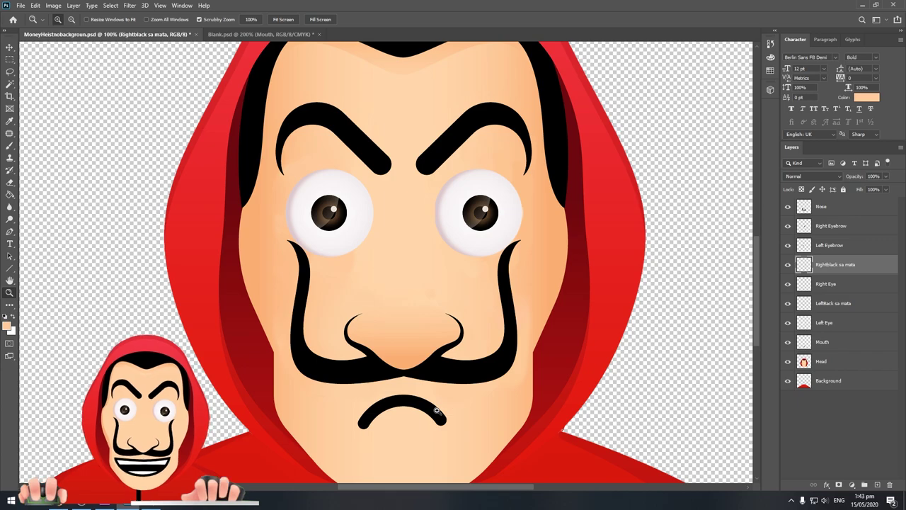
click(268, 35)
alt+click(374, 425)
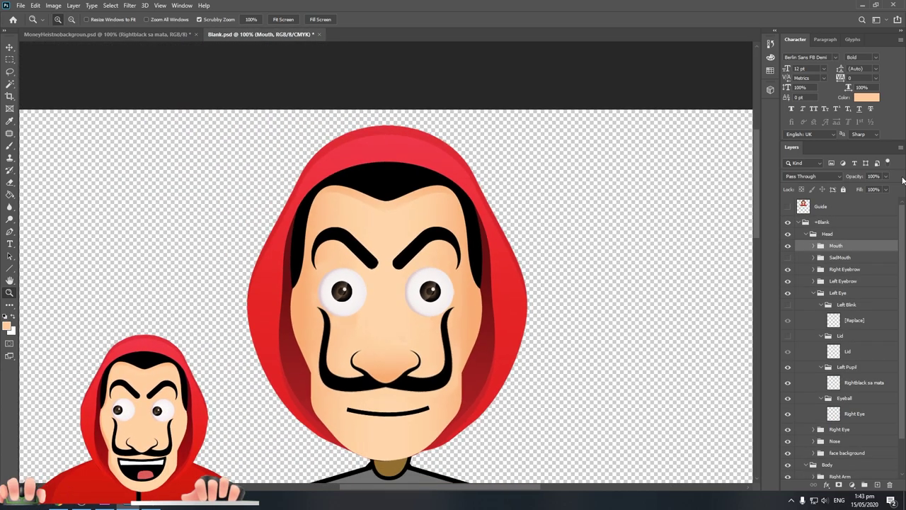
click(390, 362)
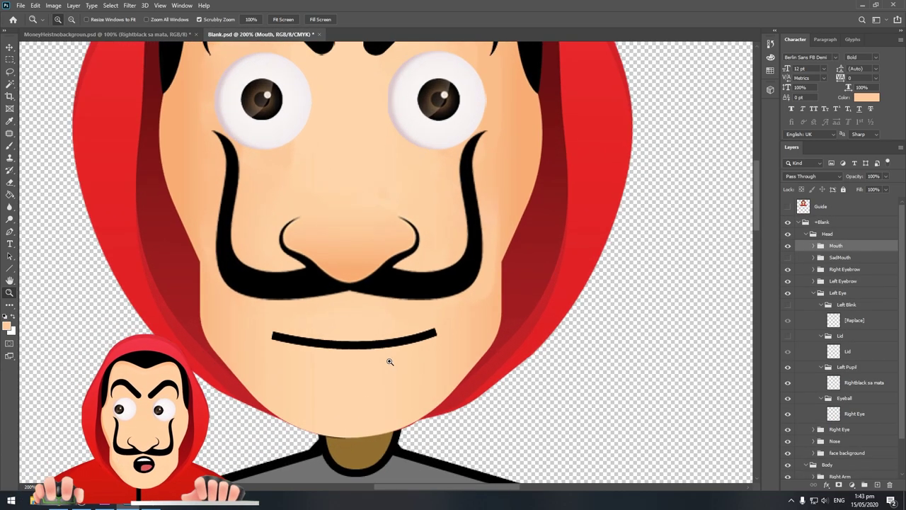
alt+click(383, 353)
alt+click(425, 403)
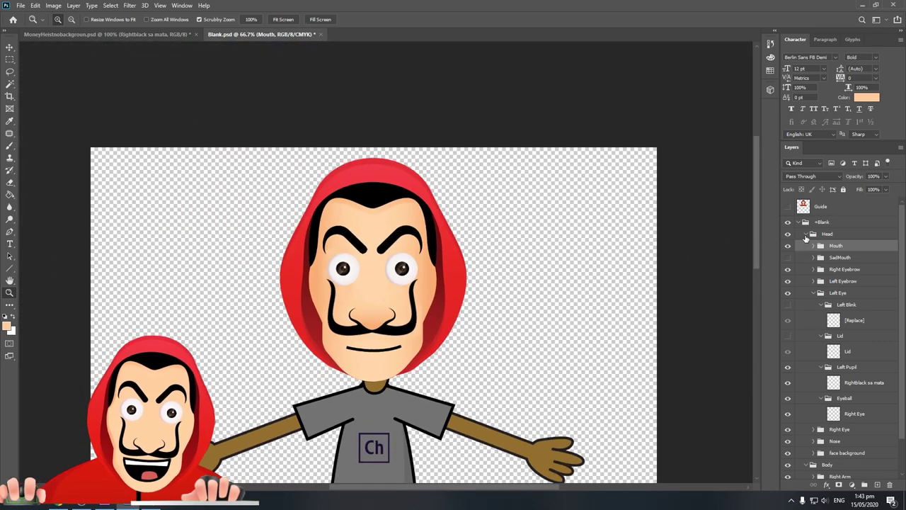
click(805, 235)
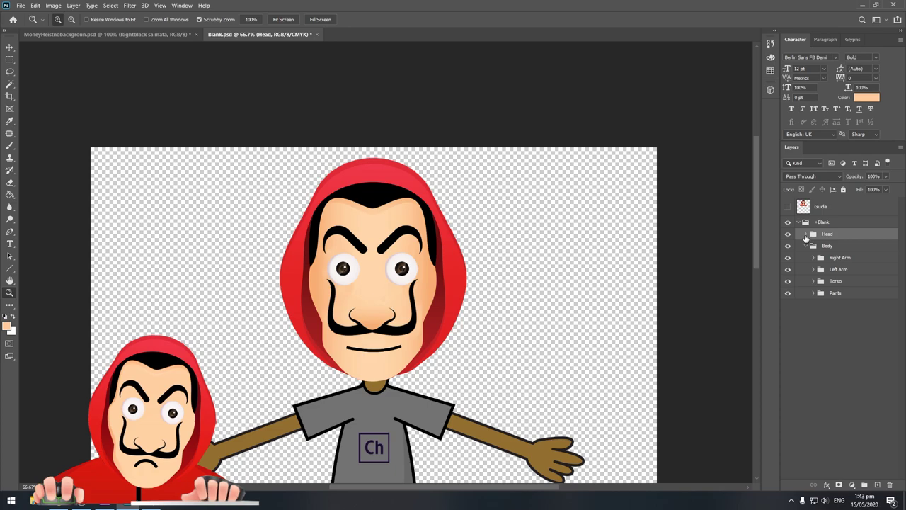
click(808, 247)
click(808, 246)
click(823, 246)
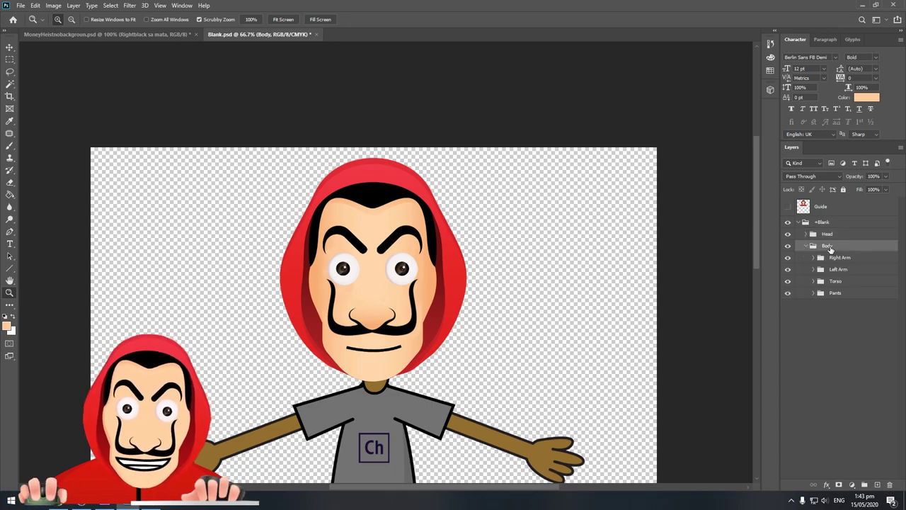
key(ctrl+t)
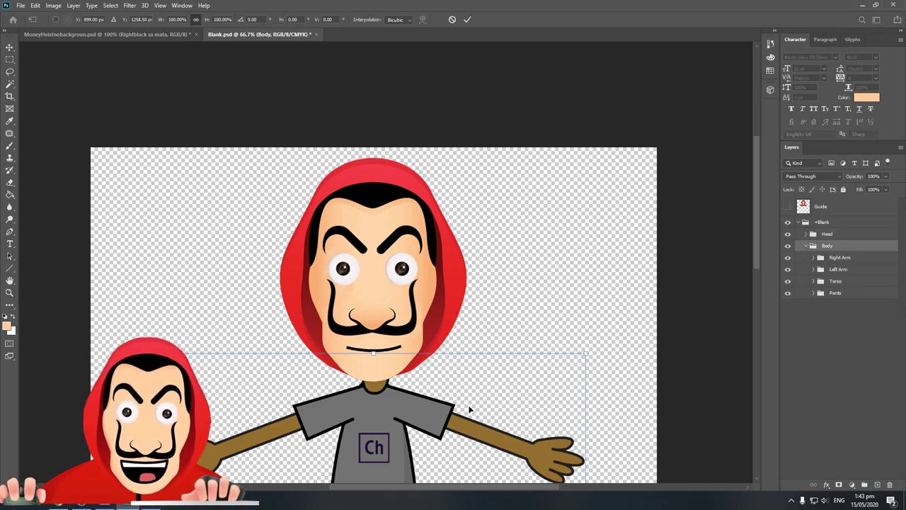
drag(452, 417, 629, 301)
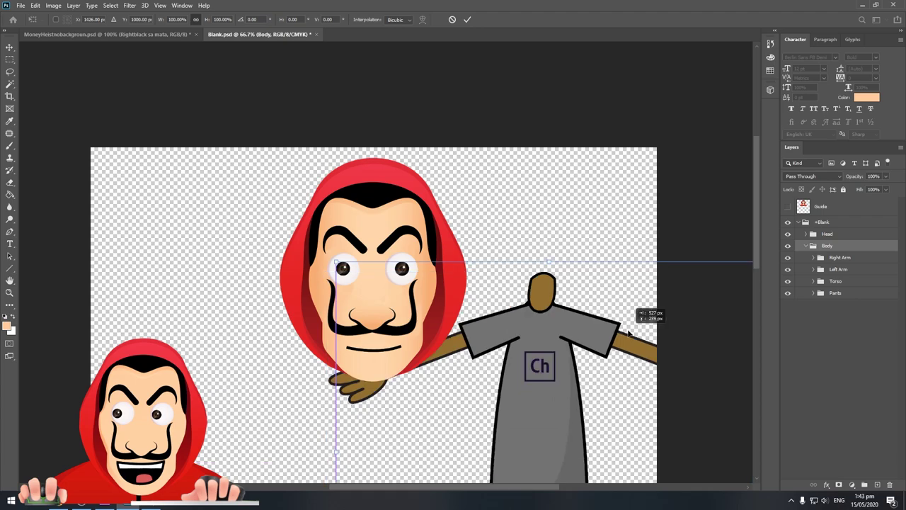
click(452, 19)
key(z)
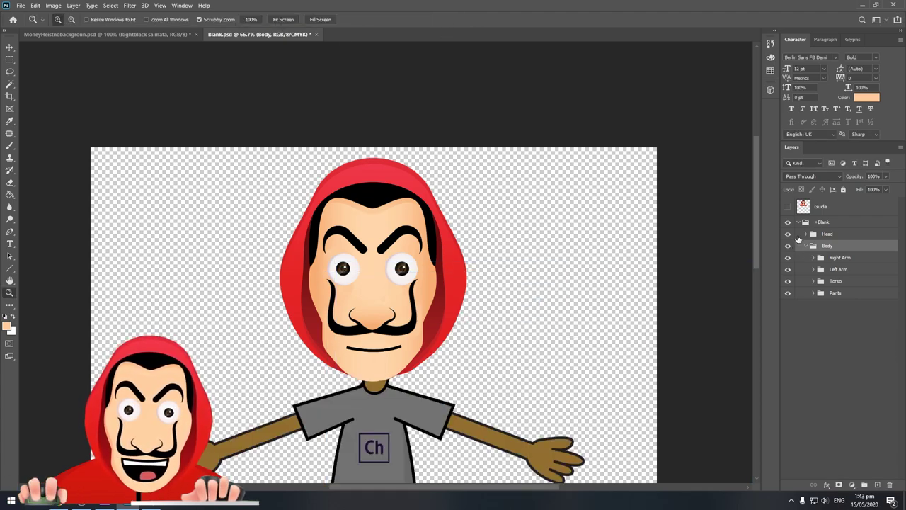
click(788, 234)
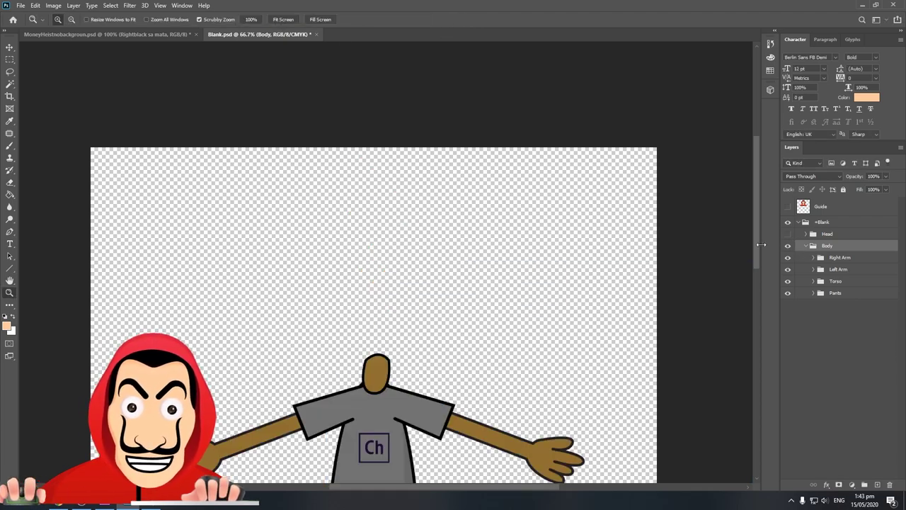
scroll(374, 283, down, 5)
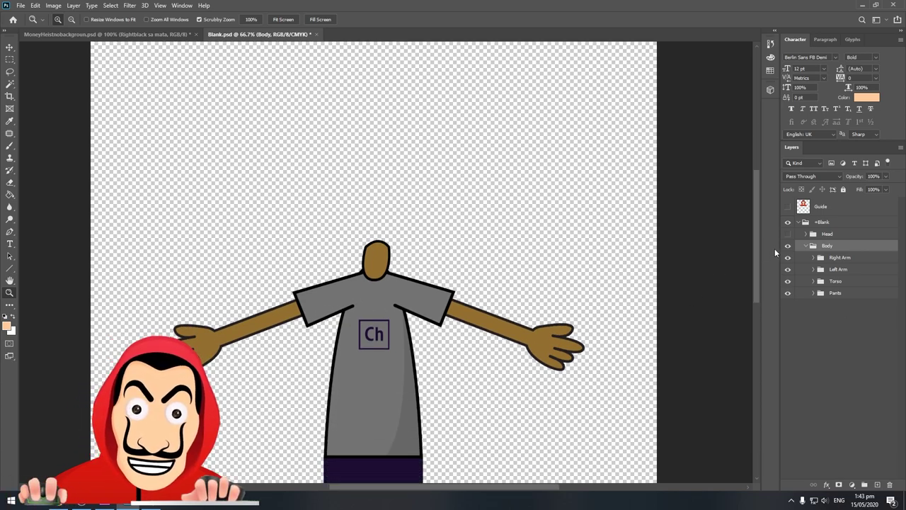
scroll(493, 288, down, 1)
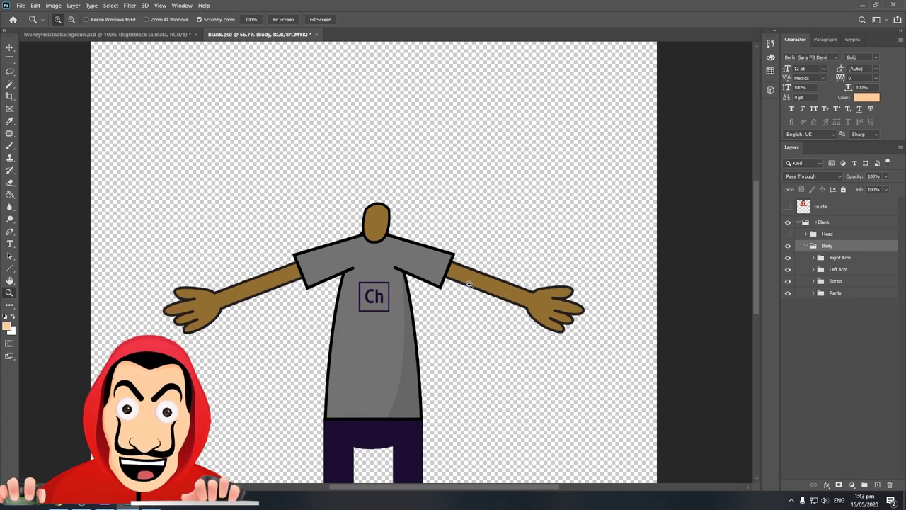
Hide the Money Heist face layers and drag the red hoodie layer into Blank.psd.
click(106, 34)
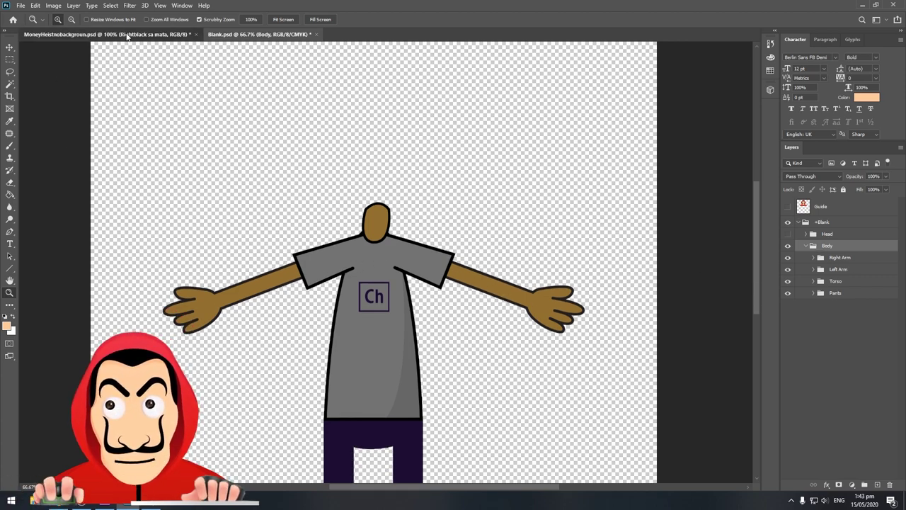
drag(782, 362, 787, 206)
scroll(546, 355, down, 2)
click(829, 381)
alt+click(547, 355)
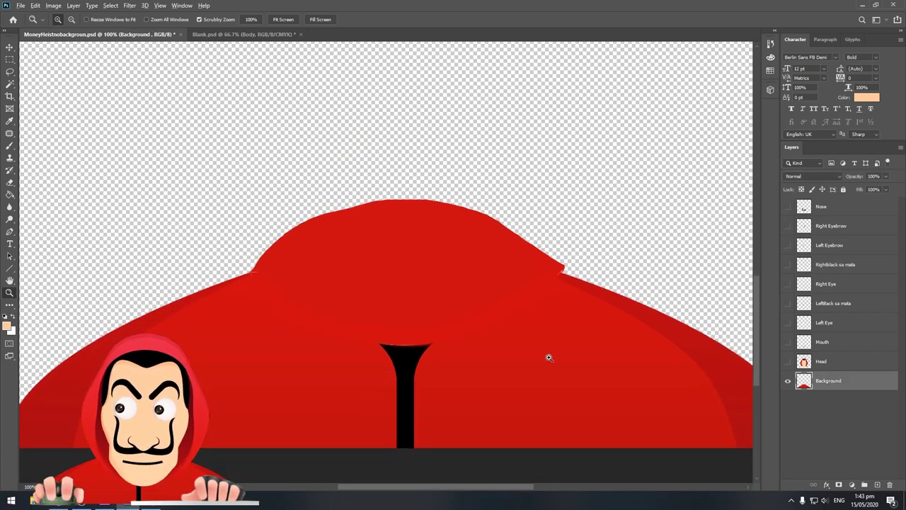
alt+click(549, 357)
drag(893, 385, 524, 330)
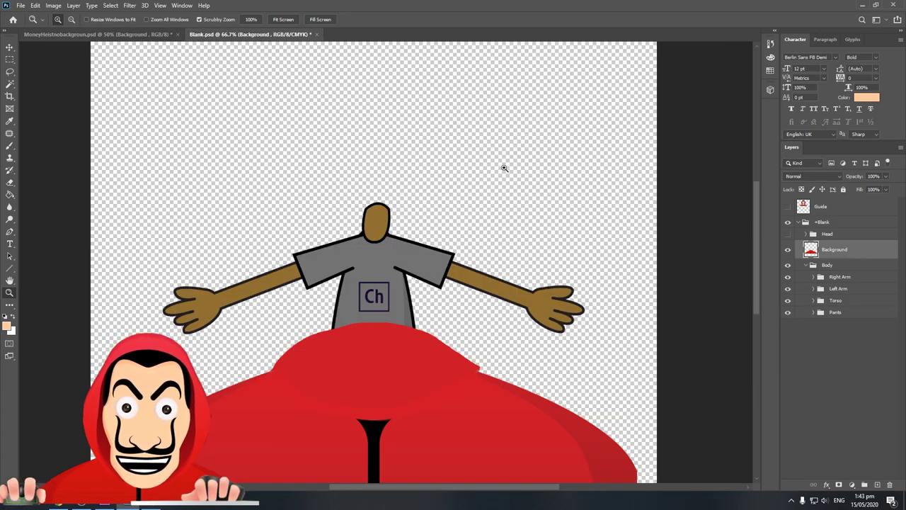
Scale the hoodie to about 58% and align it over the Guide's shoulders.
click(788, 206)
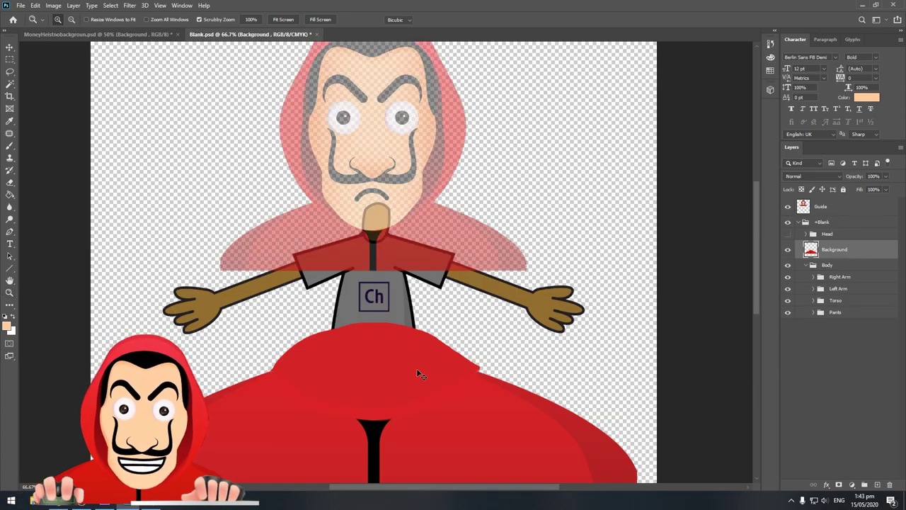
key(ctrl+t)
drag(416, 368, 417, 228)
scroll(556, 248, up, 2)
scroll(626, 85, up, 1)
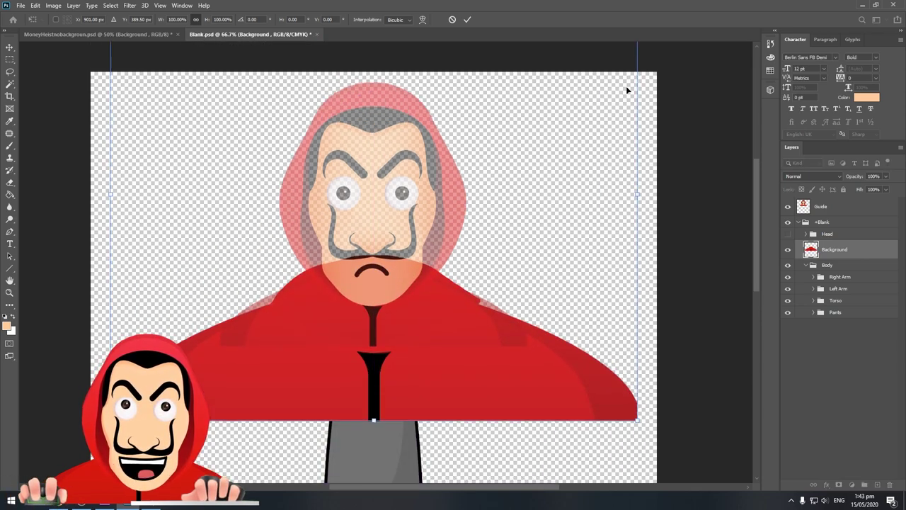
scroll(626, 86, up, 2)
scroll(633, 110, up, 2)
drag(637, 59, 423, 241)
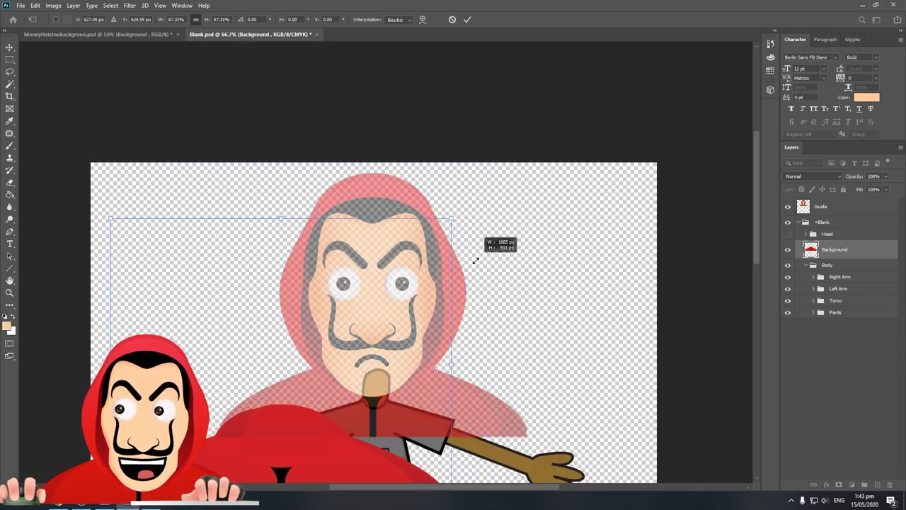
mouse_move(359, 462)
mouse_down()
mouse_move(442, 384)
mouse_move(465, 391)
mouse_up()
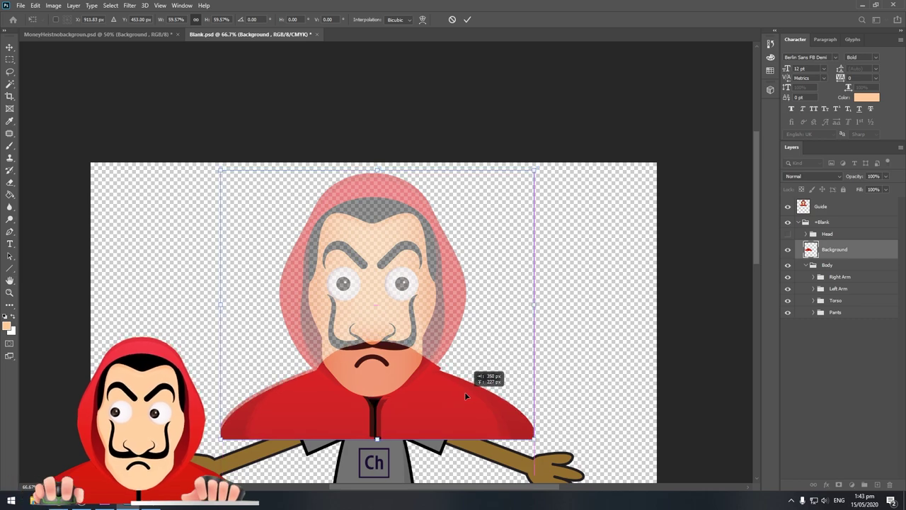
drag(536, 171, 534, 186)
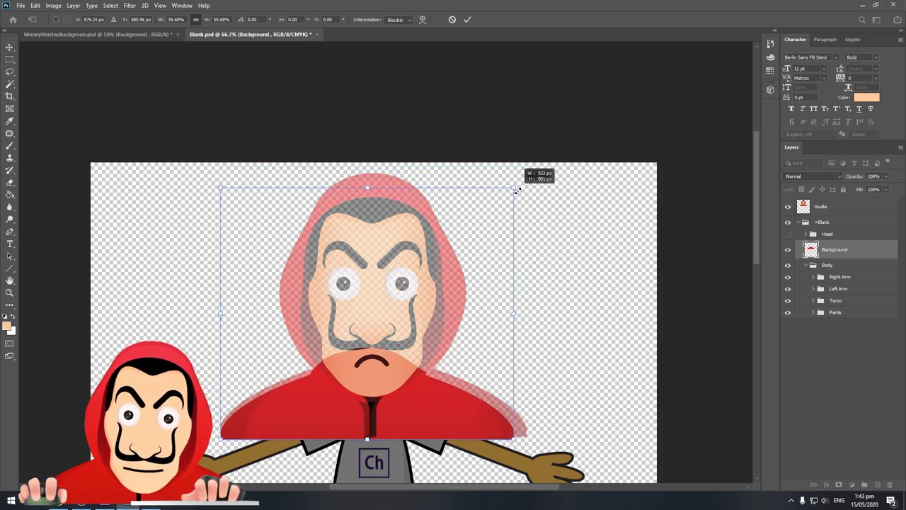
key(Up)
key(Up)
key(Up)
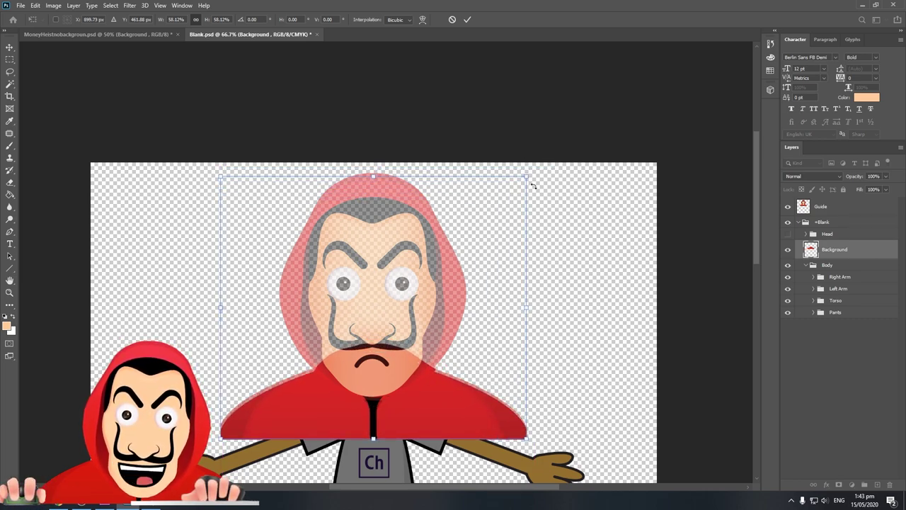
key(Up)
key(Up)
key(Up)
key(Up)
key(Up)
key(Up)
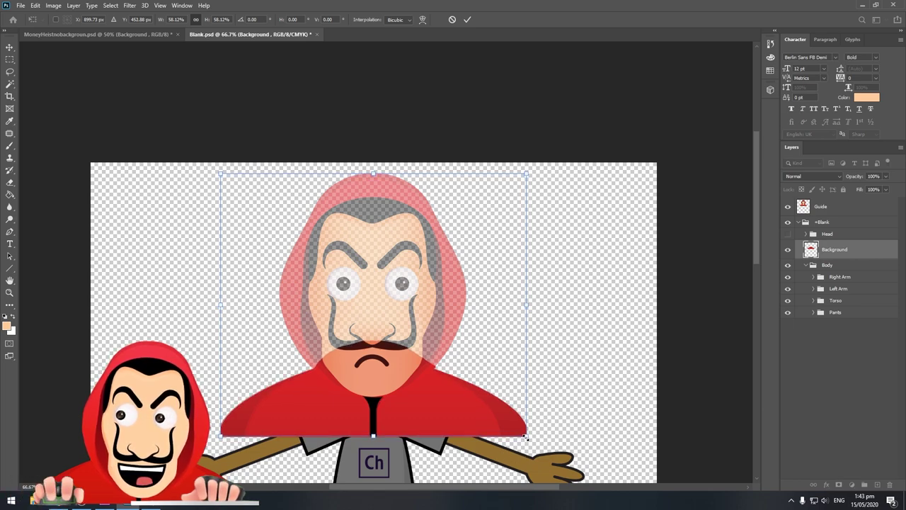
drag(526, 437, 528, 438)
key(Return)
key(z)
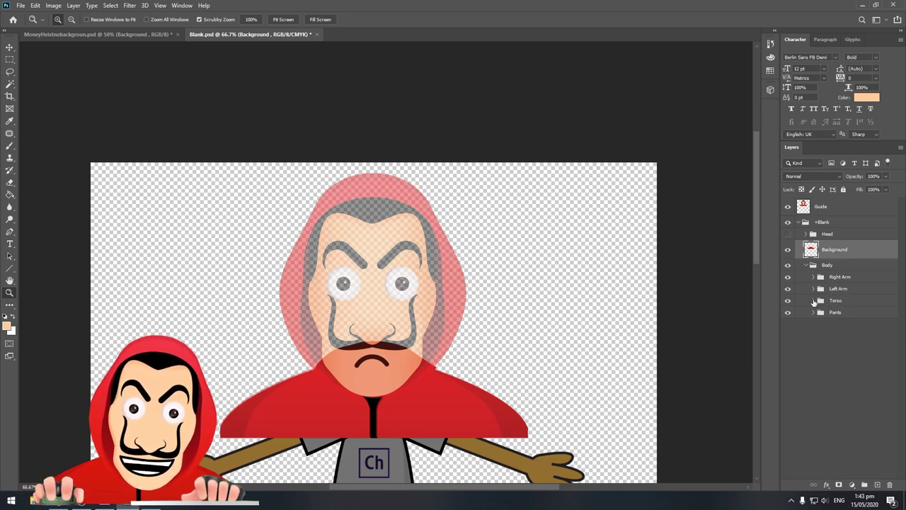
Expand the Torso group, hide the hoodie, and show the first [Replace] layer.
click(813, 300)
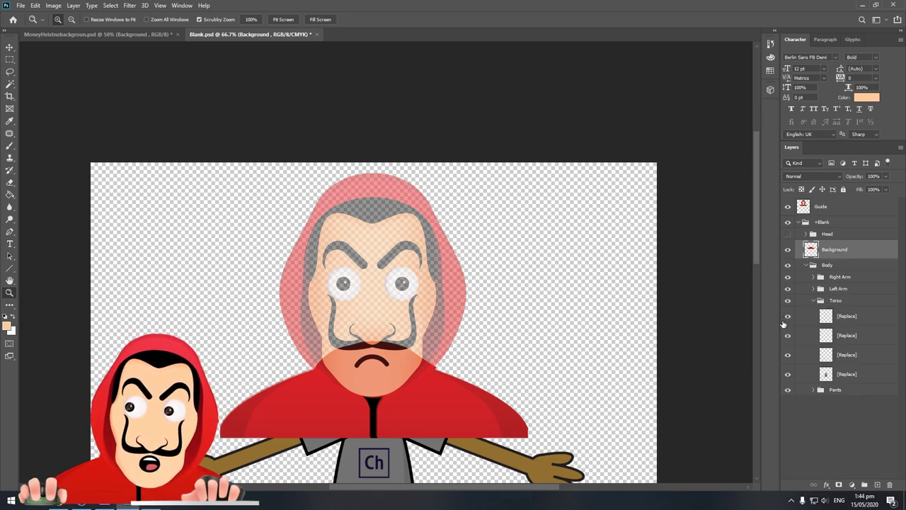
click(788, 249)
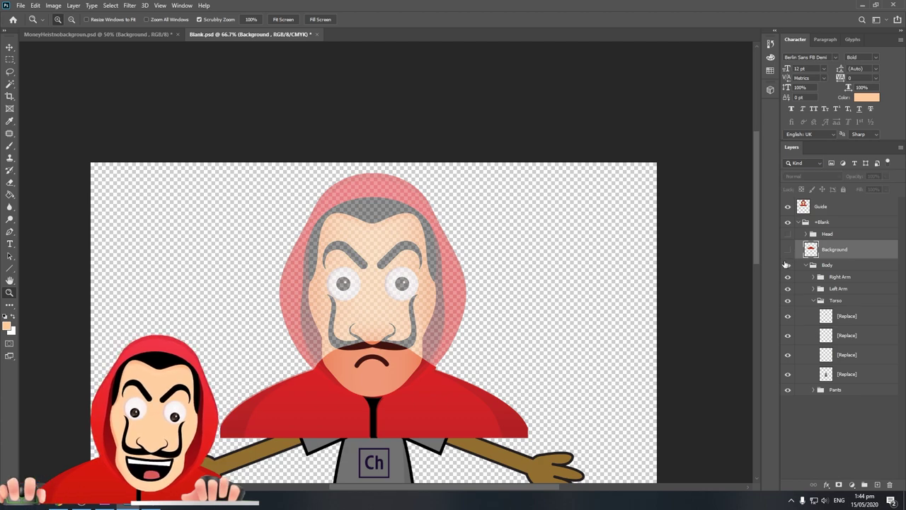
click(788, 316)
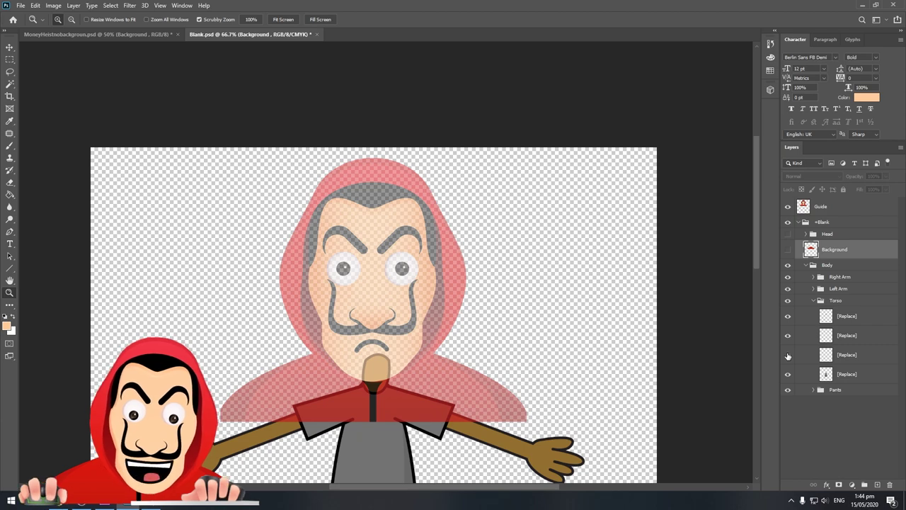
Move the hoodie layer into the Torso group, delete its four [Replace] layers, and show the hoodie.
click(787, 374)
click(788, 374)
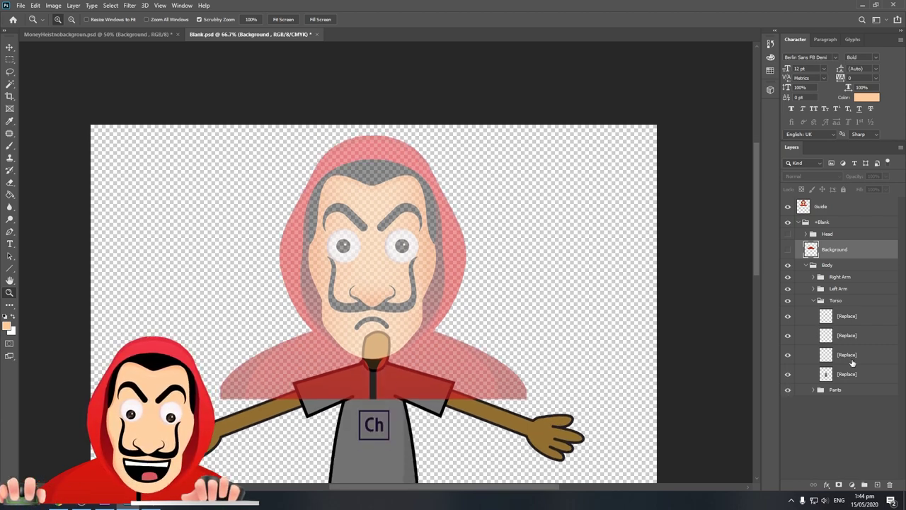
click(863, 374)
drag(849, 251, 862, 367)
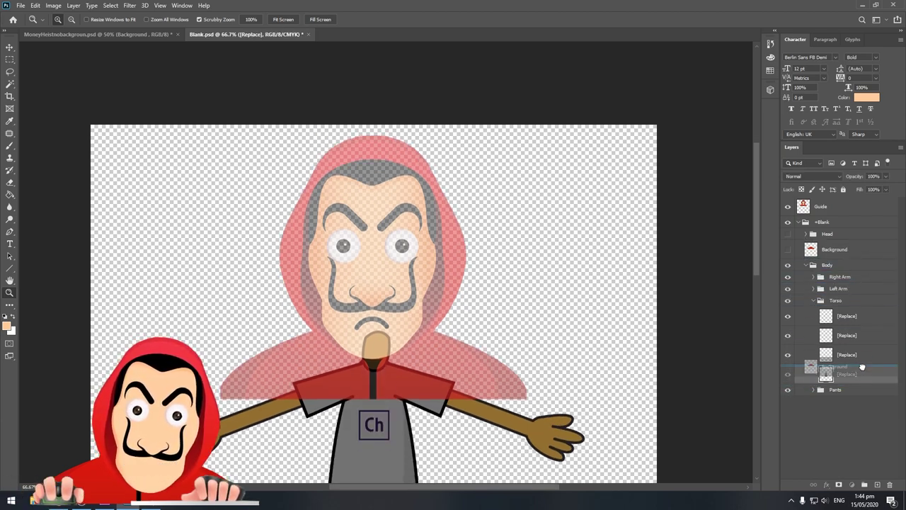
key(Delete)
click(855, 335)
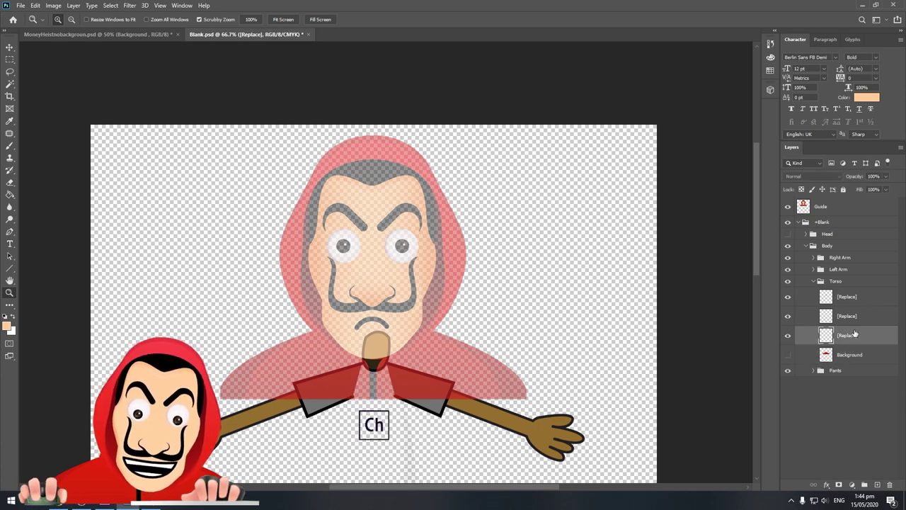
key(Delete)
click(854, 317)
key(Delete)
click(854, 297)
key(Delete)
click(788, 297)
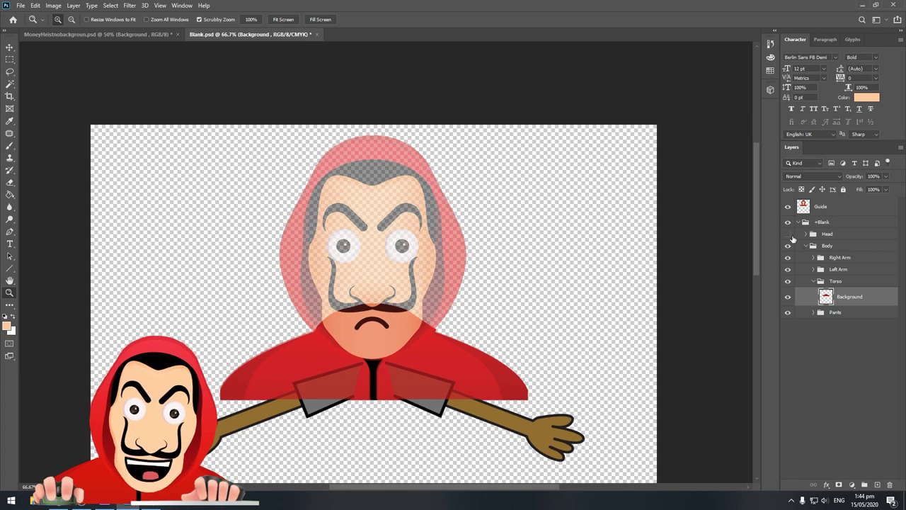
Show the Head layer and delete the Pants group.
click(790, 236)
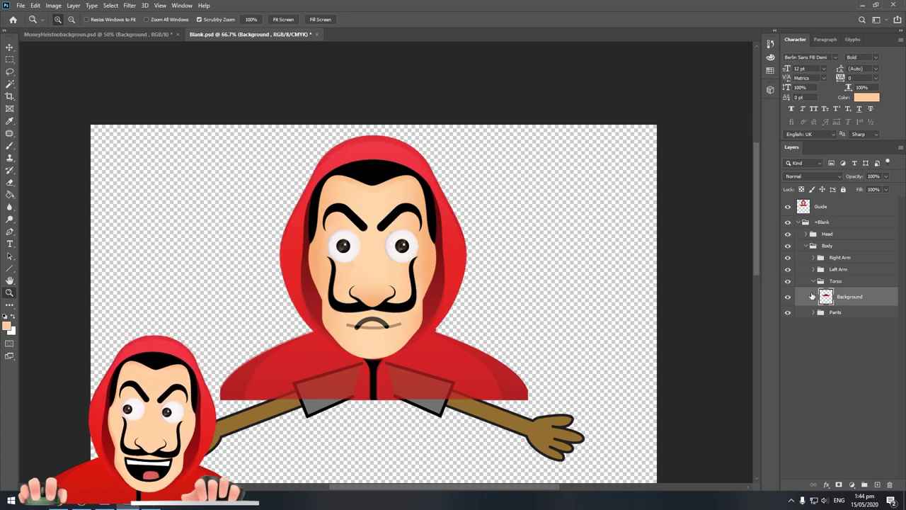
click(815, 270)
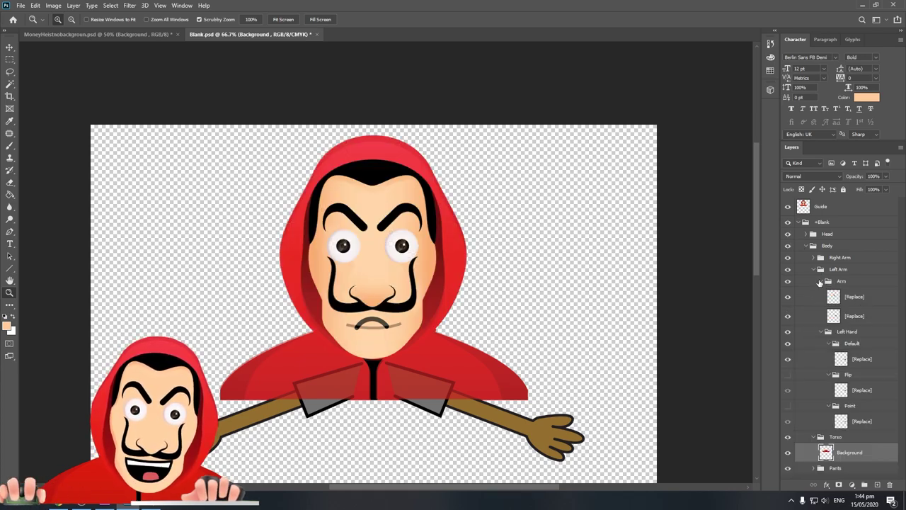
click(819, 281)
drag(589, 326, 439, 330)
click(388, 307)
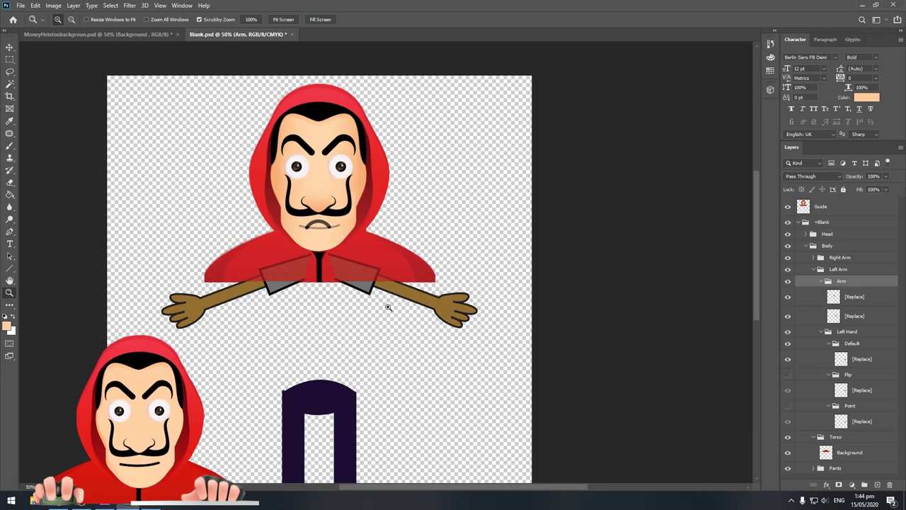
click(388, 306)
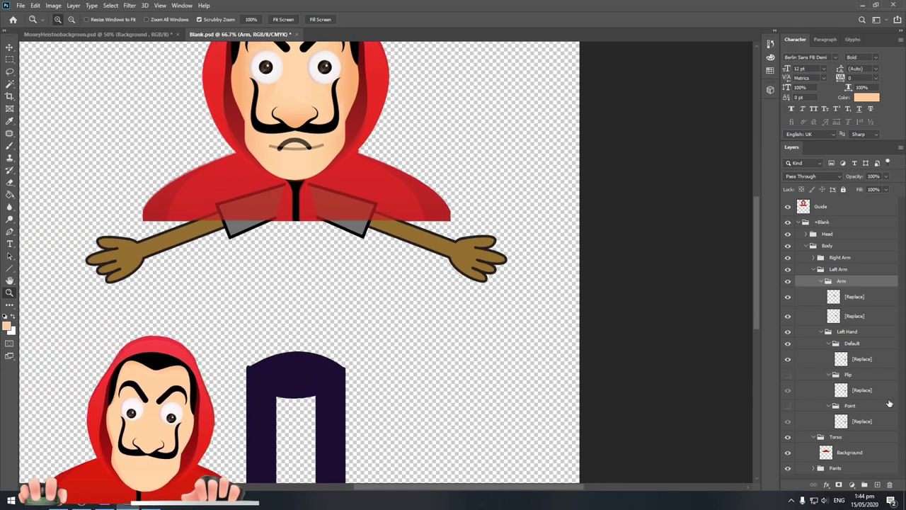
click(836, 468)
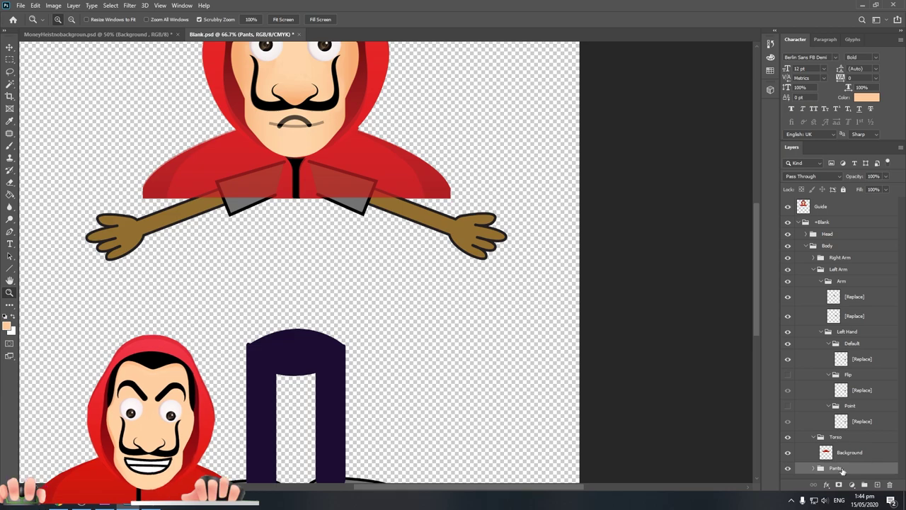
key(Delete)
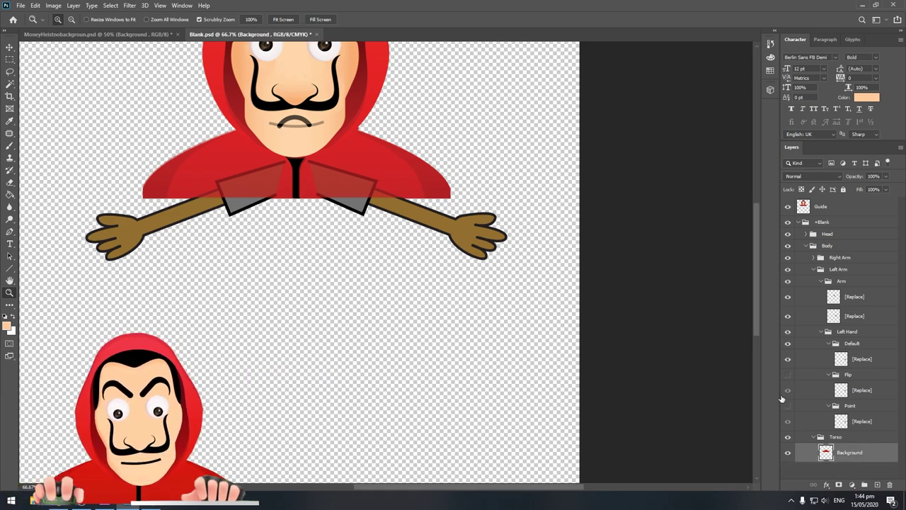
Hide the Guide layer and try transforms on the Left Hand and Arm layers without moving them.
mouse_move(373, 276)
mouse_down()
mouse_move(294, 208)
mouse_move(832, 203)
mouse_up()
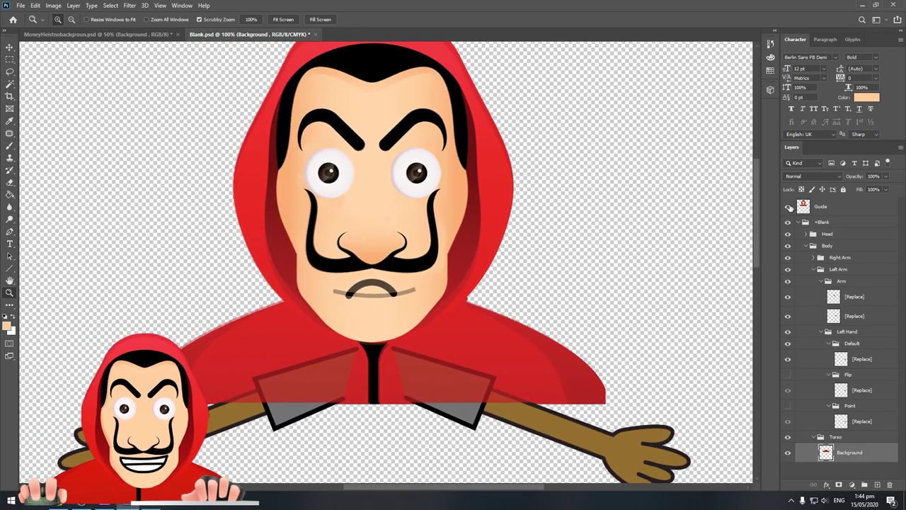
click(788, 206)
alt+click(378, 337)
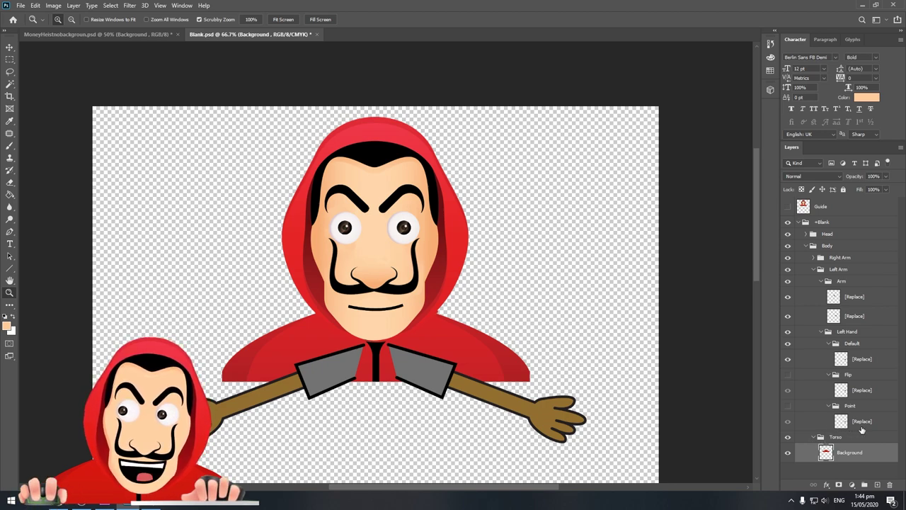
click(862, 425)
click(858, 344)
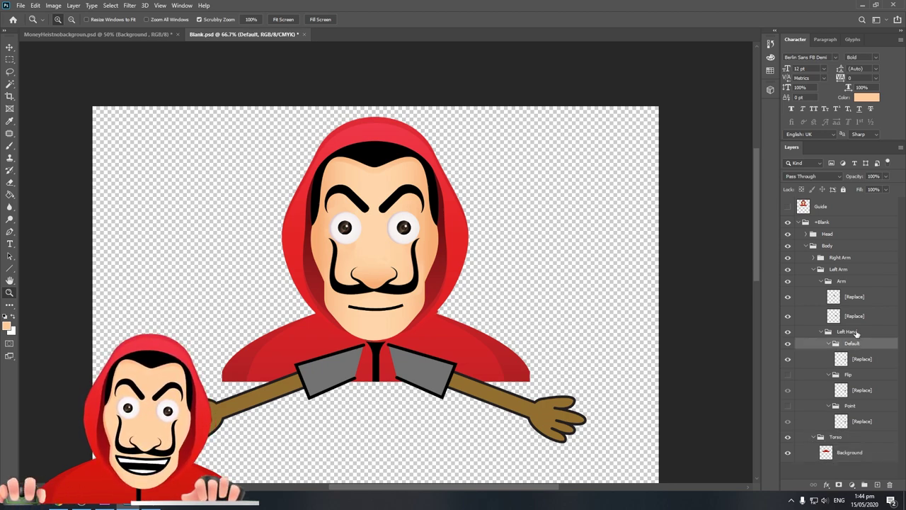
click(857, 332)
key(ctrl+t)
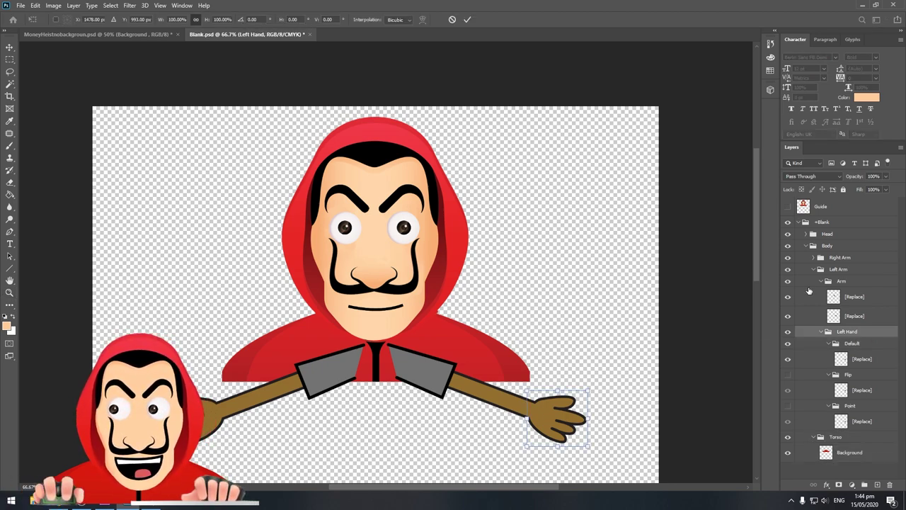
key(Return)
key(z)
click(843, 281)
key(ctrl+t)
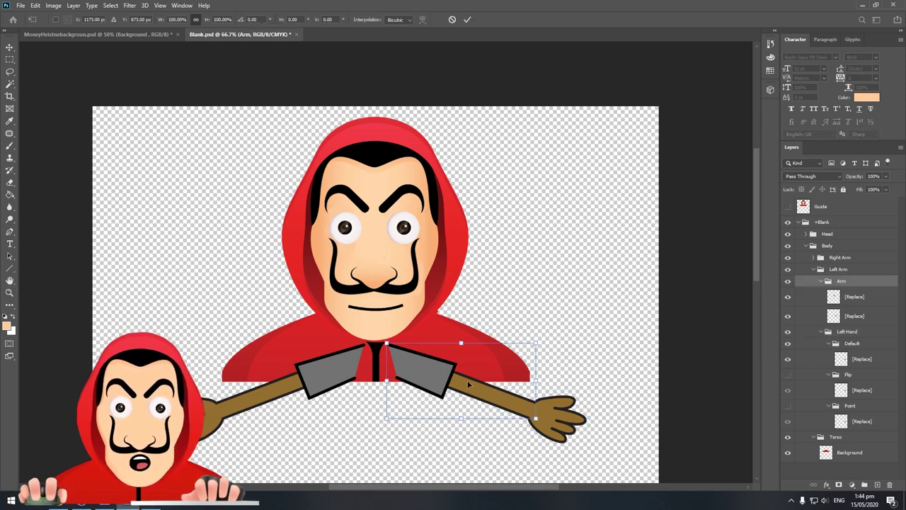
key(Return)
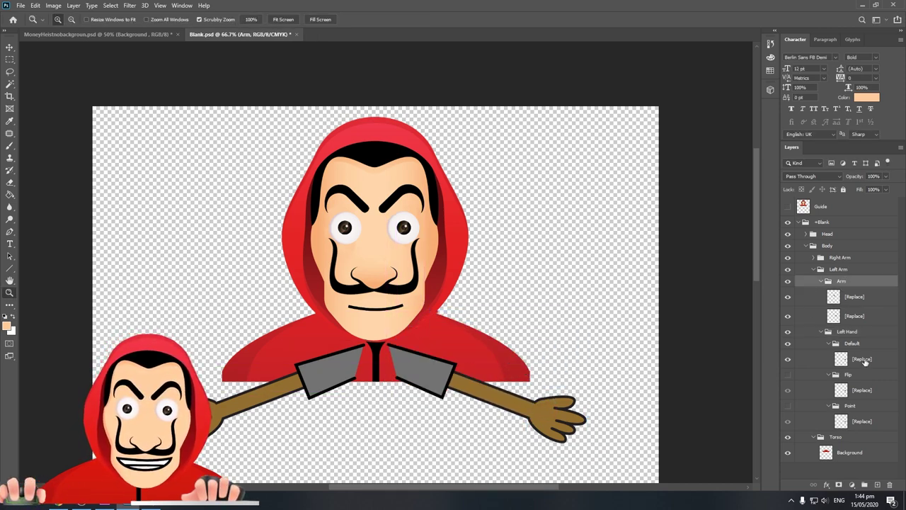
Free-transform the Left Arm group right and up, and the Right Arm group left and up.
click(838, 269)
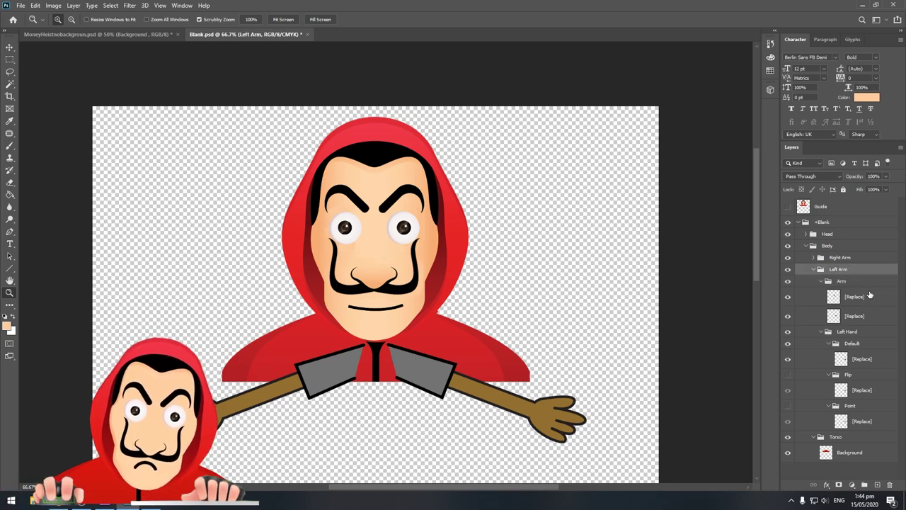
key(ctrl+t)
drag(511, 381, 567, 366)
key(Return)
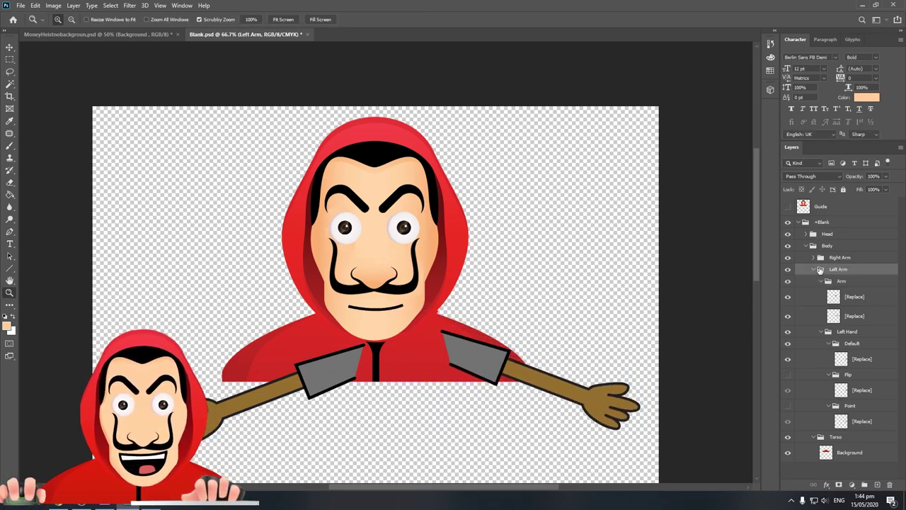
click(849, 259)
key(ctrl+t)
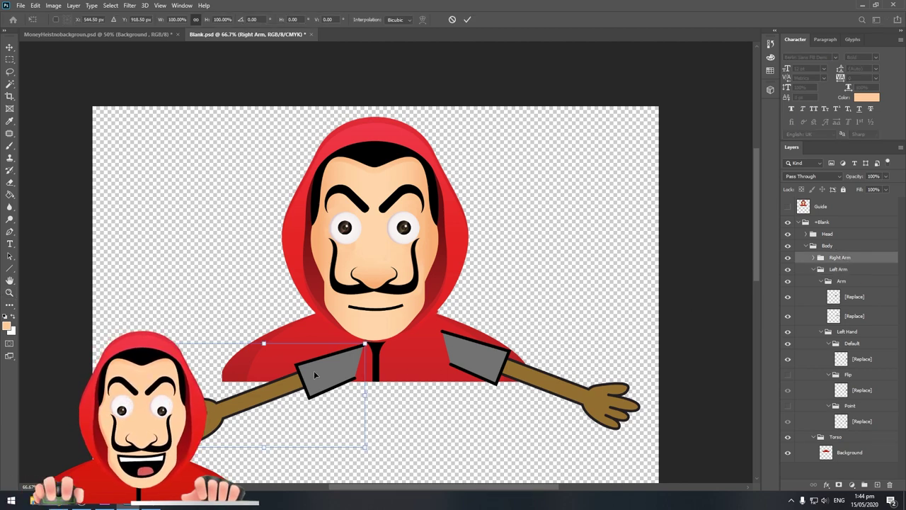
drag(343, 387, 283, 373)
key(Return)
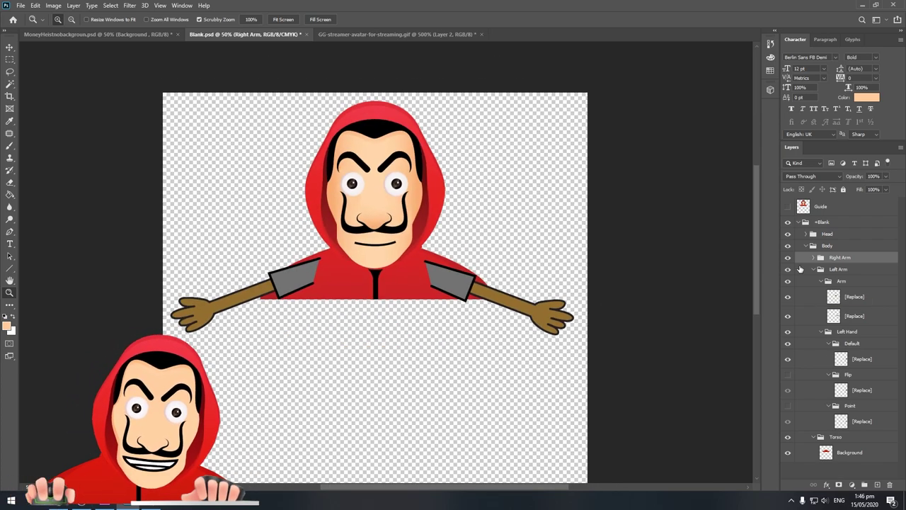
Hide the Right Arm group and the Left Arm's Arm group, then zoom to check the bust.
click(787, 258)
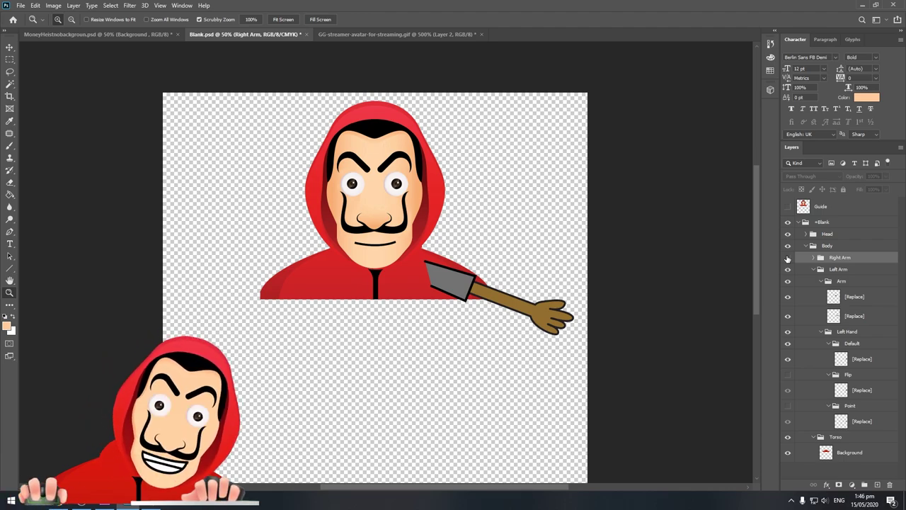
click(787, 258)
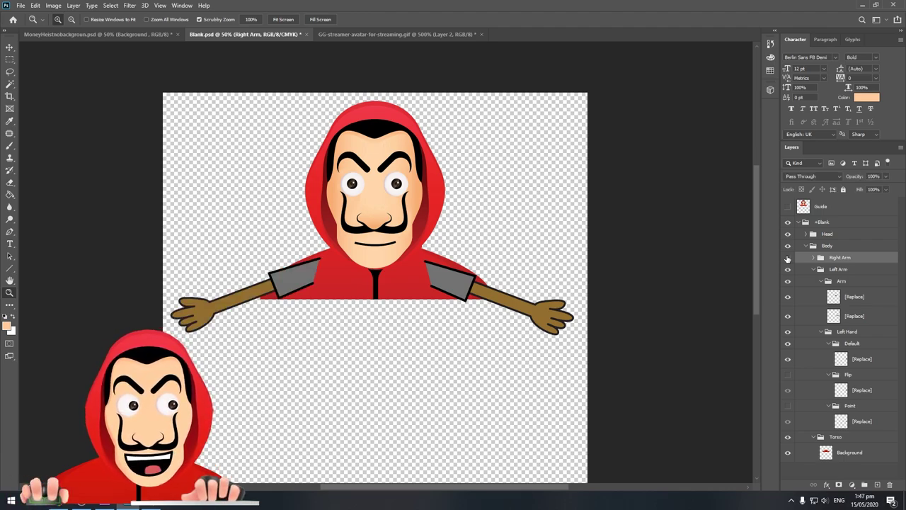
click(787, 258)
click(788, 281)
click(788, 280)
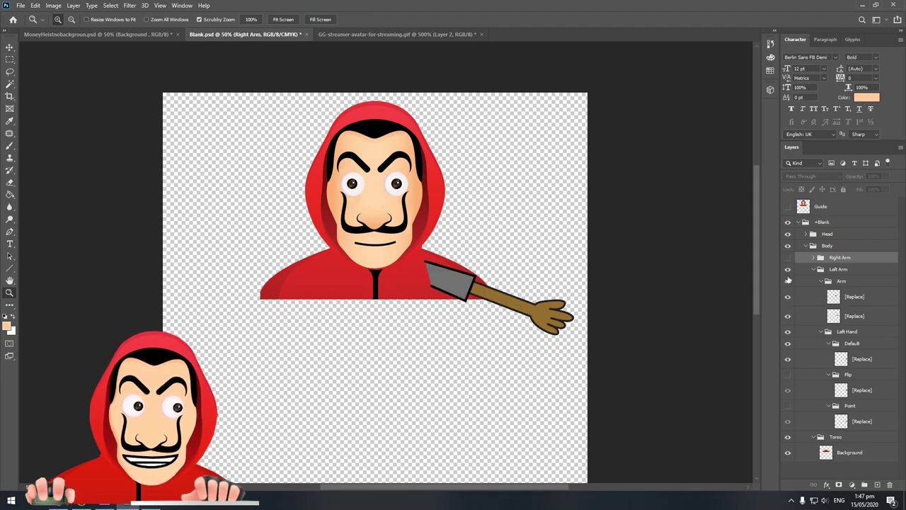
click(787, 277)
alt+click(305, 300)
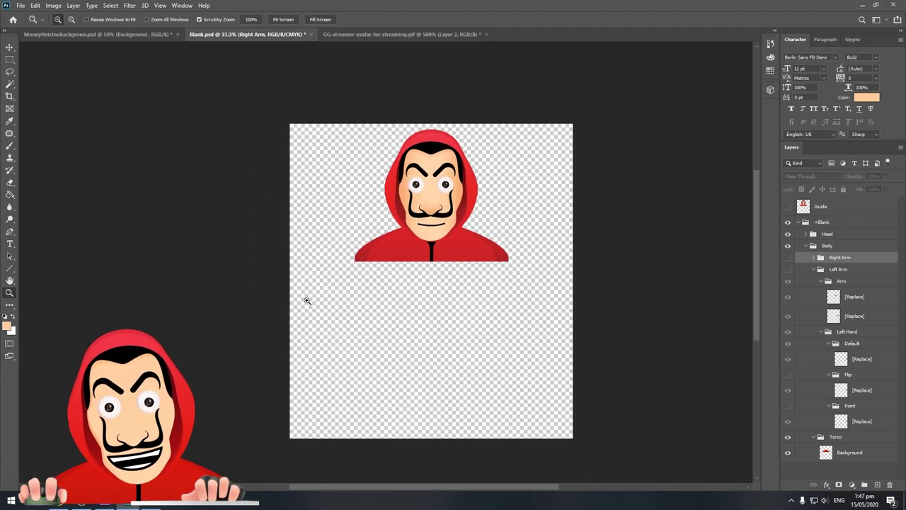
drag(439, 235, 477, 236)
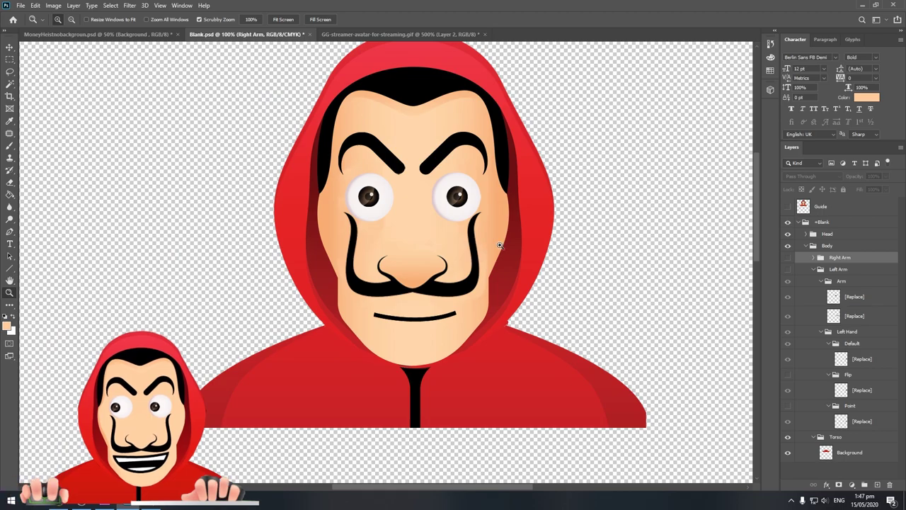
alt+click(476, 236)
Save Blank.psd through the File menu.
click(22, 5)
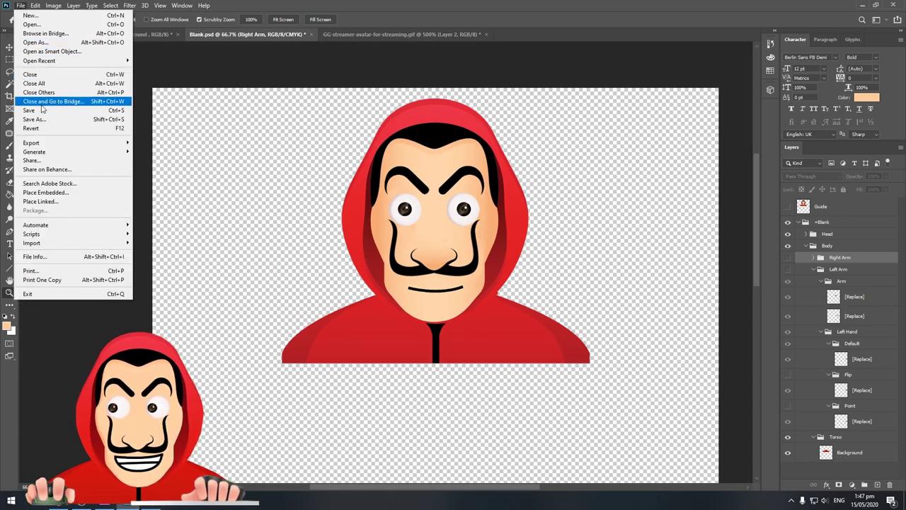
click(43, 106)
click(20, 6)
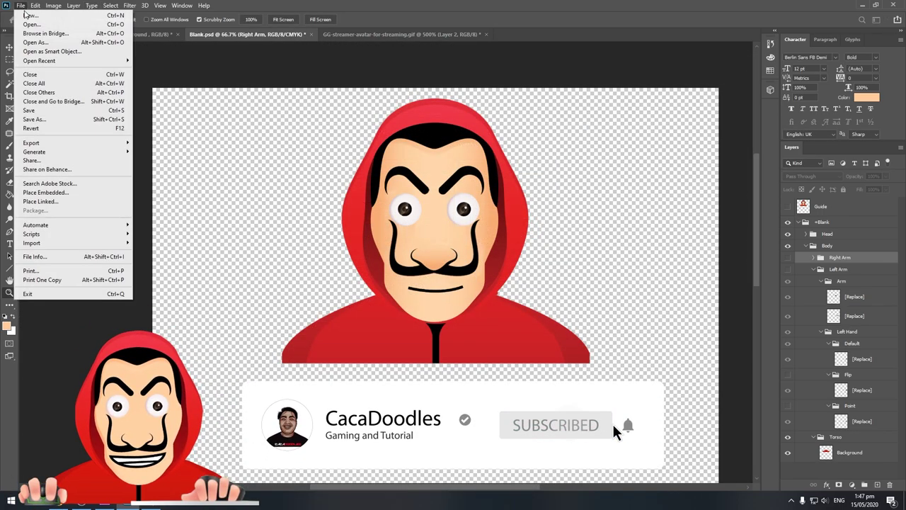
click(36, 106)
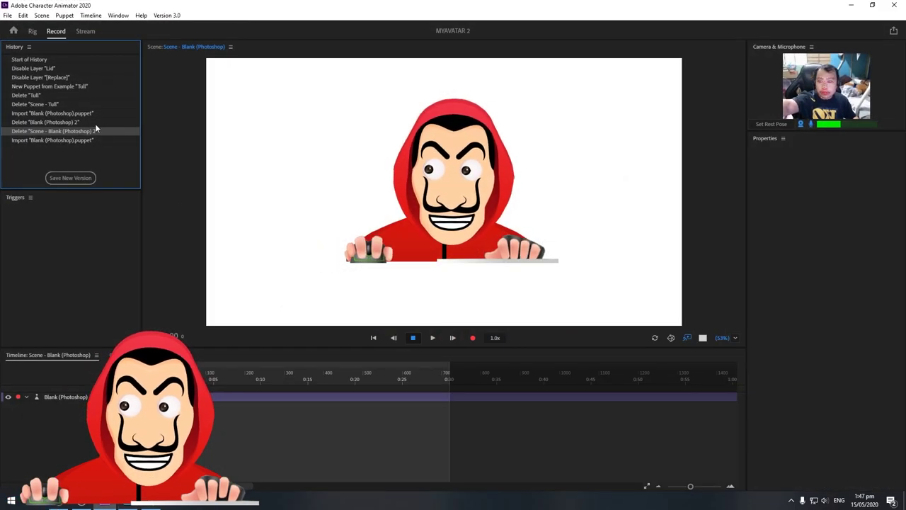
Redo the Import "Blank (Photoshop).puppet" history step, then return to Photoshop.
click(69, 141)
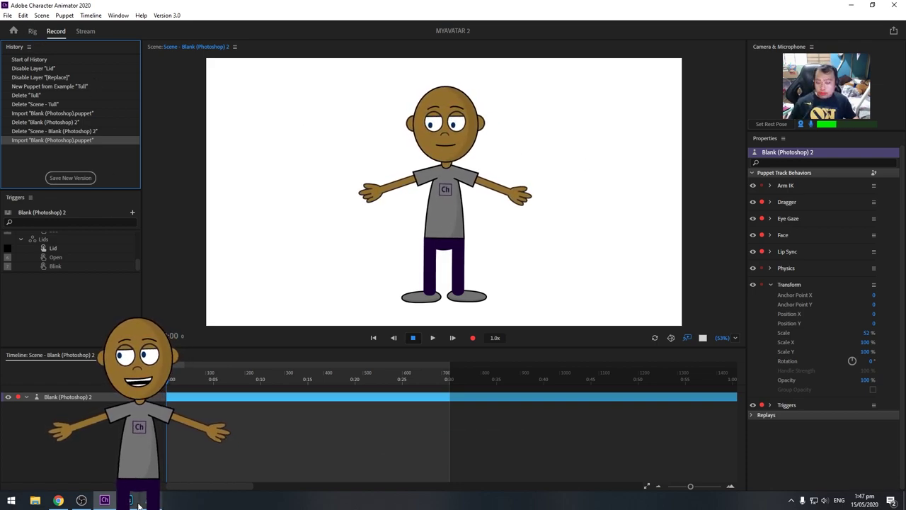
click(139, 505)
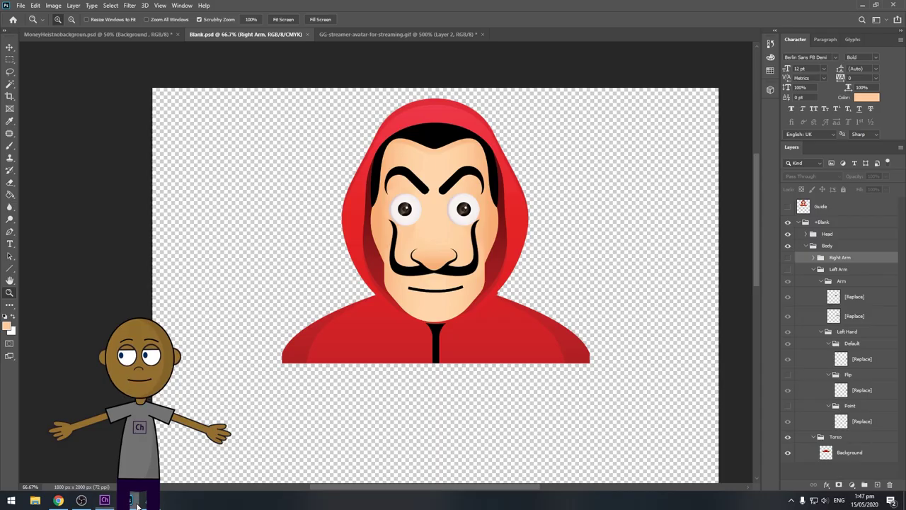
Switch to Character Animator so it reloads the edited Blank.psd into the puppet.
click(102, 502)
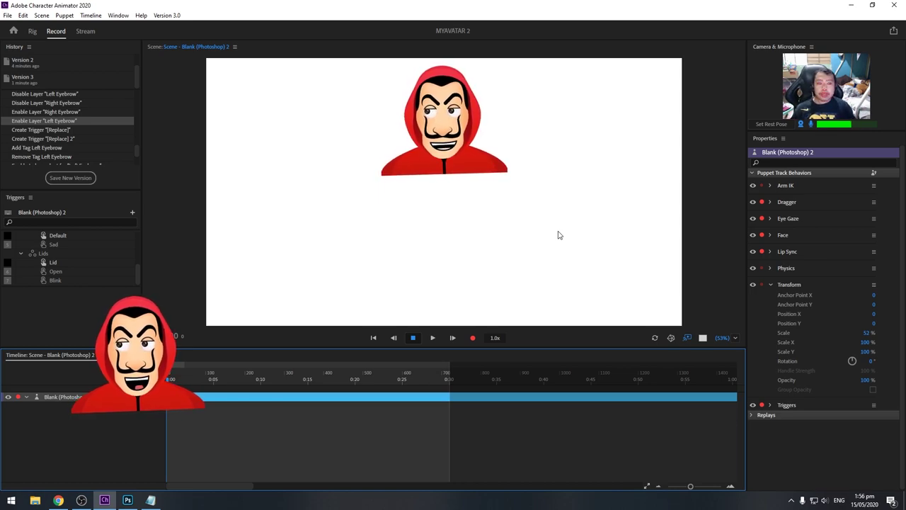
Scroll down through Character Animator's History panel.
scroll(66, 141, down, 2)
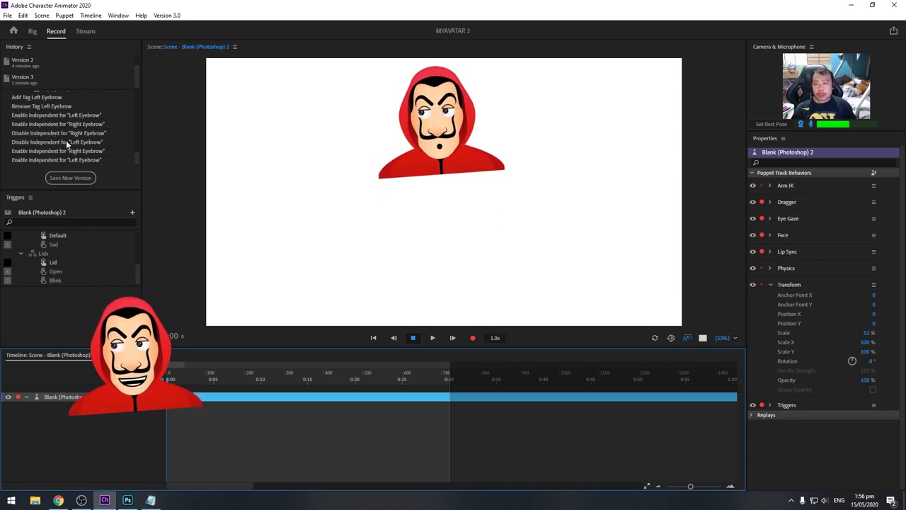
scroll(66, 140, down, 1)
scroll(66, 141, down, 1)
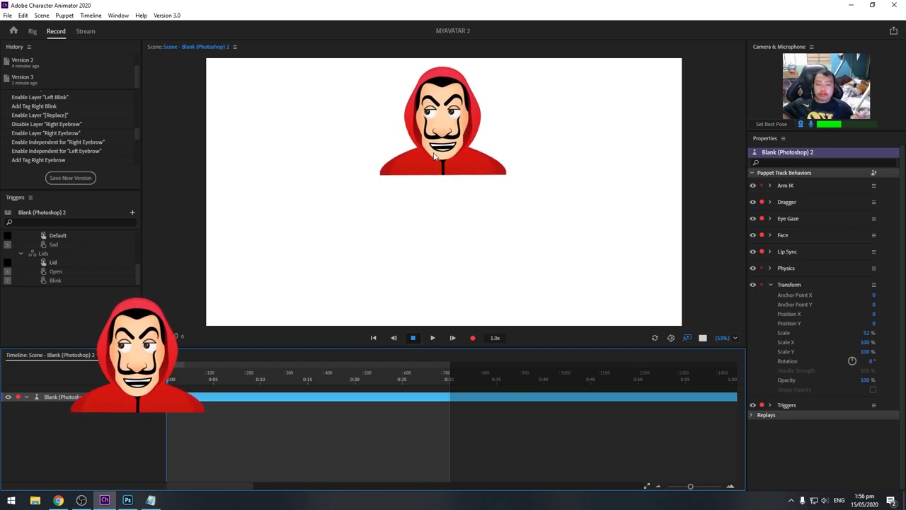
click(851, 5)
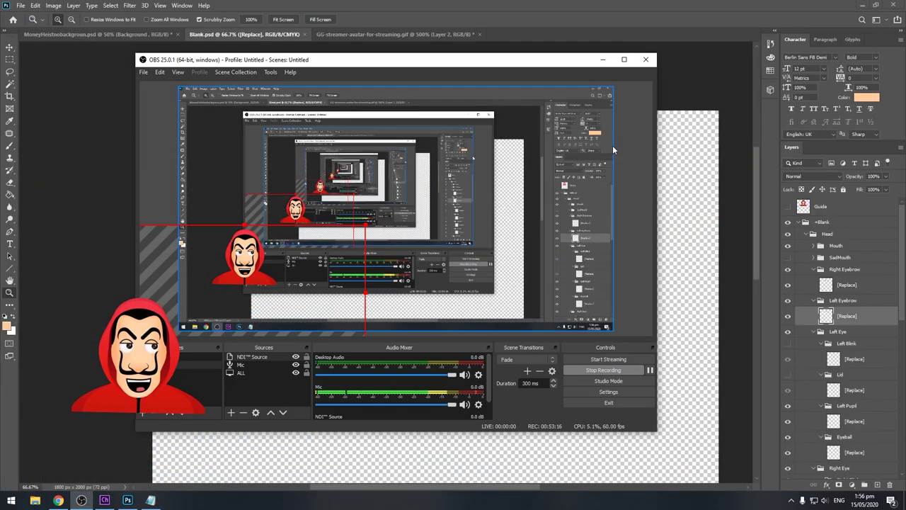
click(603, 61)
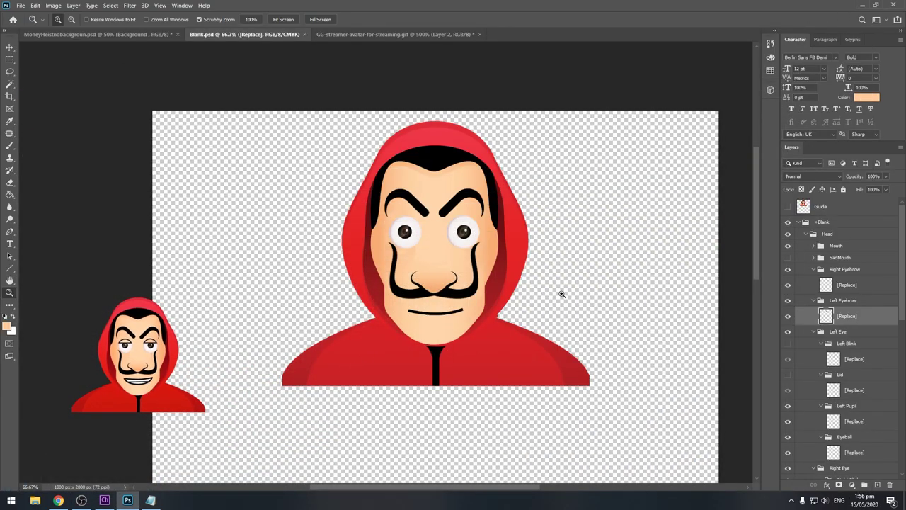
click(562, 294)
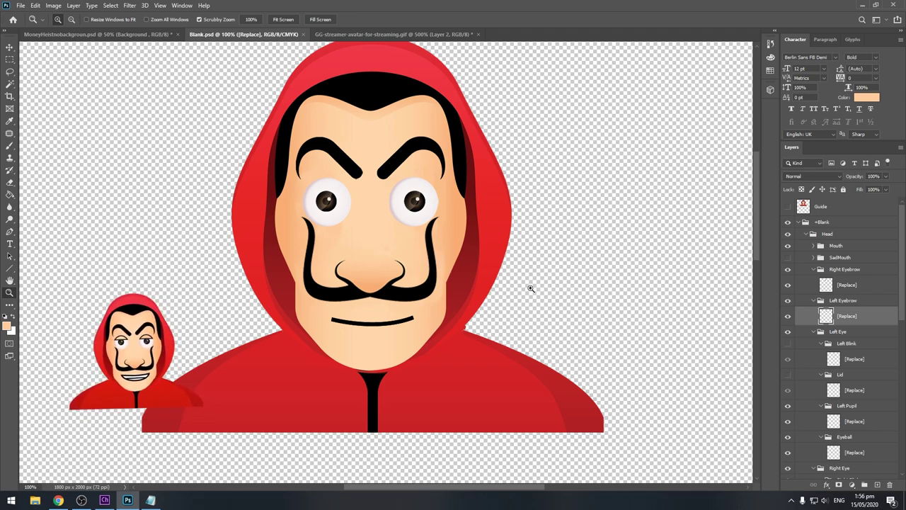
alt+click(452, 273)
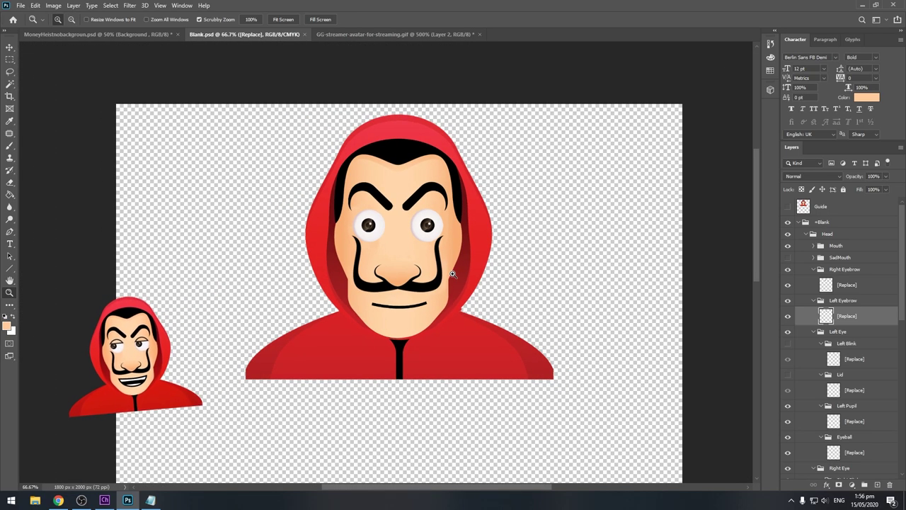
click(452, 273)
alt+click(466, 312)
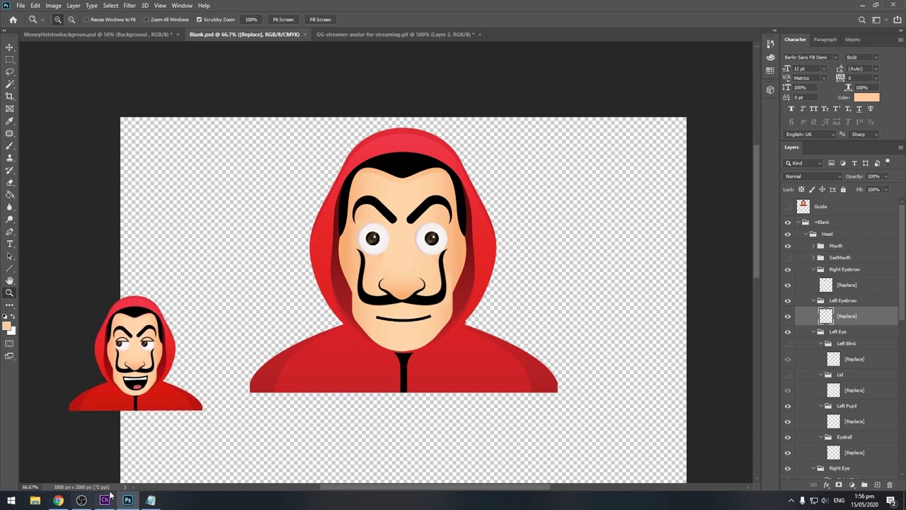
click(80, 502)
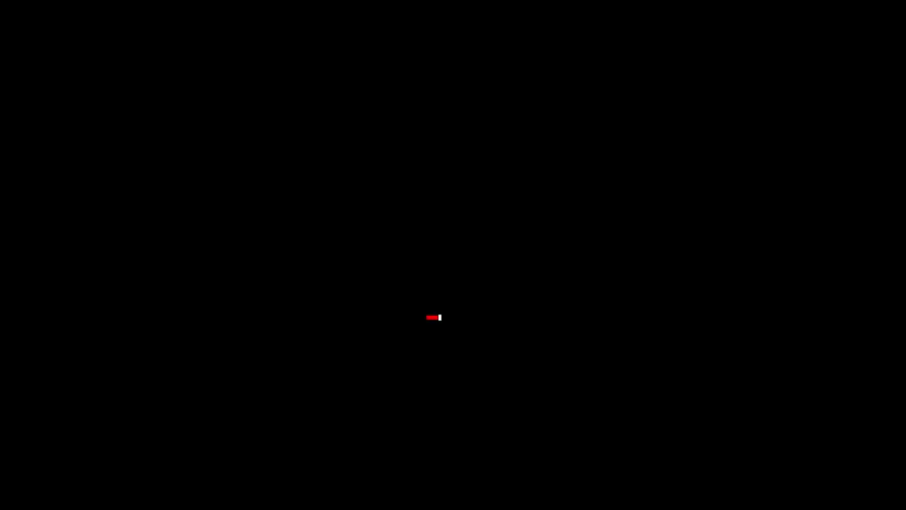